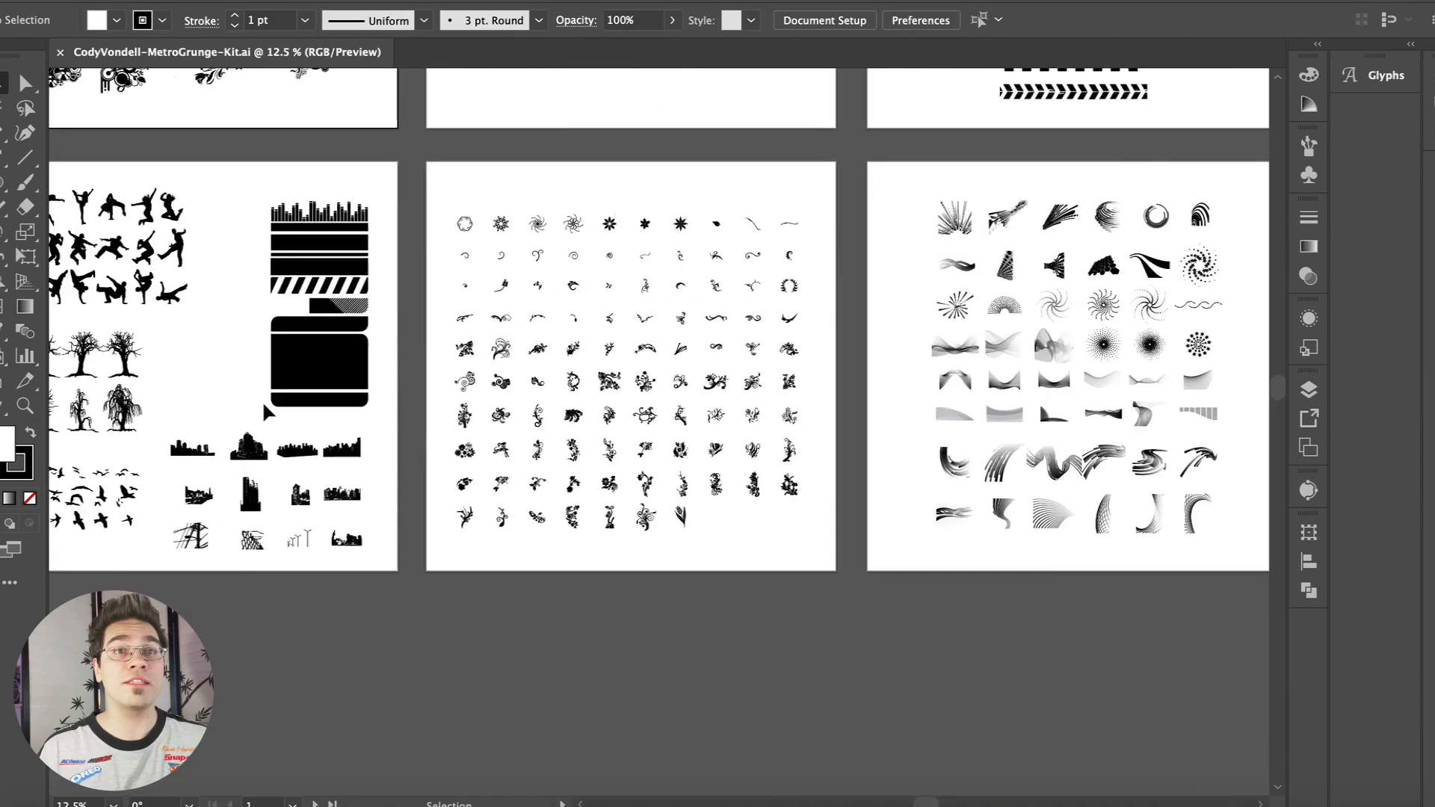
Select the double-ringed circle with a solid centre in the kit's grid of icon shapes.
key(super+equal)
key(super+equal)
scroll(264, 405, left, 3)
scroll(264, 404, up, 1)
scroll(263, 405, left, 4)
scroll(264, 404, down, 1)
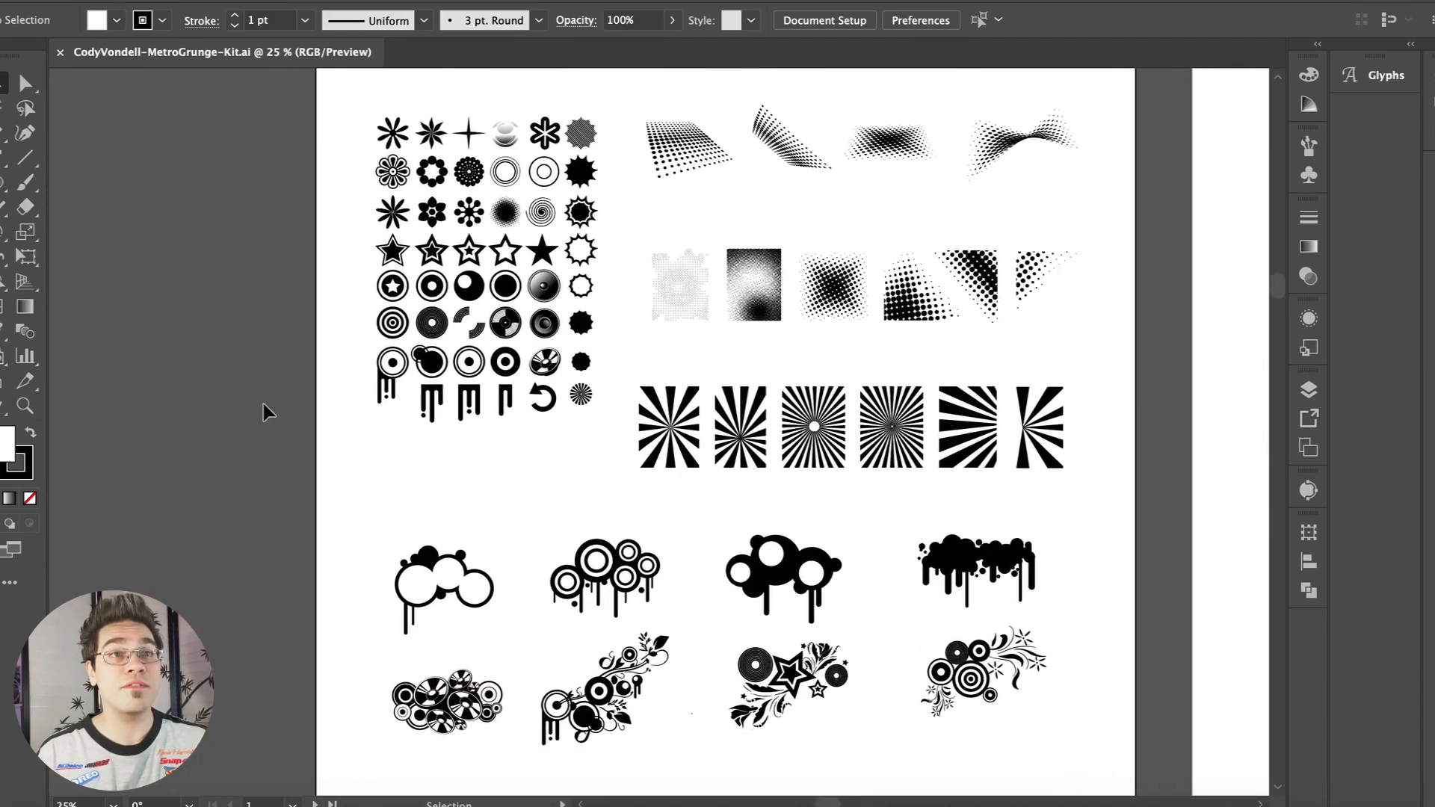
click(468, 362)
scroll(468, 362, up, 5)
scroll(469, 362, left, 4)
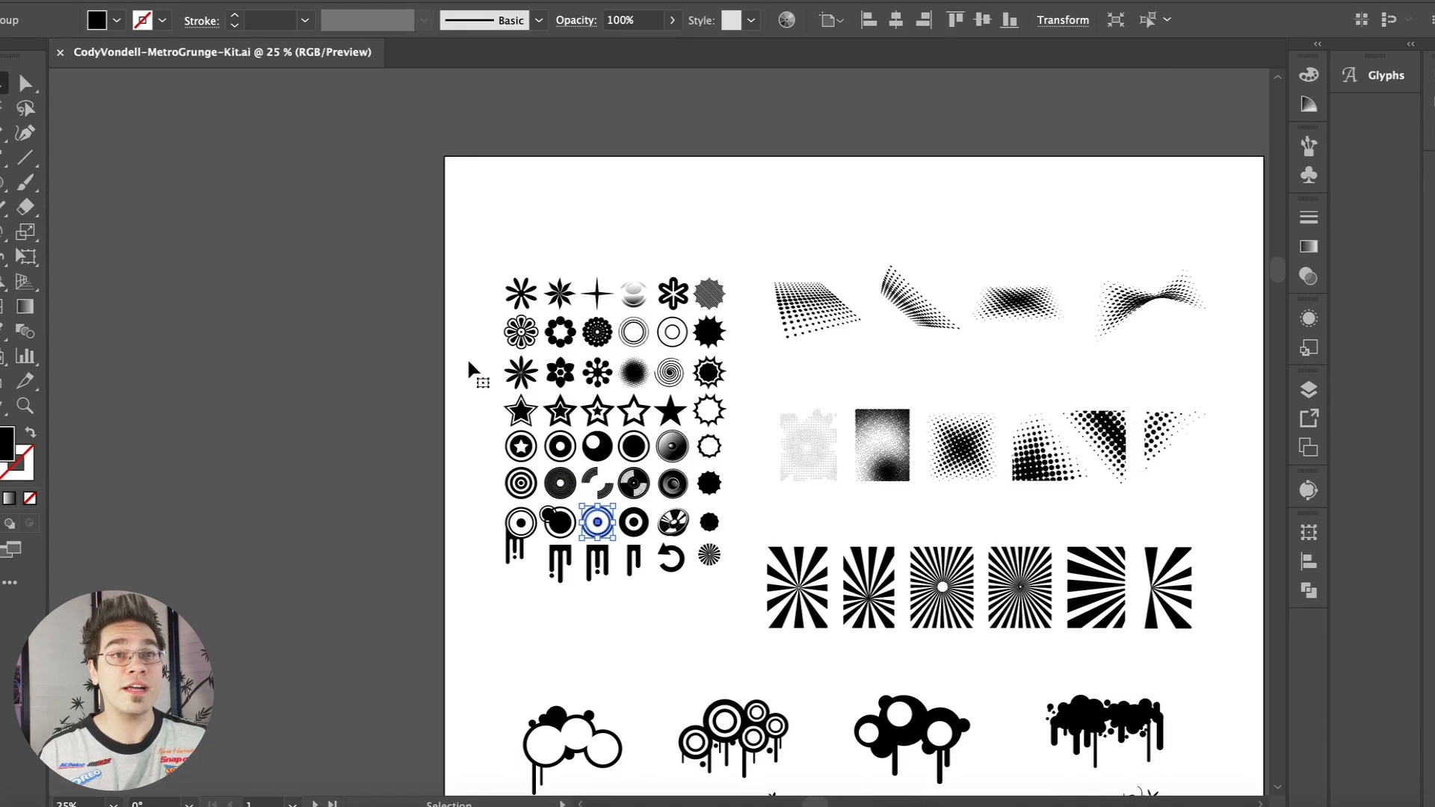
key(super+equal)
key(super+equal)
key(super+equal)
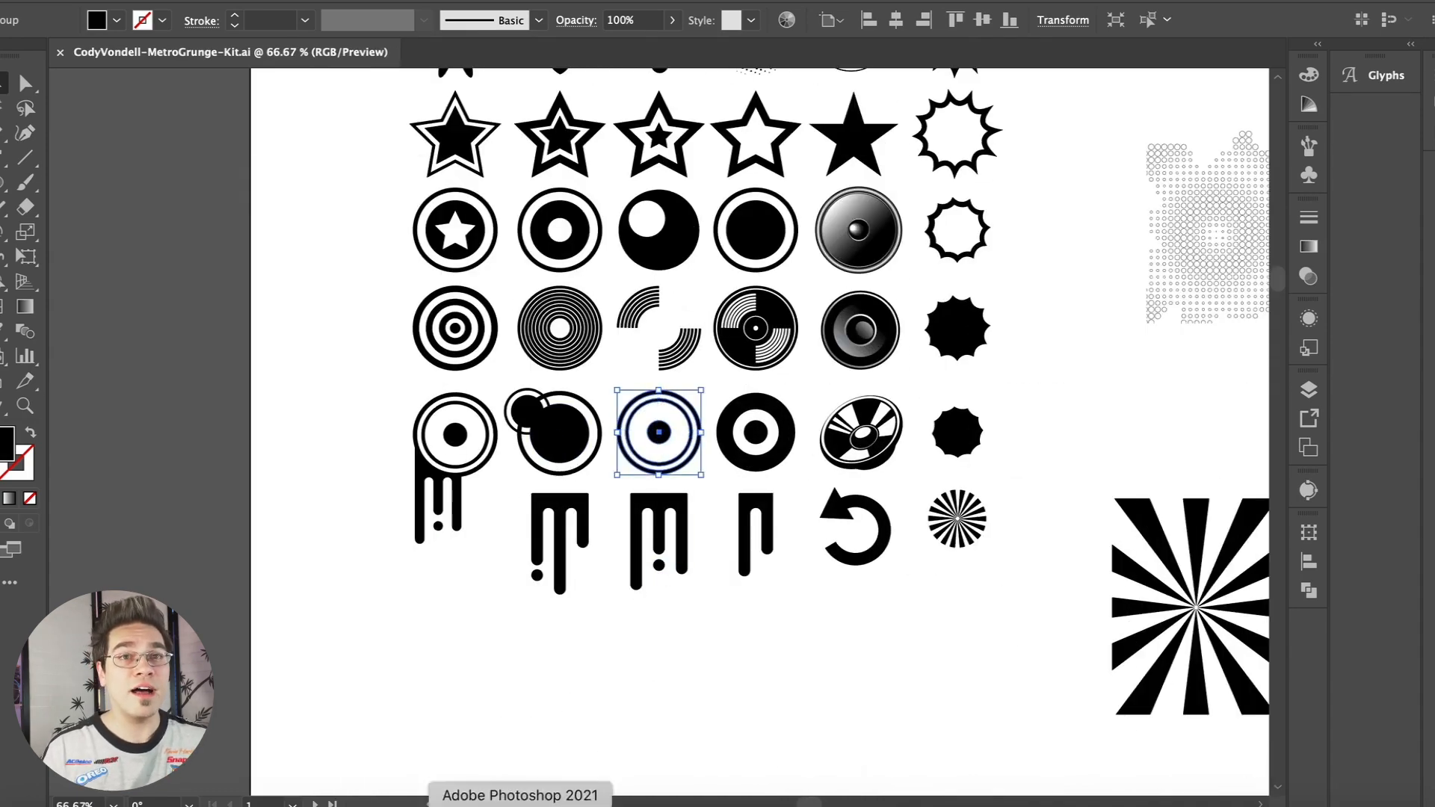
Switch to Photoshop, paste the ringed circle as pixels, enlarge it to about 302% and move it near the canvas centre.
click(521, 804)
key(super+v)
key(Return)
drag(538, 389, 423, 336)
drag(587, 450, 697, 470)
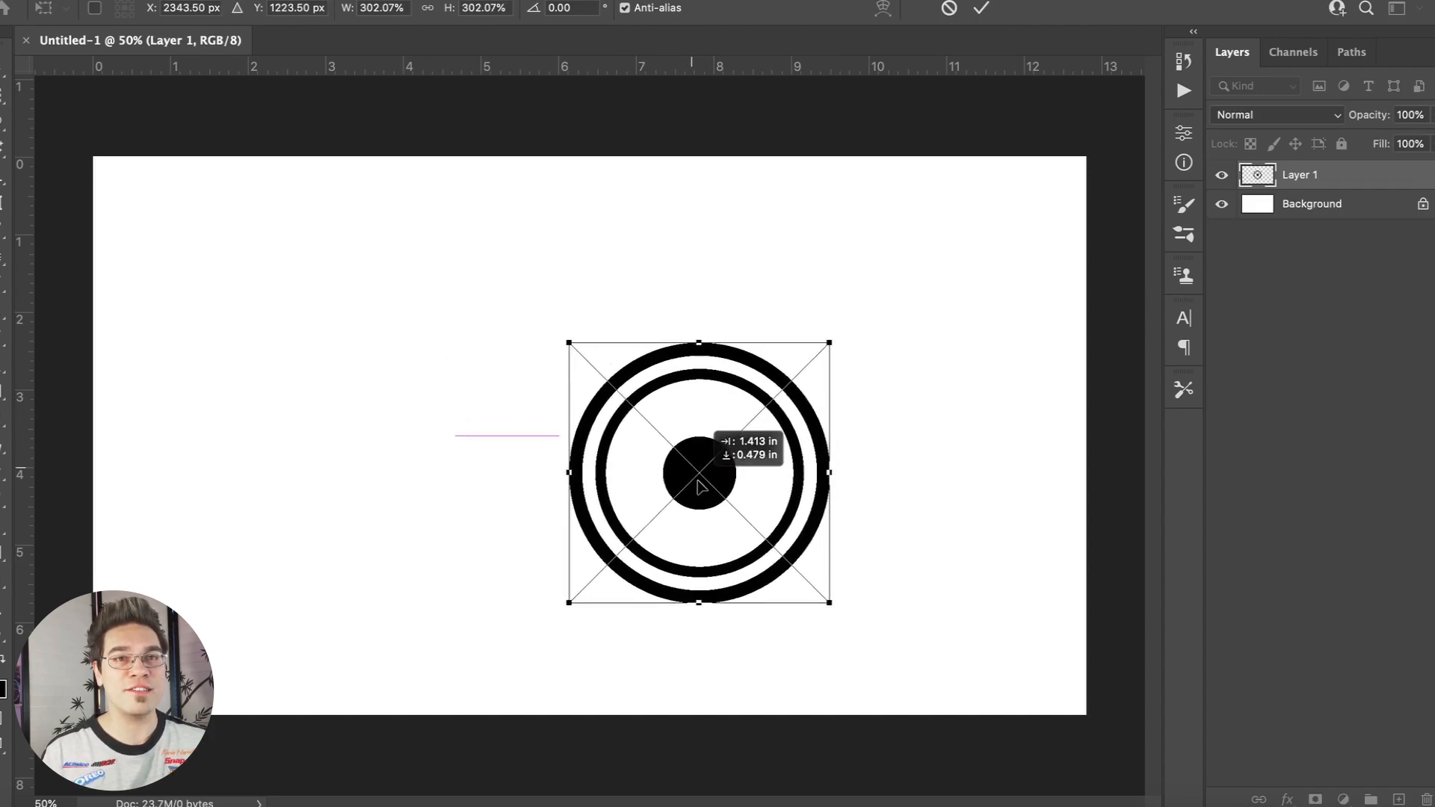
Take the second sunburst from the Illustrator kit and paste it into Photoshop as pixels directly above the Background layer.
click(481, 804)
scroll(830, 680, right, 2)
click(849, 563)
click(520, 803)
key(Return)
click(1315, 205)
key(ctrl+v)
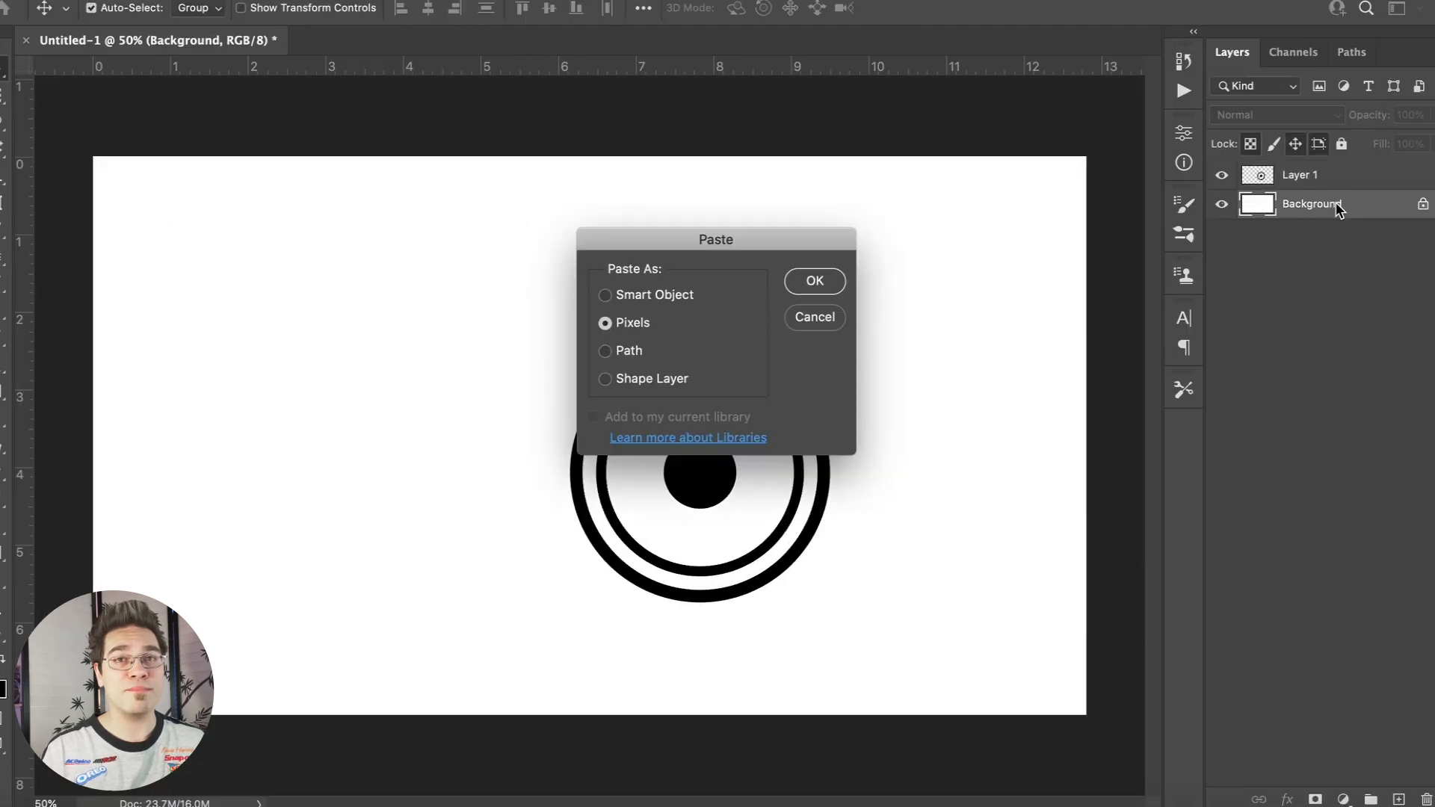
key(Return)
Enlarge the pasted sunburst until its rays cover the whole canvas.
drag(496, 262, 436, 529)
drag(472, 359, 94, 172)
key(ctrl+z)
drag(479, 366, 12, 240)
key(Return)
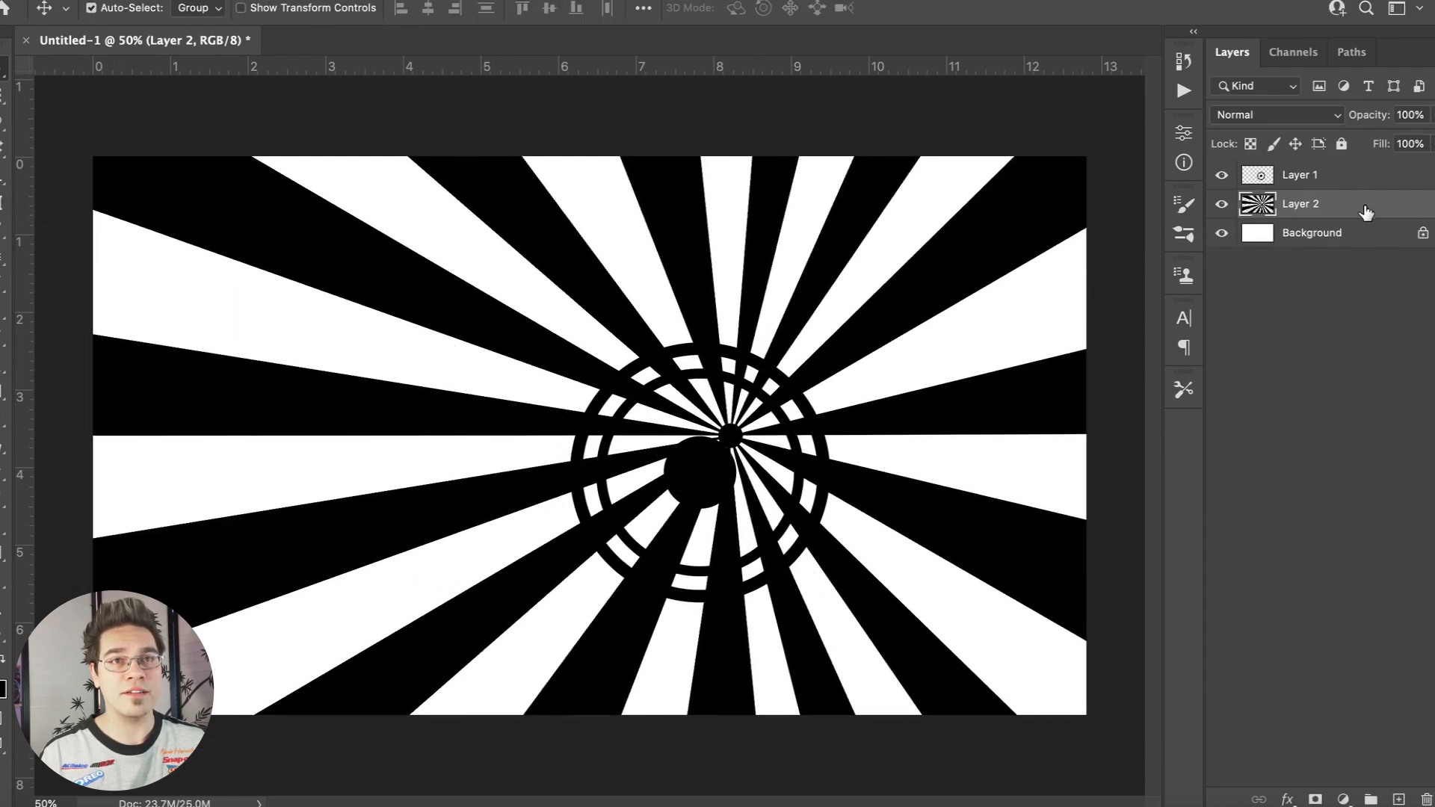
Set the opacity of the sunburst layer, Layer 2, to 25%.
double_click(1345, 219)
text(25)
key(Return)
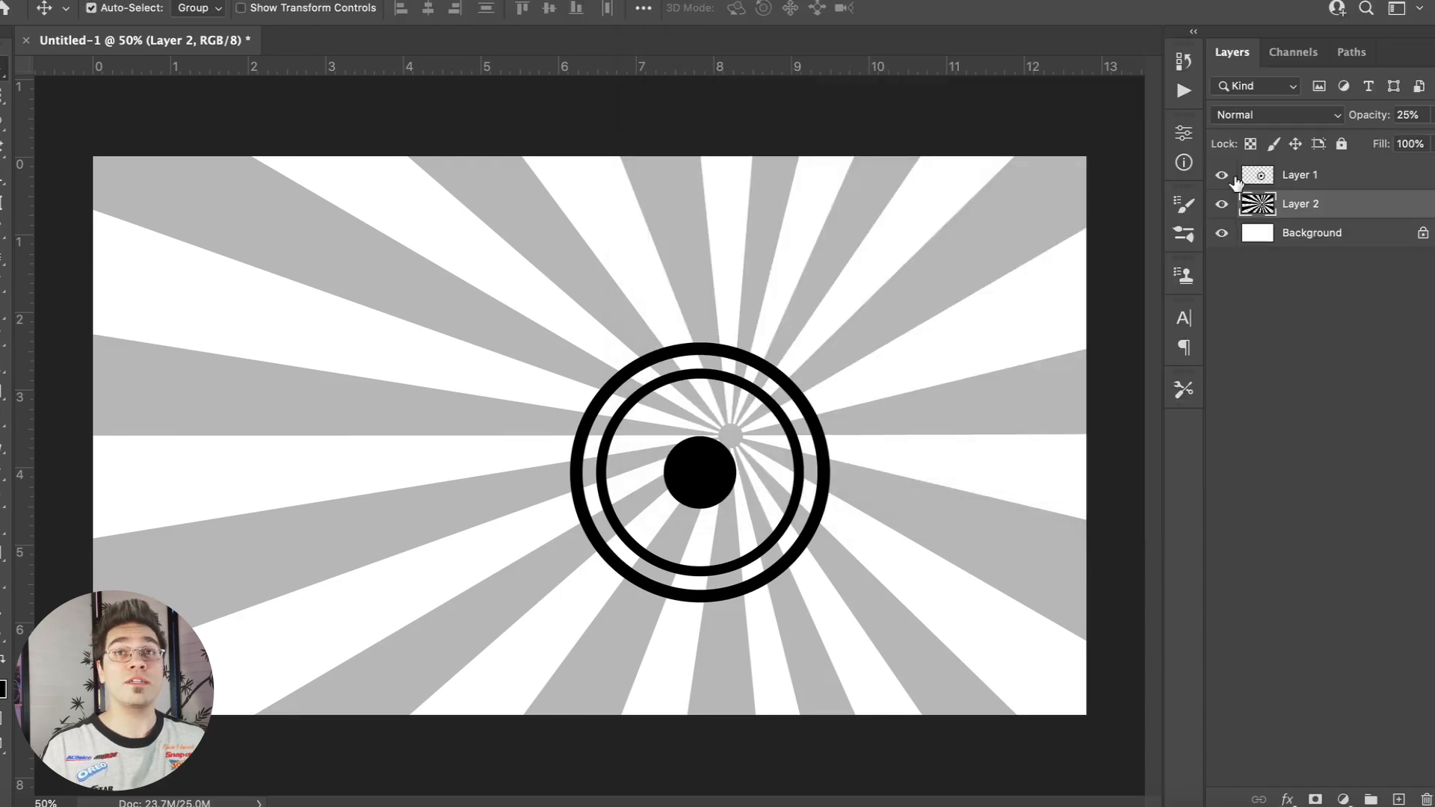
Apply a Color Overlay in orange ff8a00 to the sunburst layer, Layer 2.
double_click(1372, 215)
click(718, 259)
click(1149, 54)
drag(1208, 497, 1209, 543)
drag(1166, 351, 1248, 242)
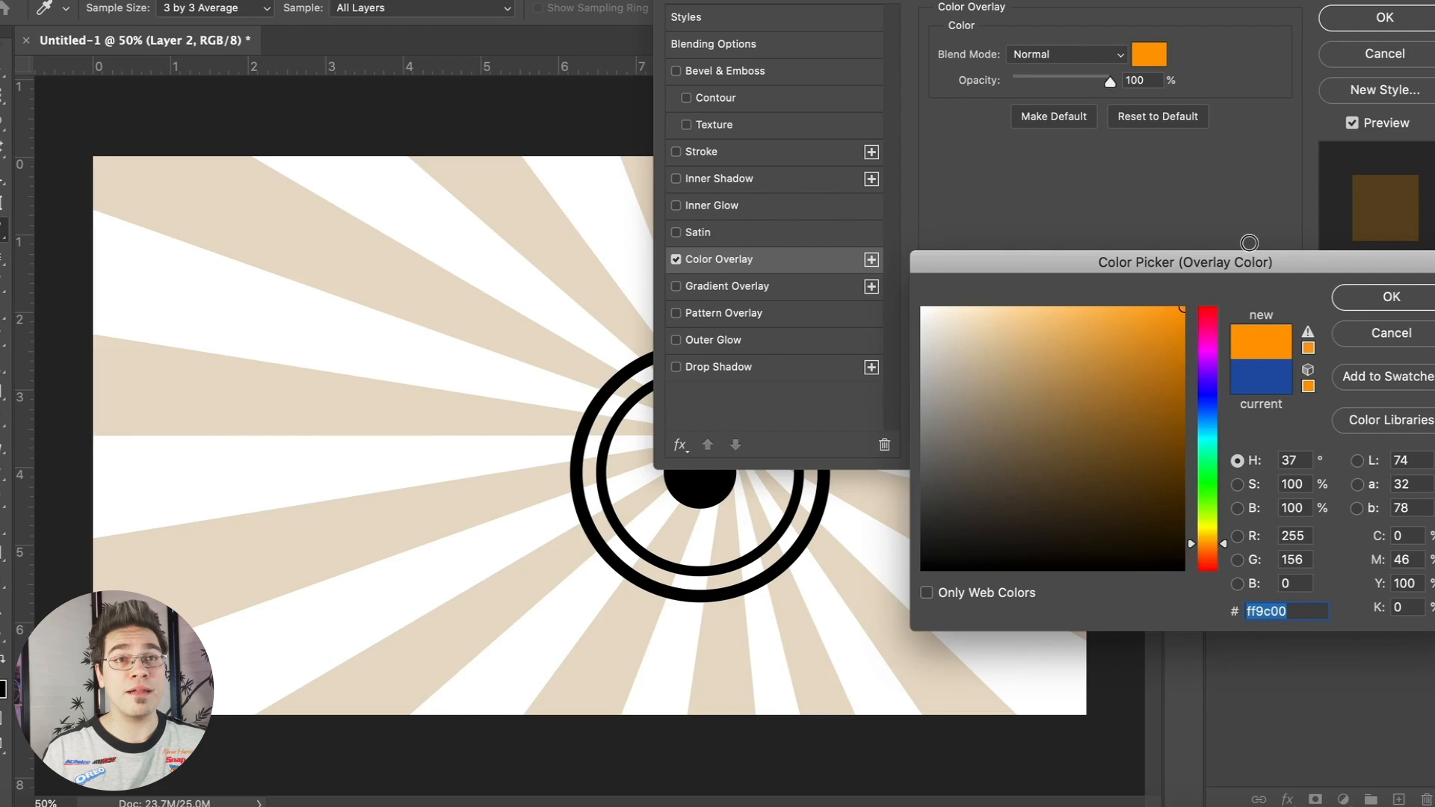
click(1206, 547)
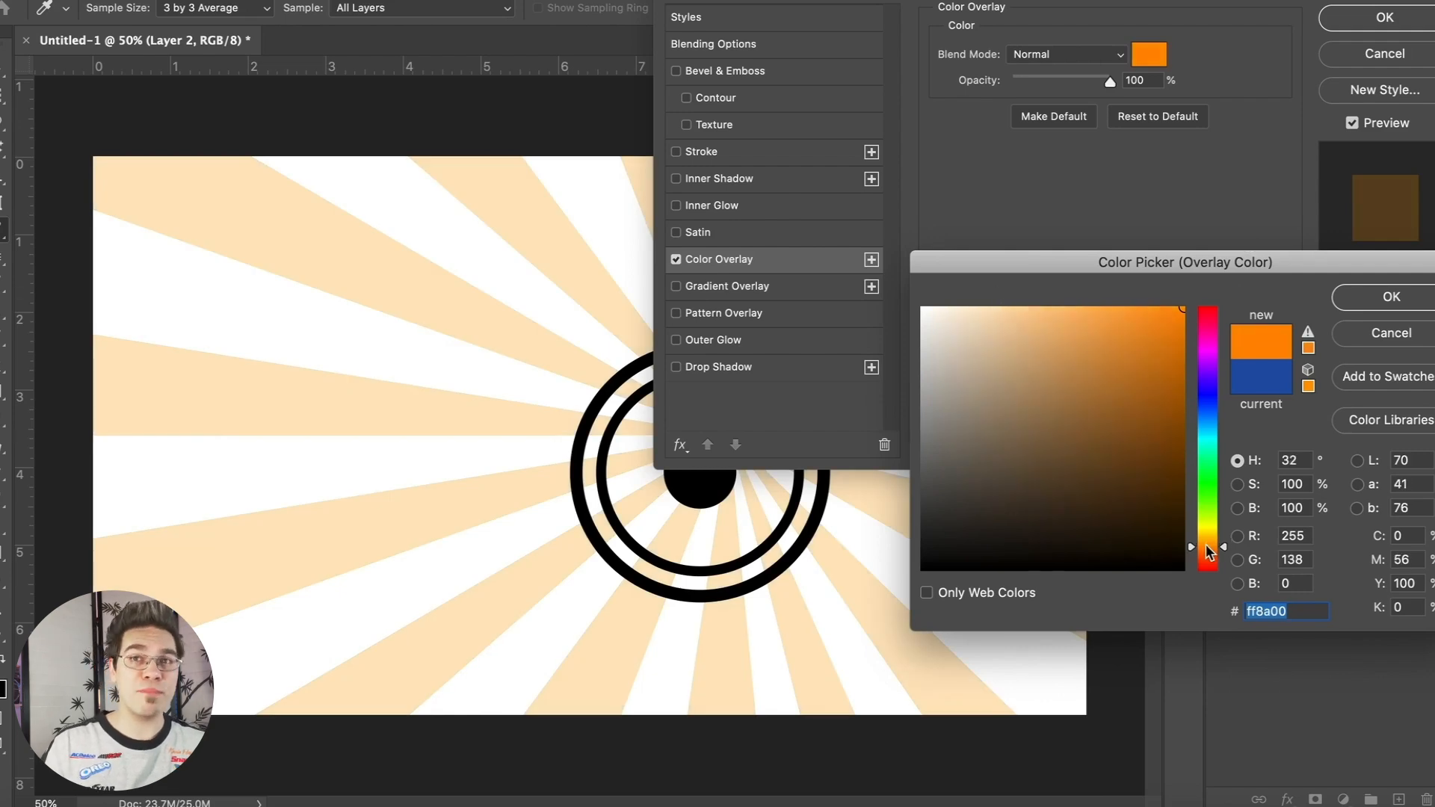
key(Return)
key(Return)
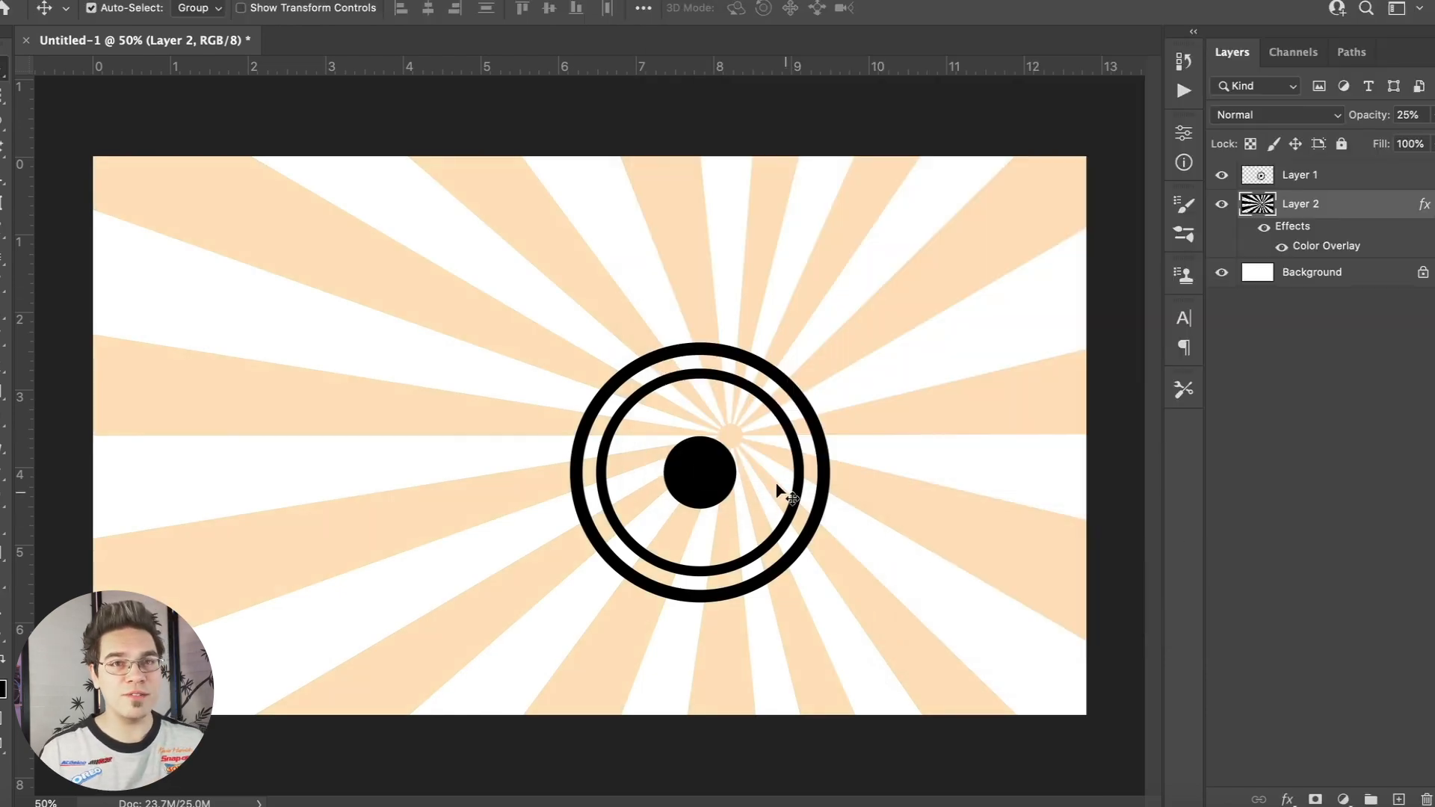
Return to the Illustrator kit and select the circle made of many thin concentric rings.
click(691, 474)
click(472, 803)
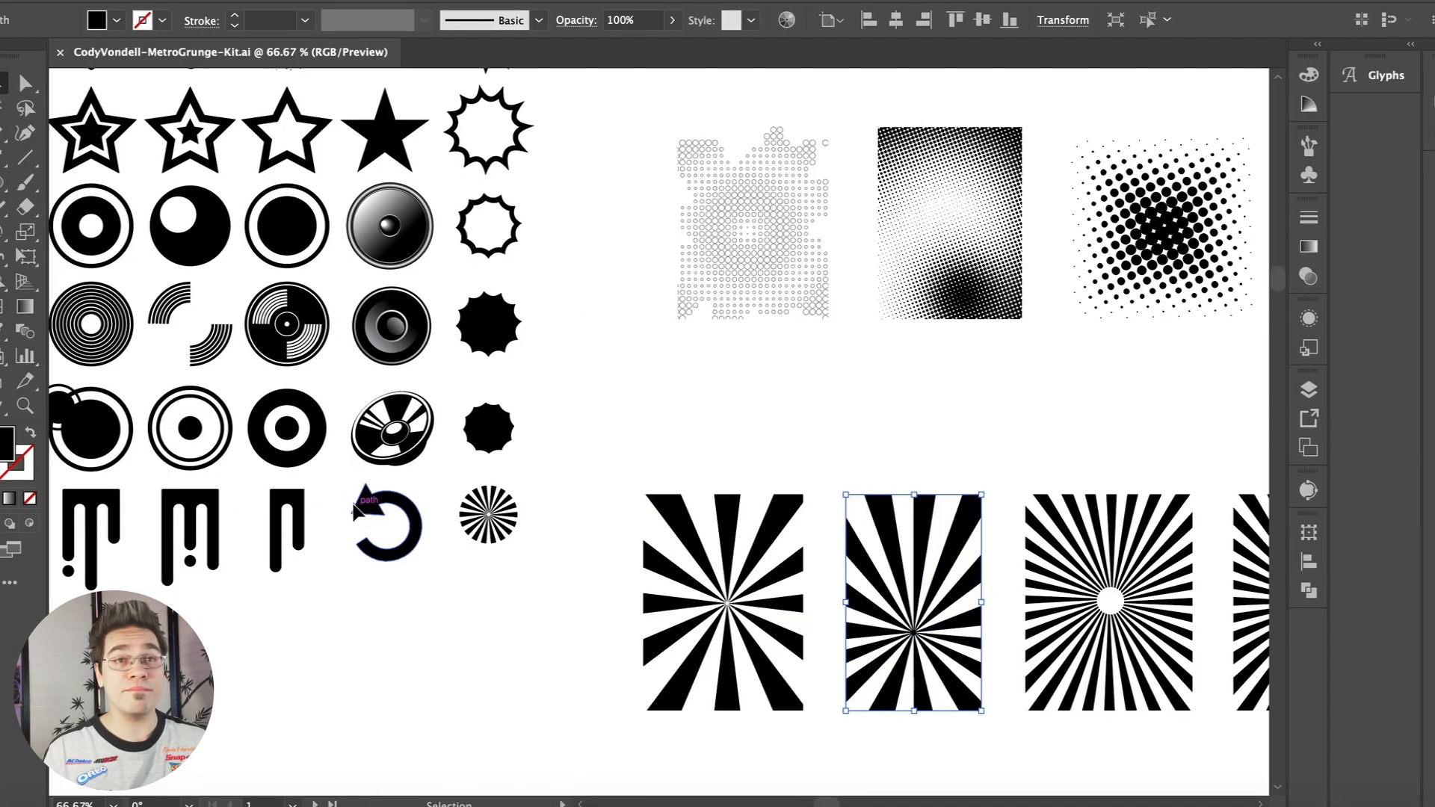
click(368, 666)
scroll(368, 665, left, 5)
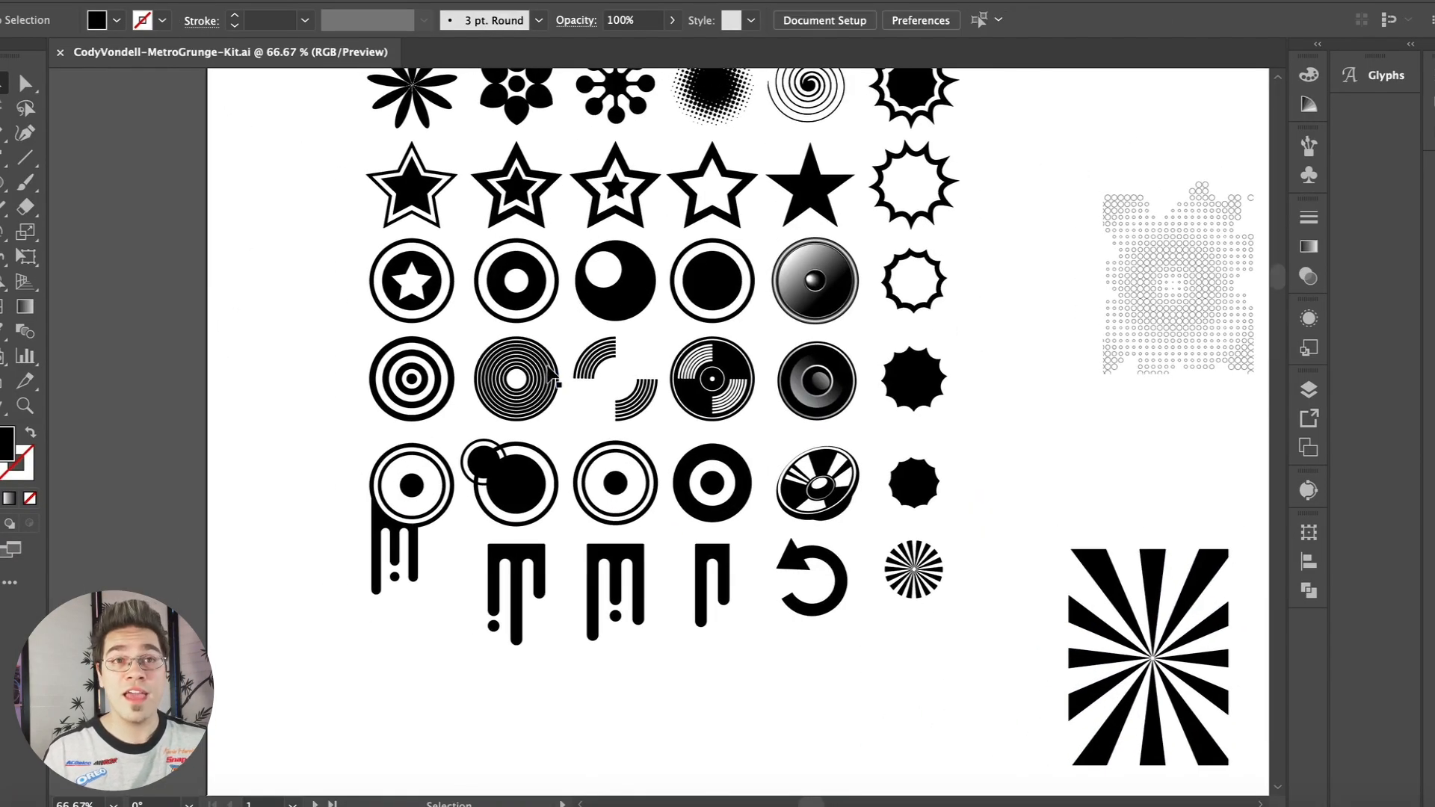
click(547, 378)
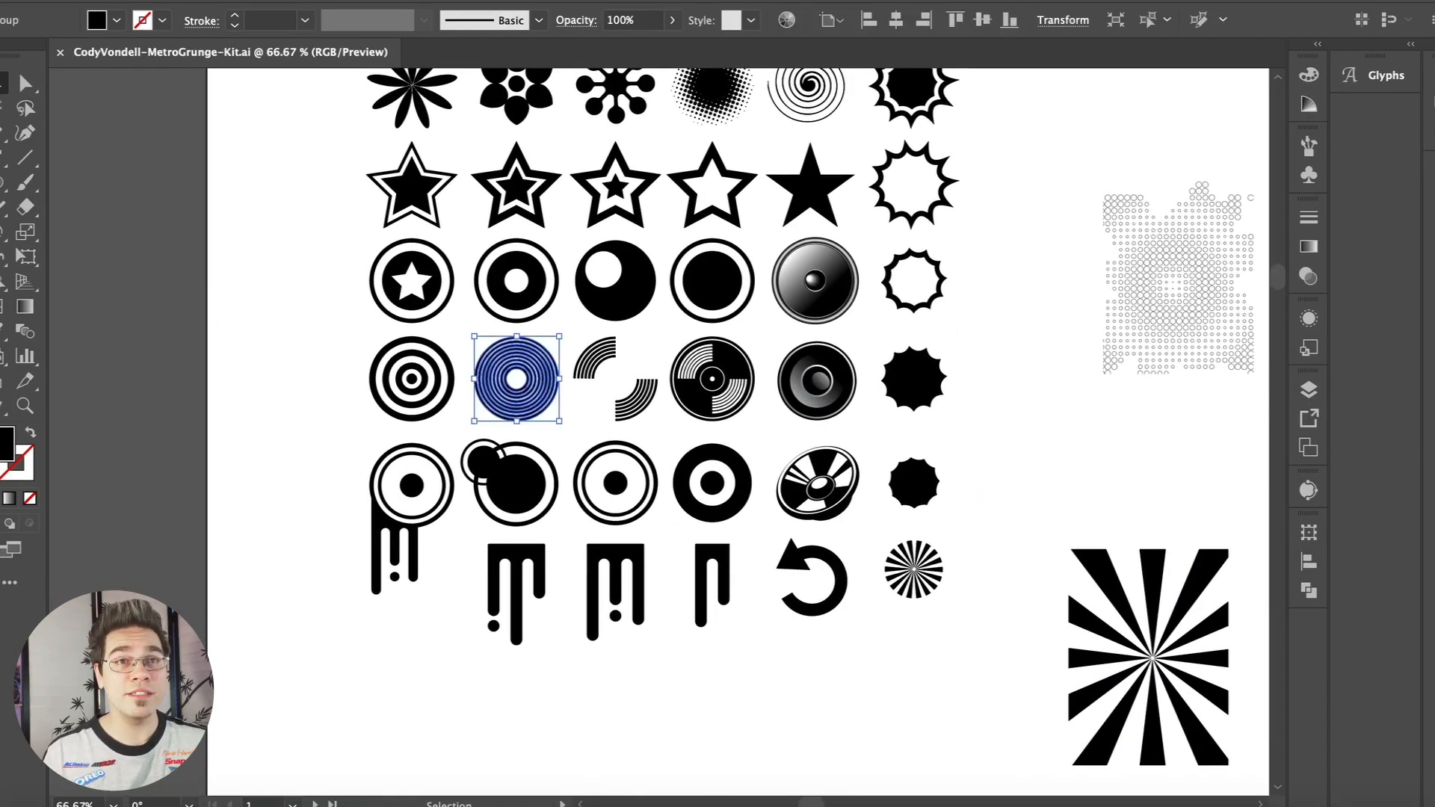
Paste the concentric-line circle into Photoshop as pixels, enlarge it and place it over the upper-right edge of the large ringed circle.
click(558, 803)
key(super+v)
key(Return)
drag(551, 389, 495, 372)
drag(559, 423, 781, 406)
drag(742, 343, 748, 348)
key(Return)
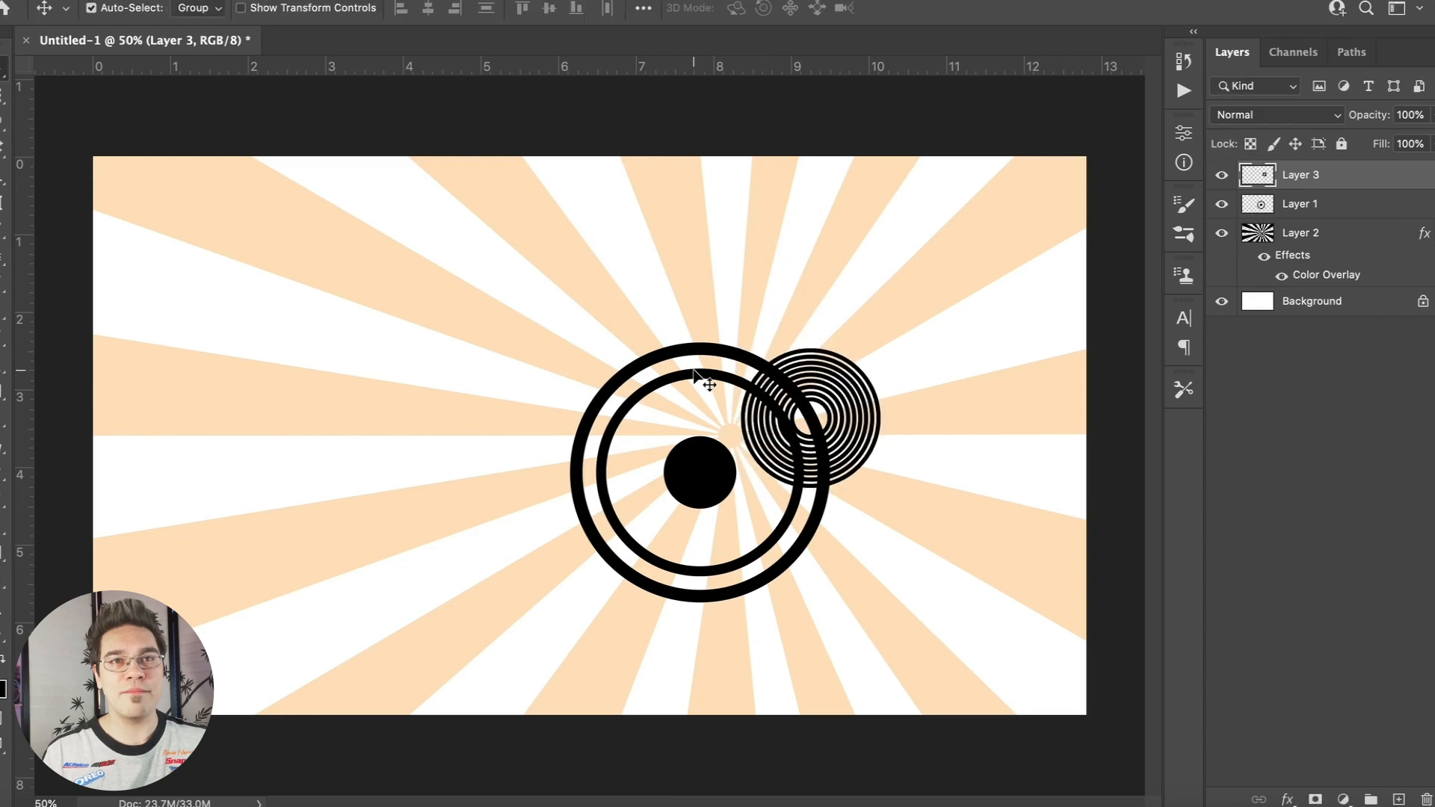
Copy the star-in-circle shape from the Illustrator kit and try pasting it into the Photoshop composition as pixels.
click(476, 804)
click(698, 683)
scroll(698, 682, up, 4)
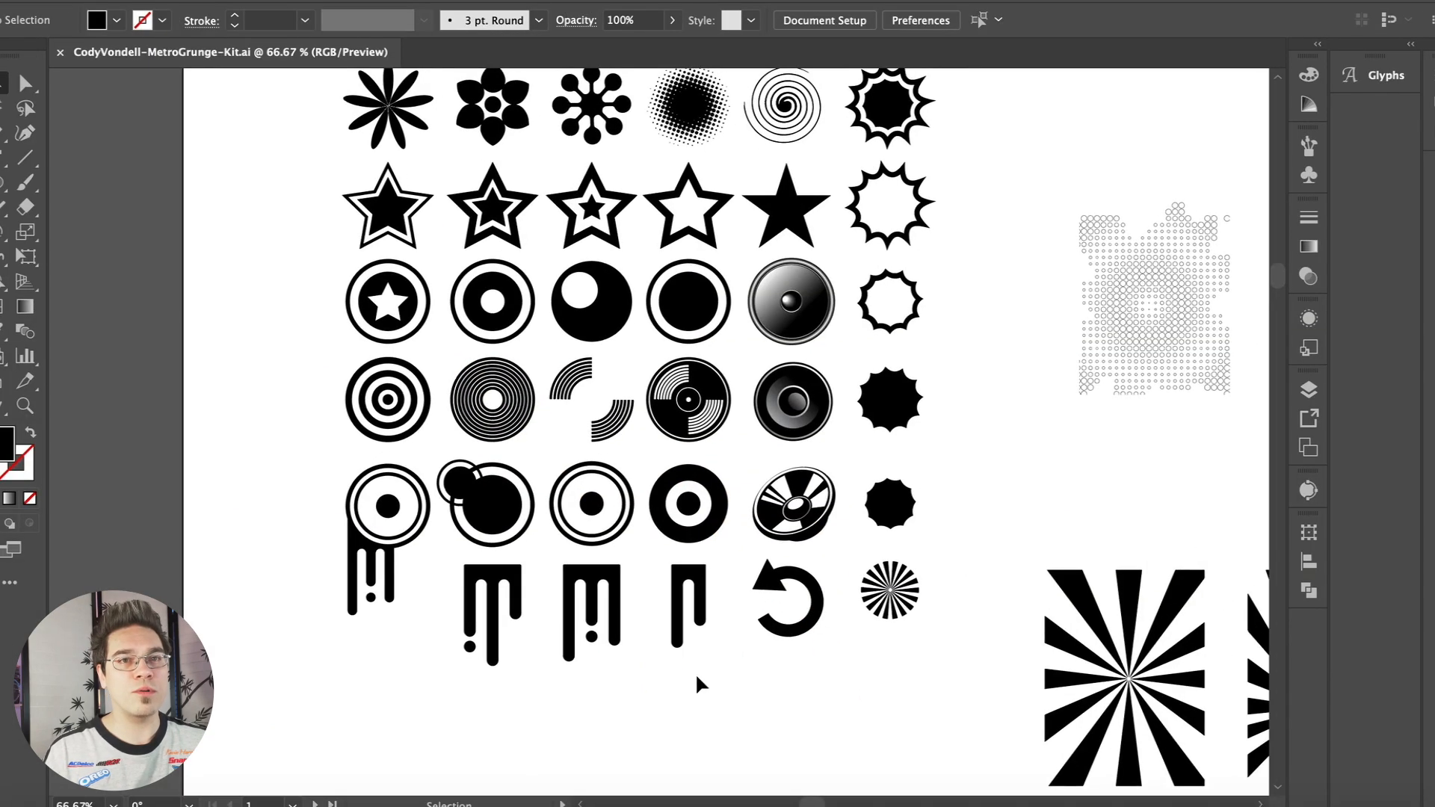
click(416, 425)
shift+click(496, 437)
click(321, 590)
click(396, 469)
key(super+c)
click(519, 801)
key(super+v)
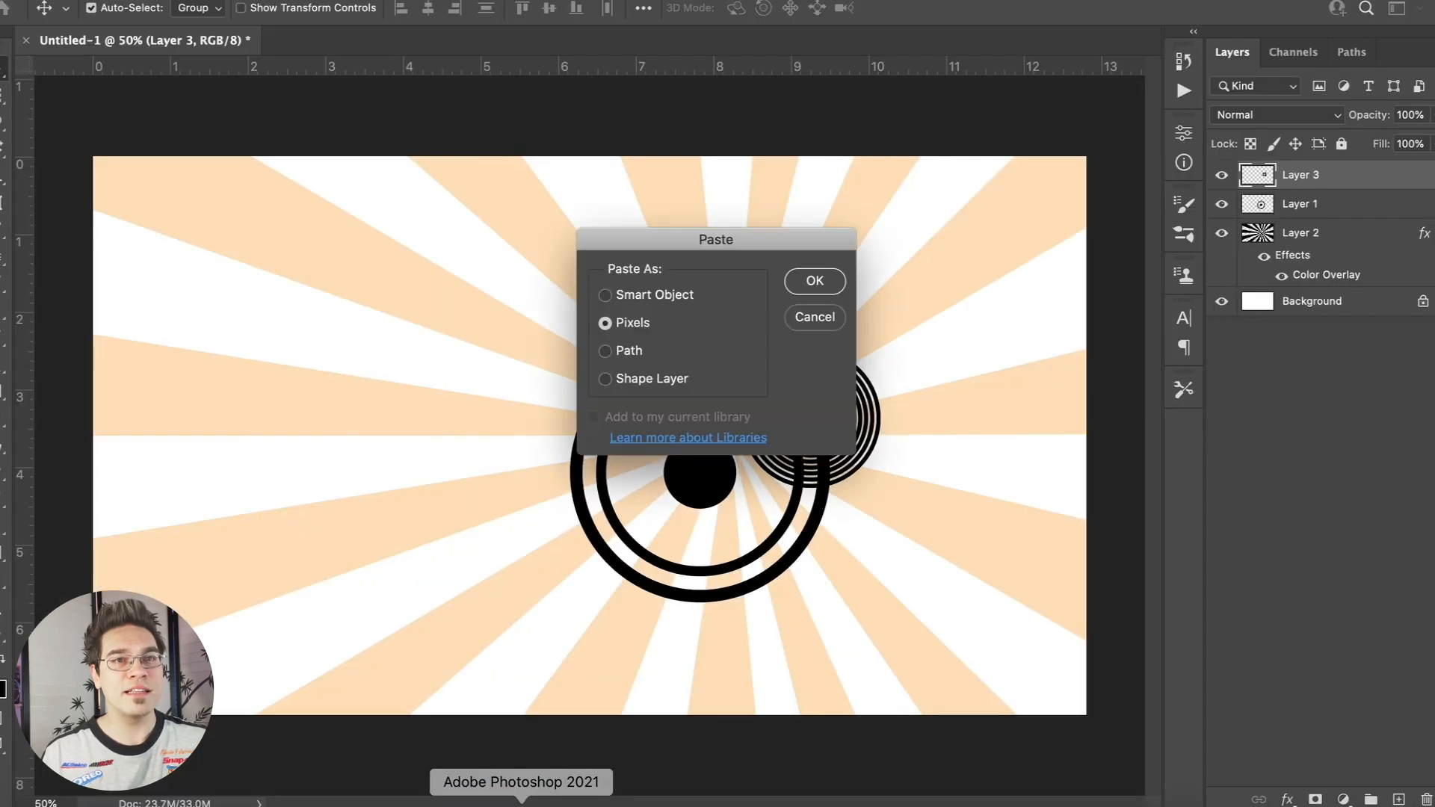
key(Return)
drag(601, 458, 691, 467)
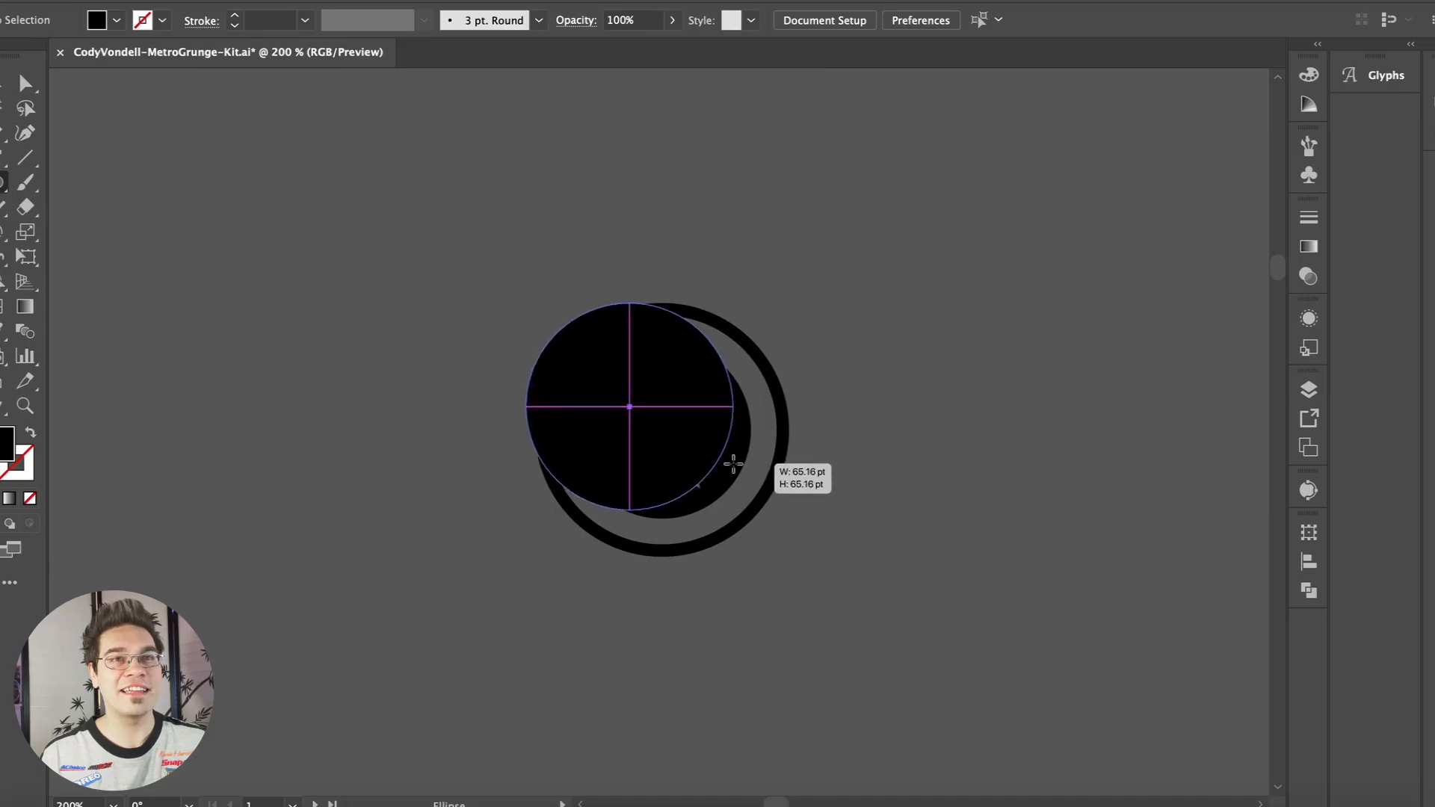
In Illustrator, add a white-filled circle behind the star-in-circle shape and align it within the black outer ring.
drag(730, 464, 778, 480)
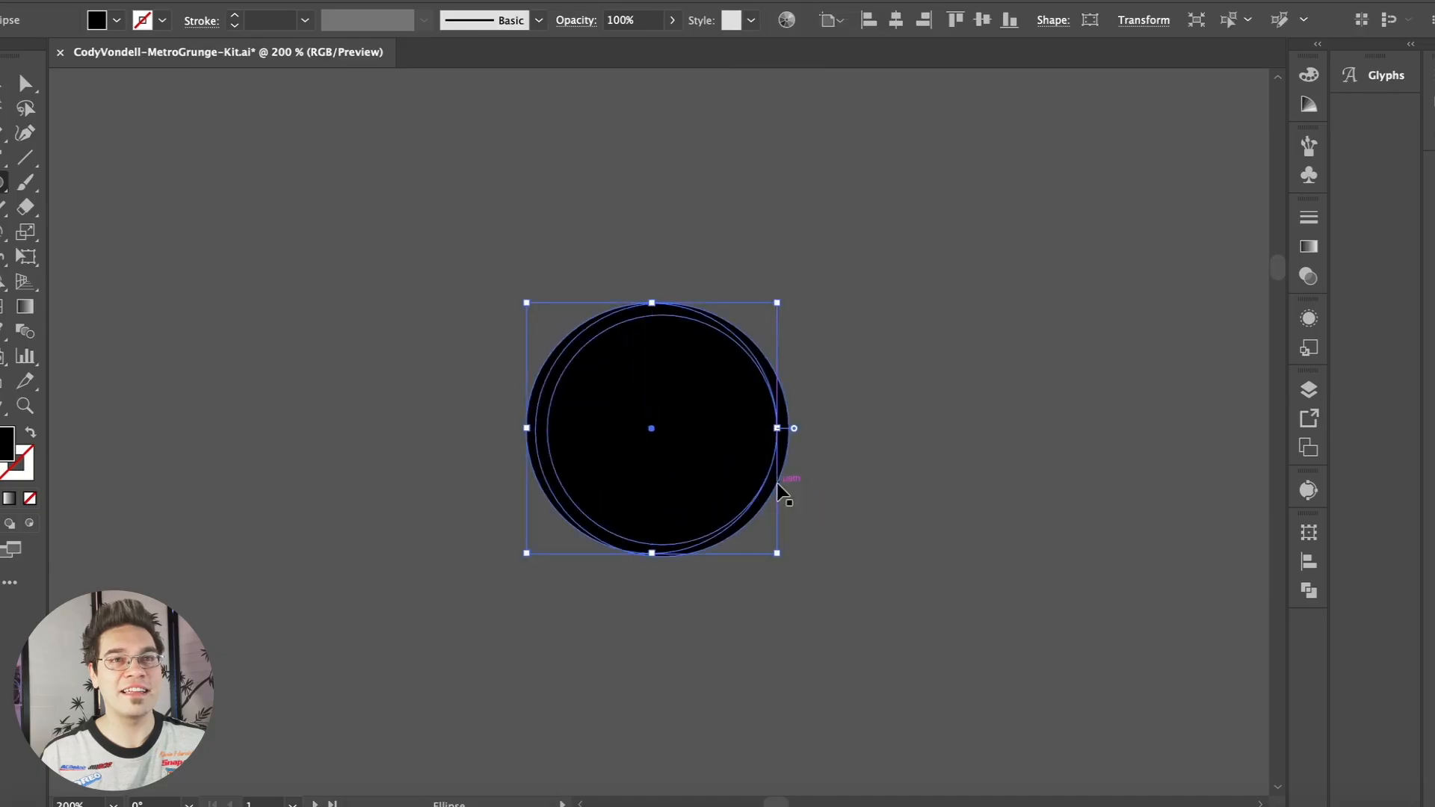
click(117, 20)
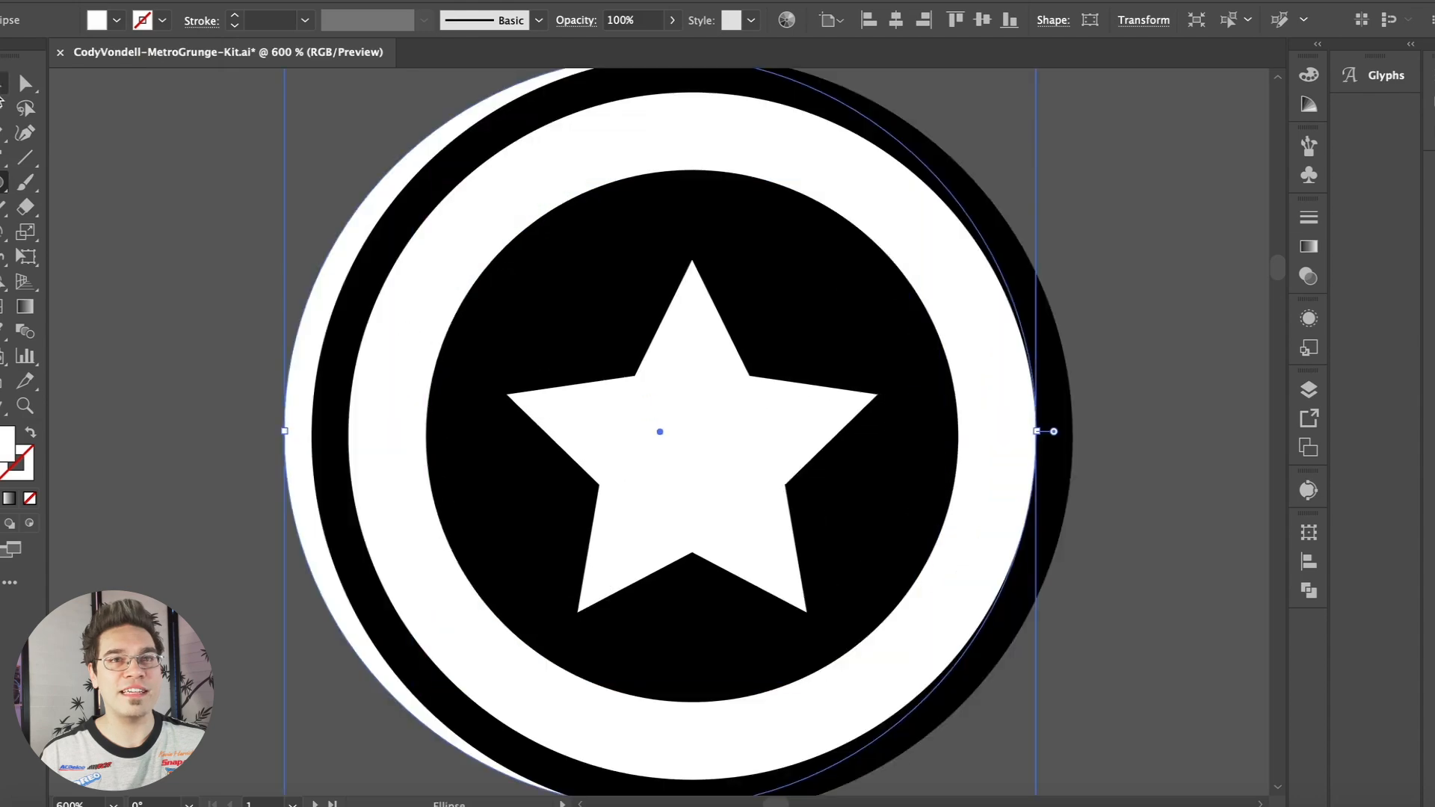
mouse_move(335, 323)
mouse_down()
mouse_move(314, 320)
mouse_move(348, 324)
mouse_up()
key(super+minus)
key(super+minus)
key(super+minus)
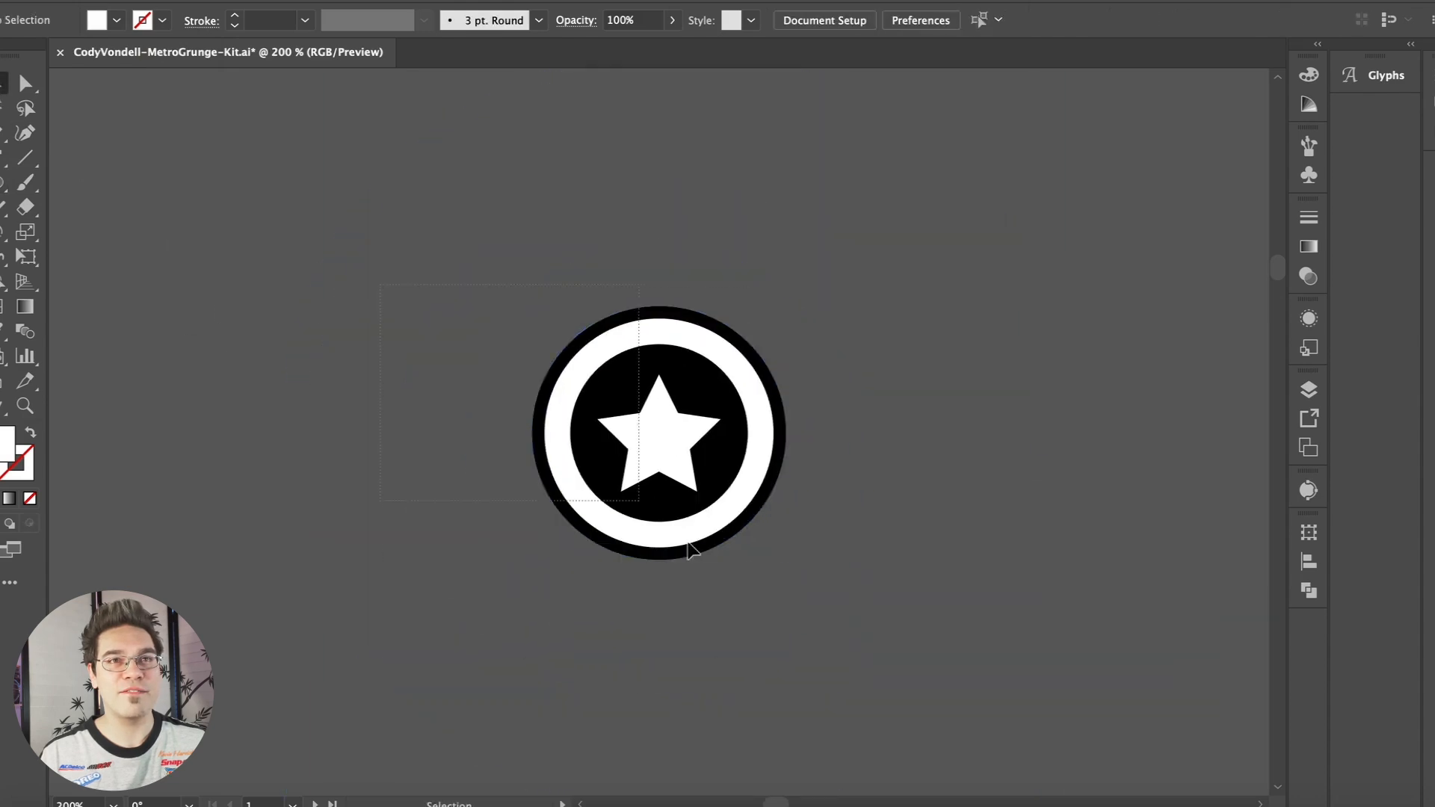
Paste the white-backed star badge into Photoshop as pixels and place it on the upper-right edge of the large ringed circle.
click(517, 801)
key(super+v)
key(Return)
drag(594, 425, 792, 385)
key(Return)
Paste a second star badge, shrink it and place it beside the large circle's right edge, then duplicate the bigger badge farther right.
key(super+v)
key(Return)
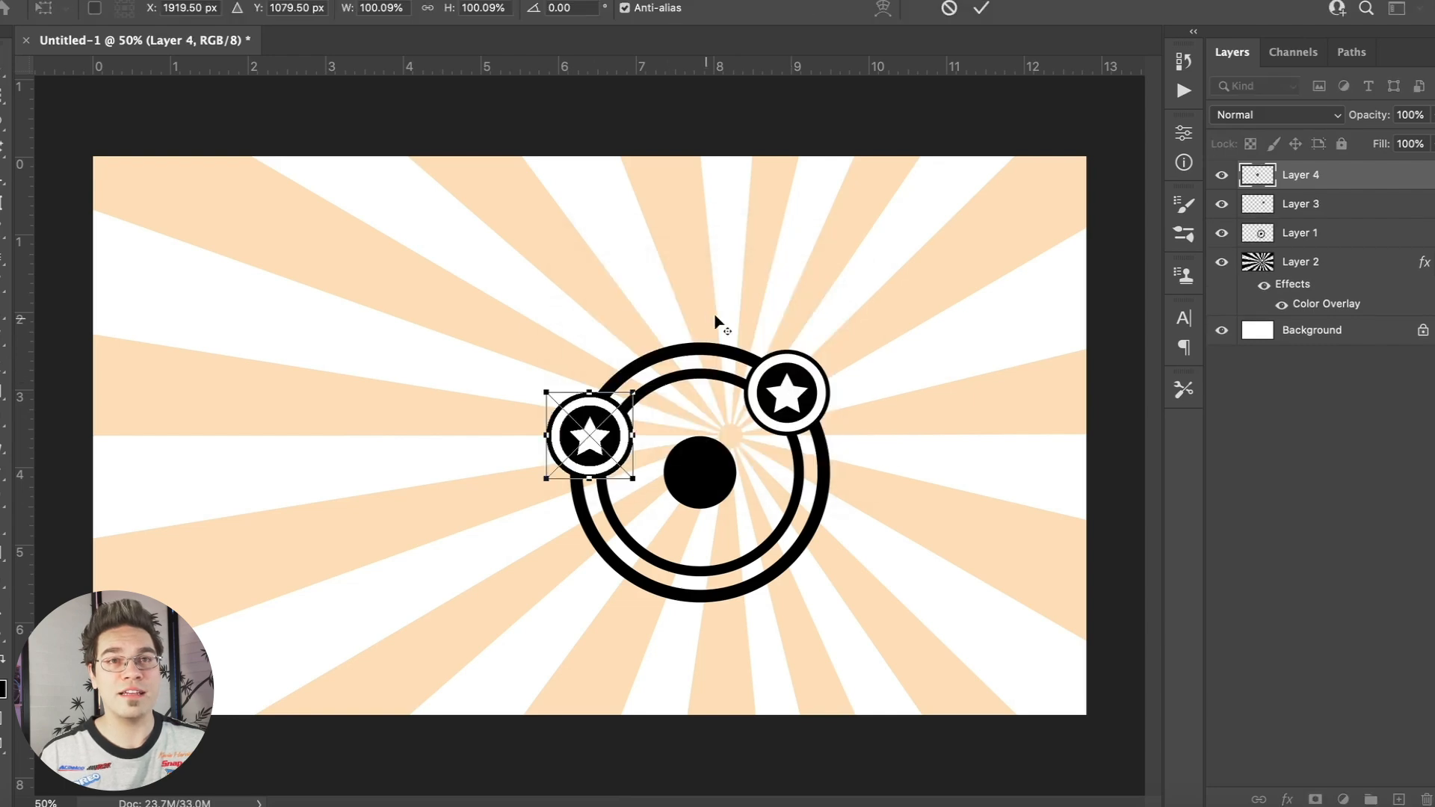
drag(548, 394, 578, 415)
drag(594, 435, 852, 484)
key(Return)
alt+drag(766, 386, 928, 363)
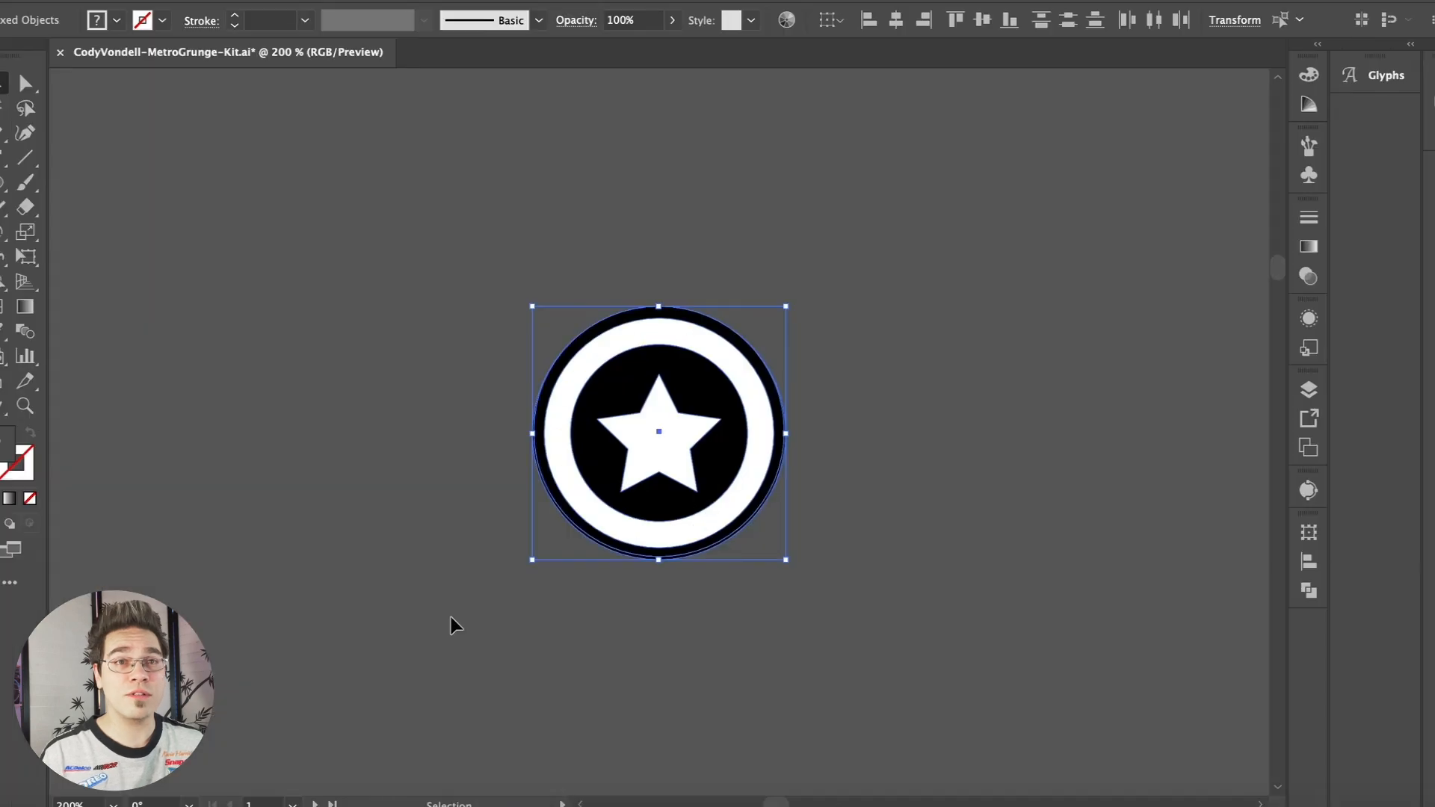
In the Illustrator kit, select the bullseye circle together with the thick black ring with a solid centre.
scroll(451, 623, down, 5)
scroll(451, 624, right, 5)
scroll(451, 624, right, 3)
scroll(451, 624, down, 1)
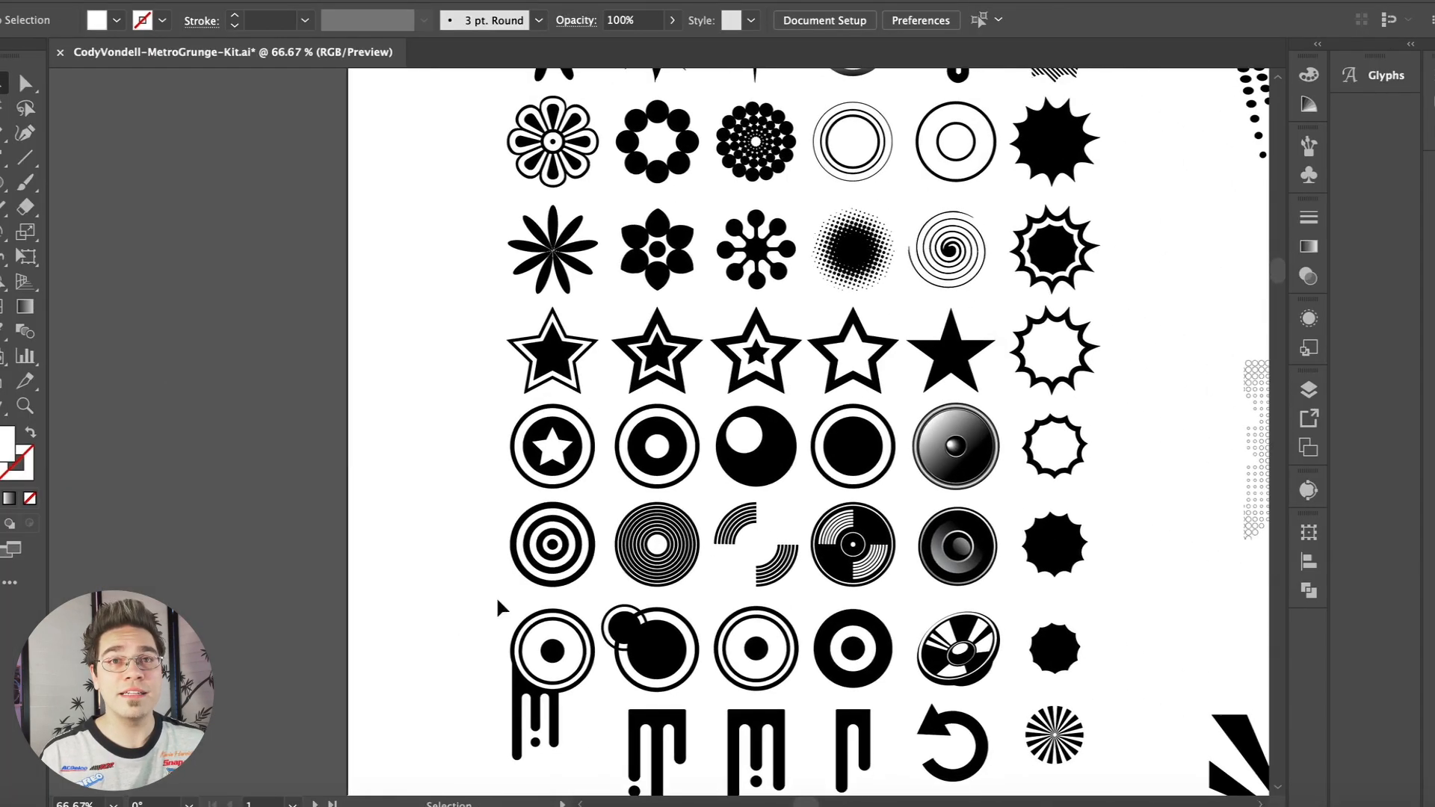
click(581, 547)
shift+click(837, 650)
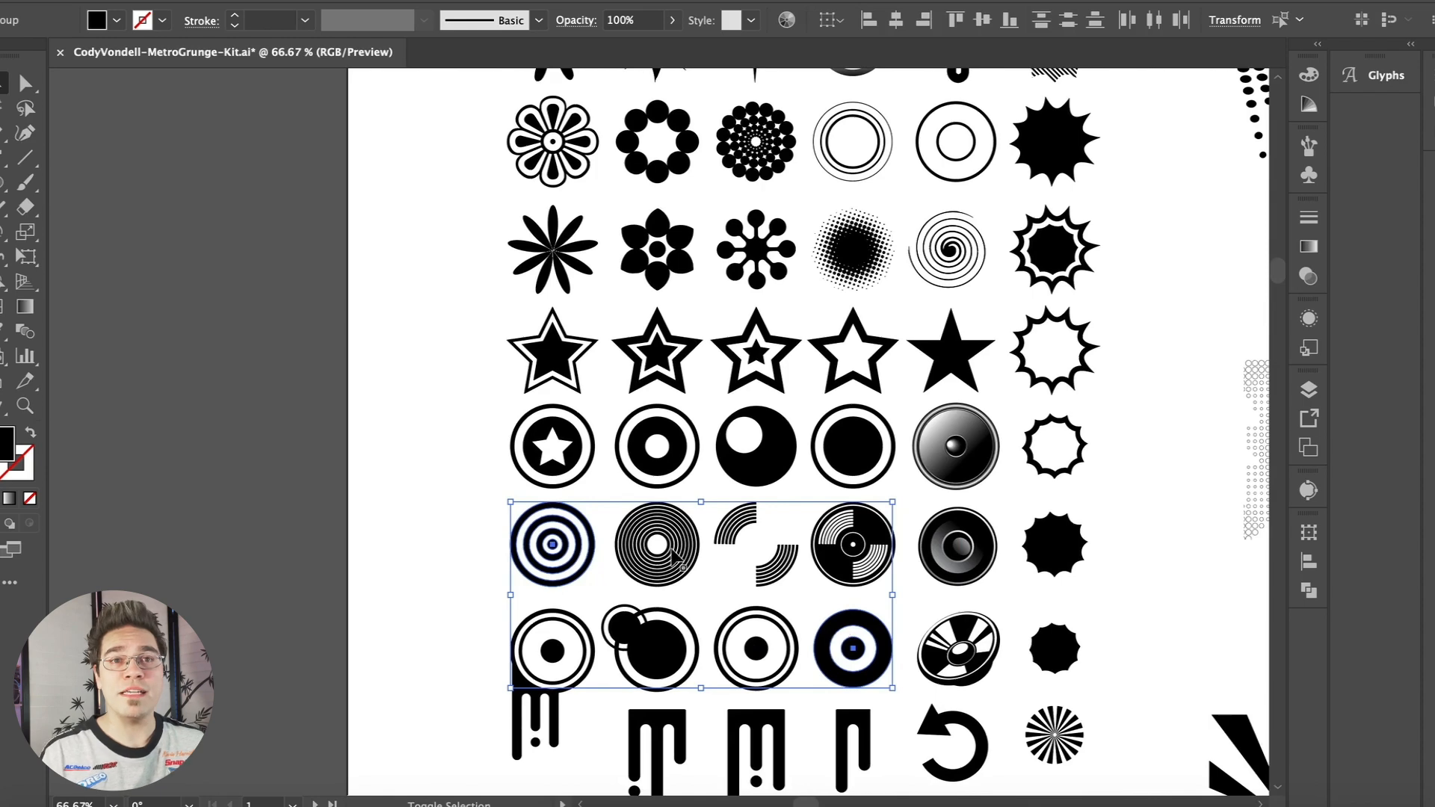
click(317, 590)
scroll(317, 591, left, 3)
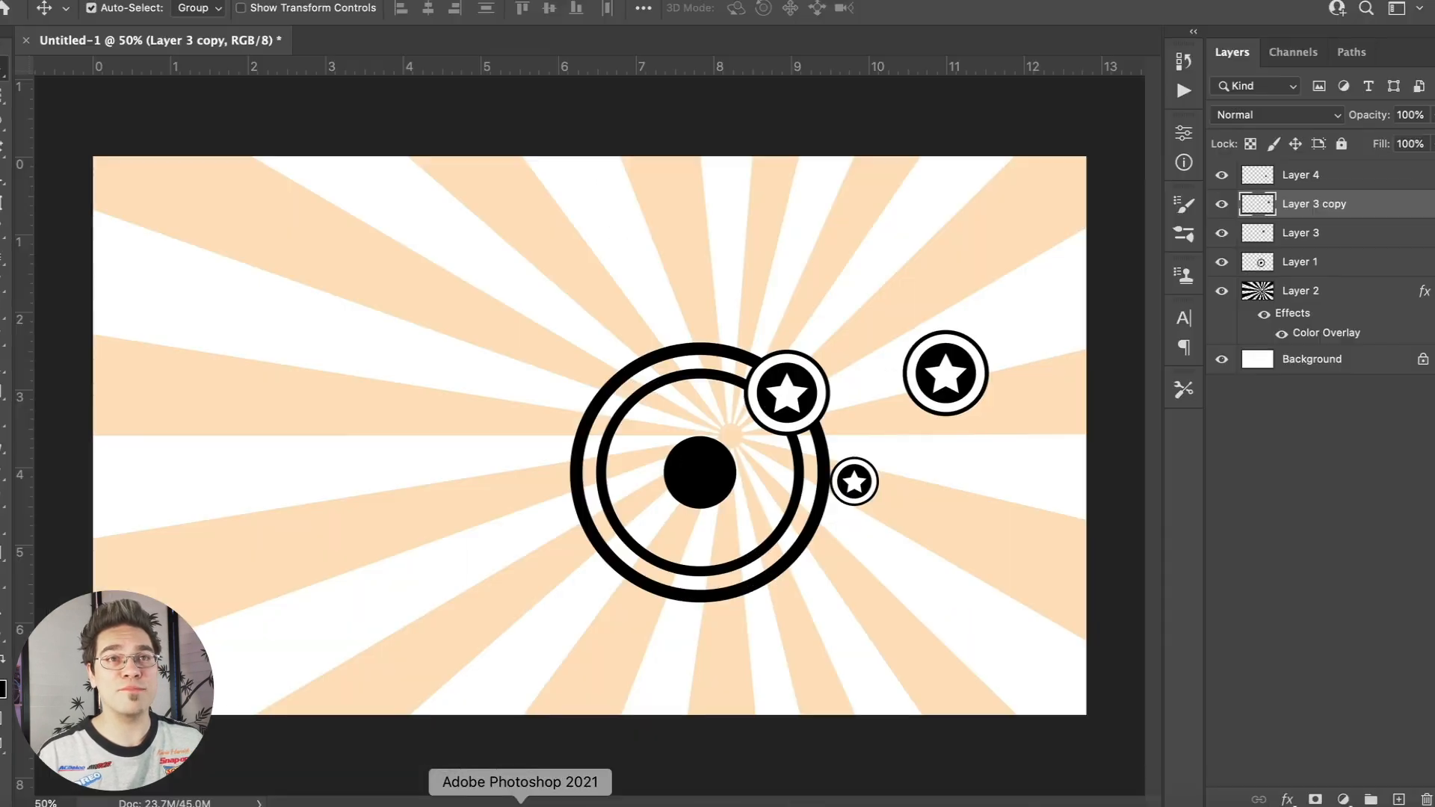
Paste the bullseye and thick ring into Photoshop as pixels, with the bullseye placed just above the small star badge.
key(ctrl+v)
key(Return)
drag(403, 322, 856, 427)
key(Return)
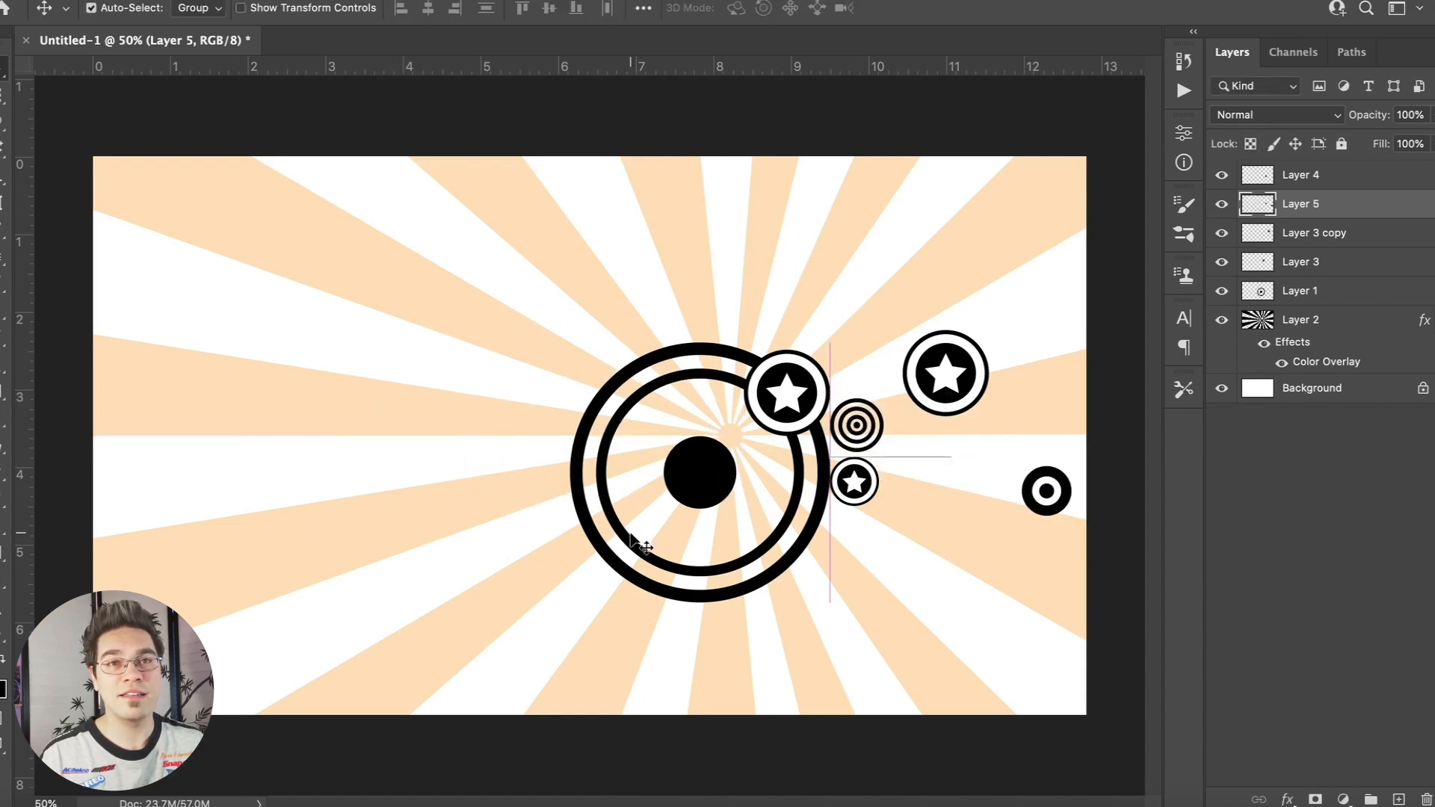
Apply an orange Color Overlay to Layer 5, which holds the bullseye and thick ring.
double_click(1390, 204)
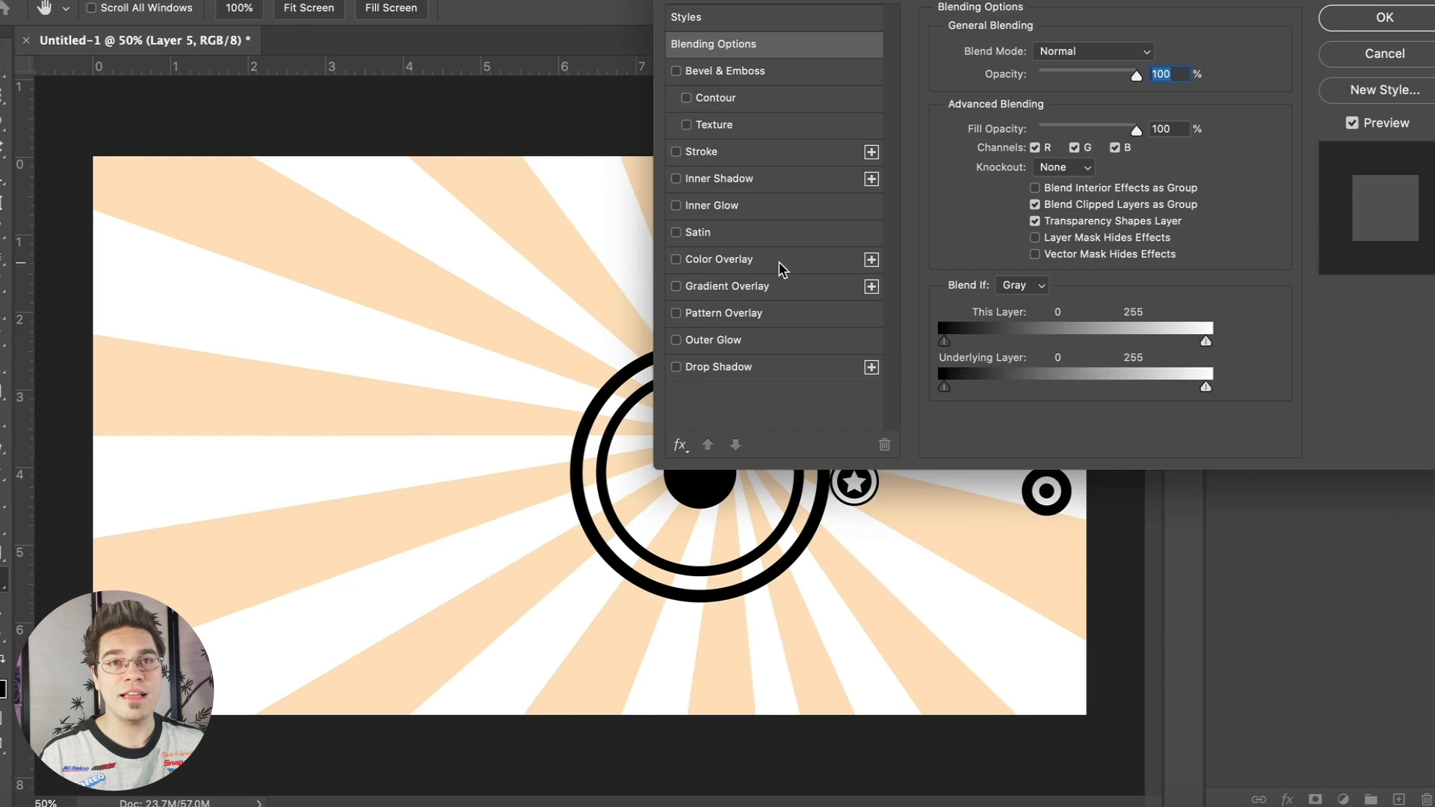
click(779, 261)
click(1385, 17)
Add a thin outside Stroke to the small star badge, using the orange sampled from the thick ring.
double_click(1352, 182)
click(729, 156)
click(989, 203)
drag(1010, 275, 1289, 307)
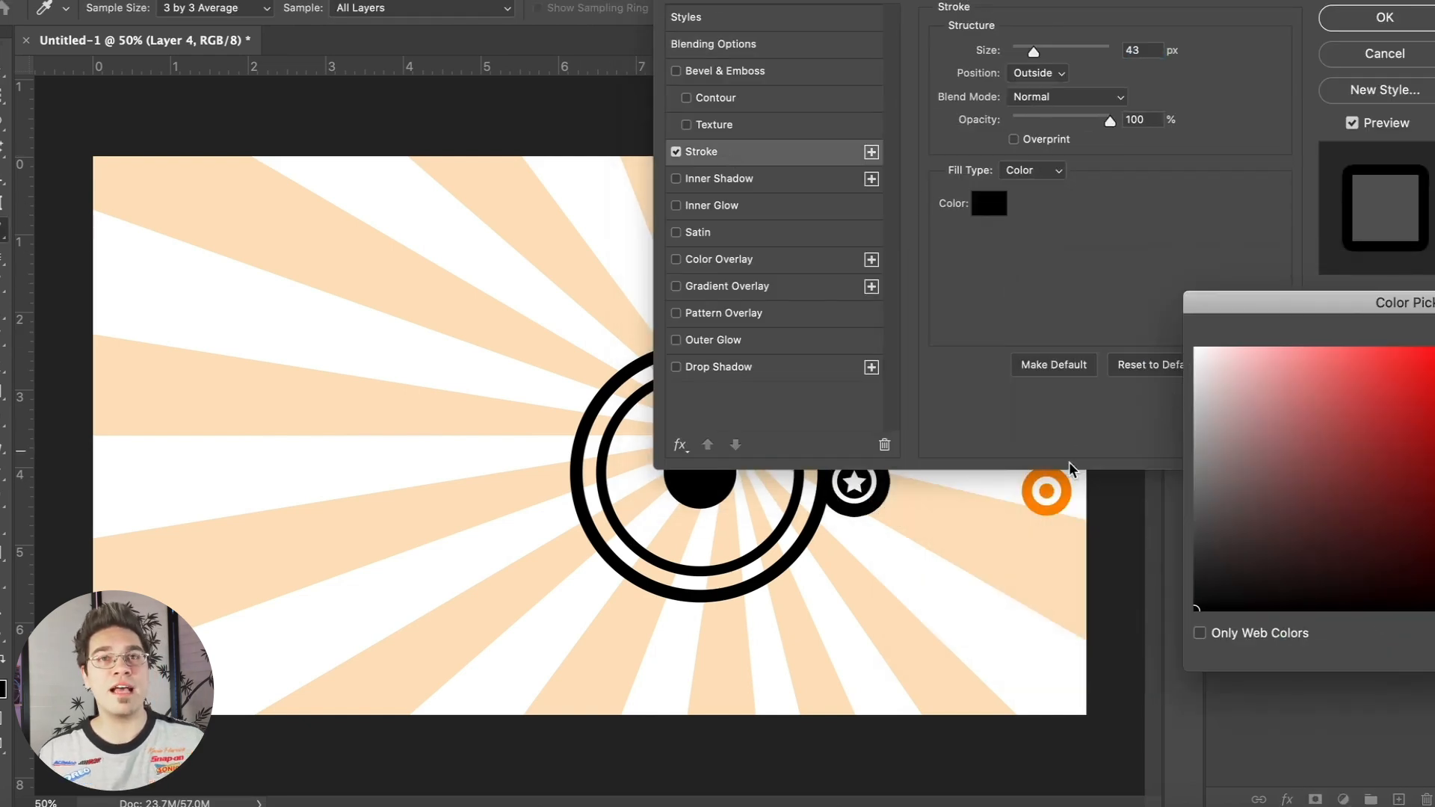
click(1053, 476)
key(Return)
drag(1027, 51, 1020, 52)
key(Return)
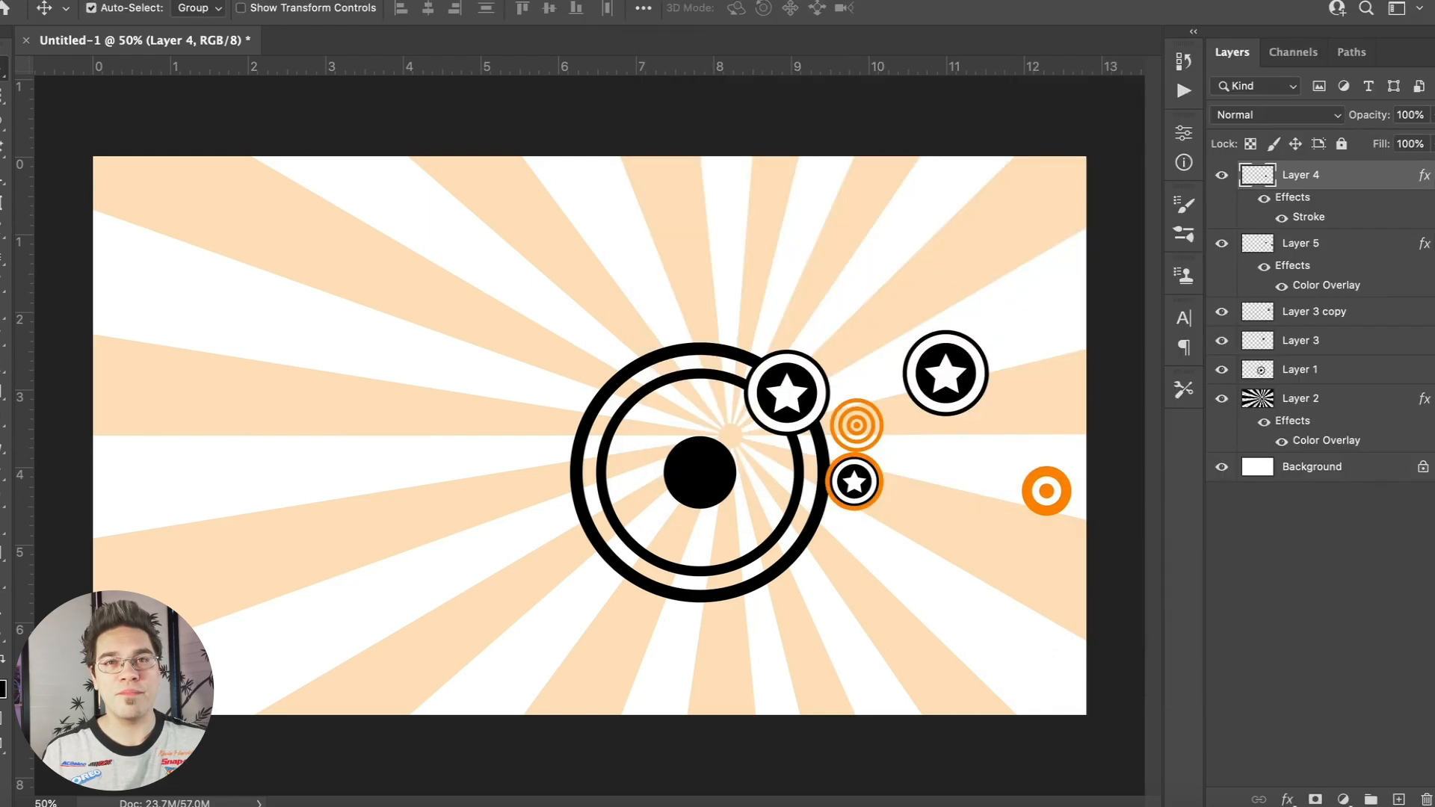
Copy the small badge's layer style and paste it onto the two larger star badges and the large ringed circle.
click(284, 2)
mouse_move(351, 166)
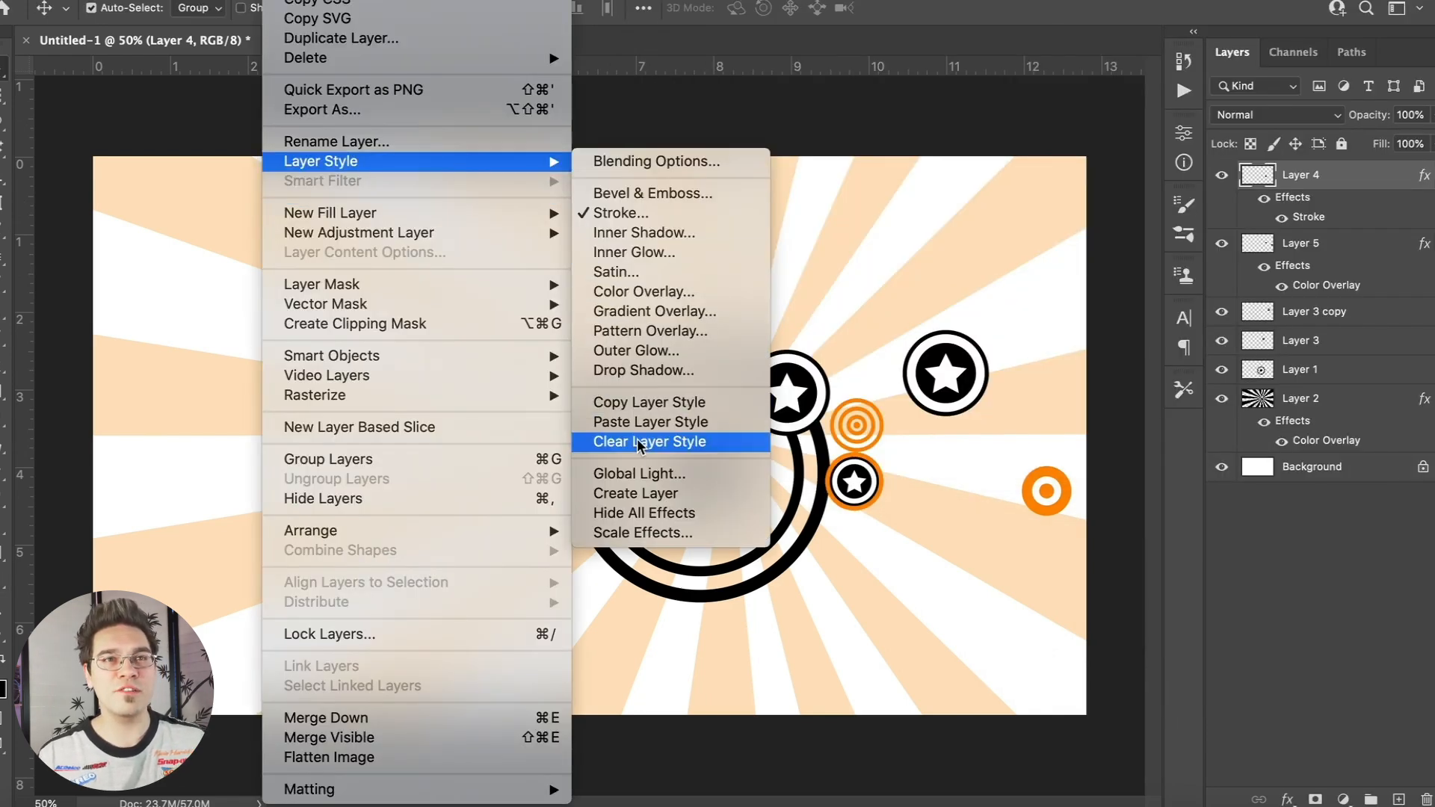
click(647, 403)
click(796, 406)
shift+click(956, 377)
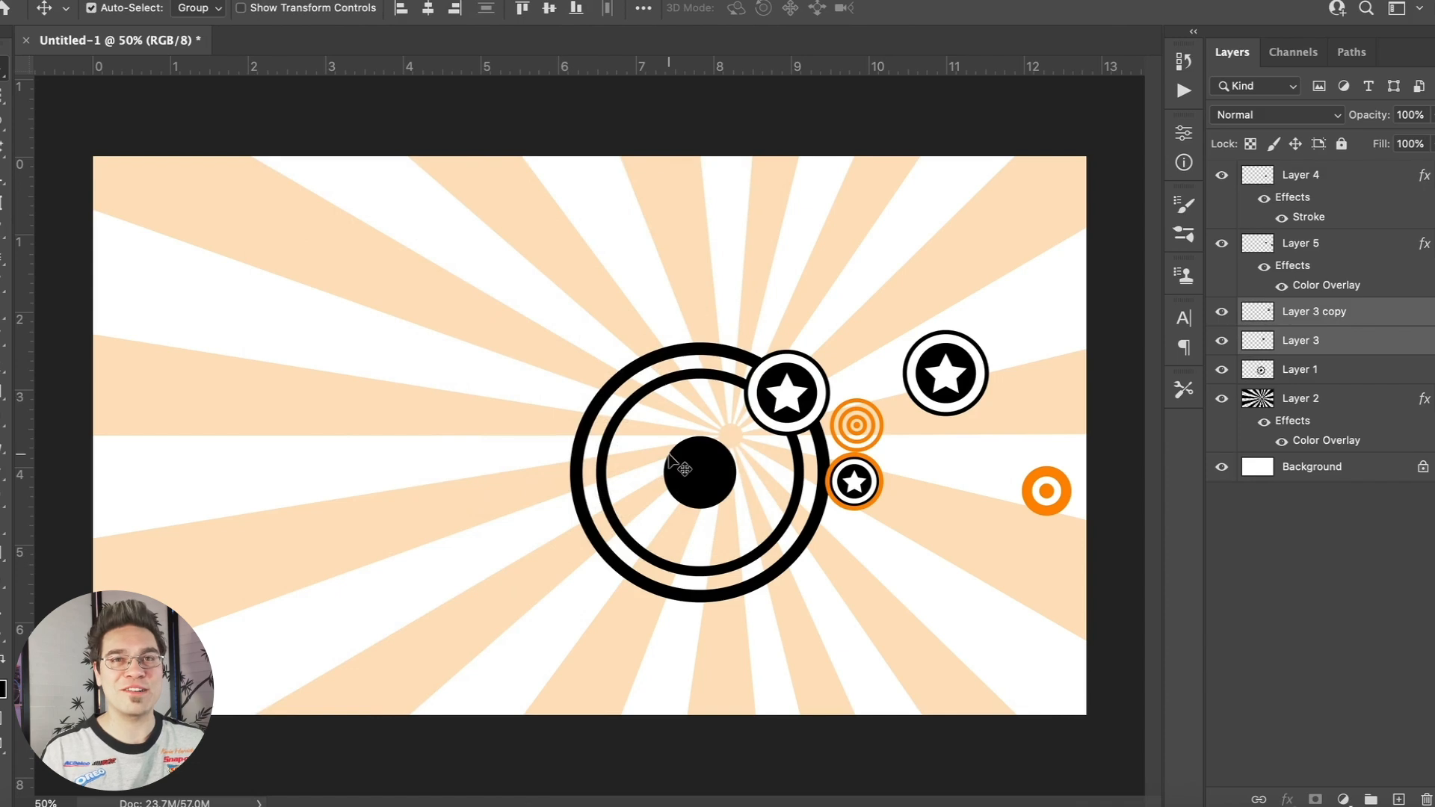
shift+click(682, 464)
click(284, 1)
mouse_move(351, 162)
click(615, 423)
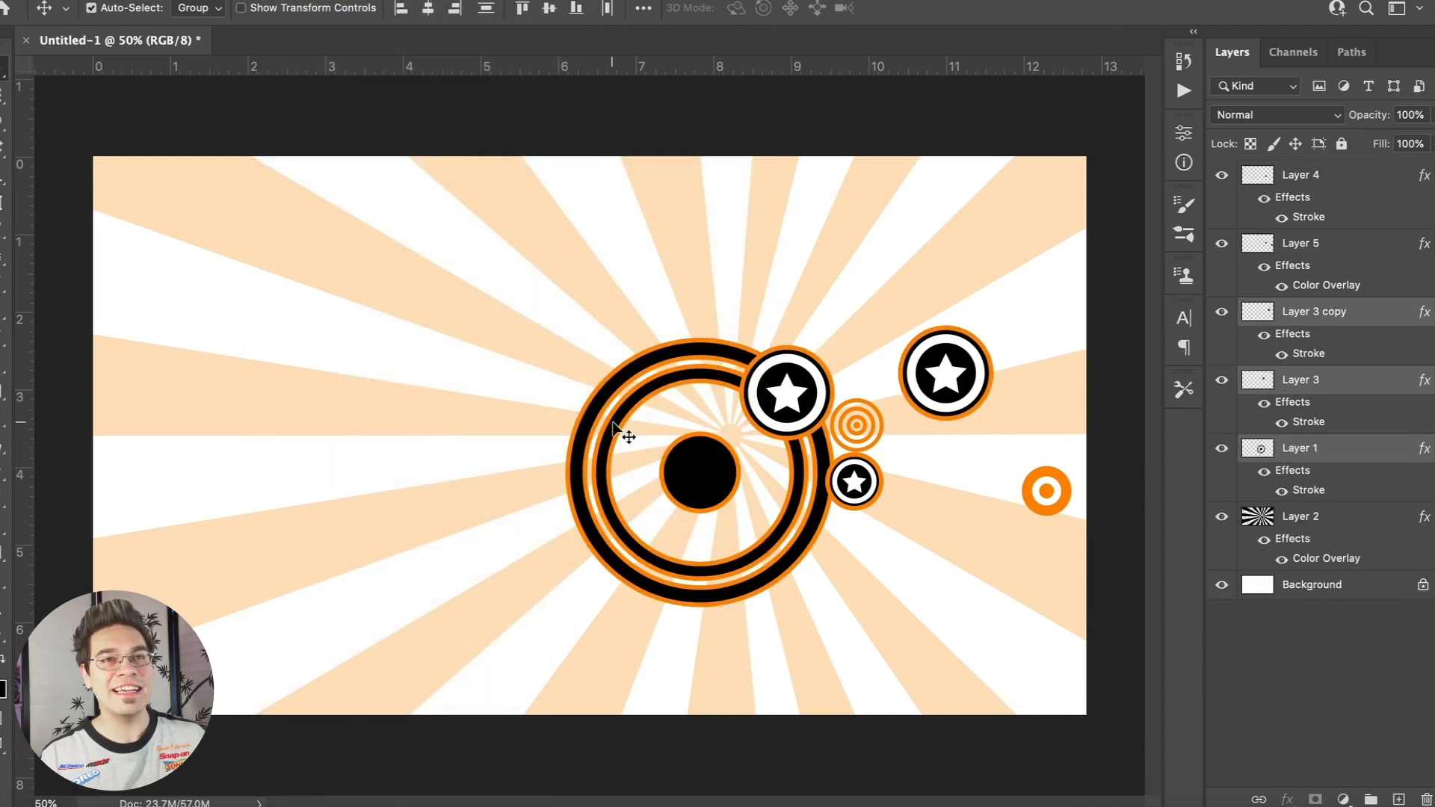
Find a black grunge splatter shape in the Illustrator kit and copy it.
key(super+minus)
click(474, 804)
scroll(528, 586, down, 1)
scroll(527, 592, down, 1)
scroll(528, 586, down, 10)
scroll(528, 586, right, 8)
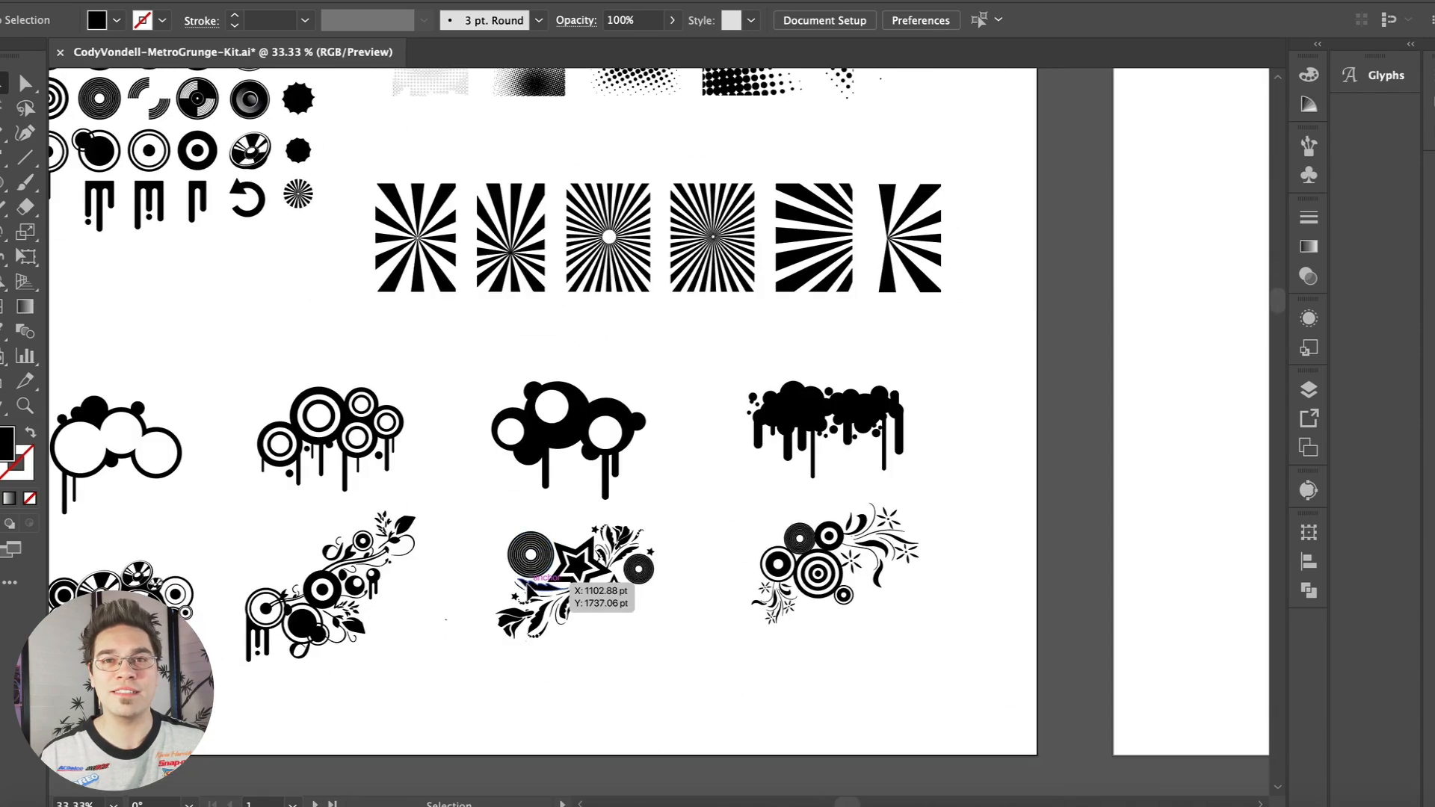
click(782, 396)
click(1053, 407)
scroll(1053, 406, right, 8)
scroll(543, 294, down, 1)
scroll(544, 295, up, 1)
click(772, 318)
key(super+equal)
key(super+c)
Paste the splatter into Photoshop as pixels, enlarge it and place it around the star badges toward the canvas's right edge.
click(513, 798)
key(super+v)
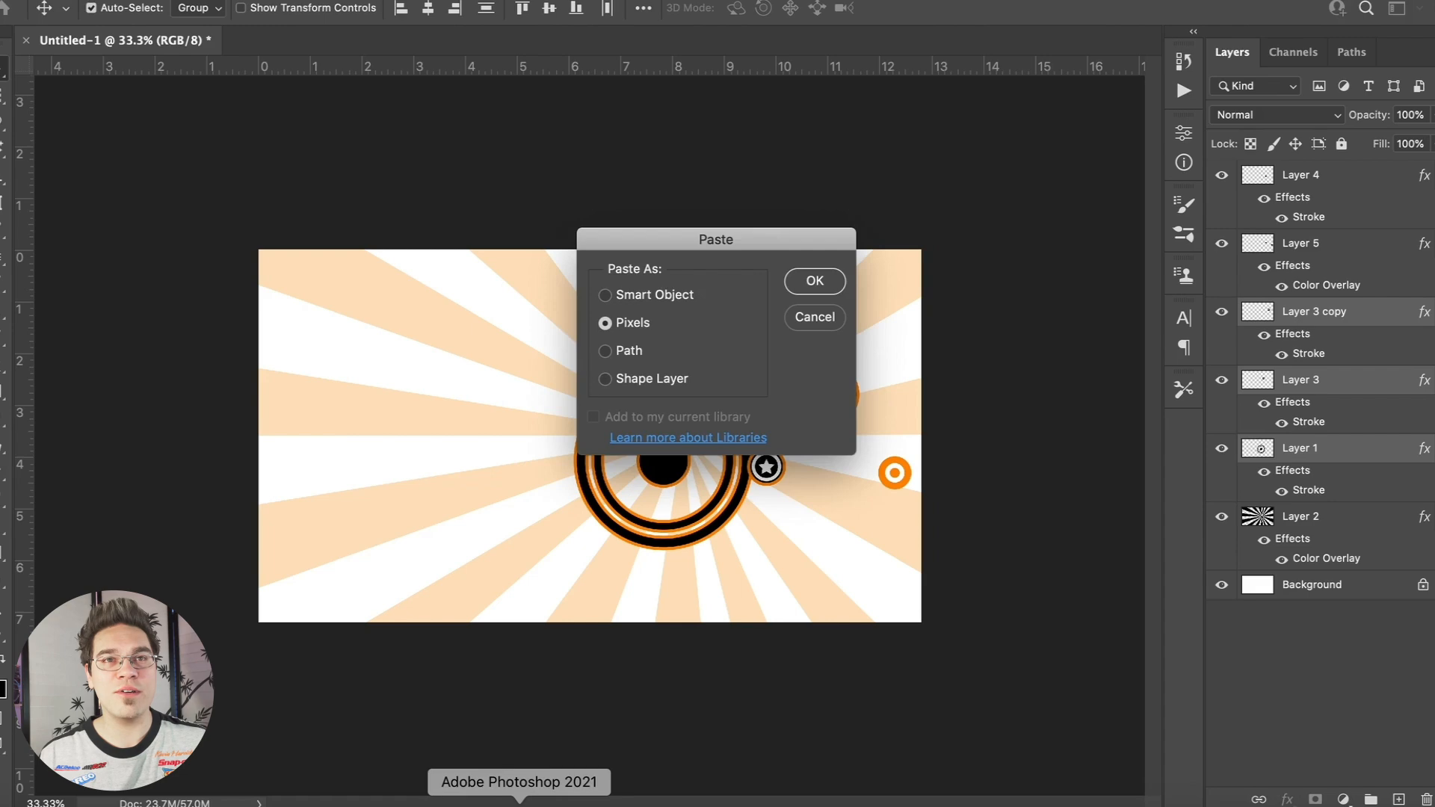
key(Return)
drag(543, 416, 391, 394)
drag(597, 491, 803, 446)
key(Return)
Move the splatter layer below Layer 1 and collapse the effects lists of the layers above it.
drag(1303, 312, 1304, 539)
click(1433, 175)
click(1433, 204)
click(1433, 234)
click(1433, 263)
click(1434, 290)
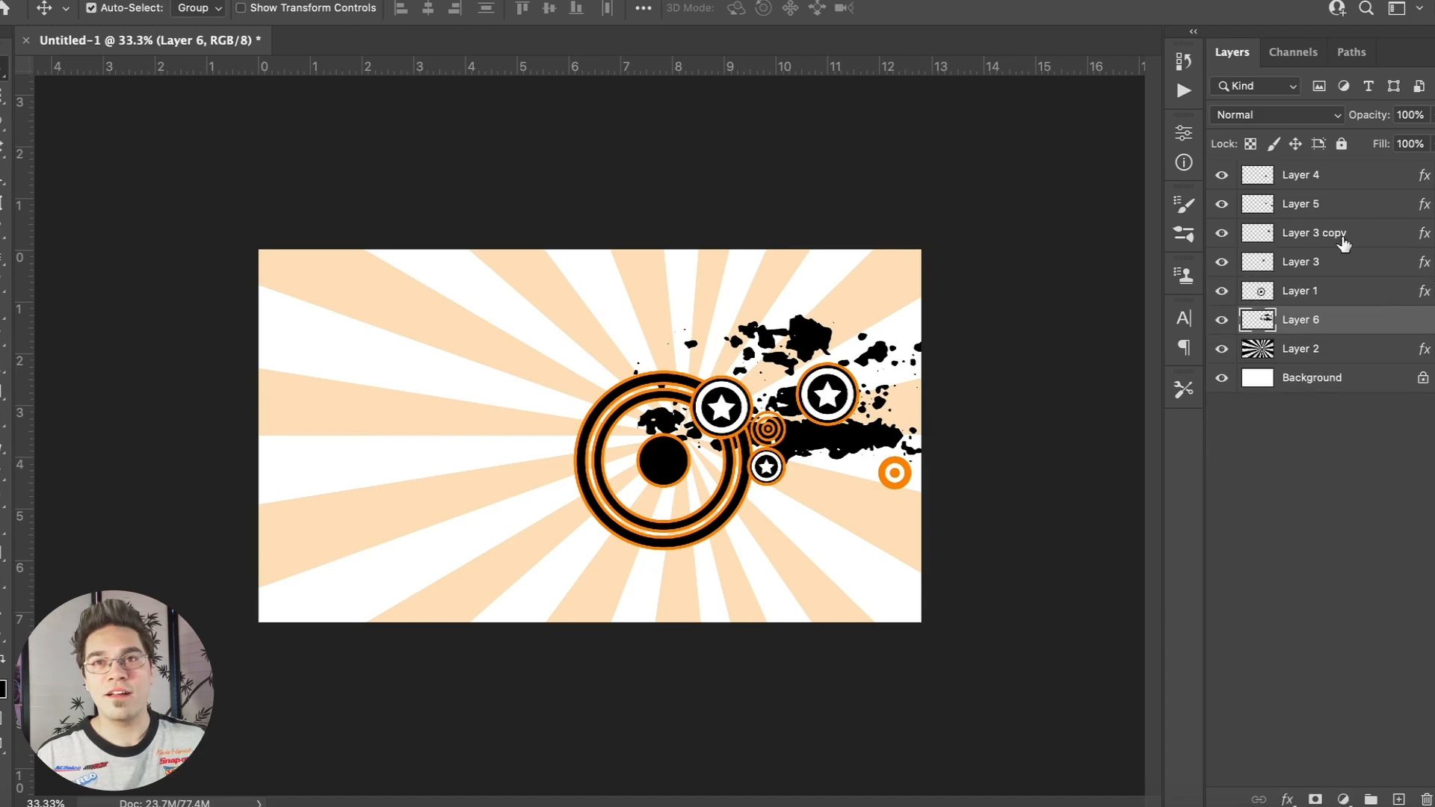
Rename Layer 4 as star copy, Layer 5 as dots, Layer 3 copy as star and Layer 3 as star 2.
double_click(1295, 176)
text(star copy)
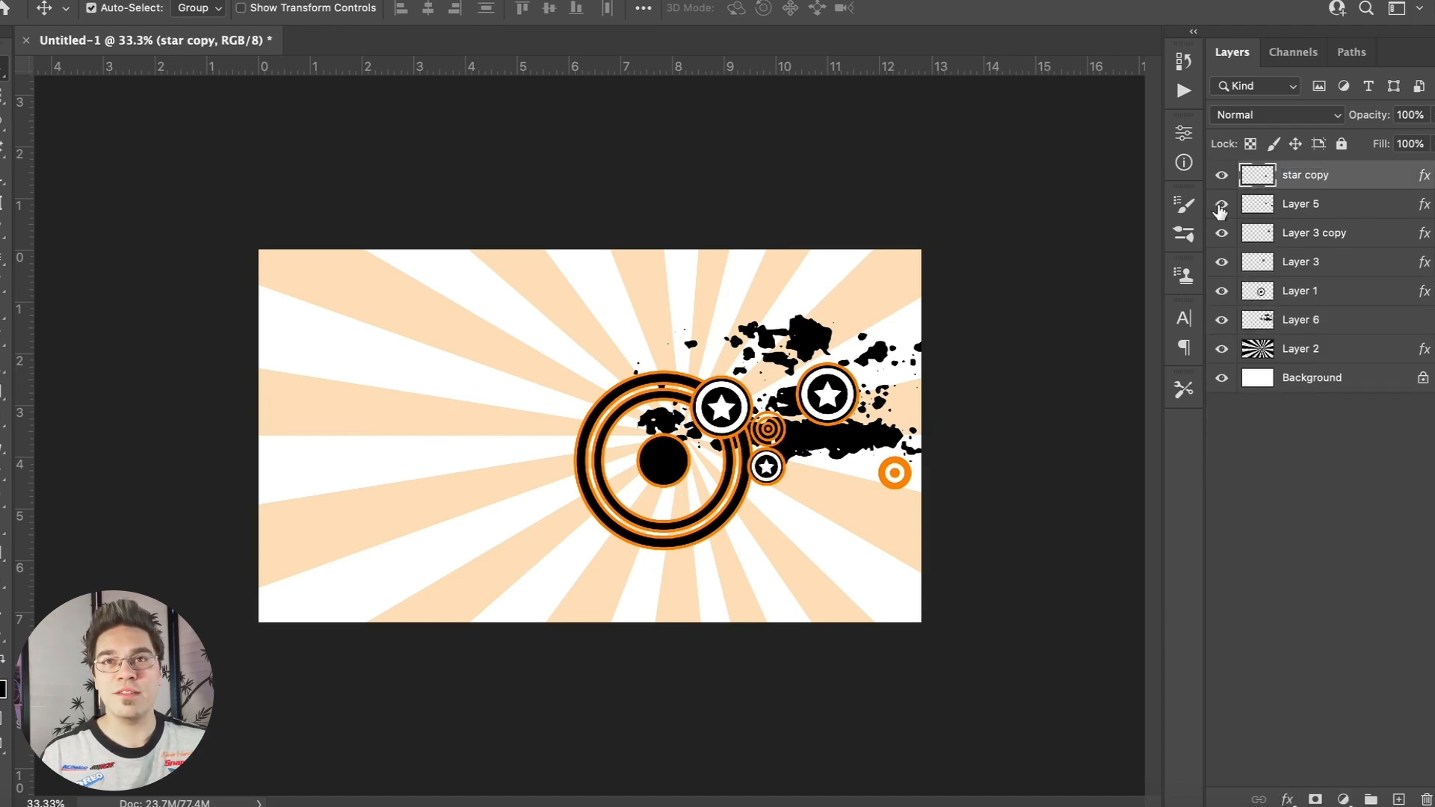
double_click(1300, 208)
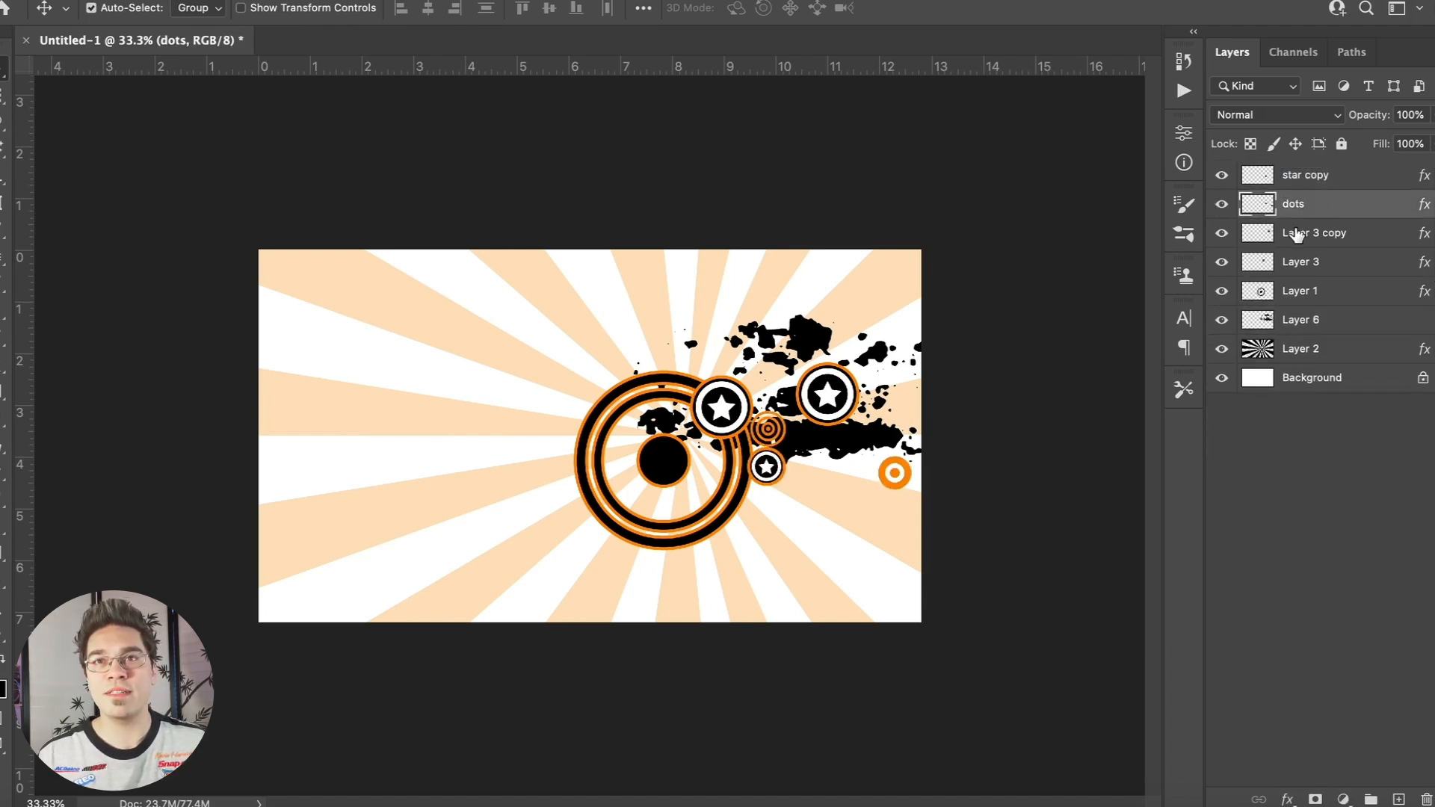
double_click(1298, 235)
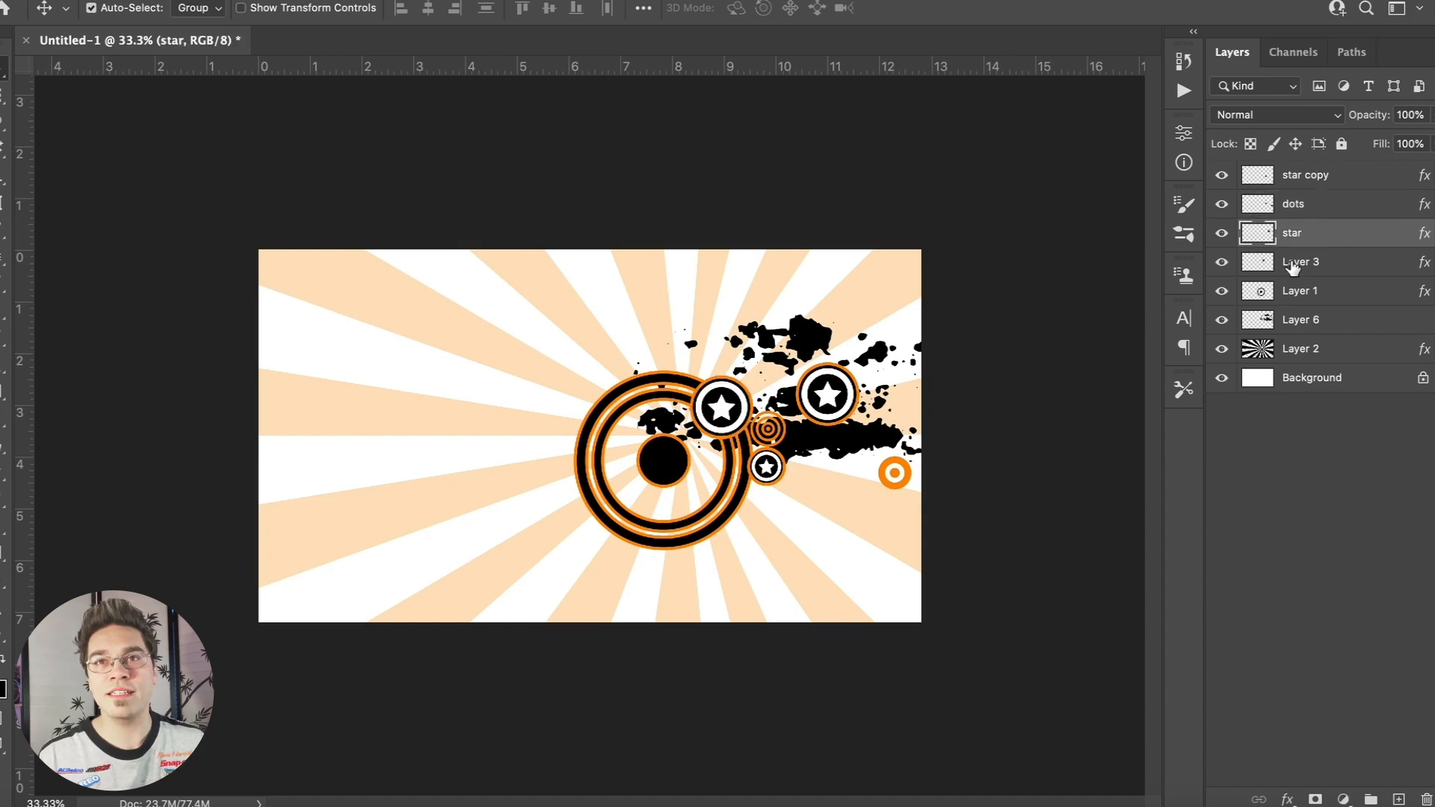
click(1293, 268)
Rename Layer 1 as big circle, Layer 6 as grunge and Layer 2 as sunburst.
double_click(1294, 293)
text(big circle)
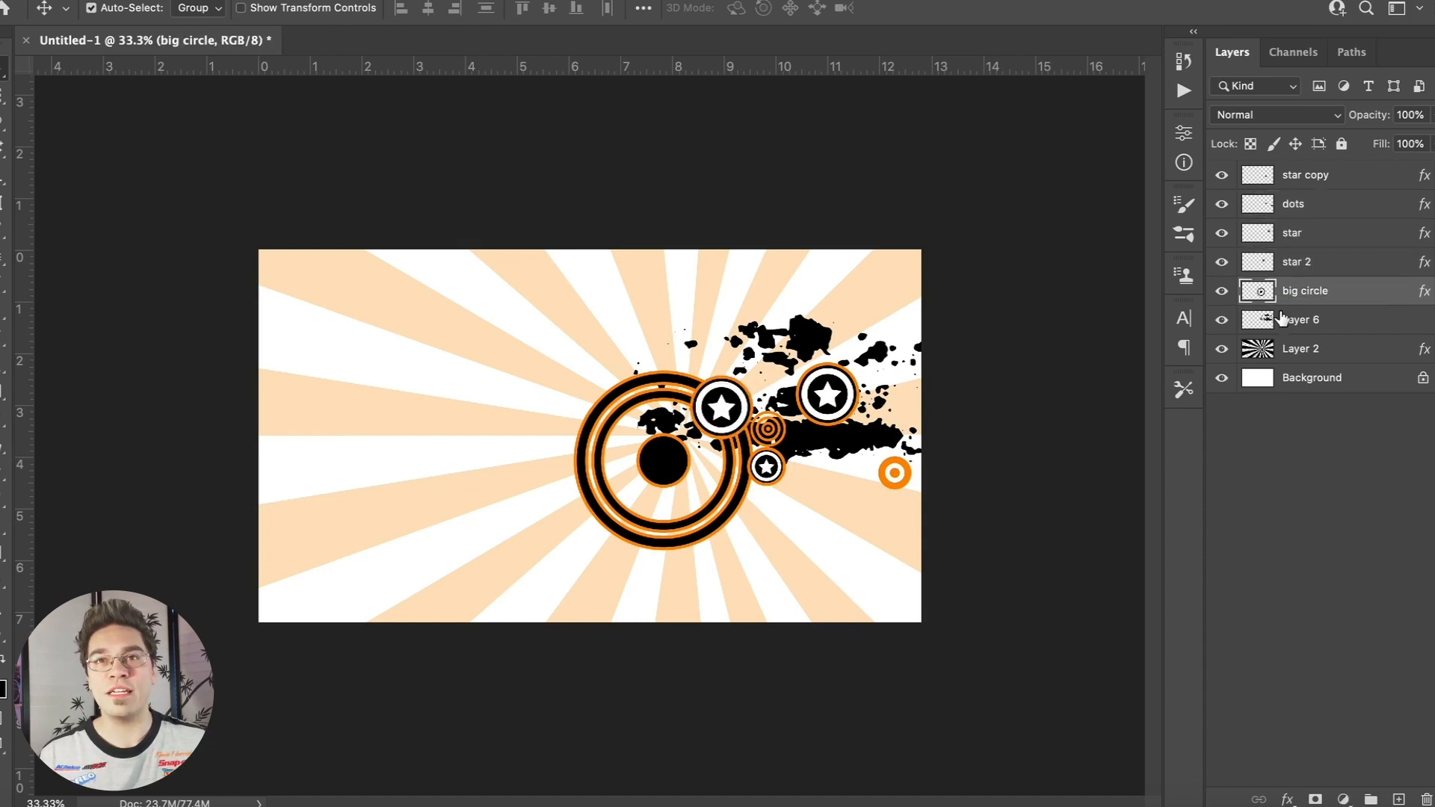
double_click(1295, 321)
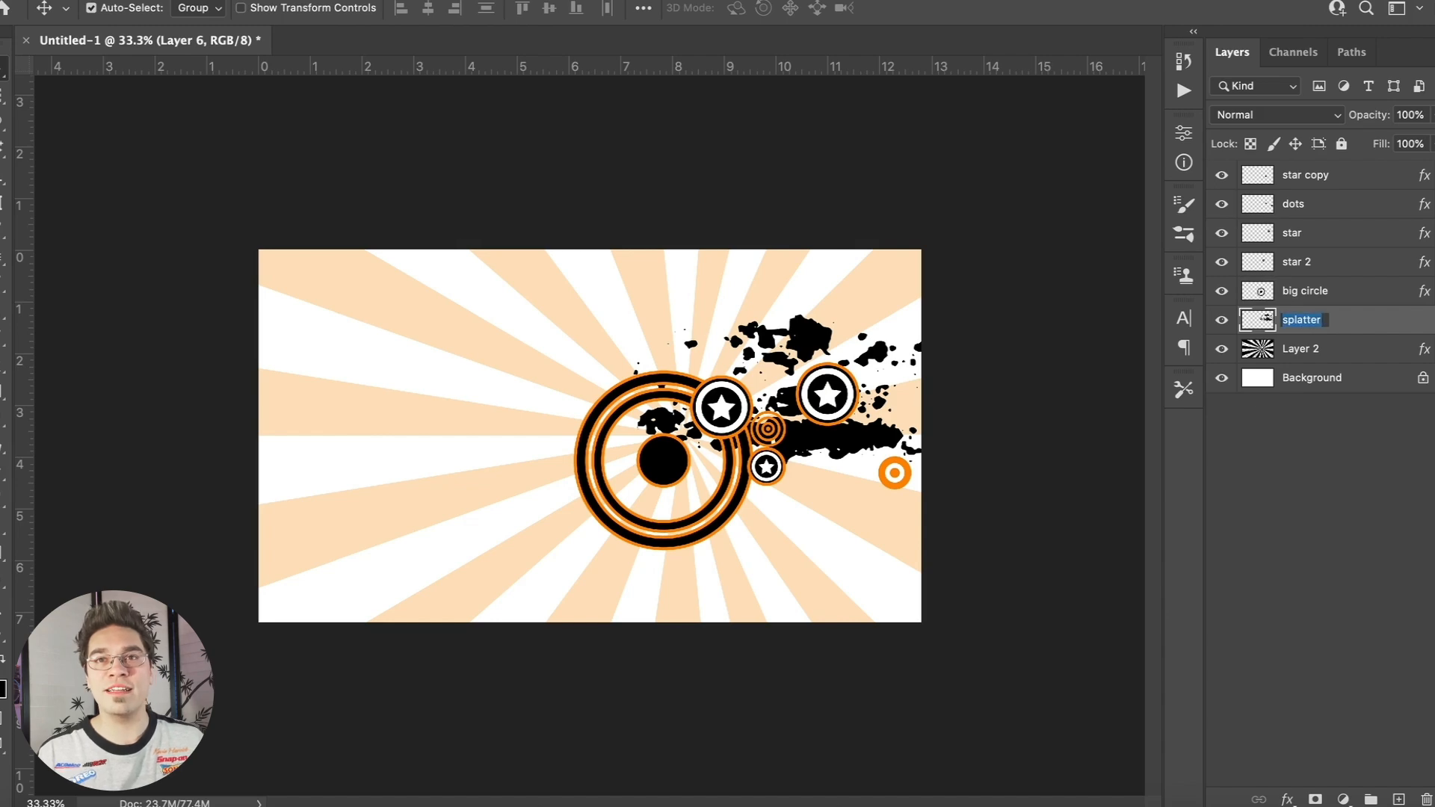
double_click(1301, 349)
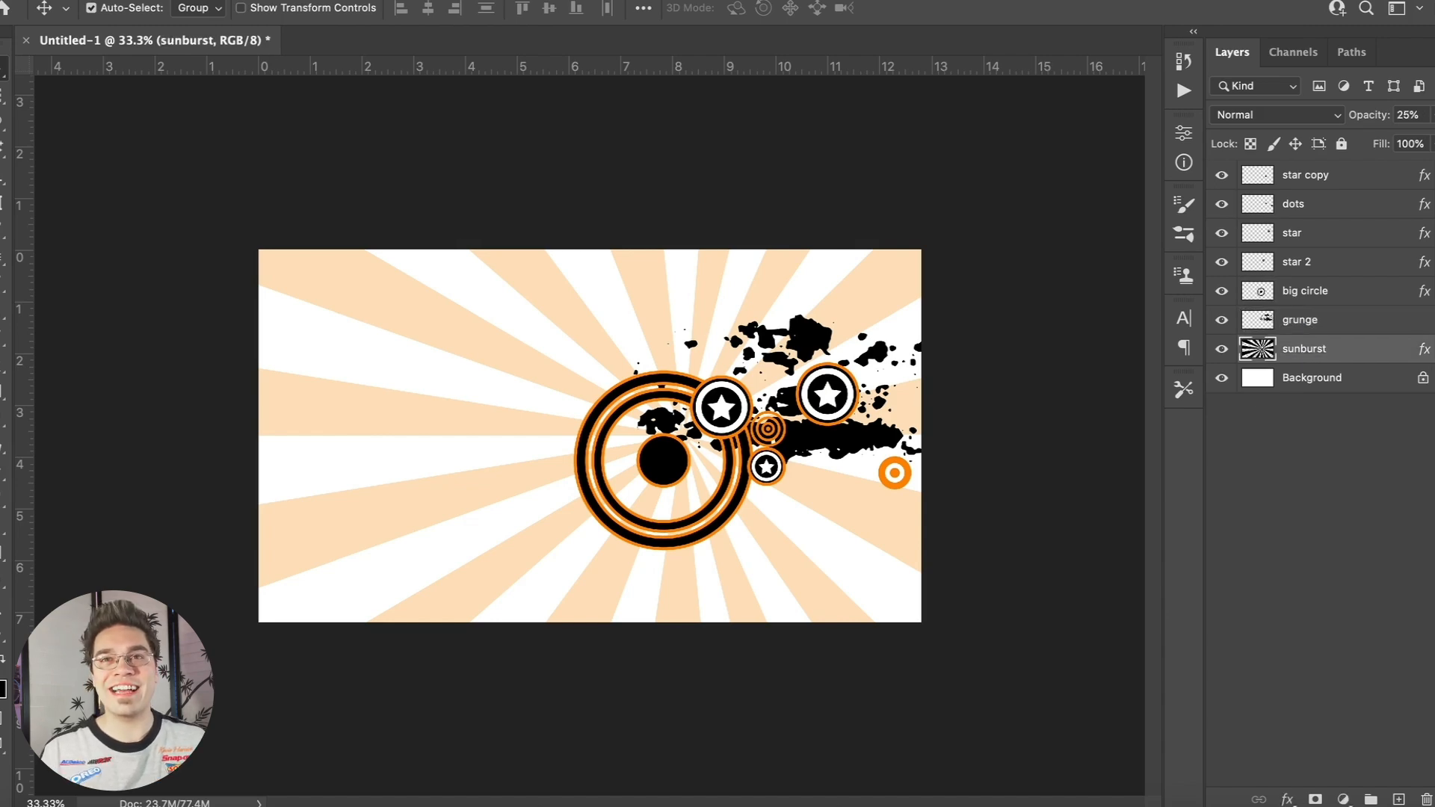
Move all layers from grunge up to star copy together straight down toward the canvas's lower edge.
click(1311, 321)
shift+click(1308, 176)
drag(656, 465, 656, 504)
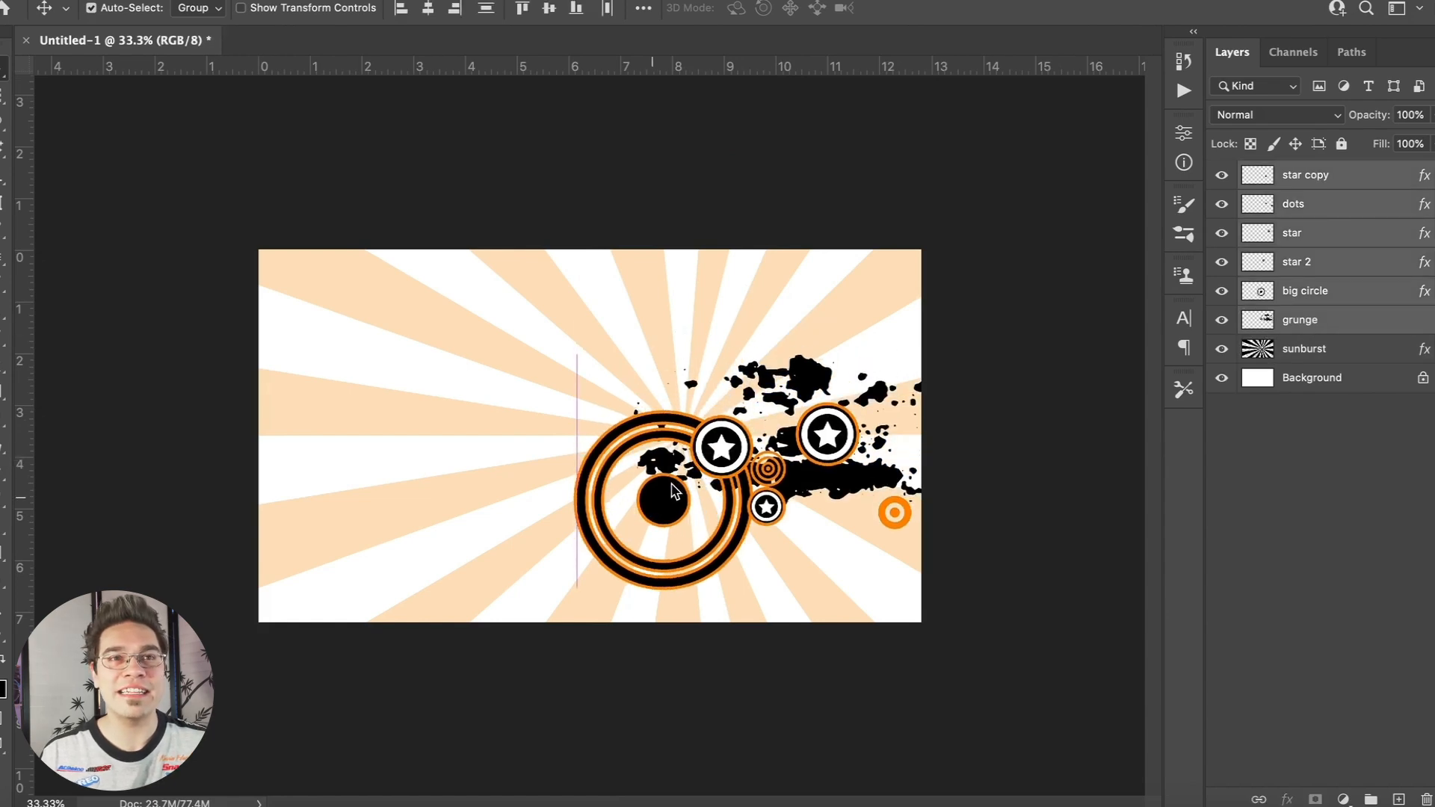
Paste the building artwork as pixels above the sunburst layer, enlarge it and place it behind the star badges.
key(ctrl+v)
key(Return)
drag(619, 403, 697, 347)
drag(597, 441, 733, 402)
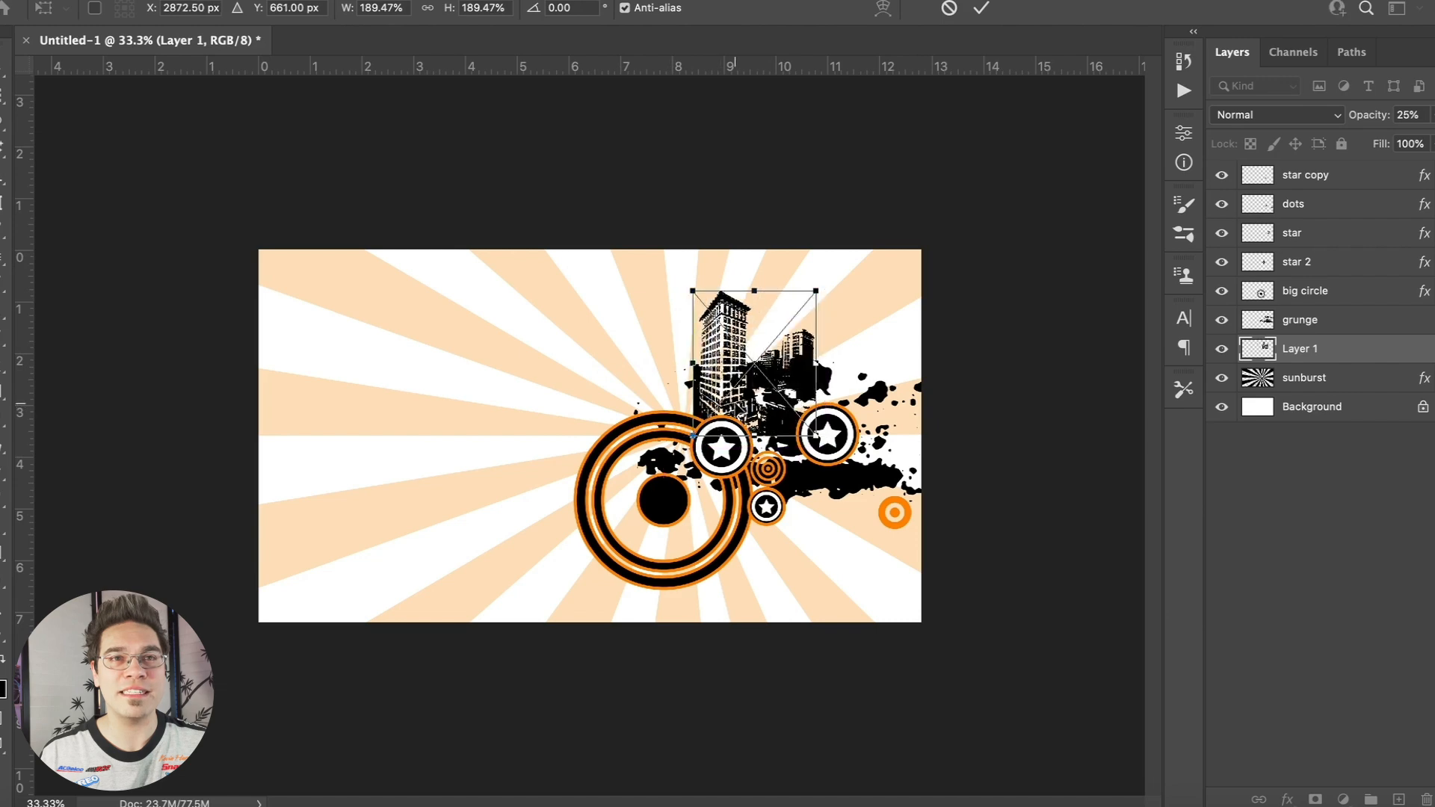
drag(690, 288, 677, 279)
key(Return)
Nudge all layers from the buildings' Layer 1 up to star copy slightly upward together.
click(816, 376)
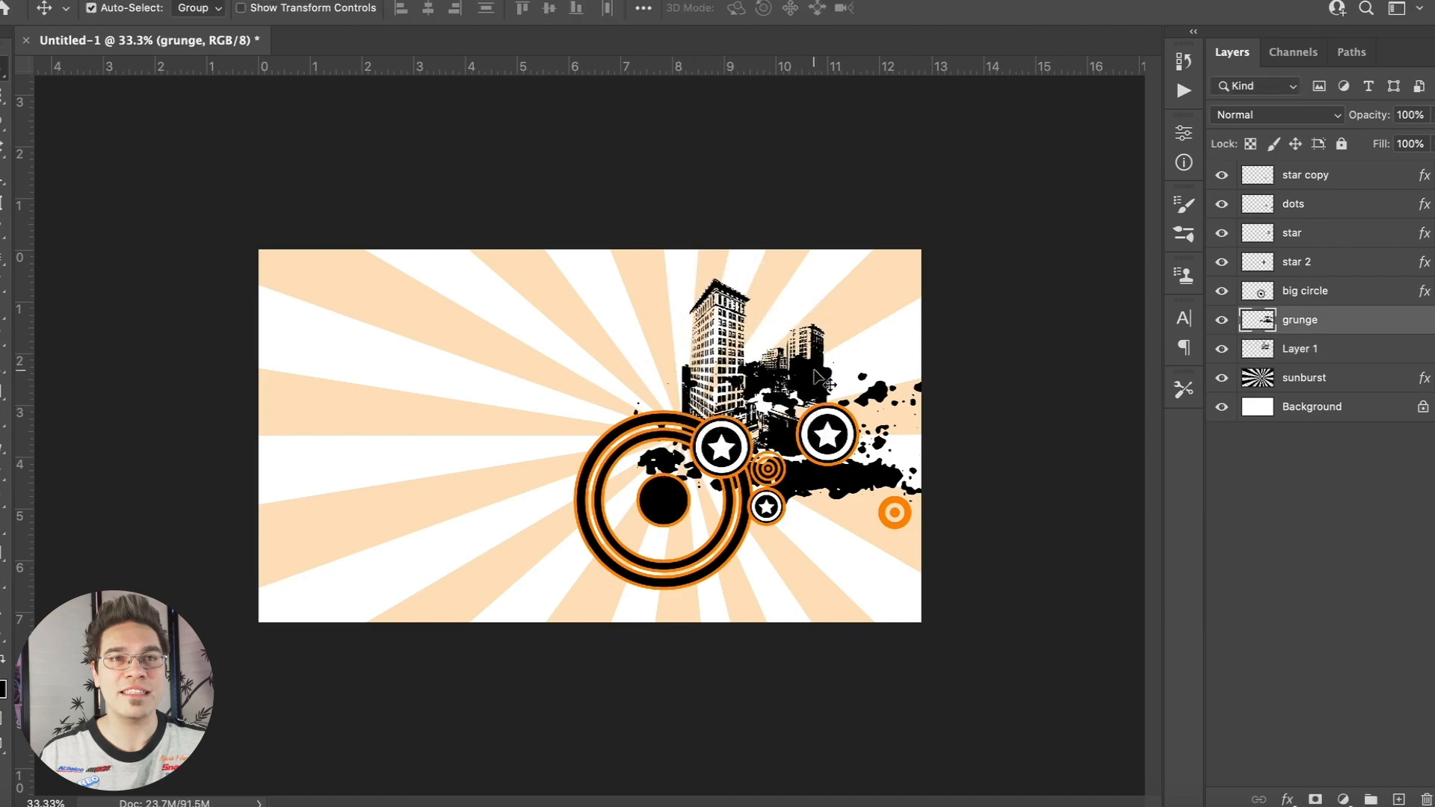
click(660, 513)
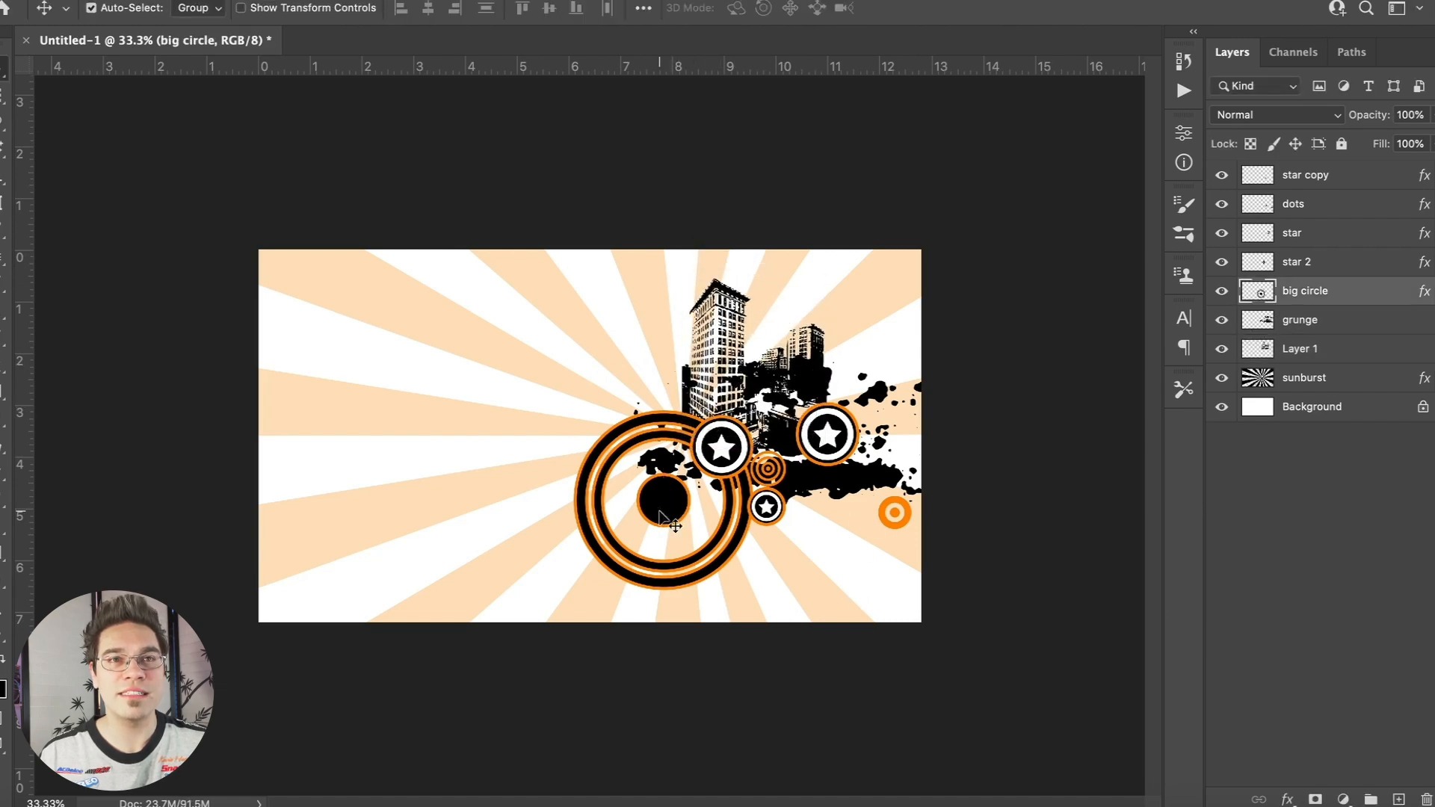
click(1321, 345)
shift+click(1312, 183)
key(shift+Up)
key(shift+Up)
key(shift+Up)
key(shift+Up)
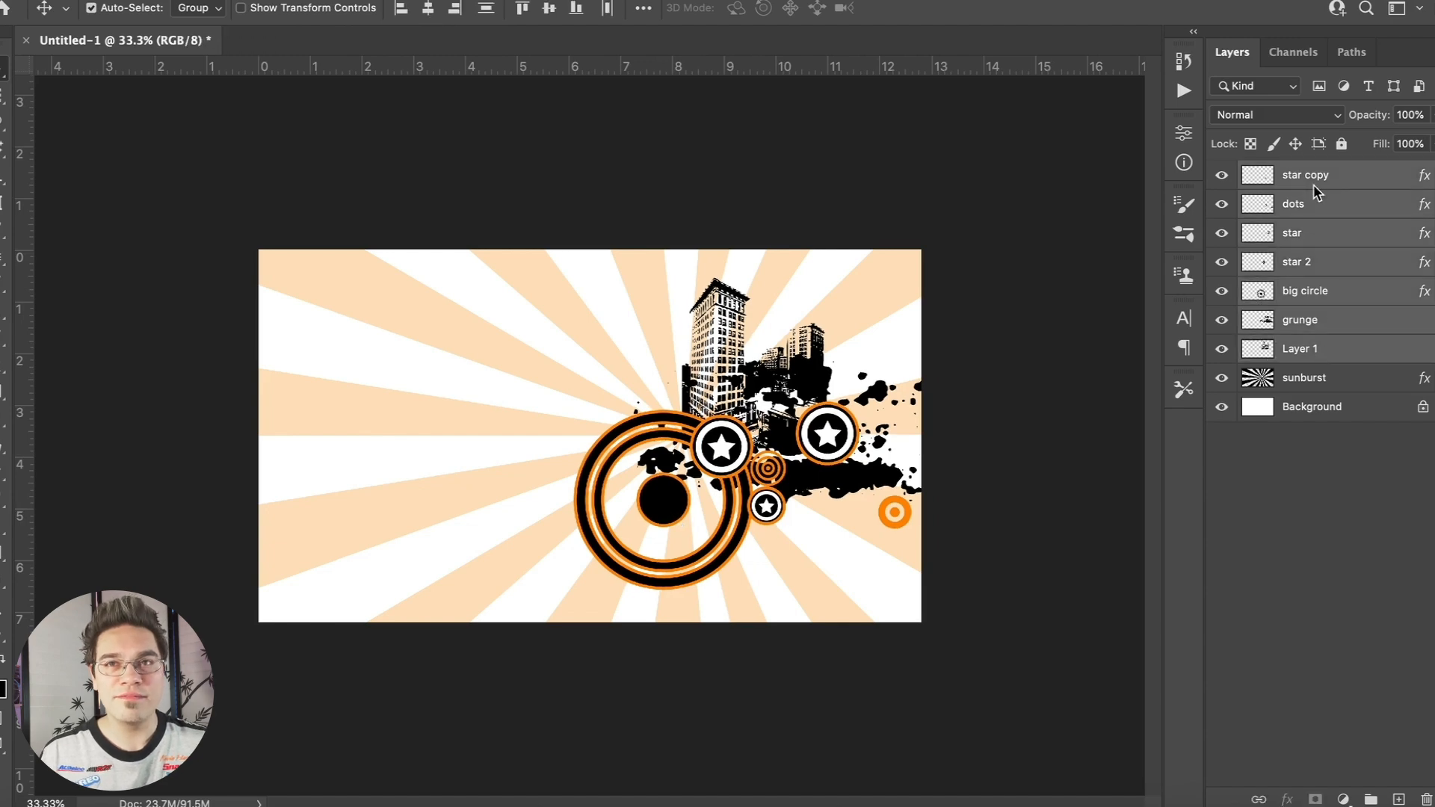
key(shift+Up)
click(744, 143)
Scale the buildings down slightly, keeping them behind the two large star badges.
key(super+plus)
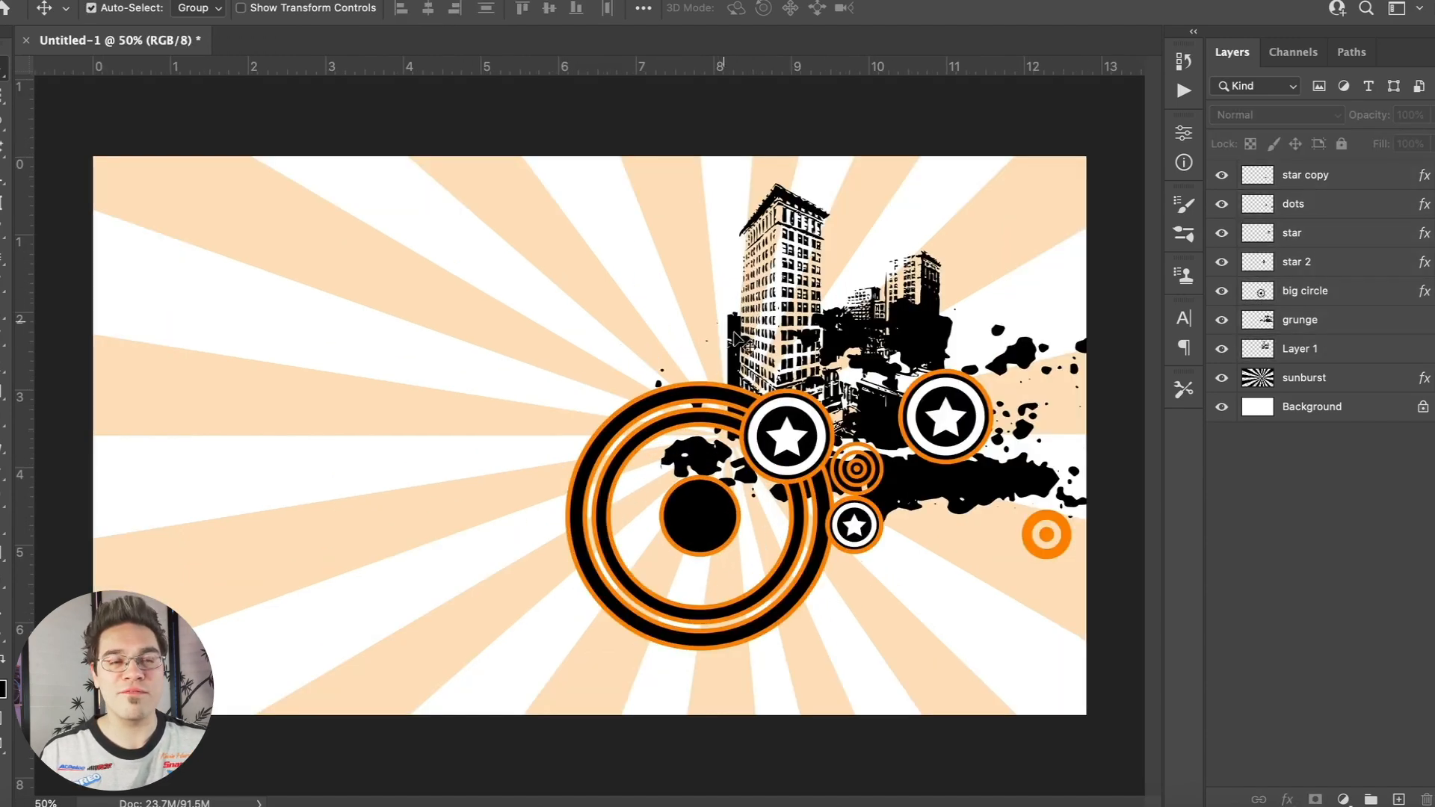
click(798, 203)
click(224, 326)
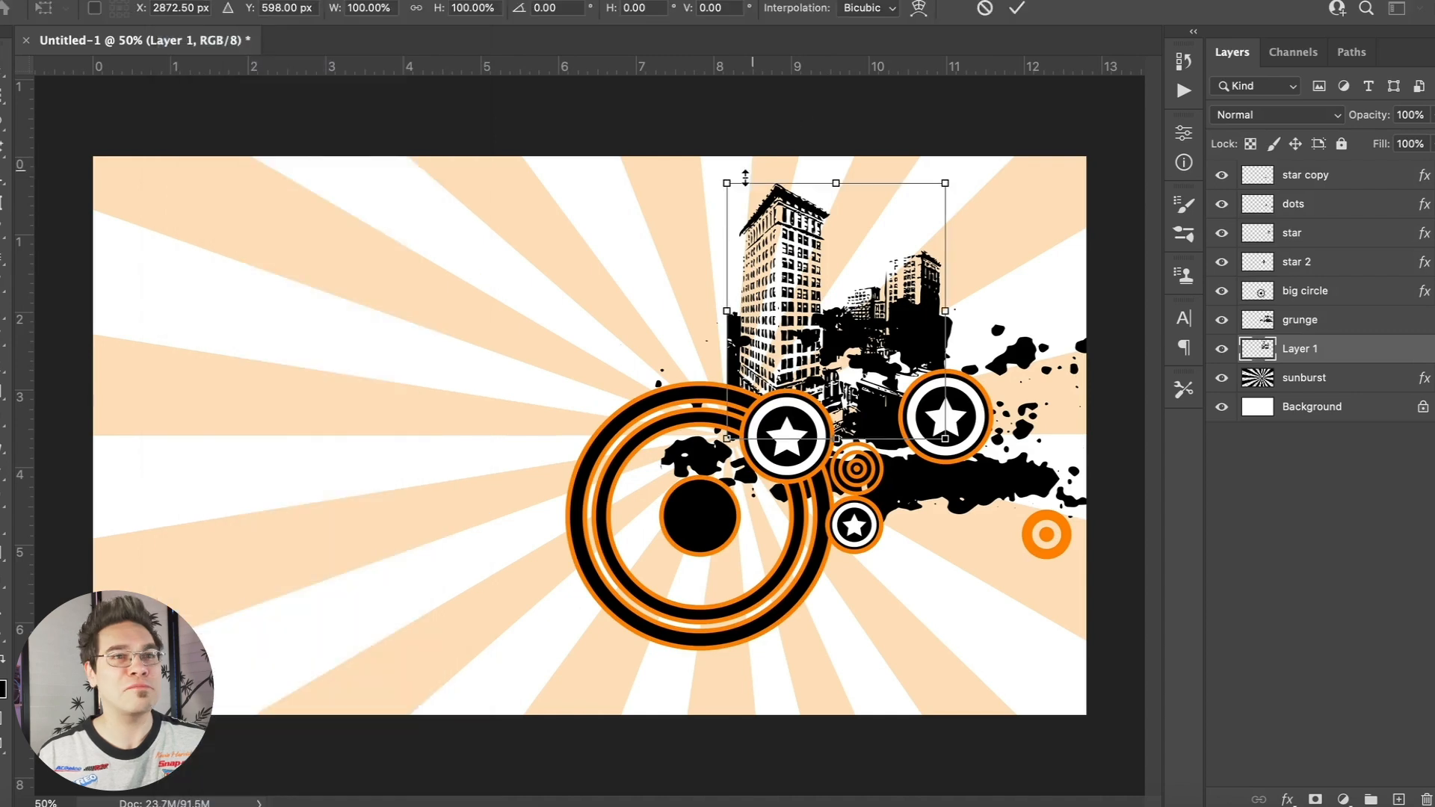
drag(750, 197, 757, 204)
key(Return)
Move the grunge splatter about 0.87 in right and 0.31 in down, clear of the tall building.
click(930, 334)
drag(985, 372, 1011, 360)
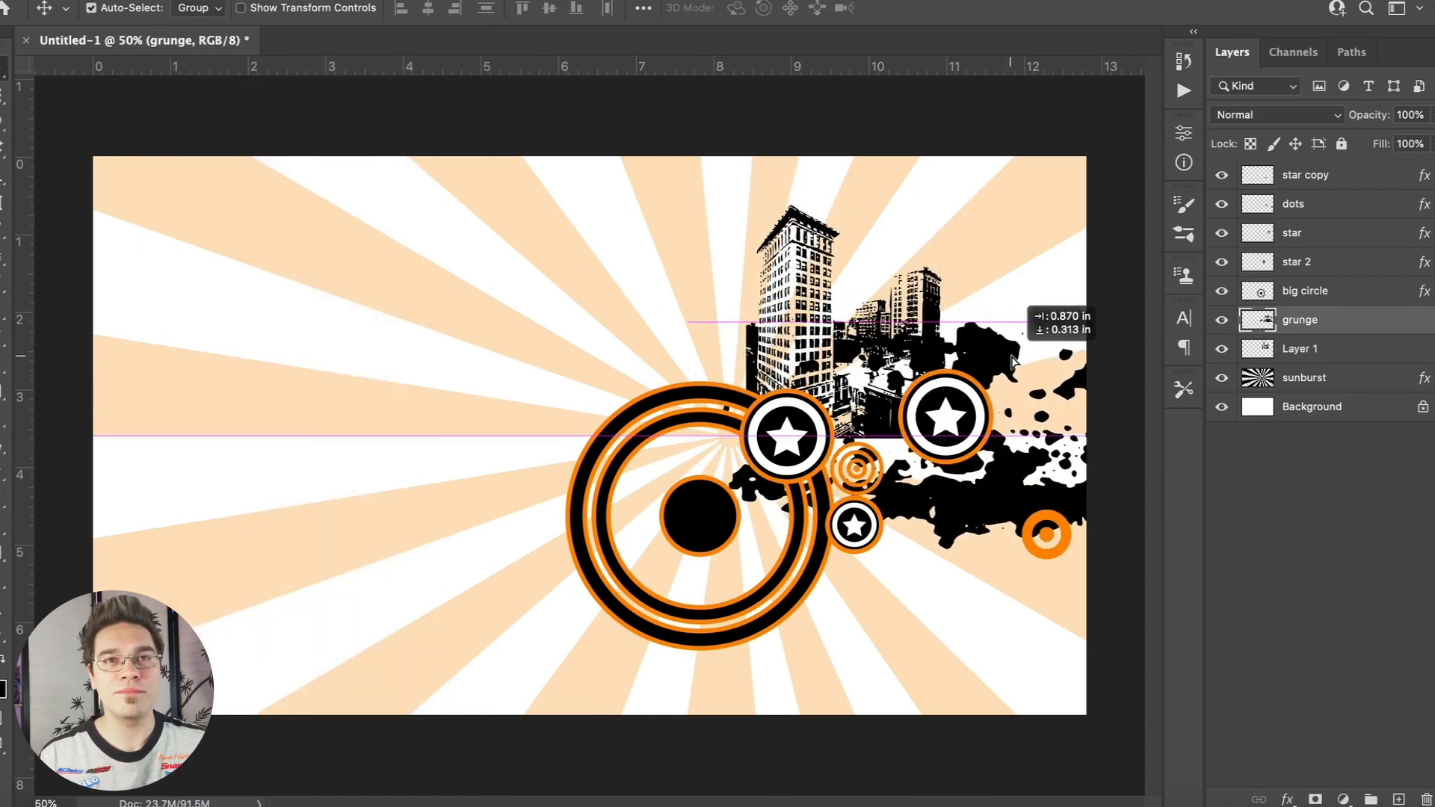
key(super+minus)
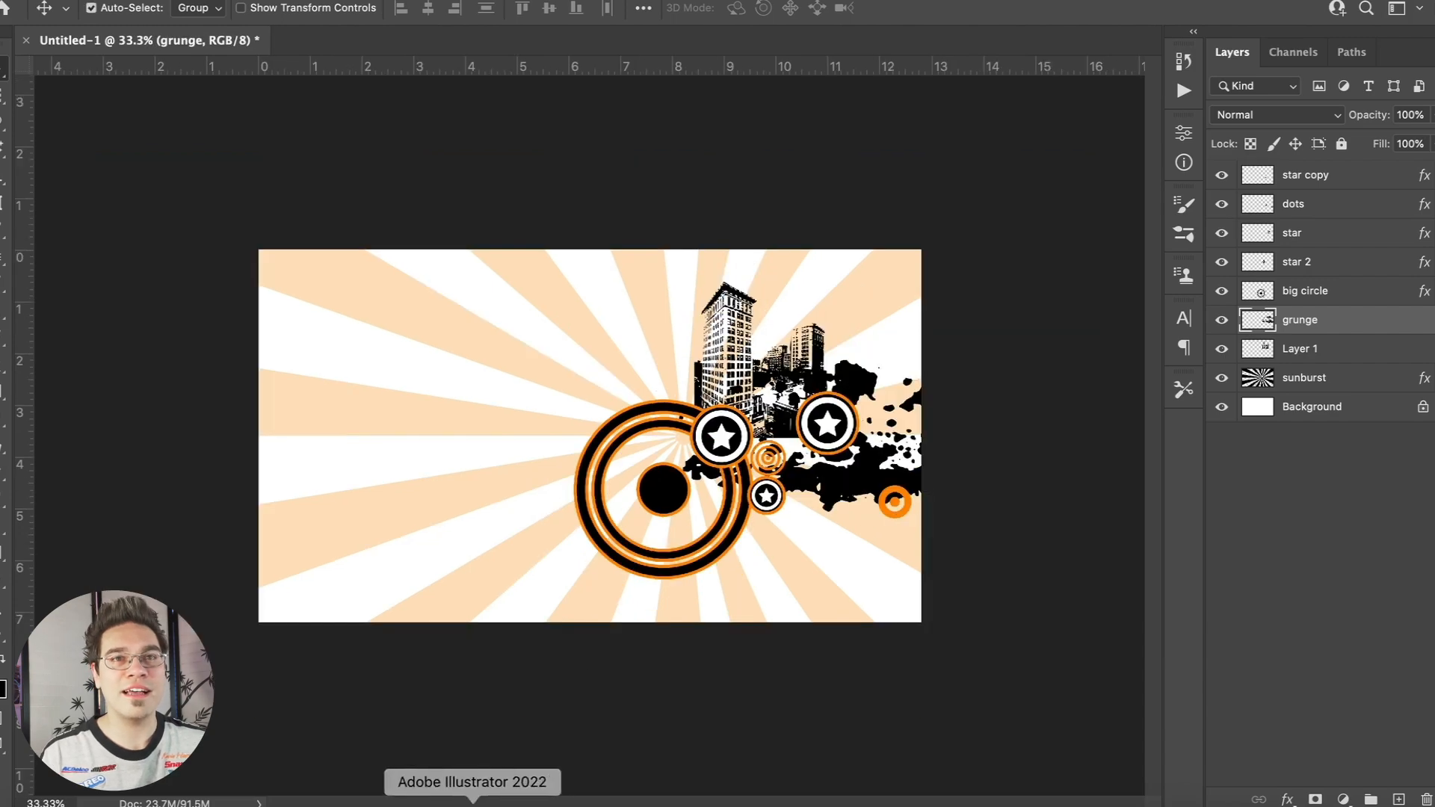
Switch to the Illustrator kit and set aside four paint drips and two ink splatters on the empty pasteboard.
click(470, 801)
scroll(610, 343, right, 10)
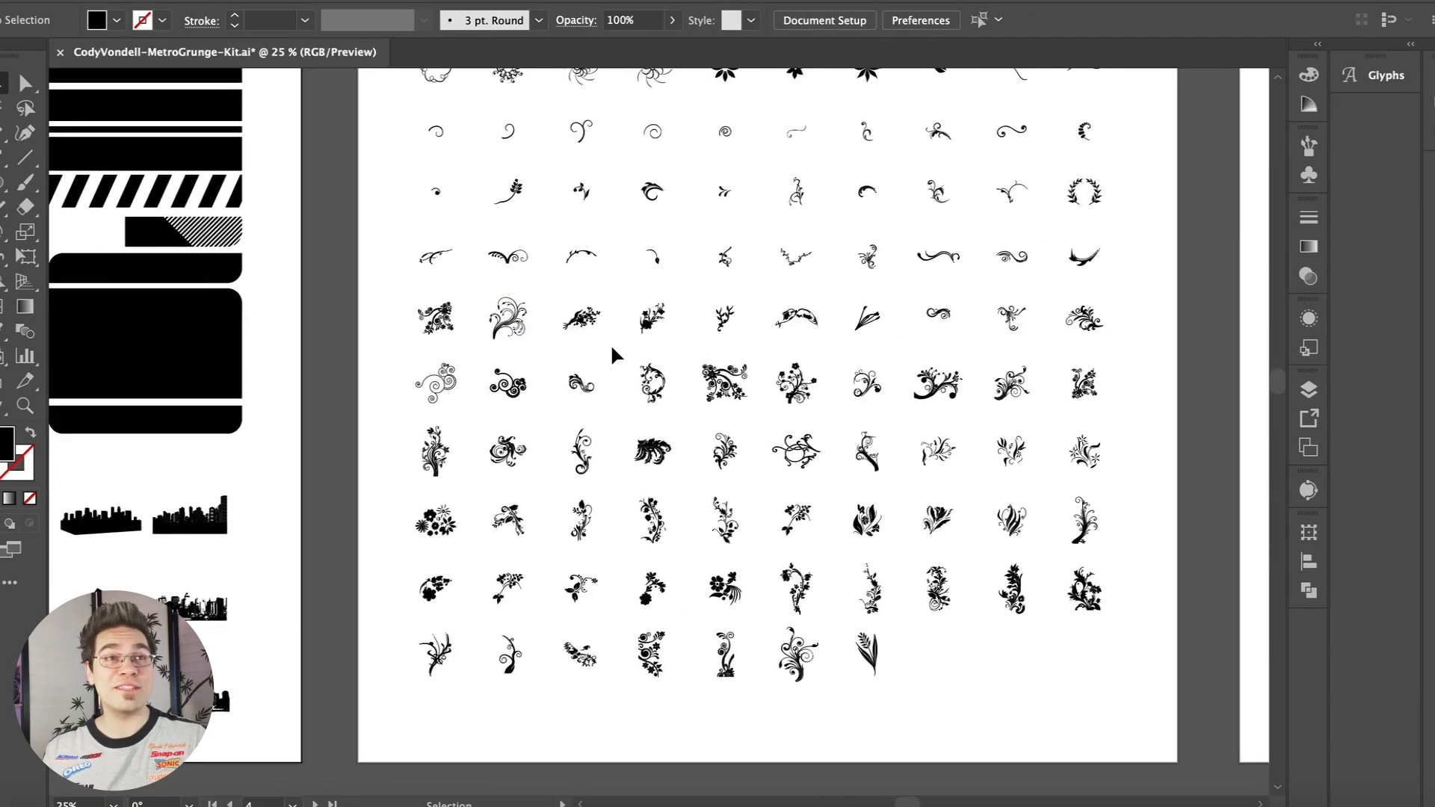
key(super+minus)
scroll(608, 358, up, 10)
scroll(608, 359, left, 5)
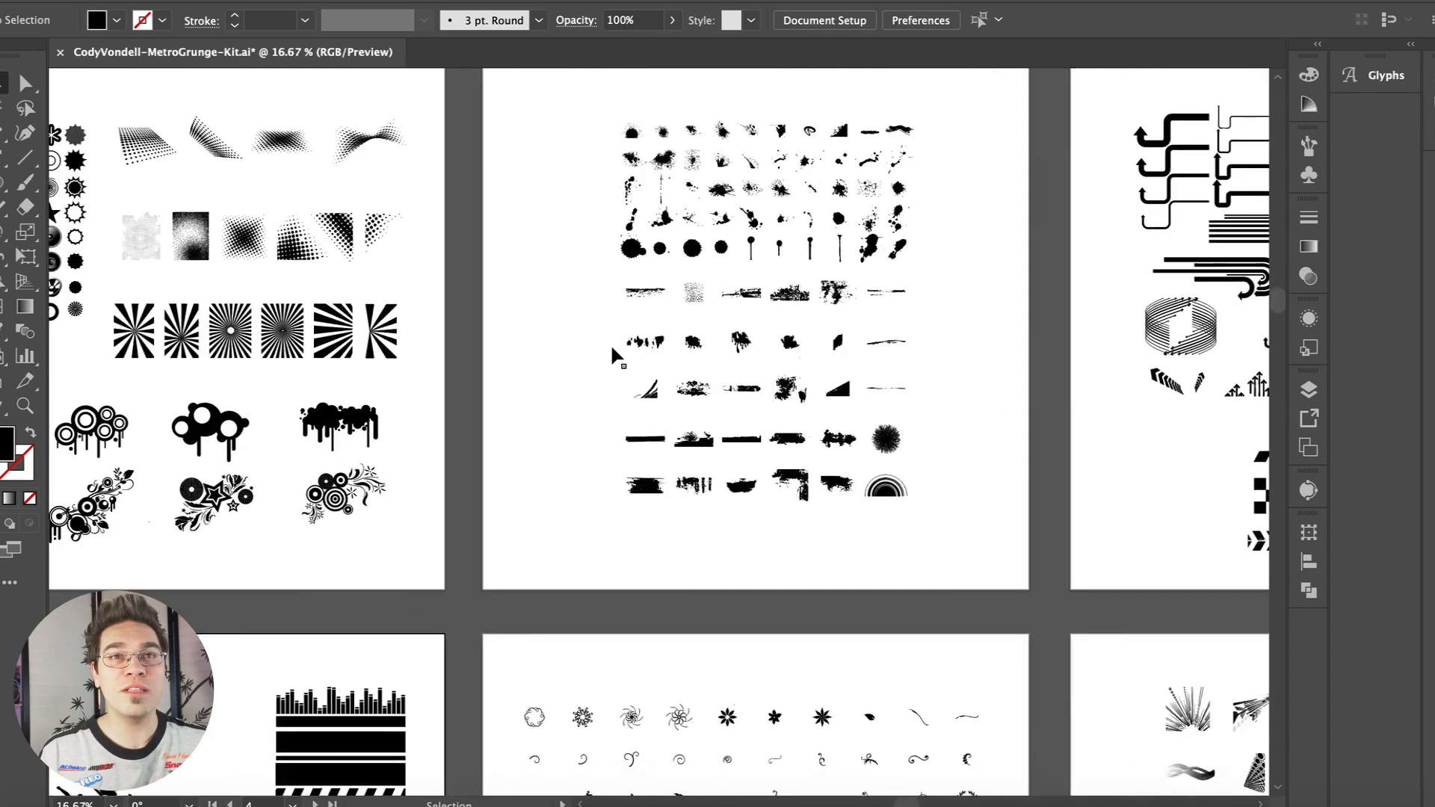
key(a)
key(super+equal)
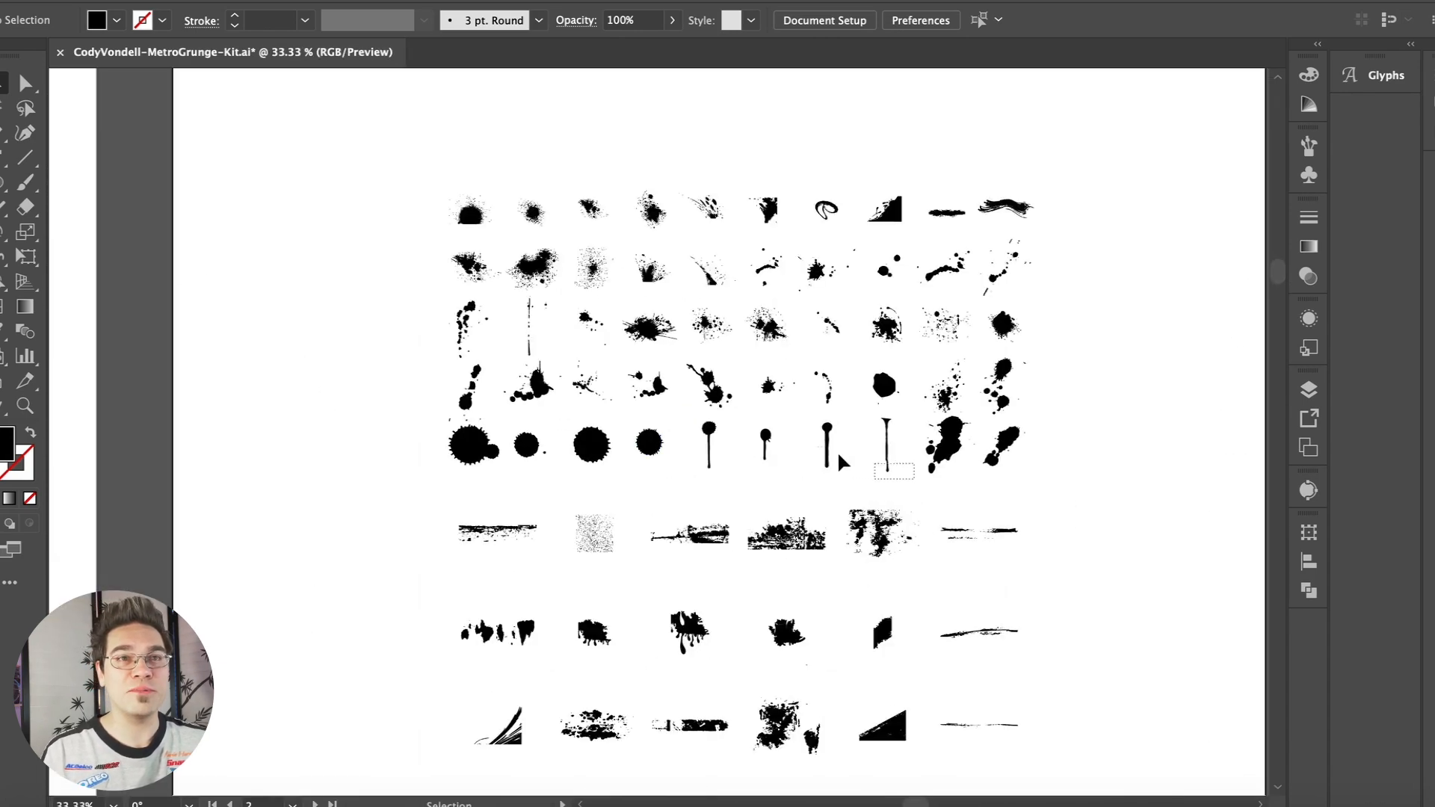
drag(910, 480, 716, 425)
shift+click(951, 411)
shift+click(532, 266)
click(502, 120)
scroll(501, 120, up, 10)
Copy the large splatter into Photoshop as pixels, scale it to about 280% and place it over the ringed circle's left side.
click(459, 351)
key(super+c)
click(516, 804)
key(super+v)
key(Return)
drag(551, 467, 487, 515)
drag(567, 435, 555, 482)
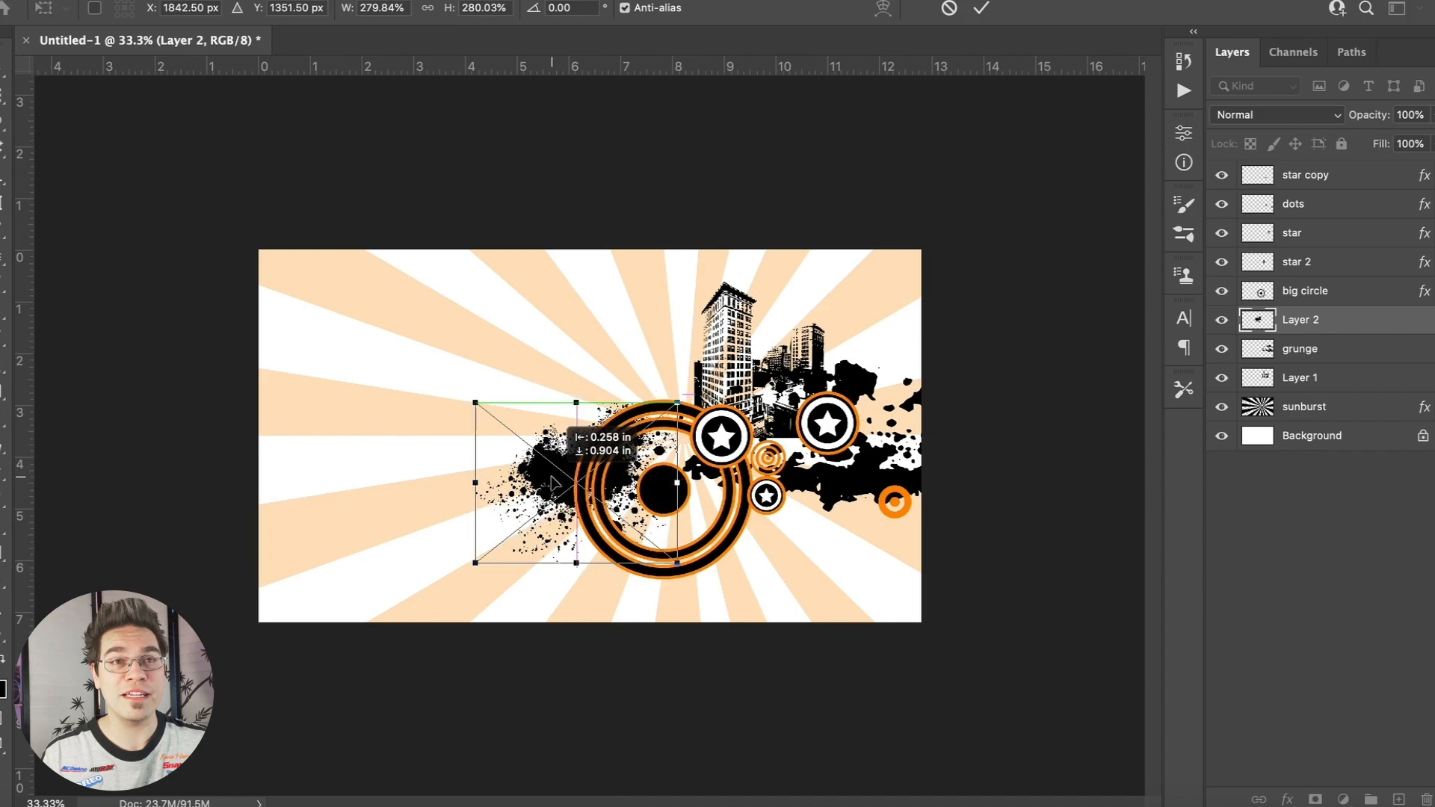
key(Return)
Duplicate the splatter, rotate the copy 180° and place it beside the buildings at the canvas's right edge.
key(super+j)
drag(864, 388, 854, 358)
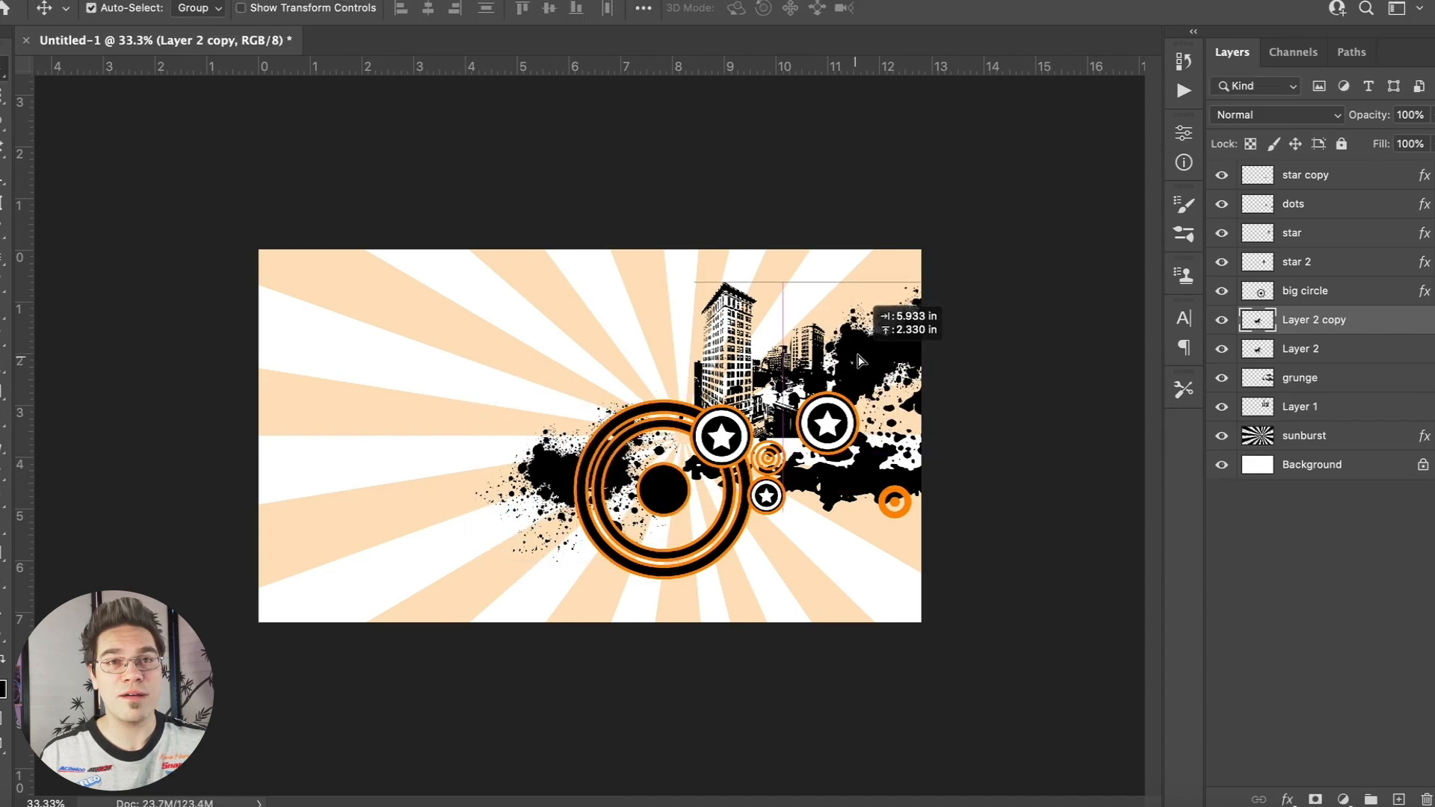
click(170, 1)
mouse_move(224, 435)
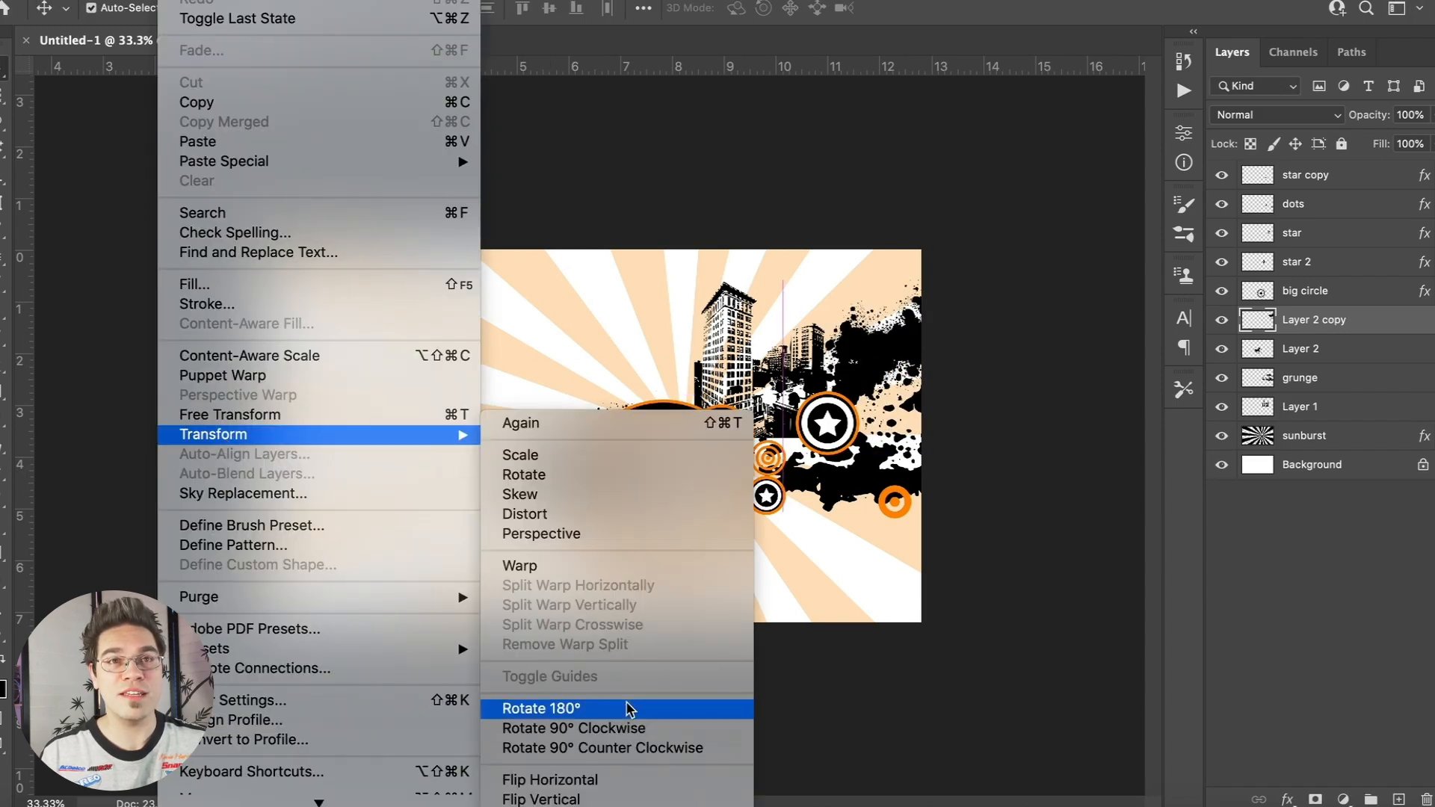
click(628, 707)
drag(869, 372, 860, 360)
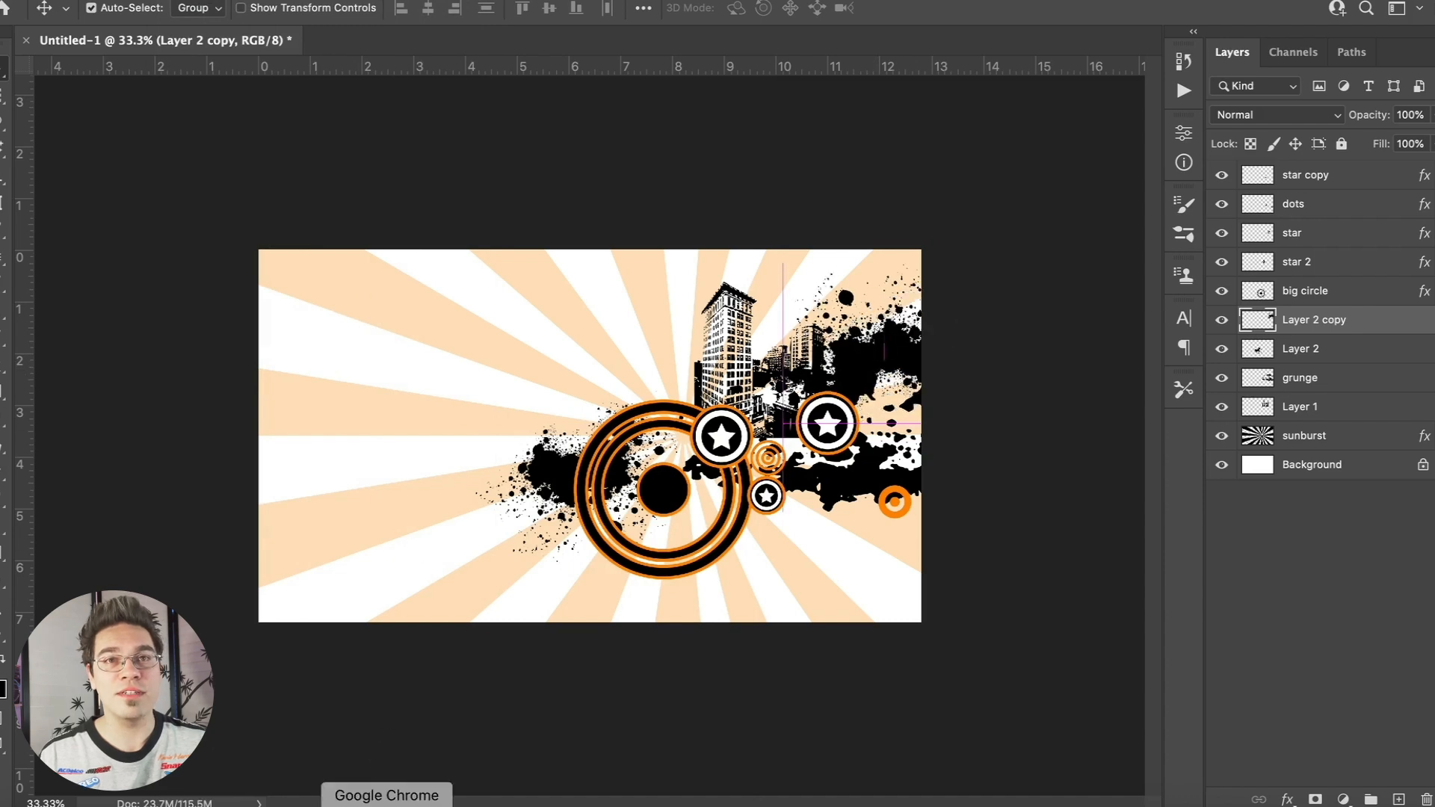
Copy the four paint drips from Illustrator and paste them into Photoshop as pixels, enlarged across the canvas.
click(452, 798)
drag(754, 535, 822, 540)
key(super+c)
click(513, 798)
key(super+v)
drag(462, 397, 333, 341)
key(Return)
Bring the four-drip layer to the top of the layer stack and hide it.
key(super+])
key(super+])
key(super+])
key(super+])
key(super+])
click(1223, 176)
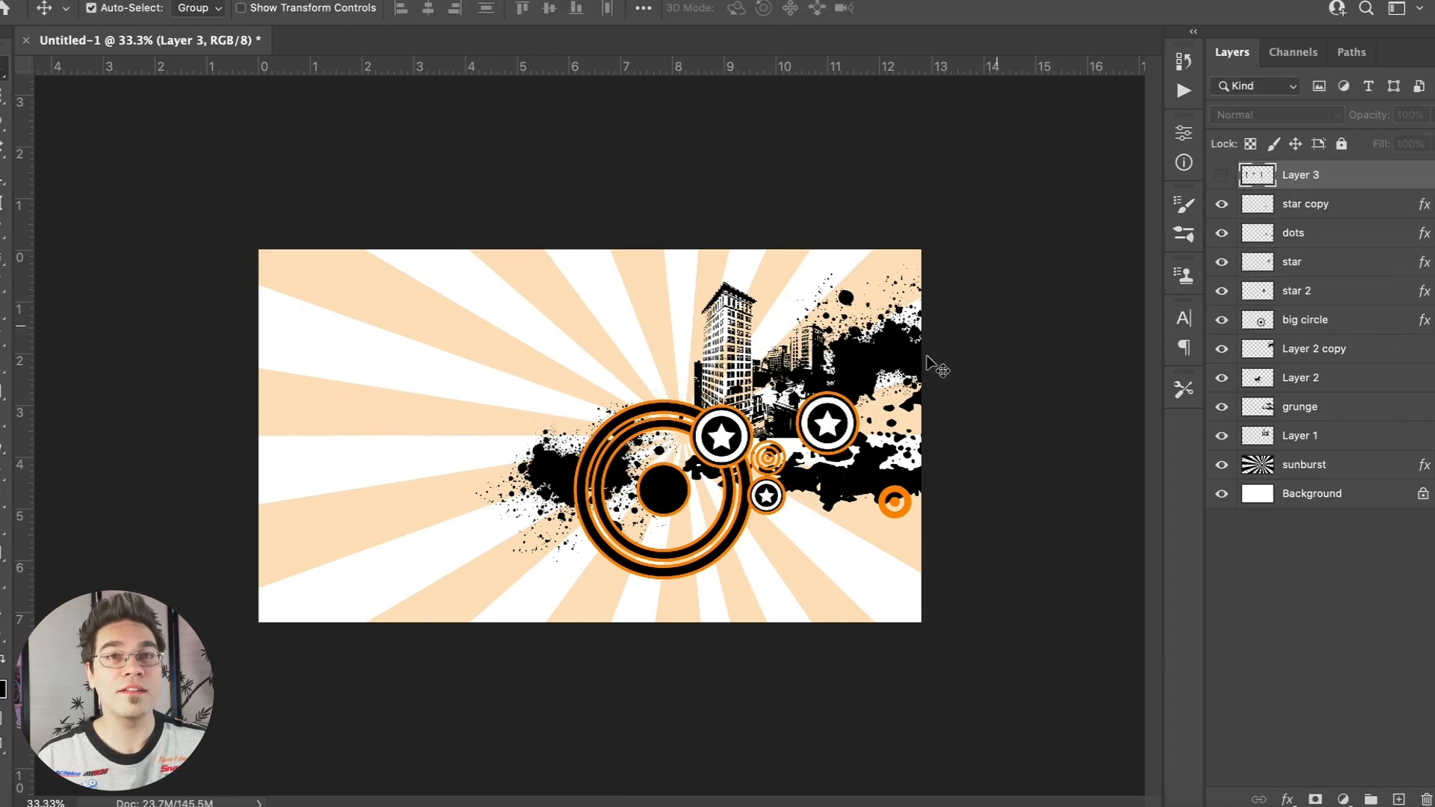
Rename Layer 1 as buildings, Layer 2 as splatter 1 and Layer 2 copy as splatter 2.
click(1313, 439)
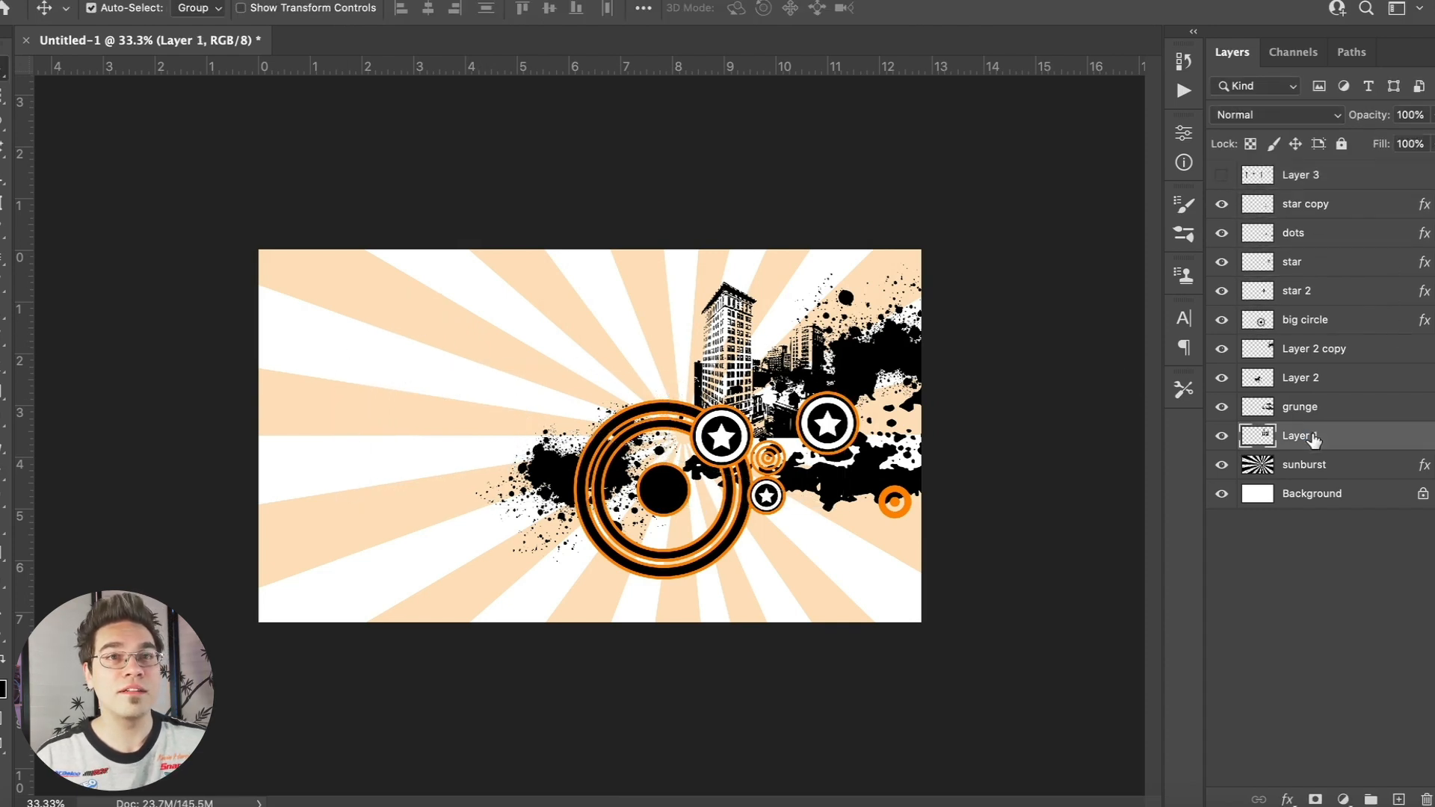
double_click(1294, 379)
text(splatt)
key(shift+Tab)
text(sp)
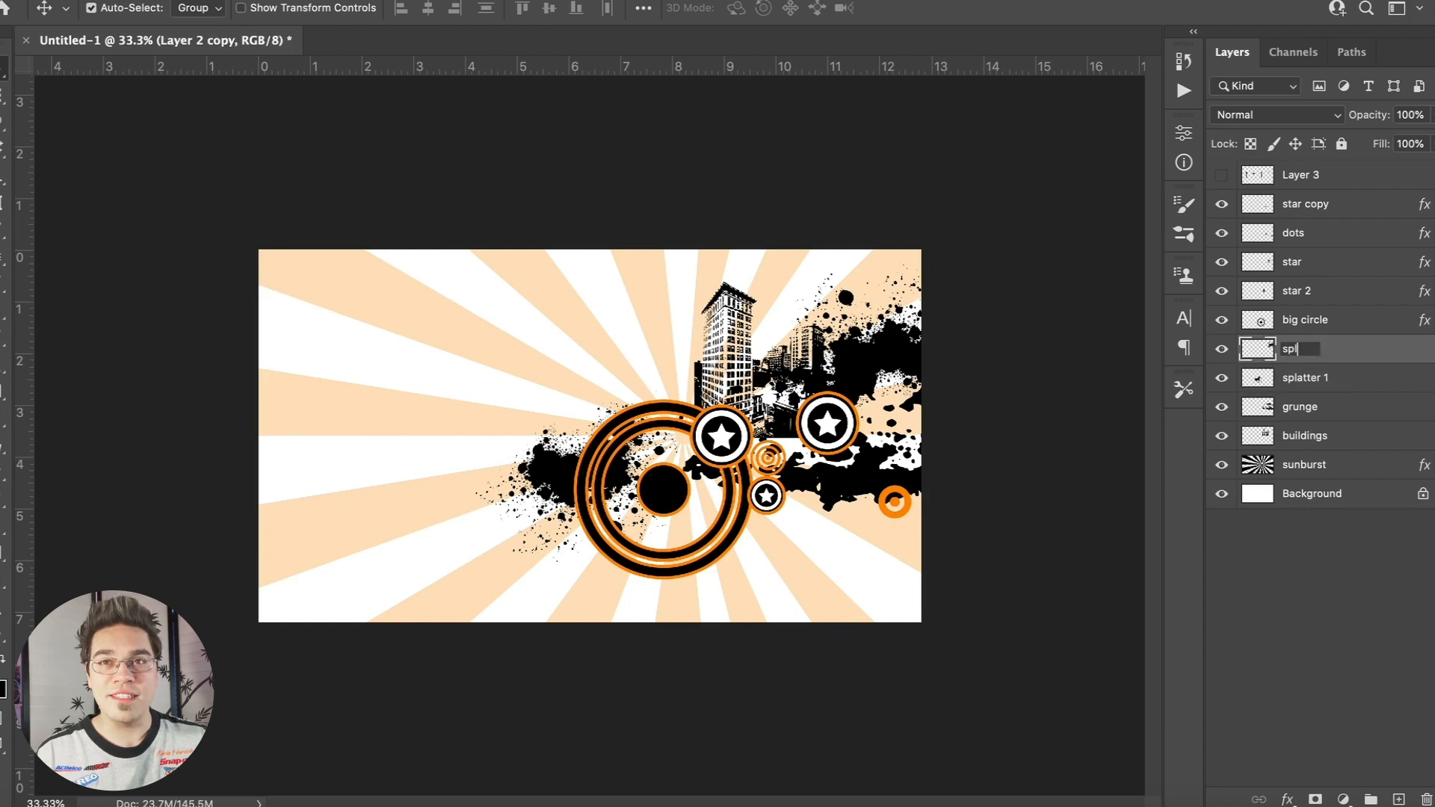
Show the four-drip layer, renaming it drips, and cut its leftmost drip onto a separate layer.
click(1221, 175)
click(1301, 175)
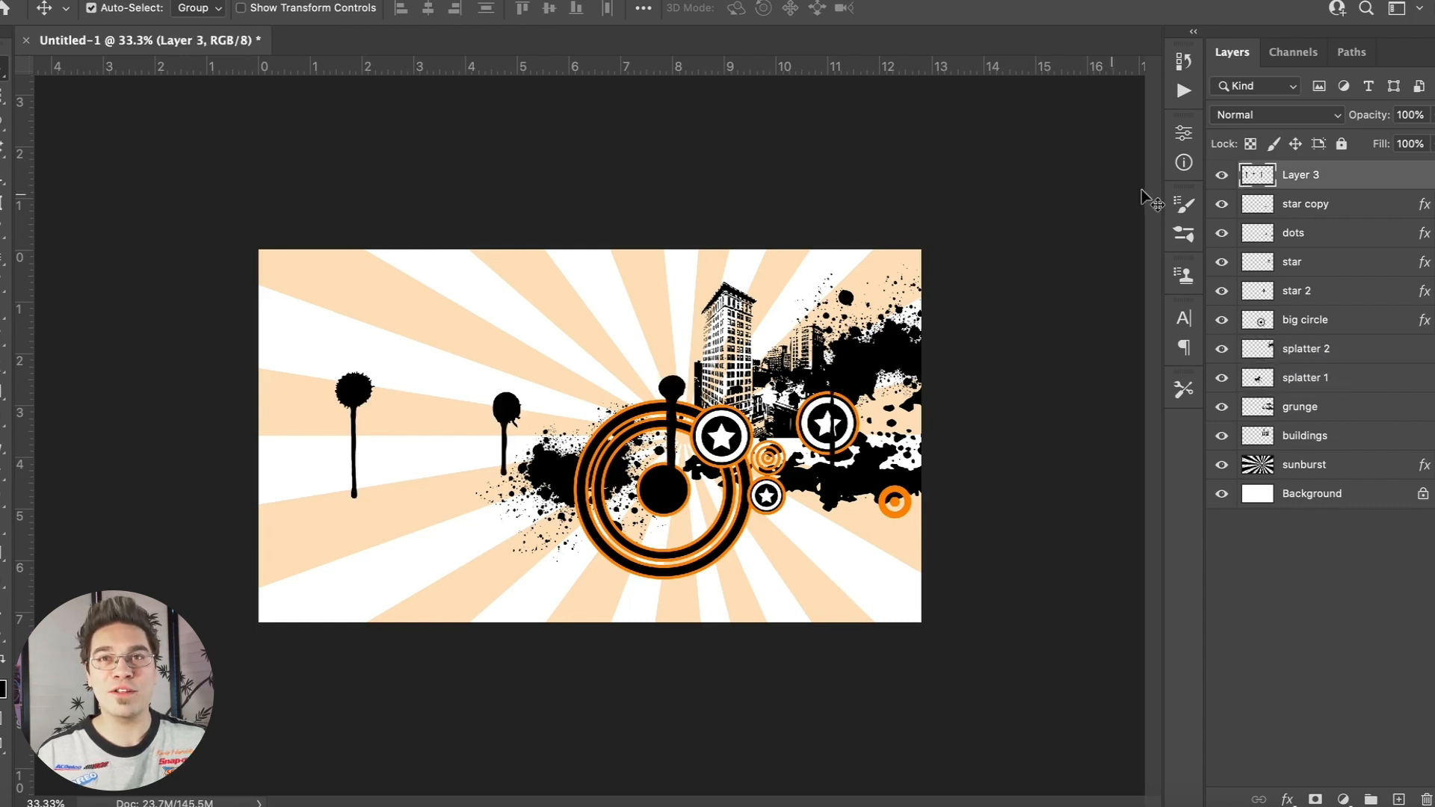
click(4, 91)
drag(321, 329, 389, 523)
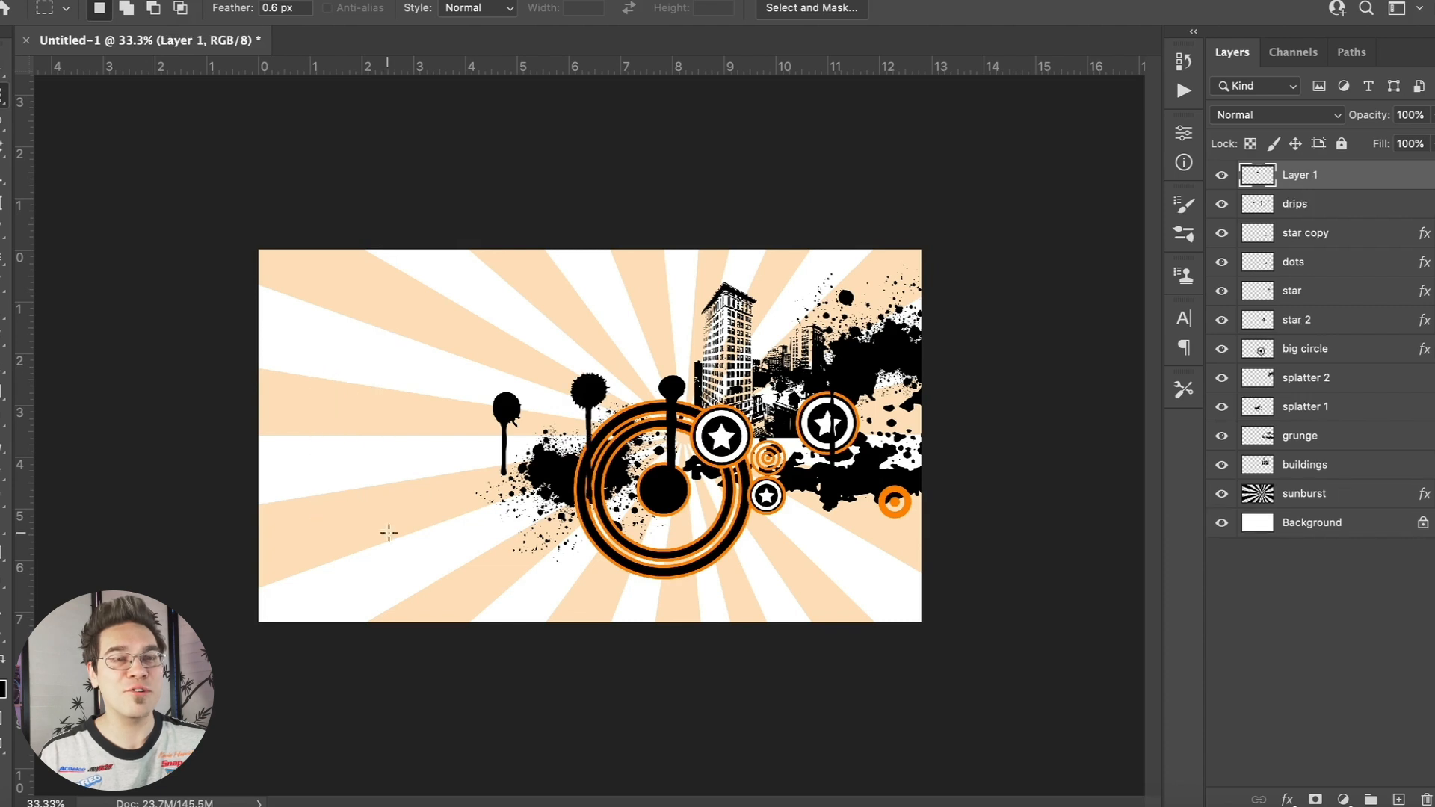
Cut the second and third drips out of the drips layer, each onto its own layer.
key(alt+[)
drag(520, 475, 543, 510)
key(super+x)
key(super+v)
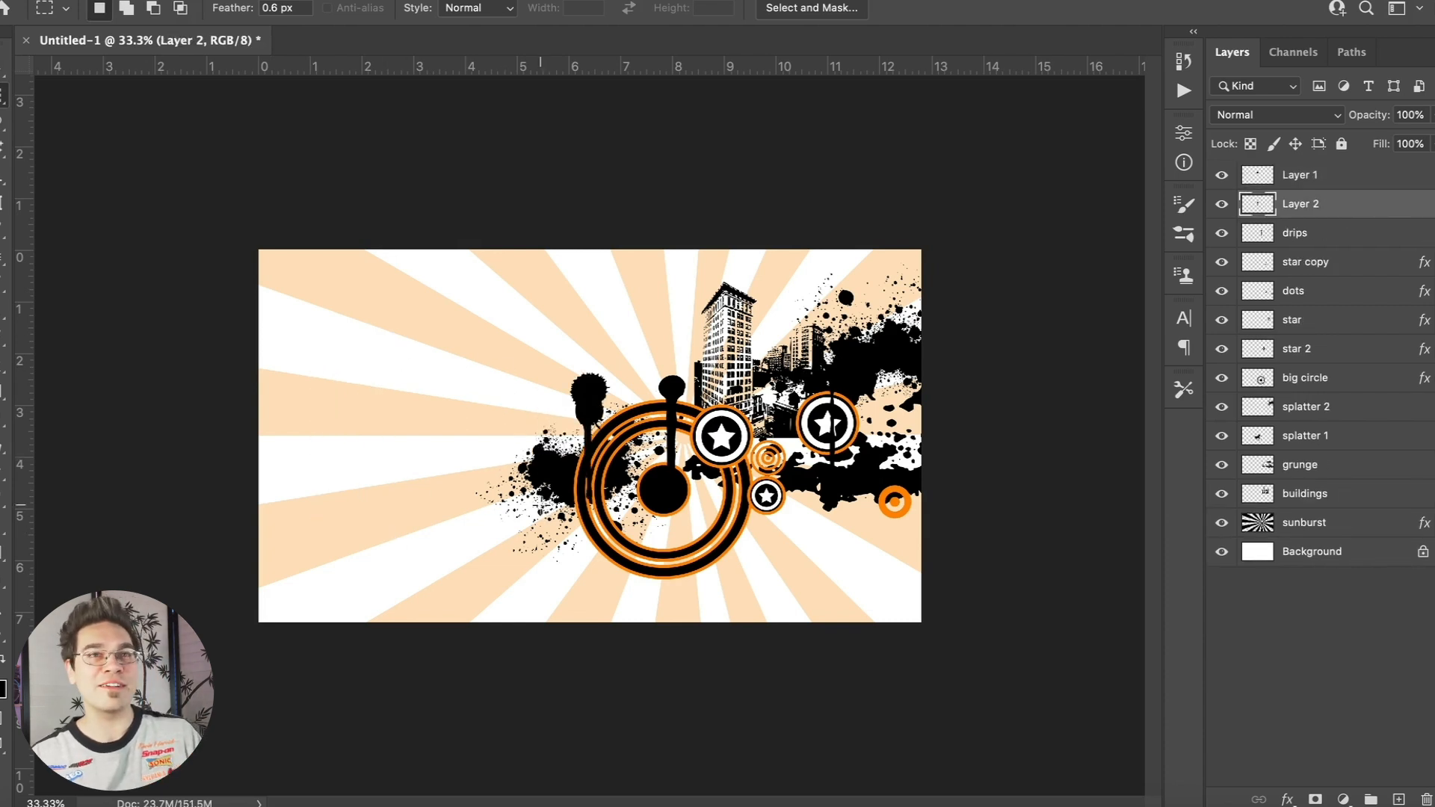
click(1297, 232)
drag(678, 467, 680, 471)
key(super+x)
key(super+v)
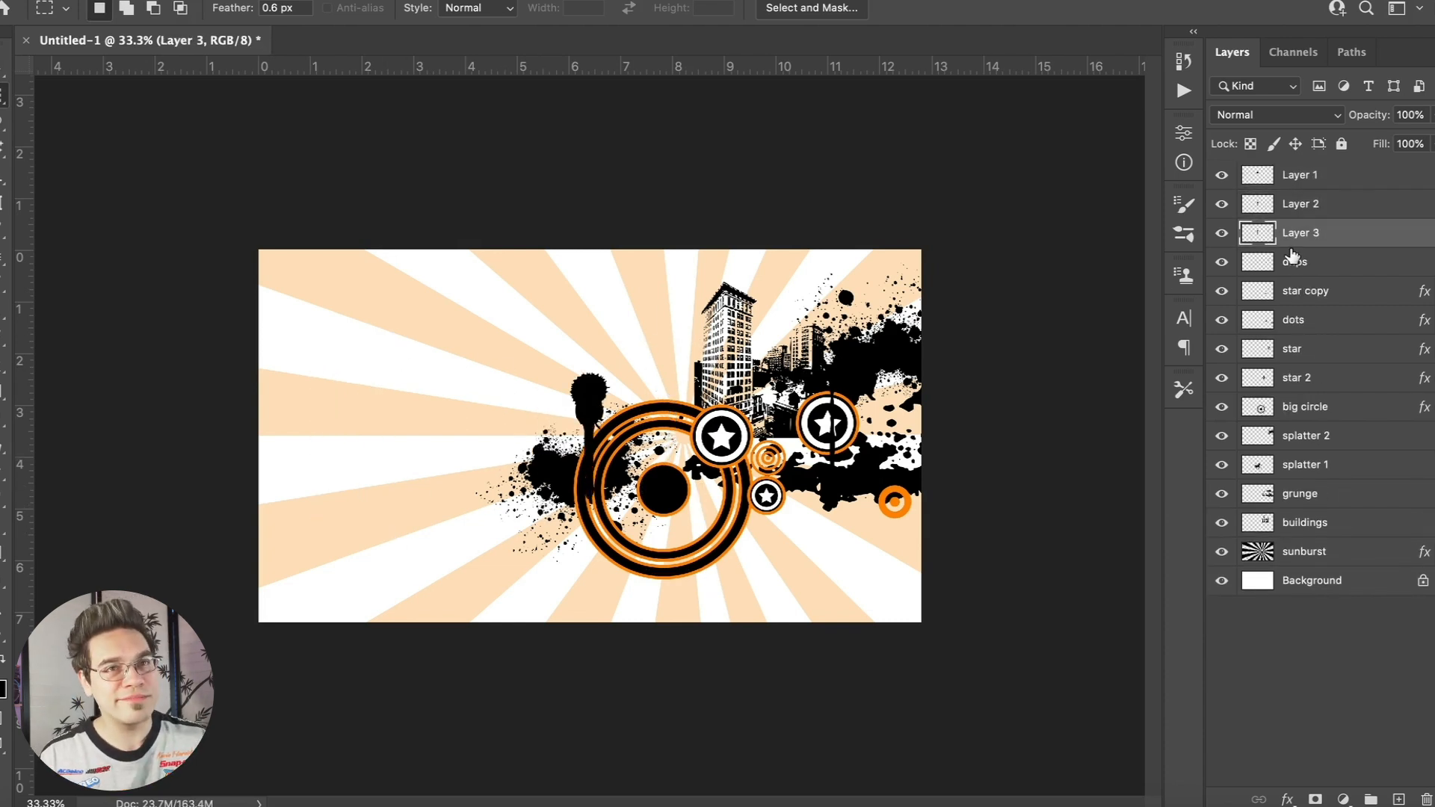
Rename the three separated drip layers as drips 2, drips 3 and drips 4.
double_click(1300, 203)
text(drips)
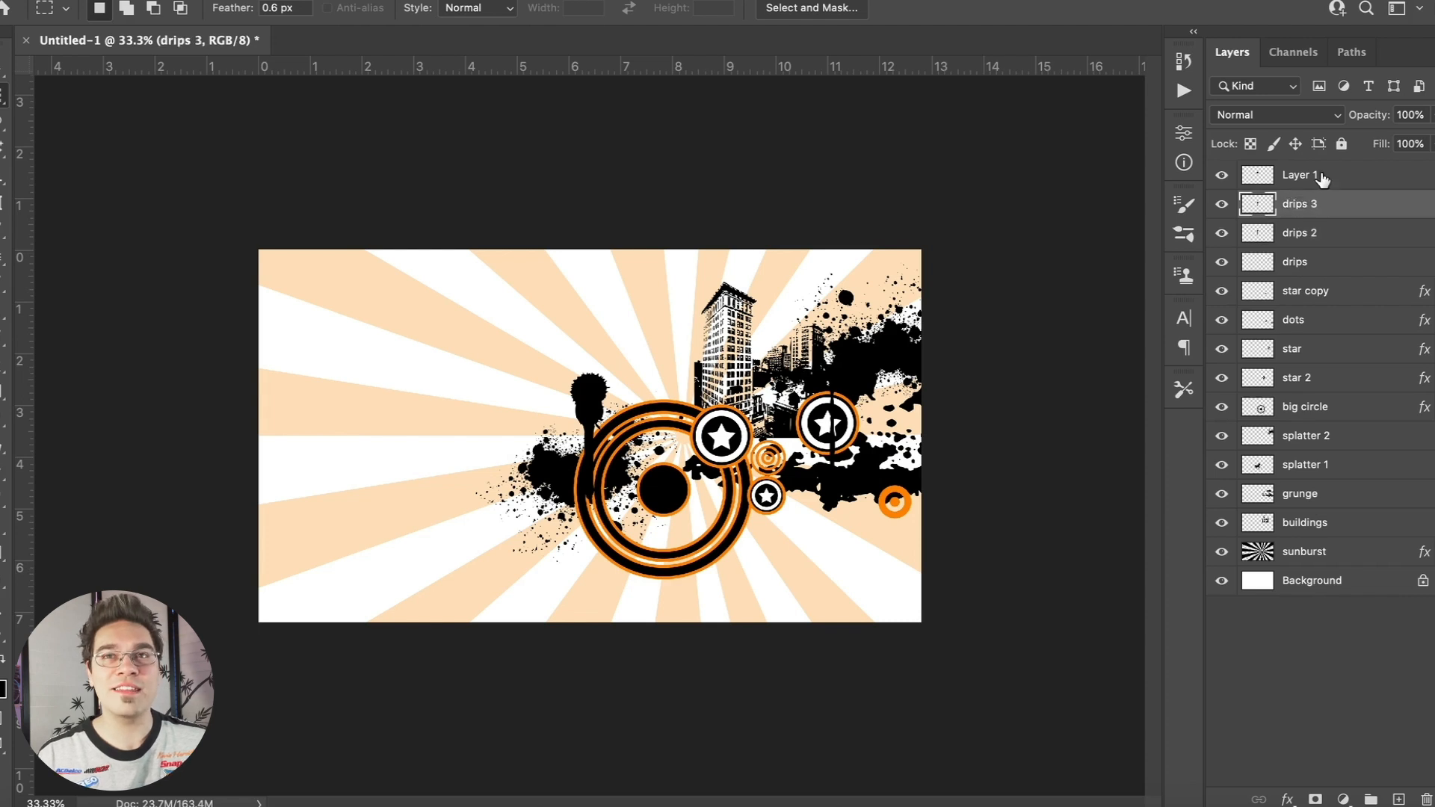
double_click(1304, 175)
text(drip)
Resize and duplicate the drips, arranging them to hang below the ringed circle and the black grunge at its right.
shift+click(1324, 273)
click(2, 78)
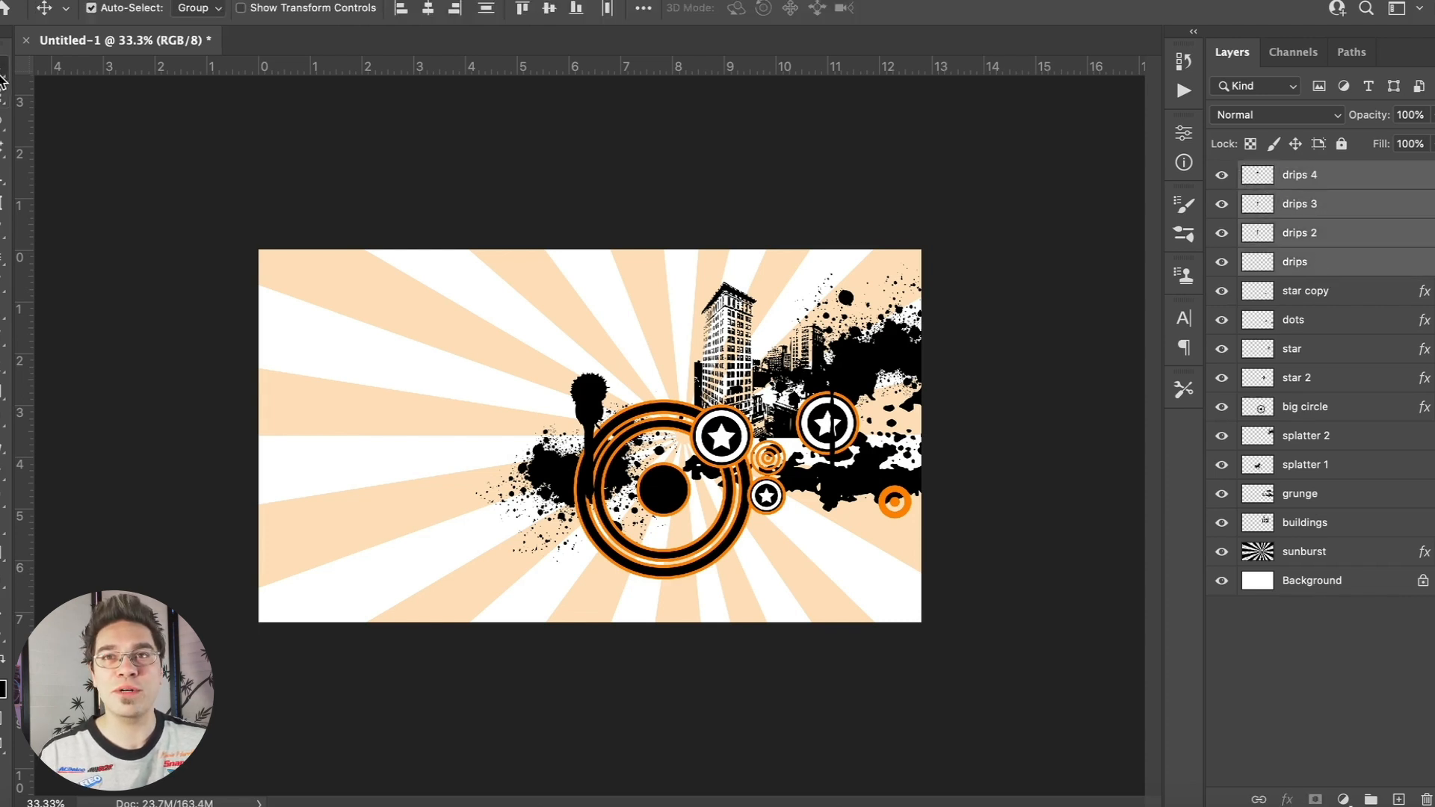
click(431, 9)
drag(704, 391, 798, 477)
click(382, 384)
click(175, 0)
click(227, 357)
drag(809, 617, 721, 542)
key(Return)
key(super+j)
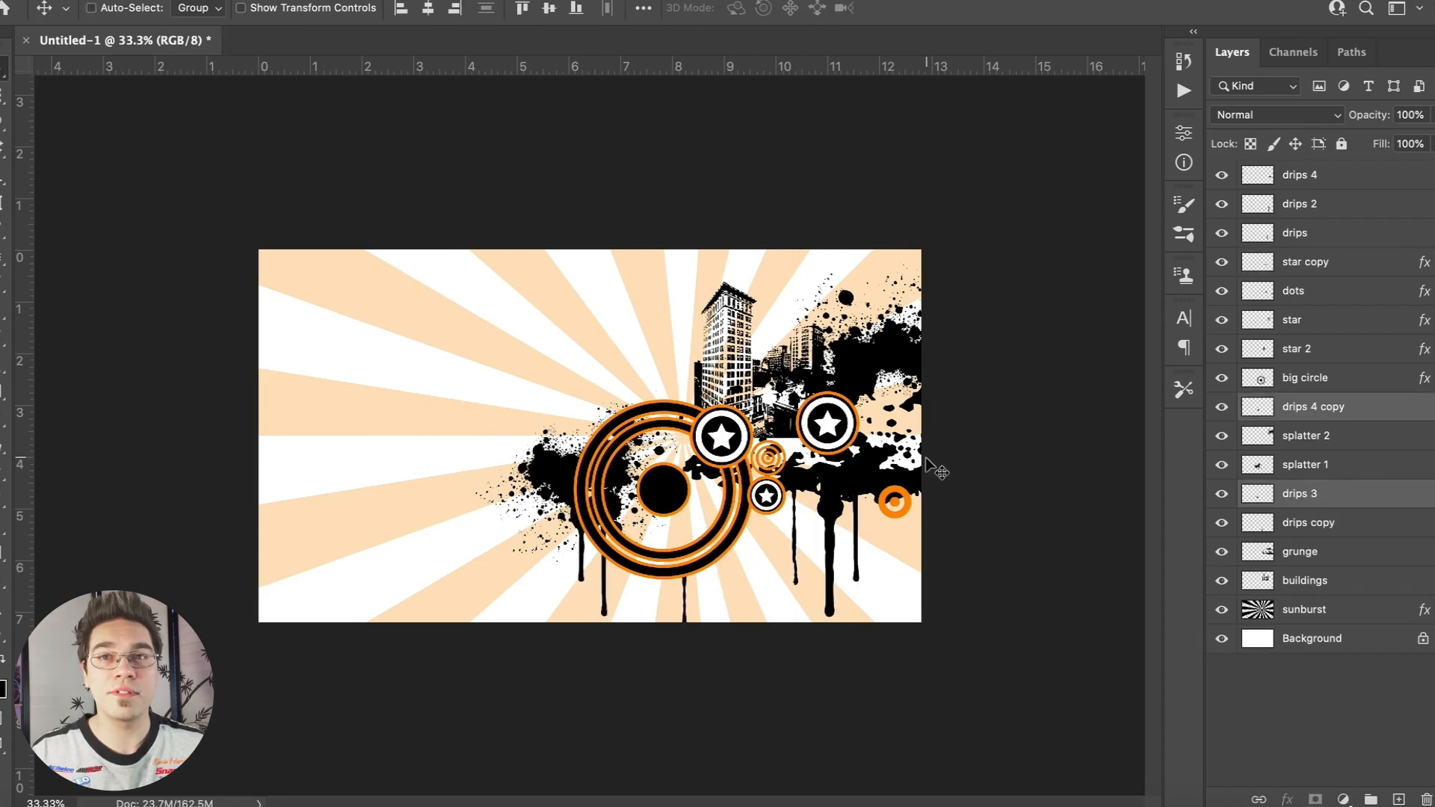
Select the drips below the ringed circle and the grunge and duplicate four of their layers at the top of the stack.
click(857, 570)
shift+click(831, 508)
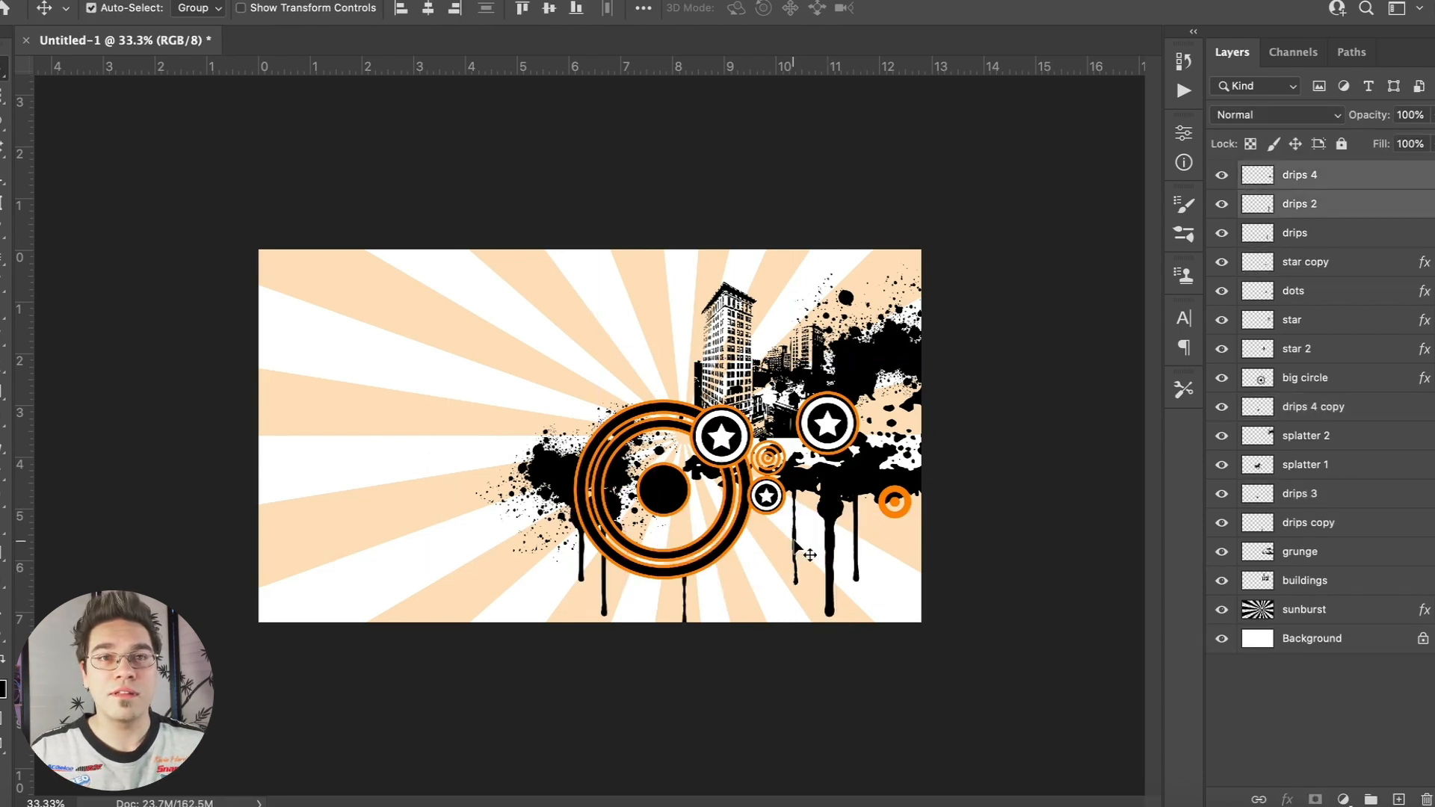
drag(618, 595, 618, 596)
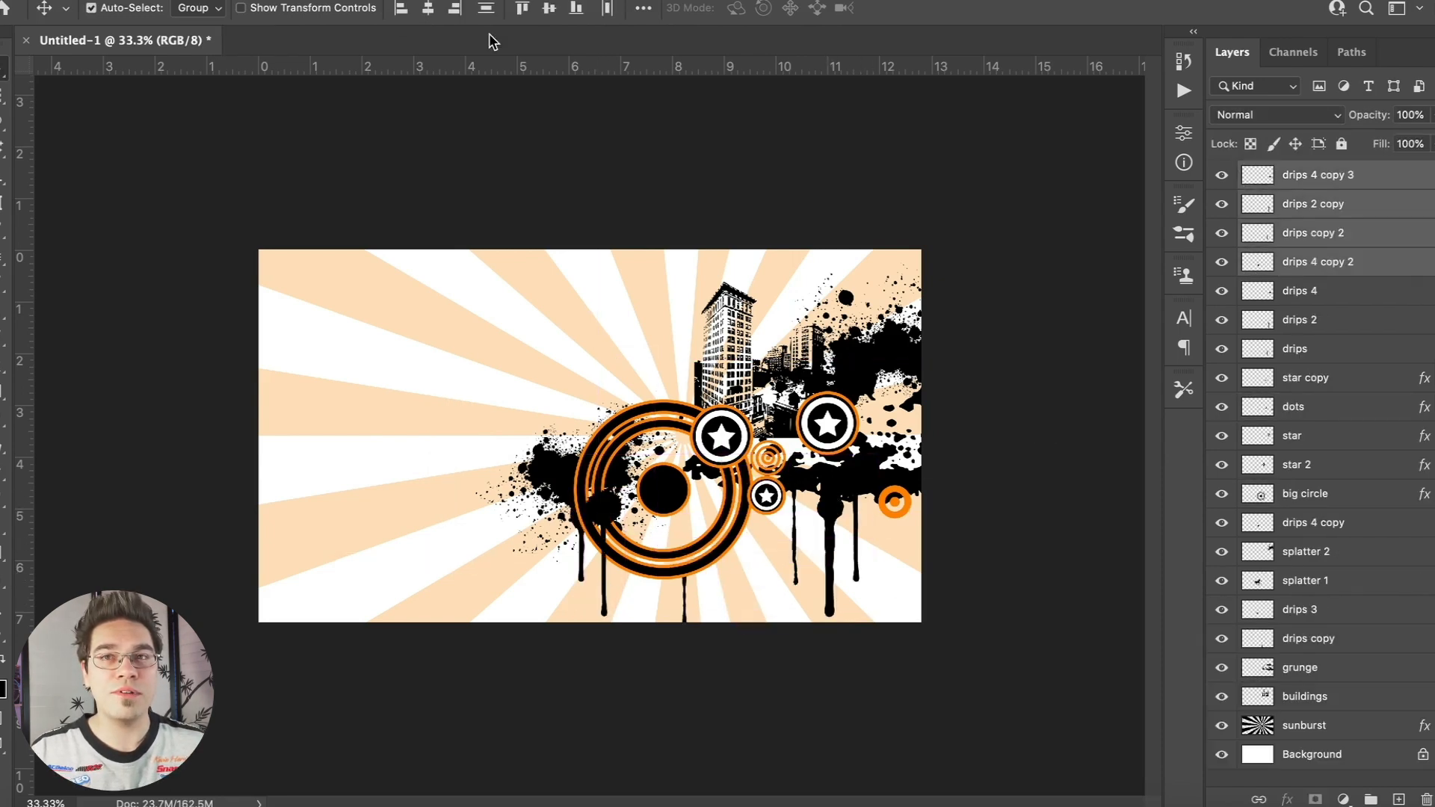
Set the layer style of each of the four duplicated drip layers in turn.
double_click(1381, 181)
click(785, 262)
key(Return)
double_click(1361, 244)
click(783, 260)
key(Return)
double_click(1379, 310)
click(744, 267)
key(Return)
double_click(1386, 386)
click(747, 261)
key(Return)
Switch to the MetroGrunge kit in Illustrator, copy the dense splatter with thin curved strands and paste it into the Photoshop composition.
click(477, 804)
click(488, 425)
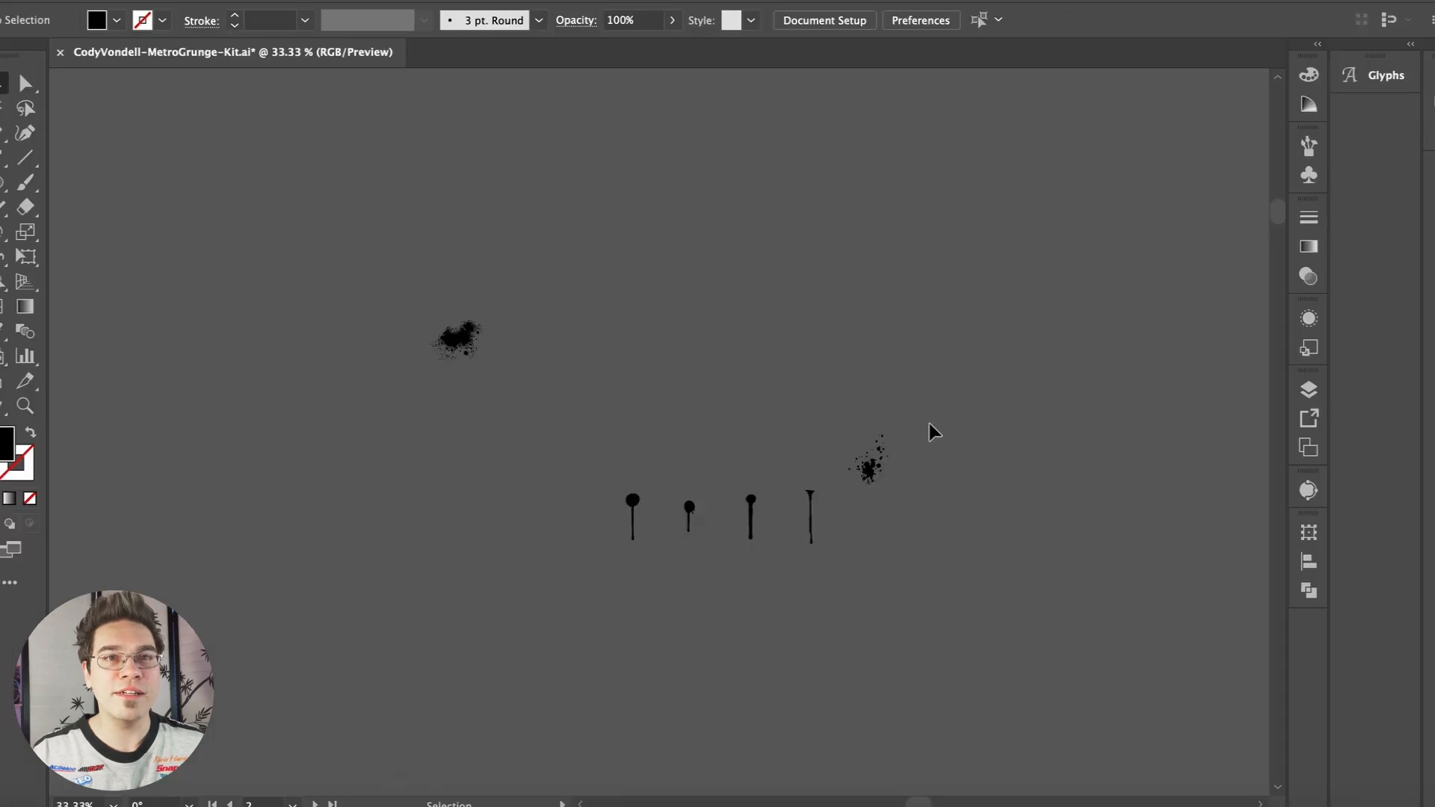
key(super+minus)
key(super+minus)
scroll(928, 424, down, 4)
key(super+equal)
key(super+equal)
key(super+equal)
click(907, 494)
click(520, 804)
key(super+v)
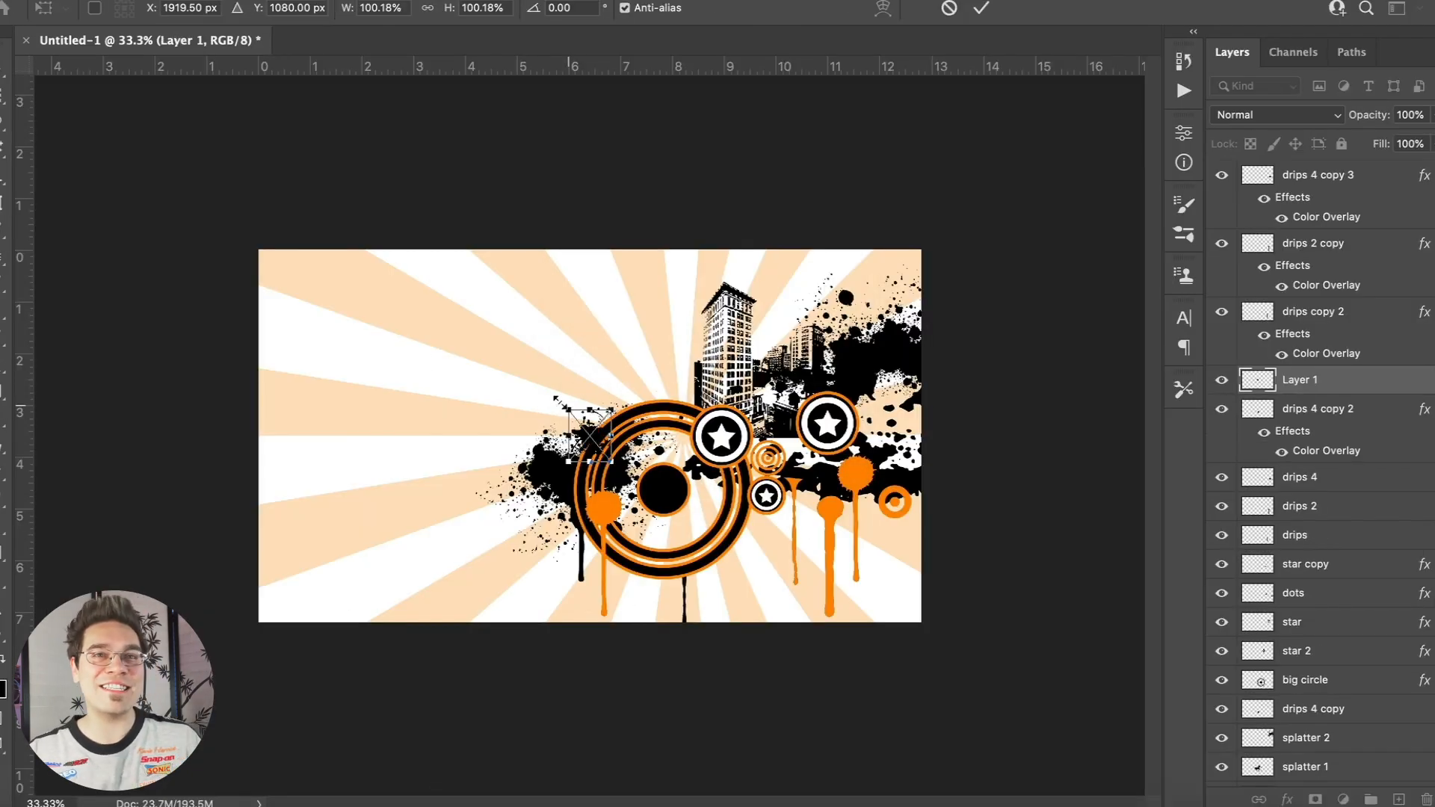
Enlarge the pasted splatter, give it an orange Color Overlay and place it over the black splatter at the canvas's right edge.
drag(555, 397, 513, 349)
key(Return)
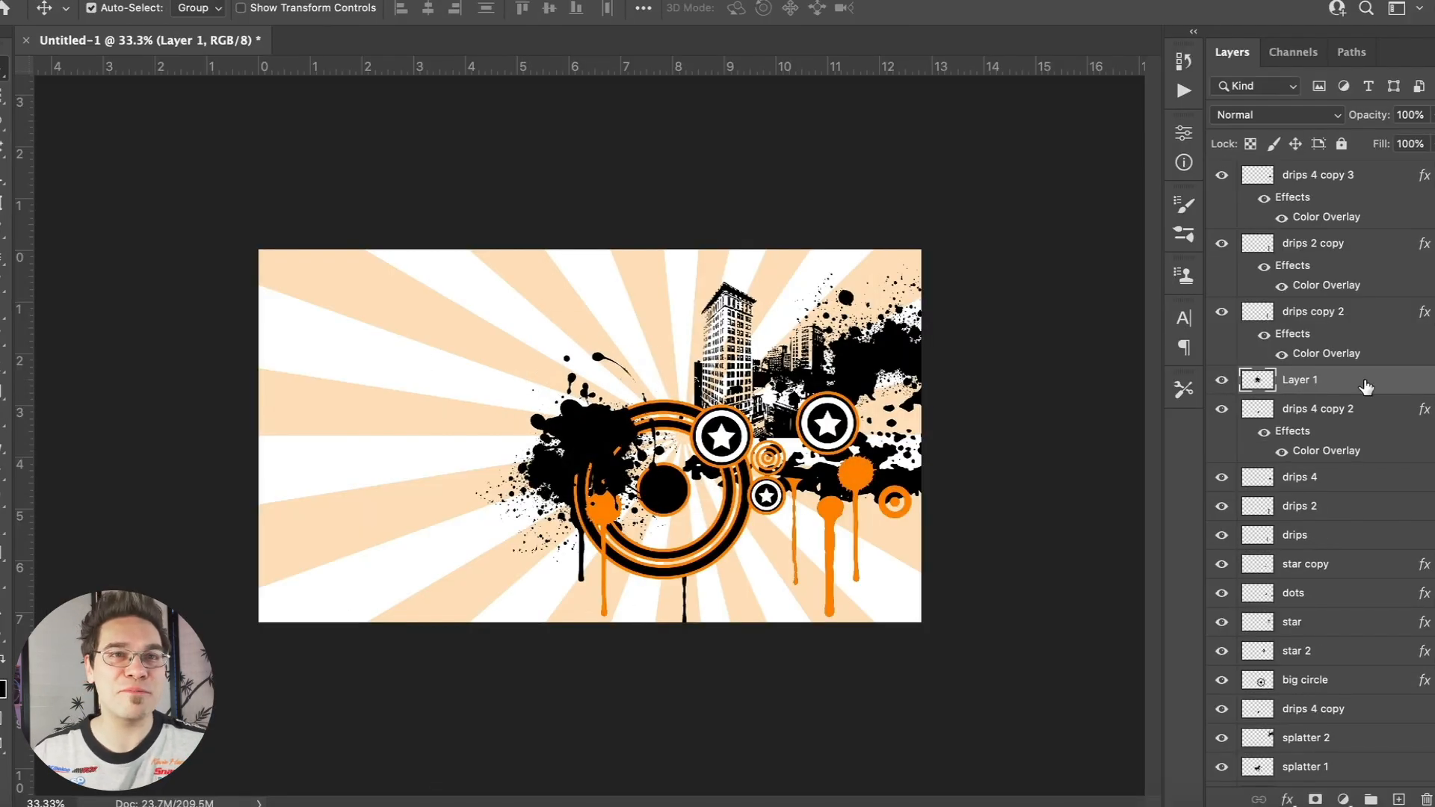
double_click(1366, 386)
click(815, 265)
key(Return)
drag(582, 448, 895, 382)
Copy the diagonal splatter with a long tail from the Illustrator kit and place it in Photoshop at the ringed circle's upper left.
click(476, 804)
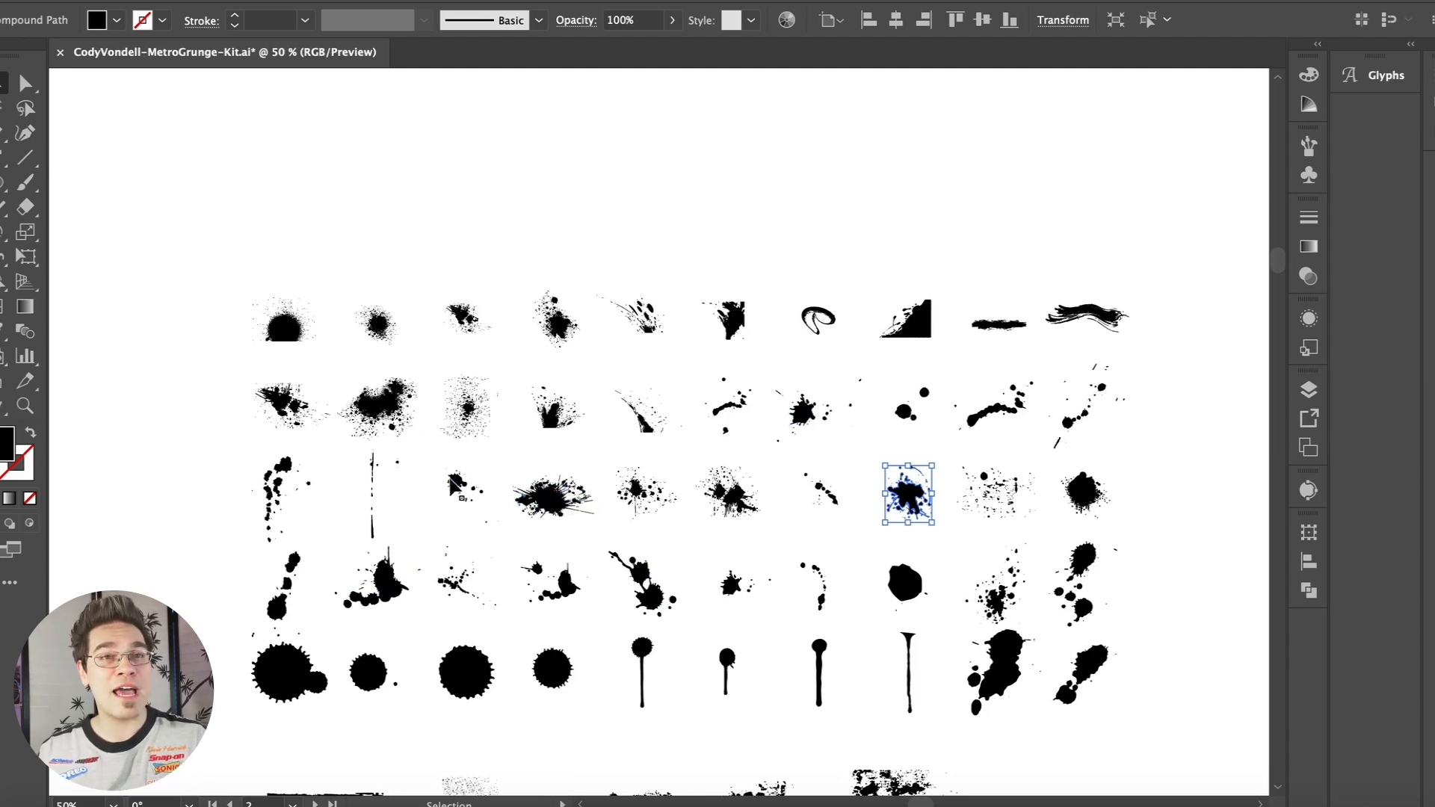
click(460, 479)
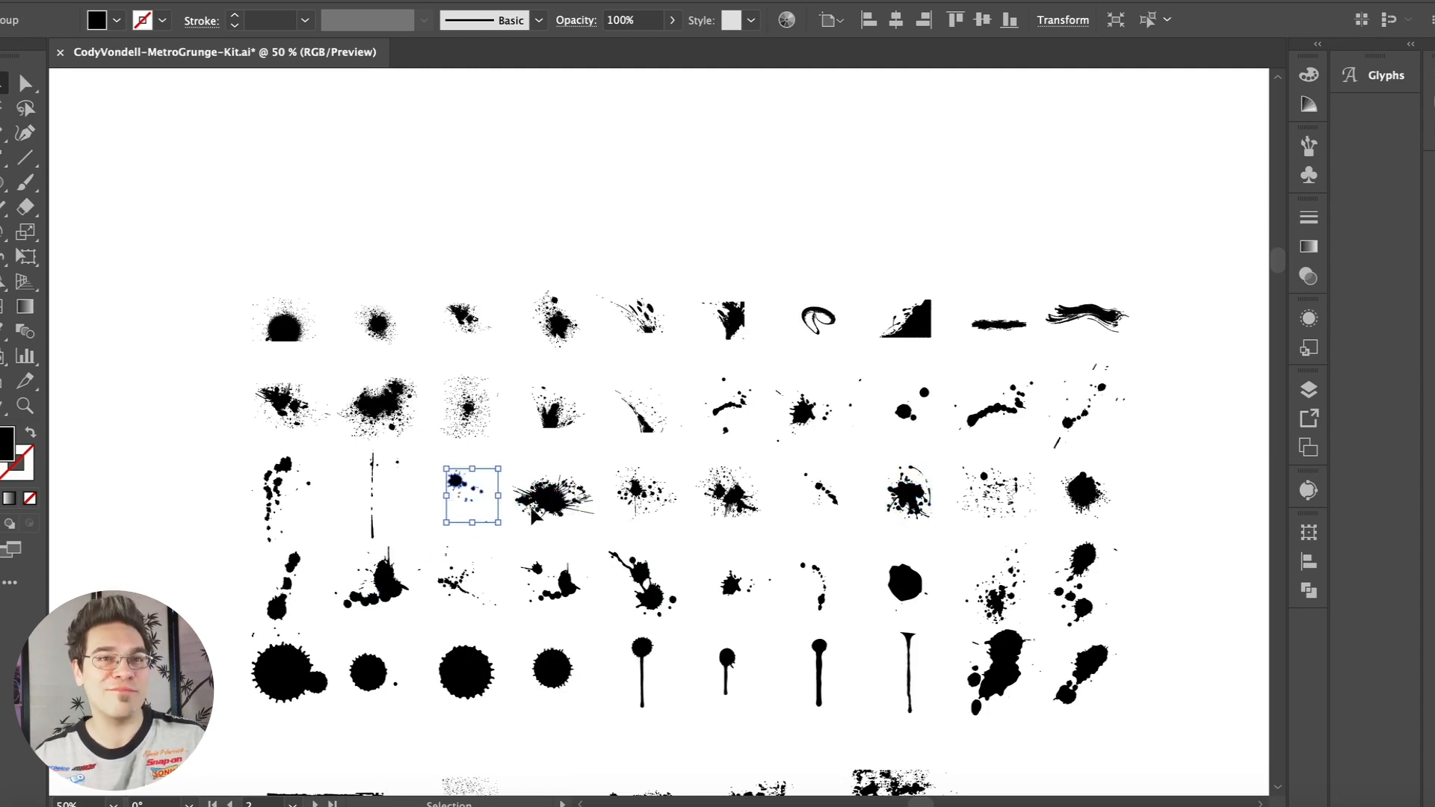
drag(647, 607, 527, 376)
key(Return)
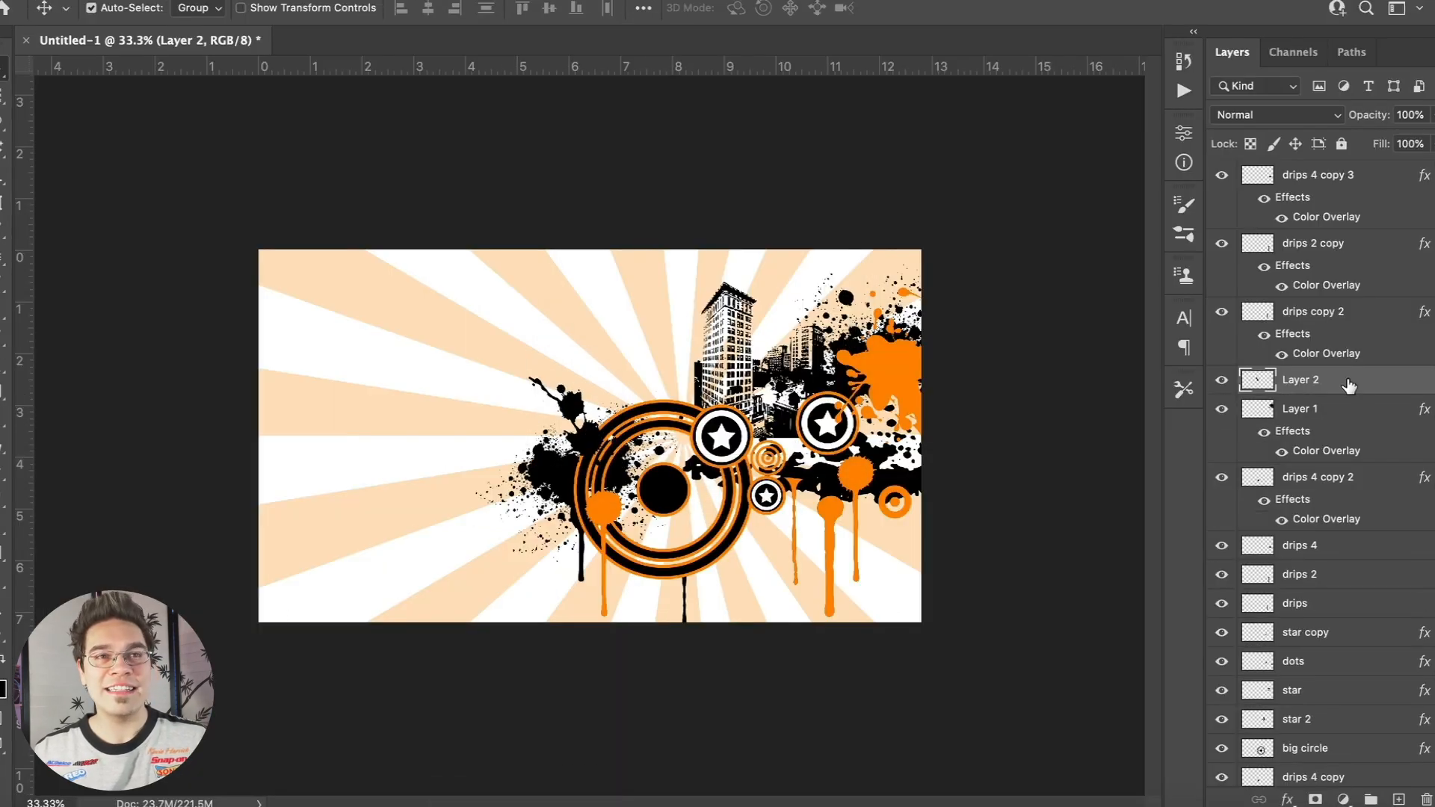
Give the new splatter an orange Color Overlay and name both orange splatter layers splatter o.
double_click(1349, 386)
click(743, 264)
key(Return)
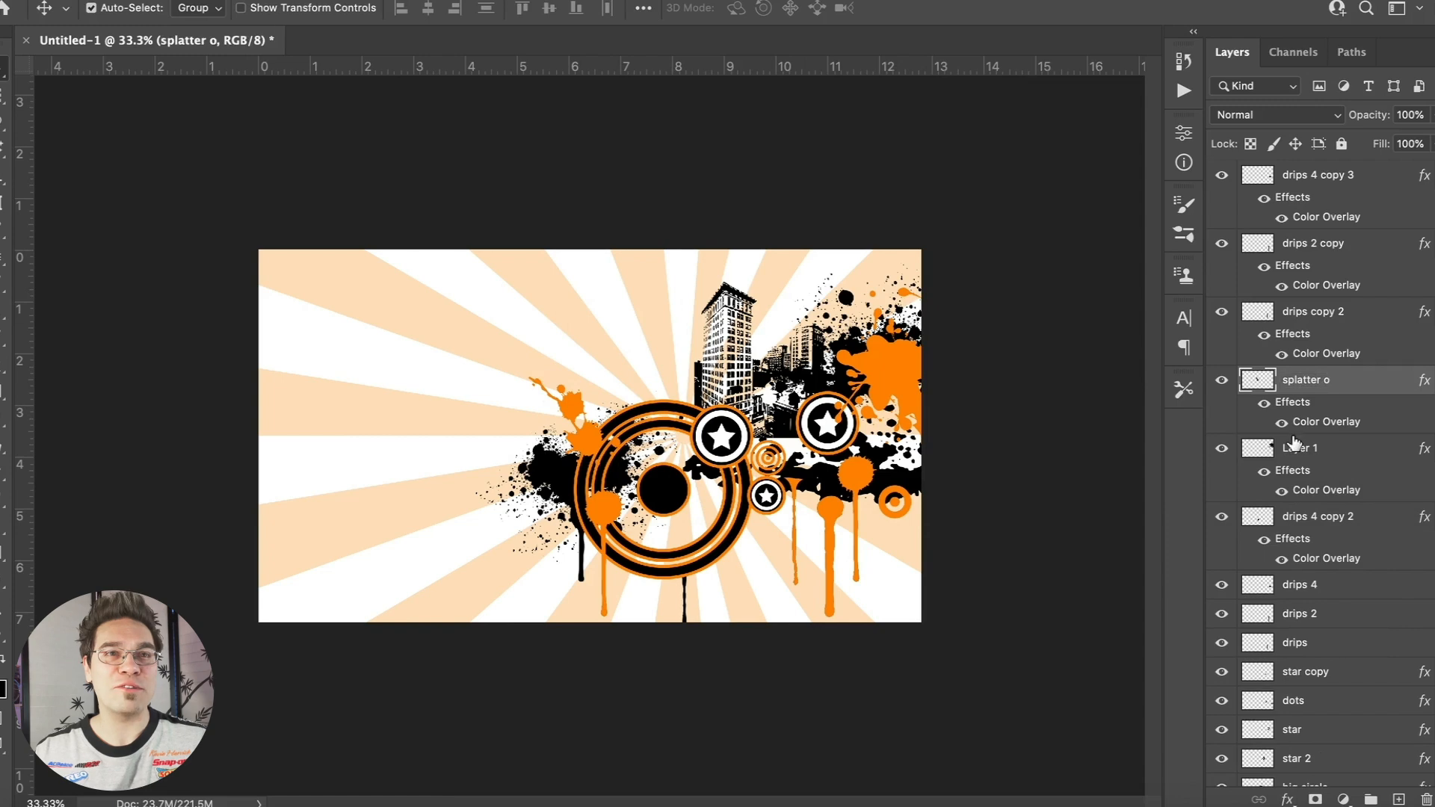
double_click(1295, 442)
text(splatt)
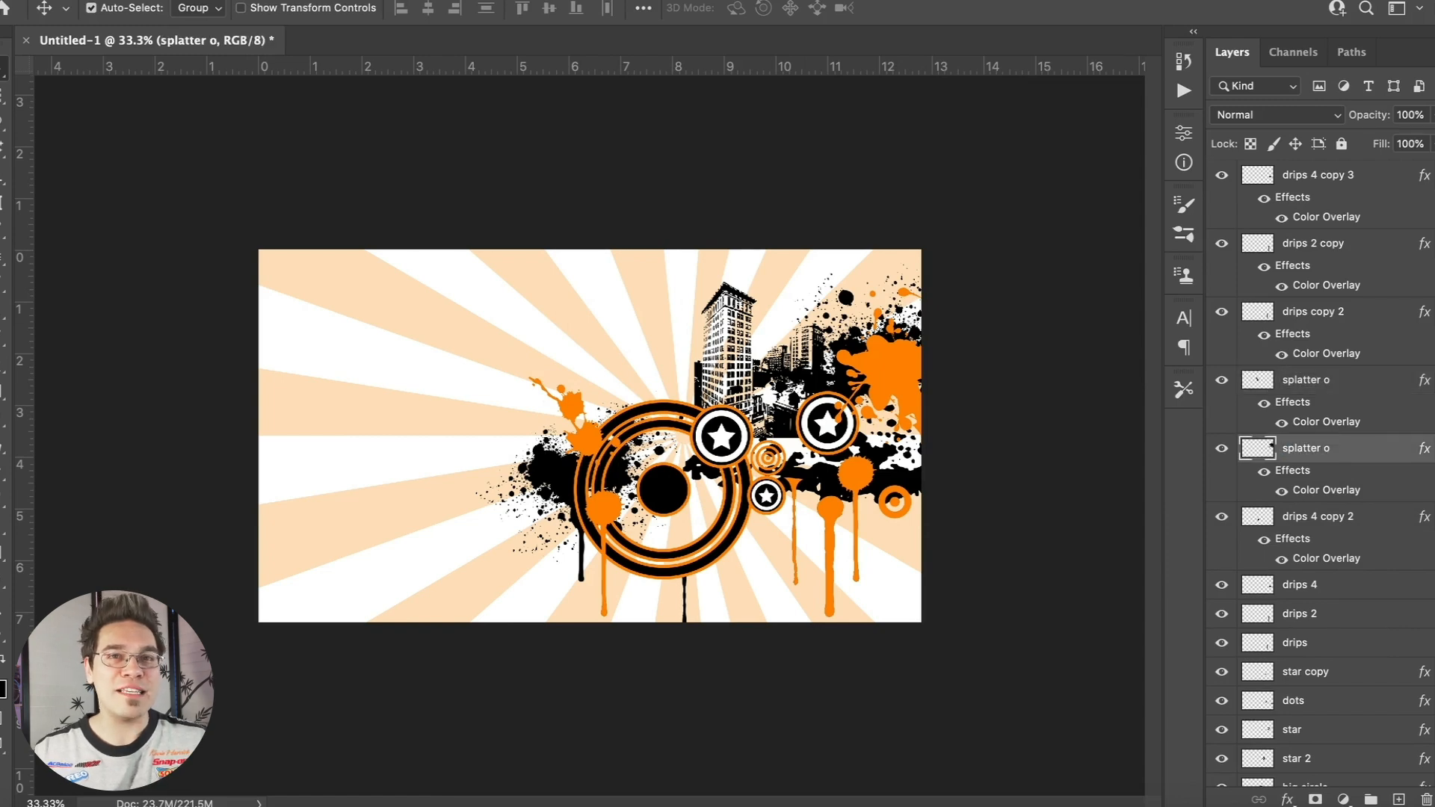
Collapse the effects lists of the orange drip and splatter layers.
click(1432, 174)
click(1432, 204)
click(1432, 233)
click(1432, 261)
click(1433, 291)
click(1432, 320)
Shift the orange splatter beside the ringed circle slightly down and send its layer back to just above splatter 1.
drag(572, 410, 577, 424)
key(super+bracketleft)
key(super+bracketleft)
key(super+bracketleft)
key(super+bracketleft)
key(super+bracketleft)
key(super+bracketleft)
key(super+bracketleft)
key(super+bracketleft)
key(super+bracketleft)
key(super+bracketleft)
key(super+bracketleft)
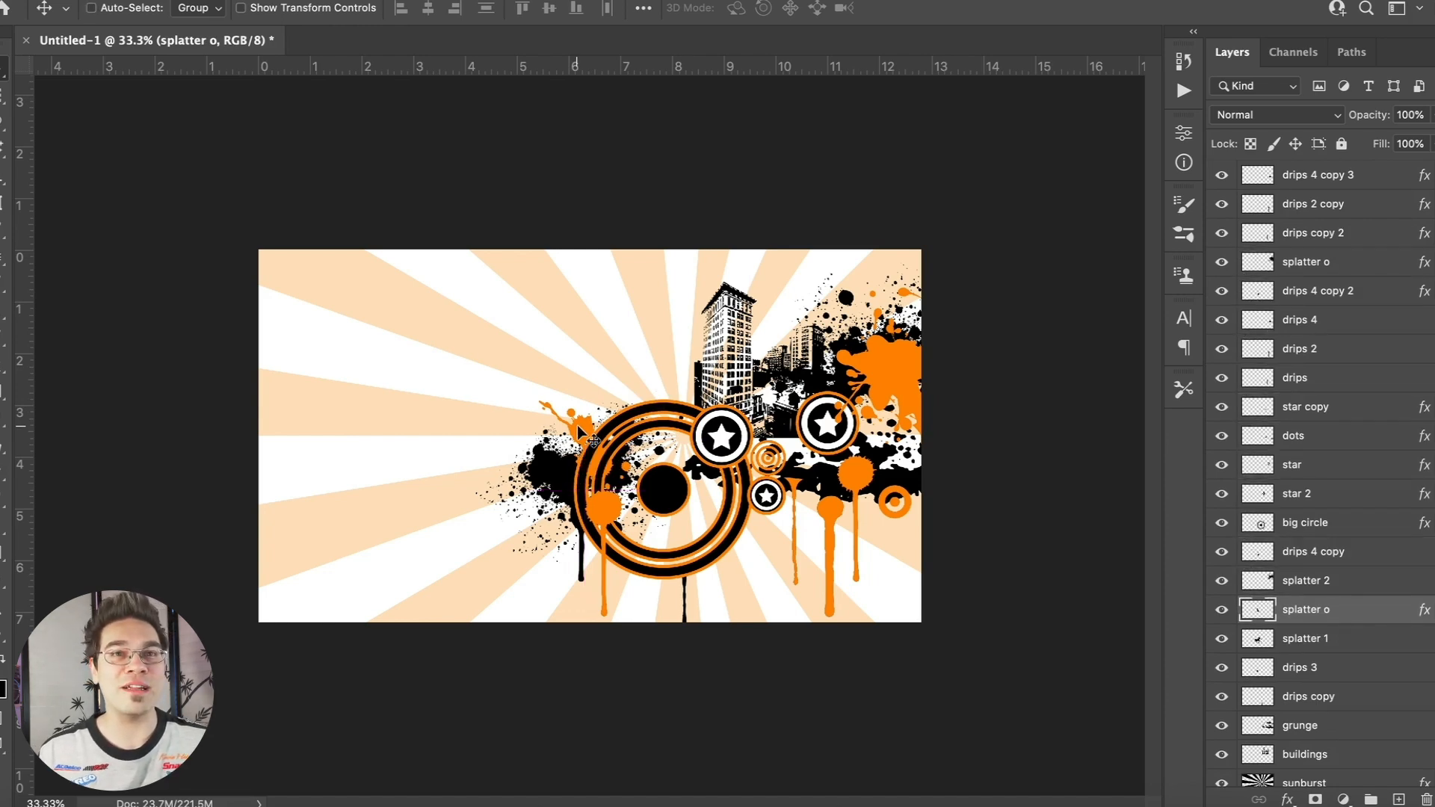
Transform the orange splatter beside the ringed circle so its tail points toward the lower left.
click(173, 2)
mouse_move(318, 434)
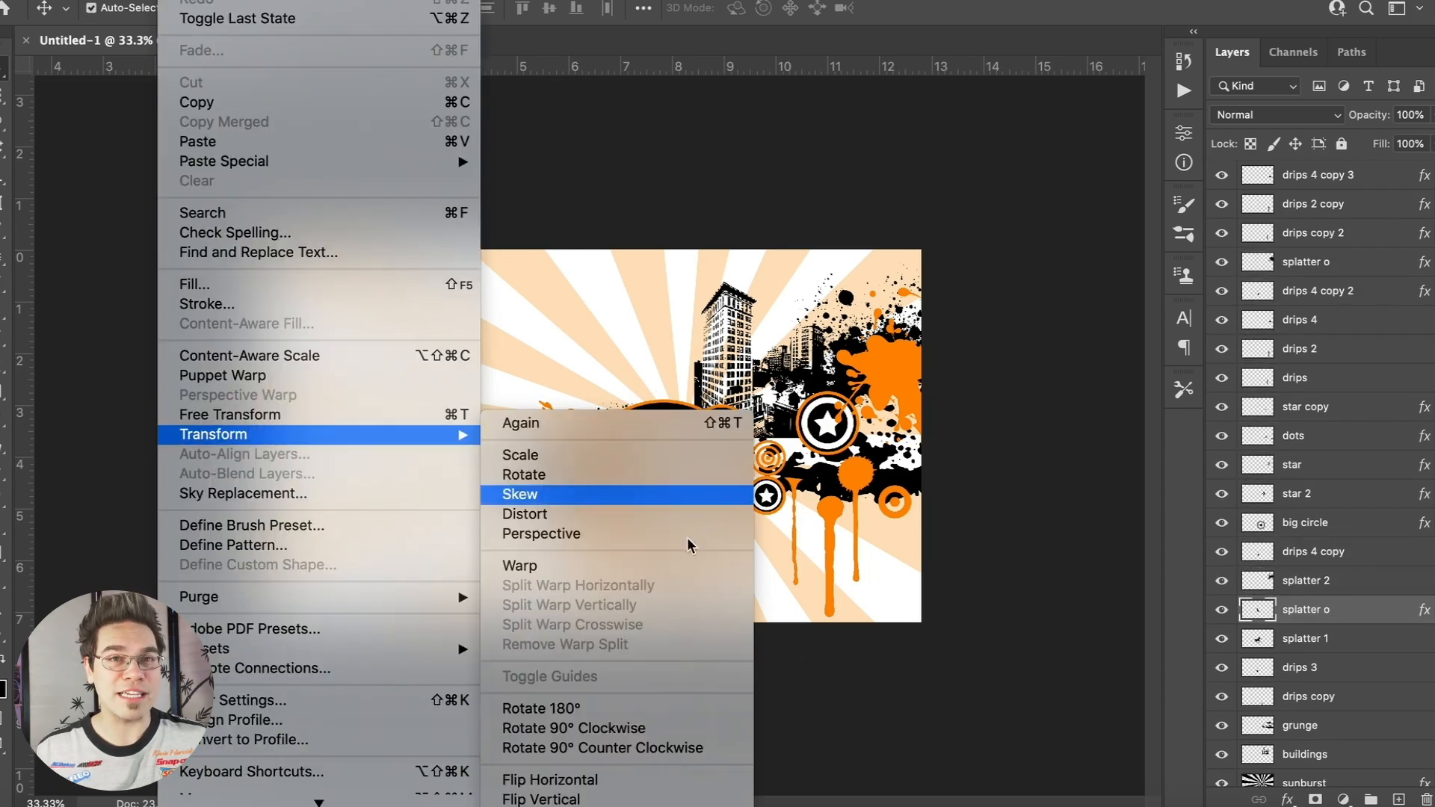
click(722, 711)
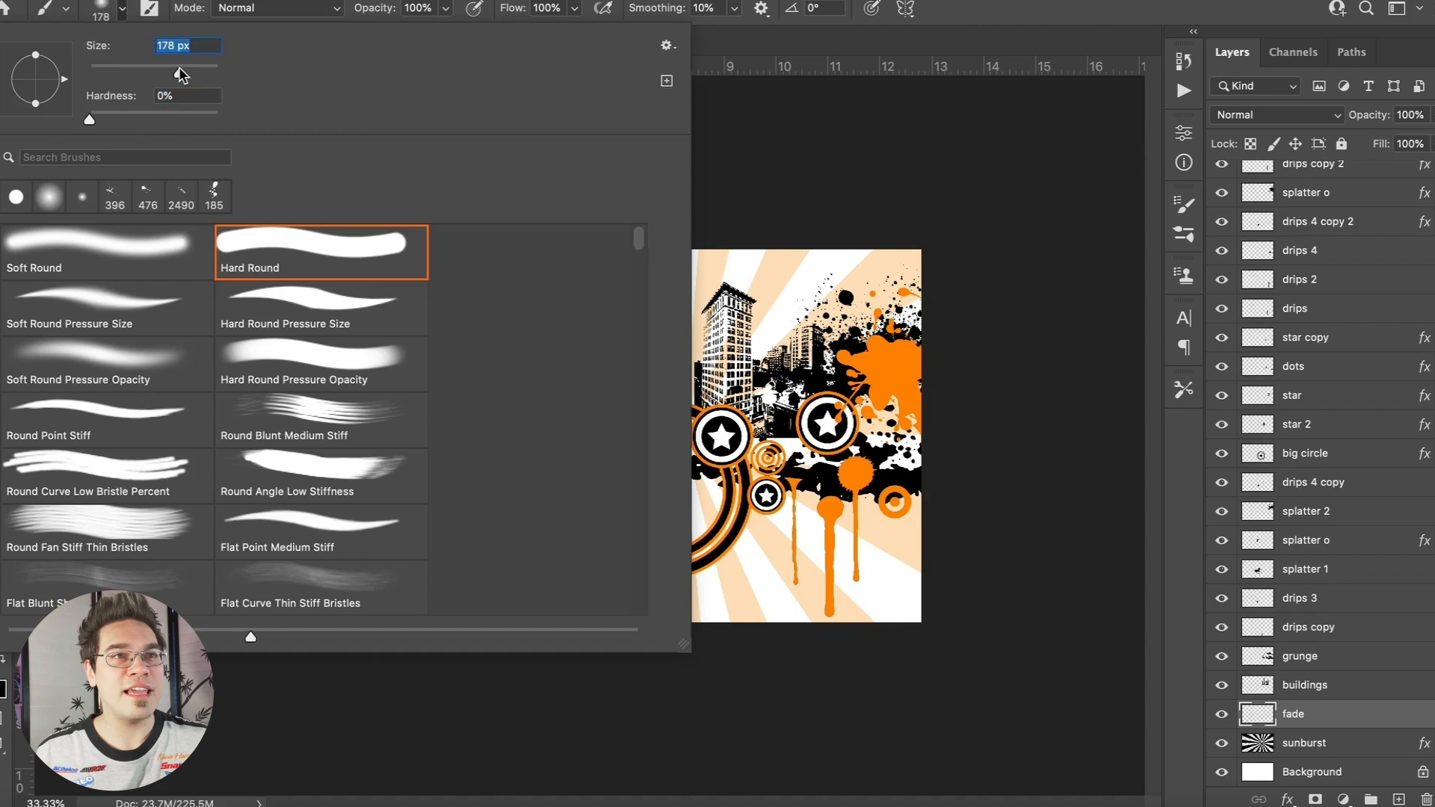
Paint a white fade over the sunburst's right side on the fade layer with a 2840 px soft brush.
drag(219, 70, 212, 70)
mouse_move(938, 555)
mouse_down()
mouse_move(868, 354)
mouse_move(755, 263)
mouse_move(735, 220)
mouse_up()
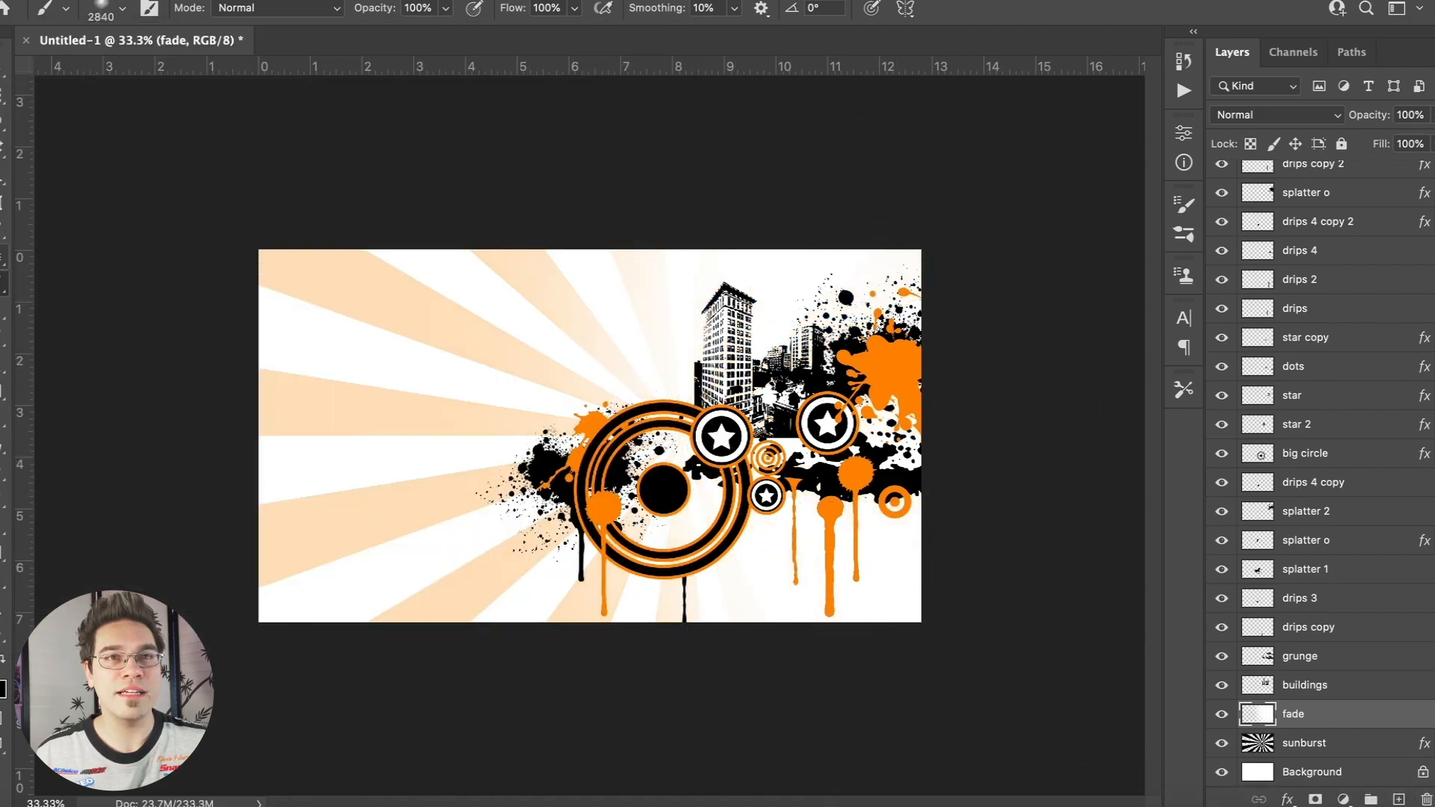
key(v)
click(165, 172)
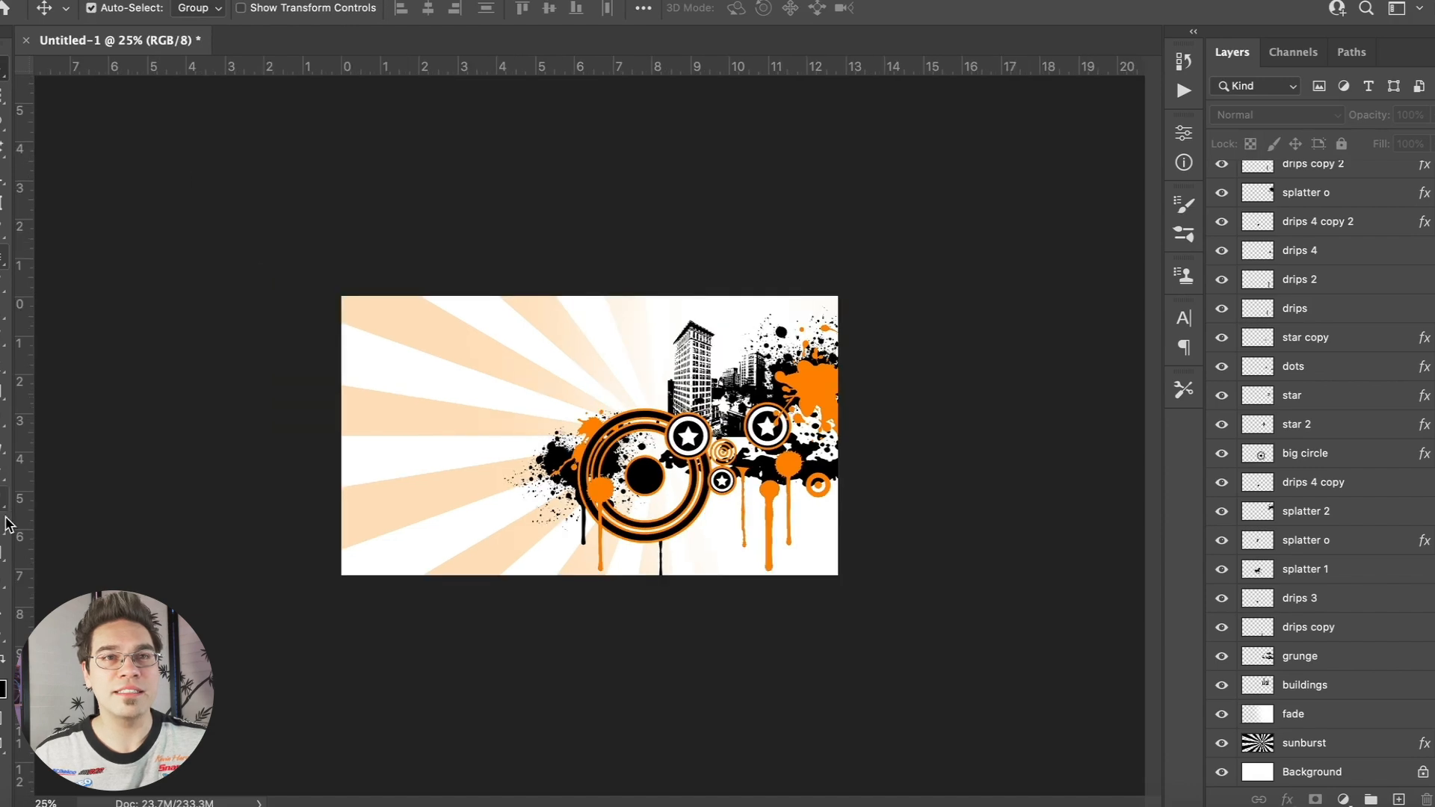
Sample the drips' orange as the foreground color and draw a vertical rectangle about 713 by 1967 px over the ringed circle.
click(4, 501)
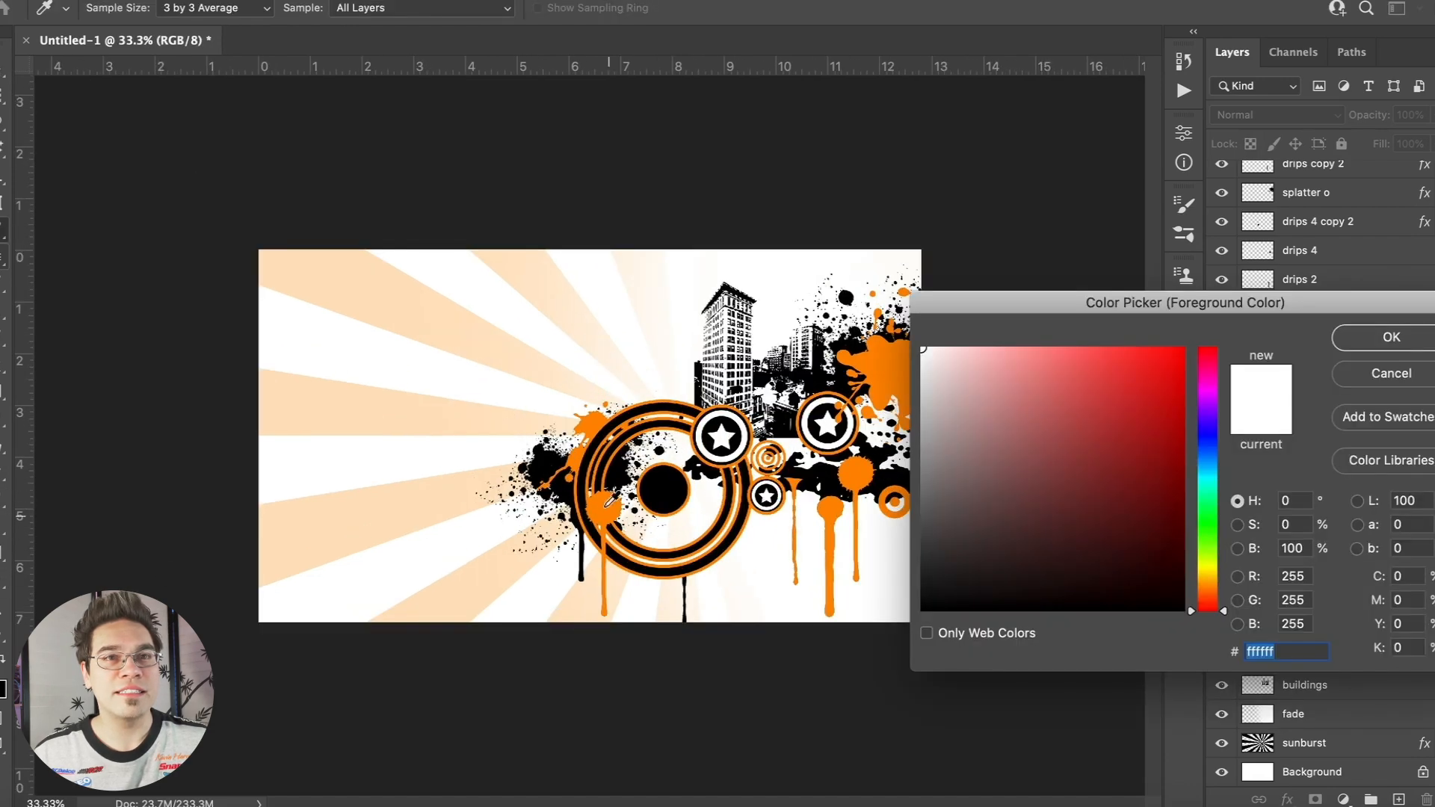
key(Return)
drag(556, 239, 678, 578)
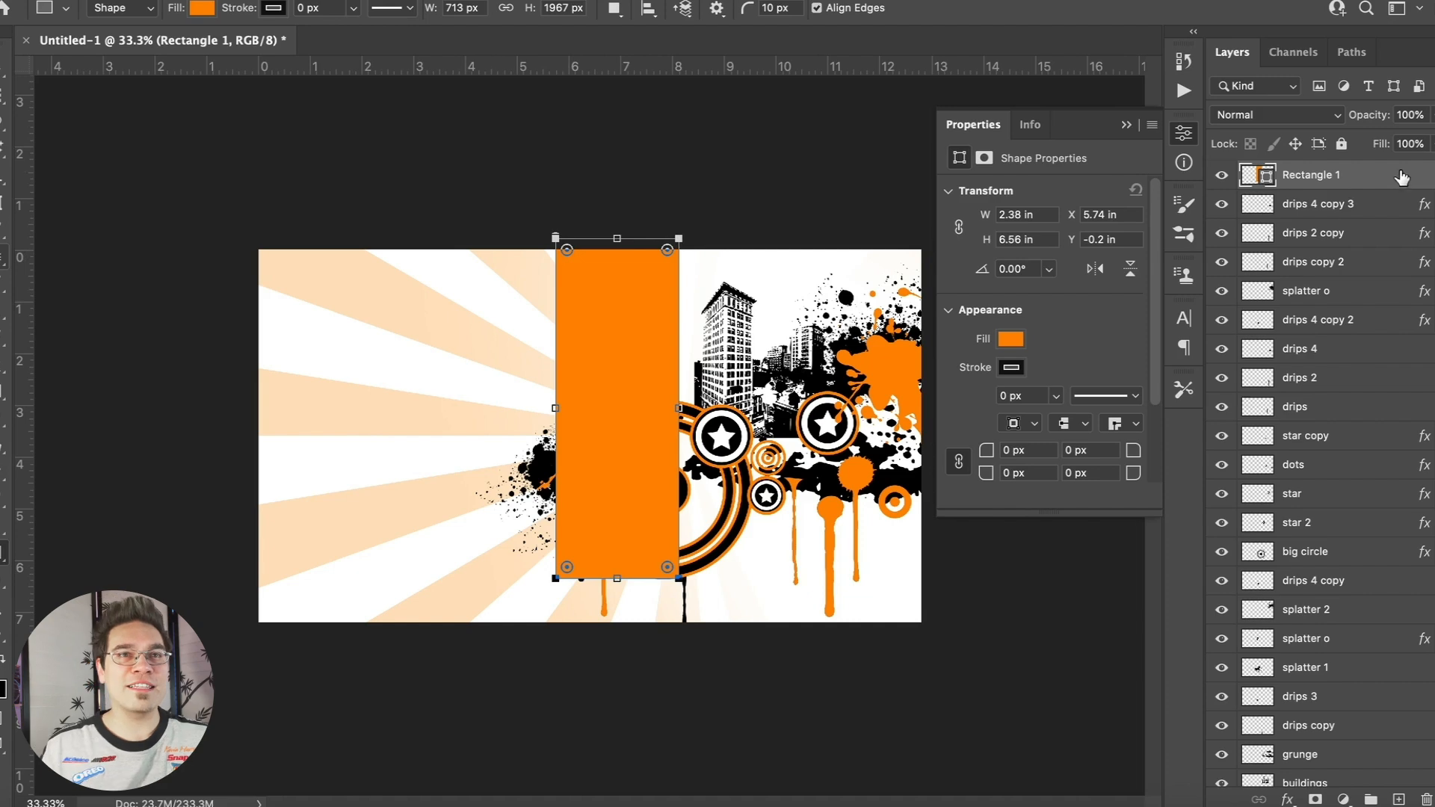
Add a linear Gradient Overlay at 90° to the rectangle, running from white to the artwork's orange.
double_click(1394, 185)
click(725, 285)
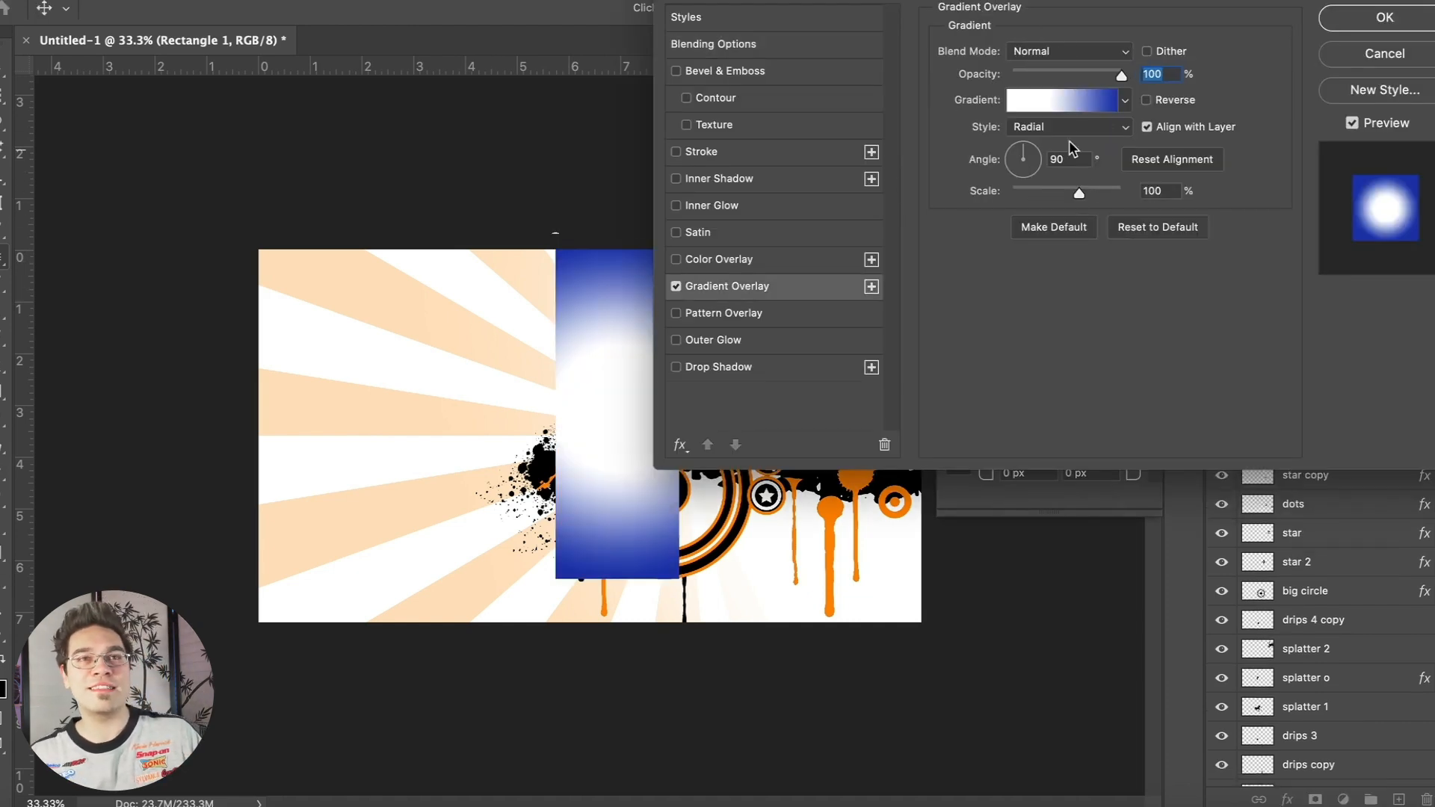
click(1046, 101)
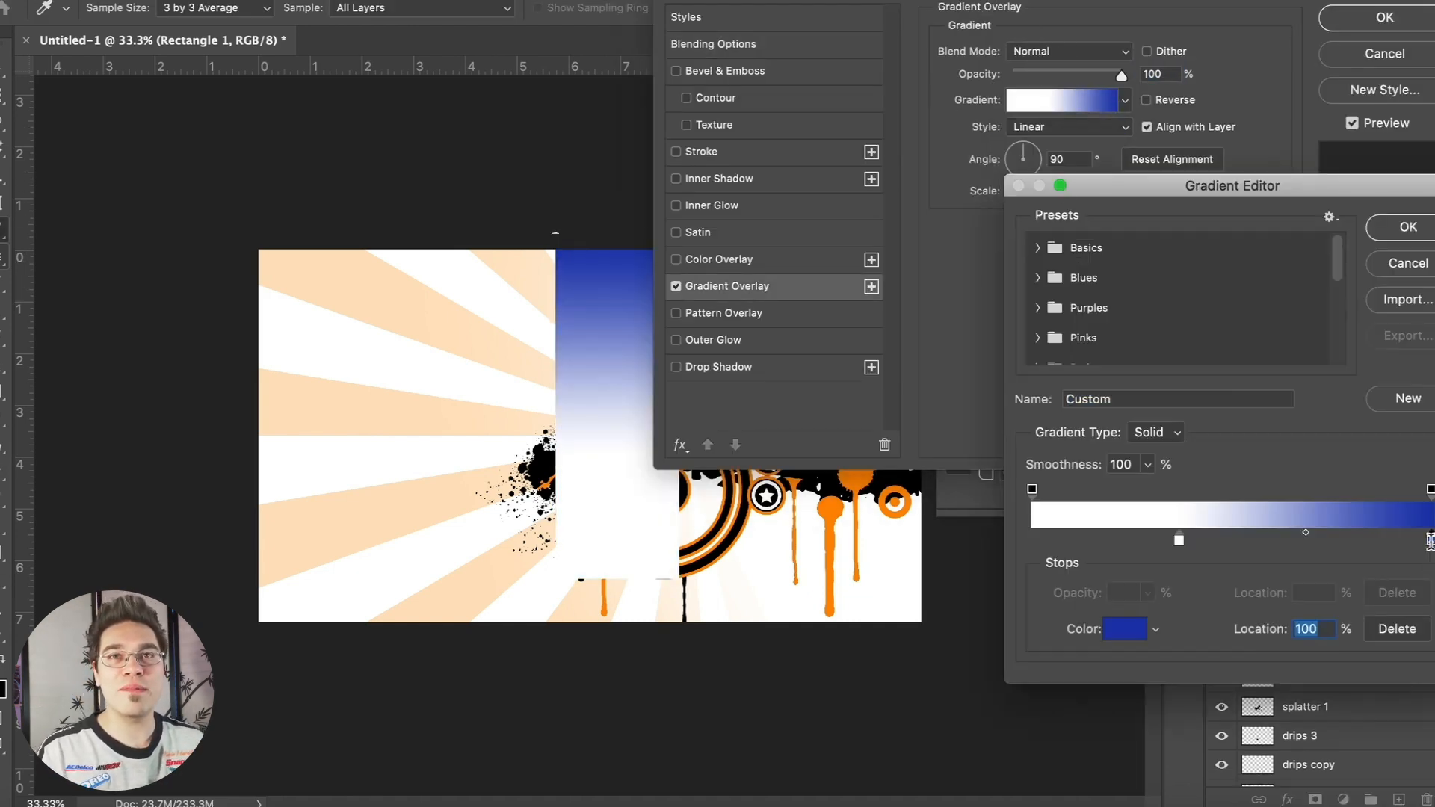
double_click(1429, 539)
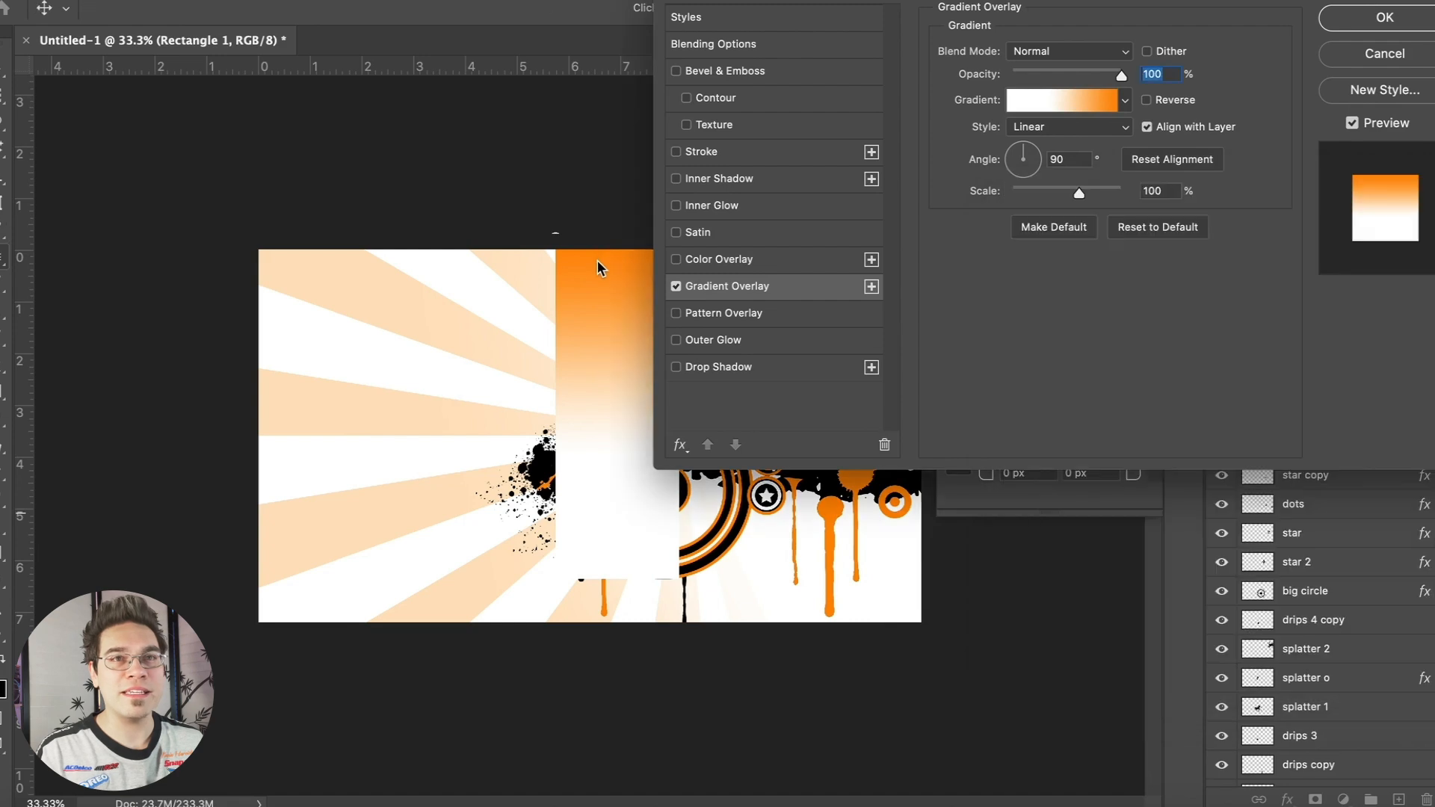
key(Return)
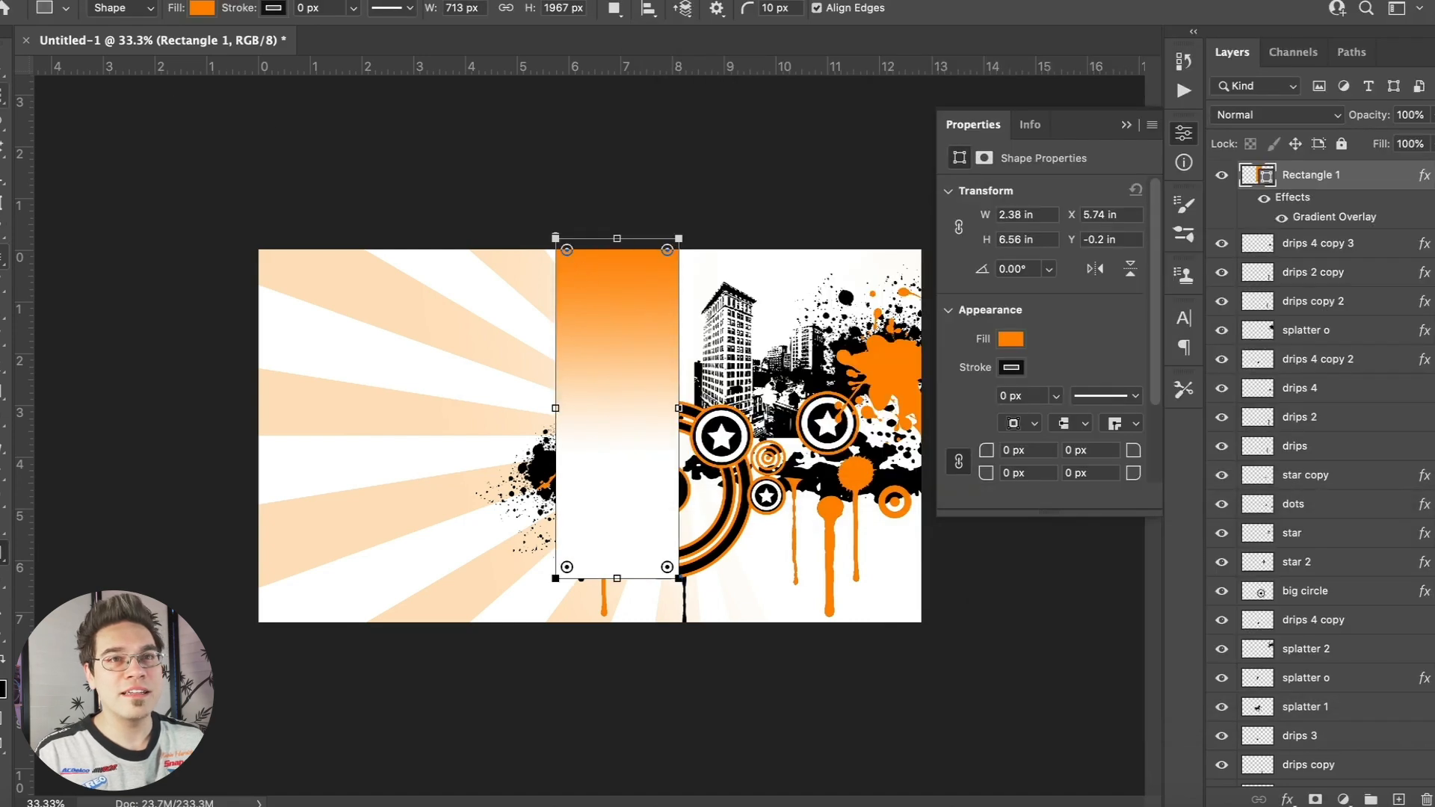
Move the gradient rectangle behind the artwork, copy it into vertical stripes of varying widths and nudge the two stripes nearest the tall building left.
key(v)
drag(1336, 185, 1270, 644)
scroll(1233, 732, down, 3)
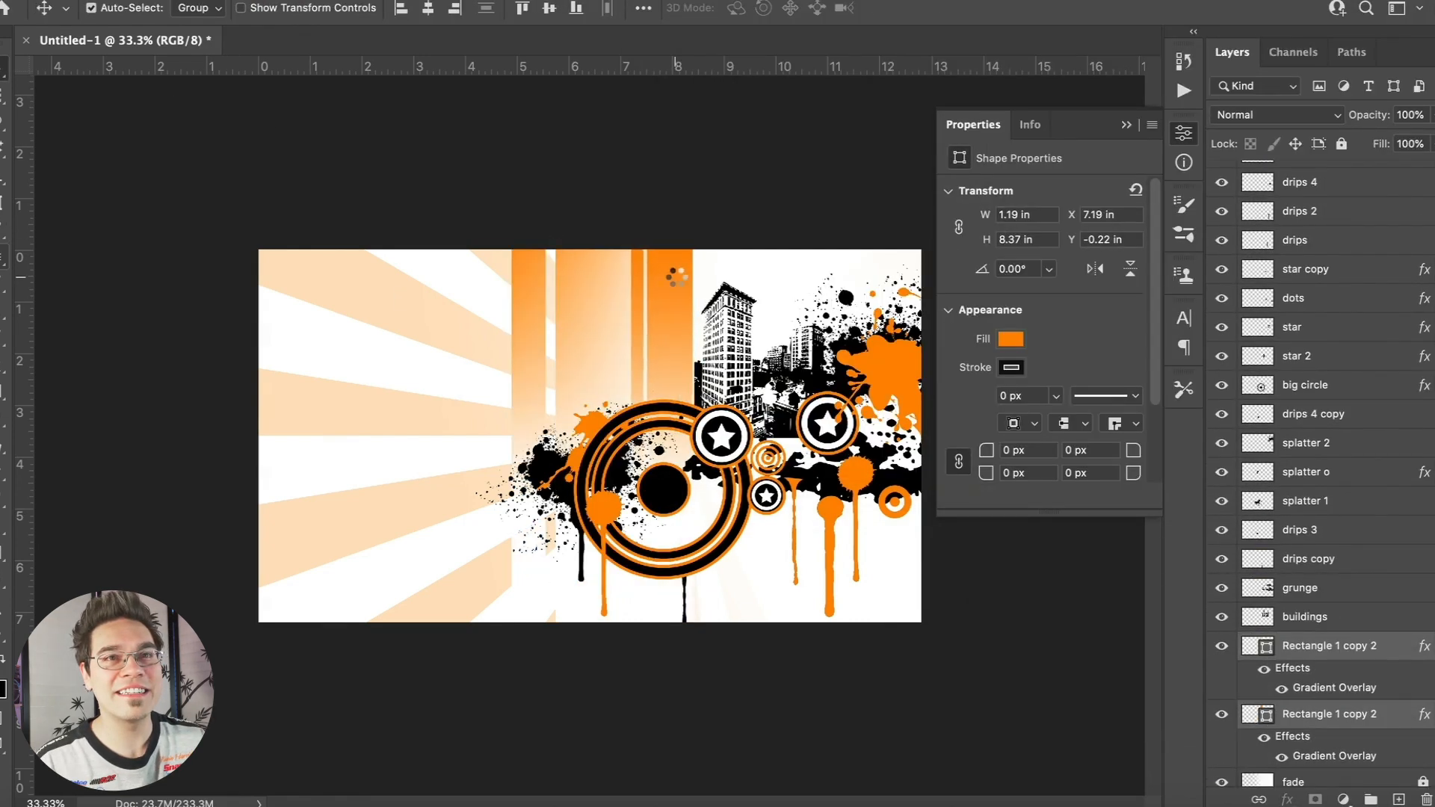
key(shift+Left)
key(shift+Left)
Try to enlarge the four gradient stripes and rotate them to -45° across the top of the canvas.
scroll(1283, 749, down, 3)
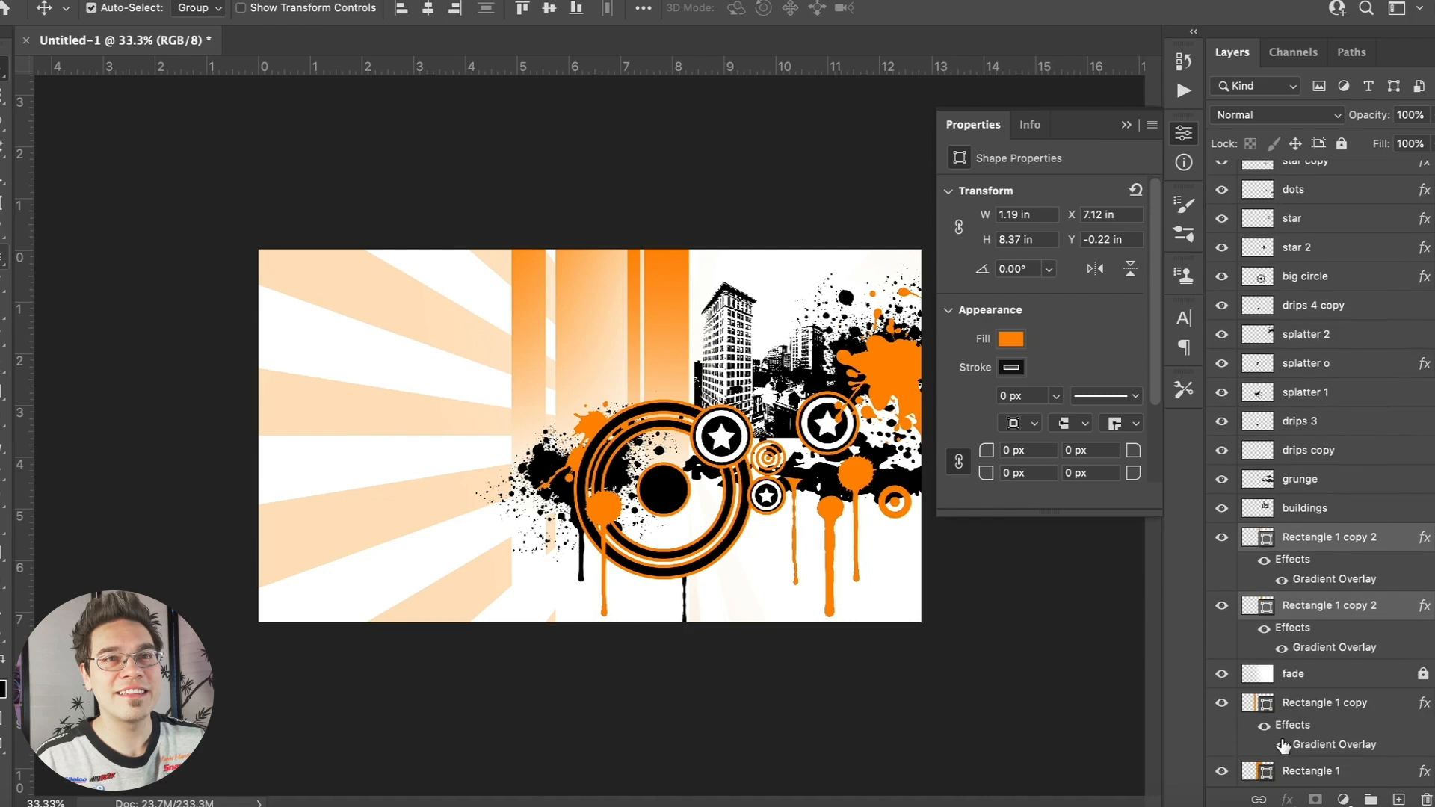
scroll(1295, 598, down, 3)
click(179, 0)
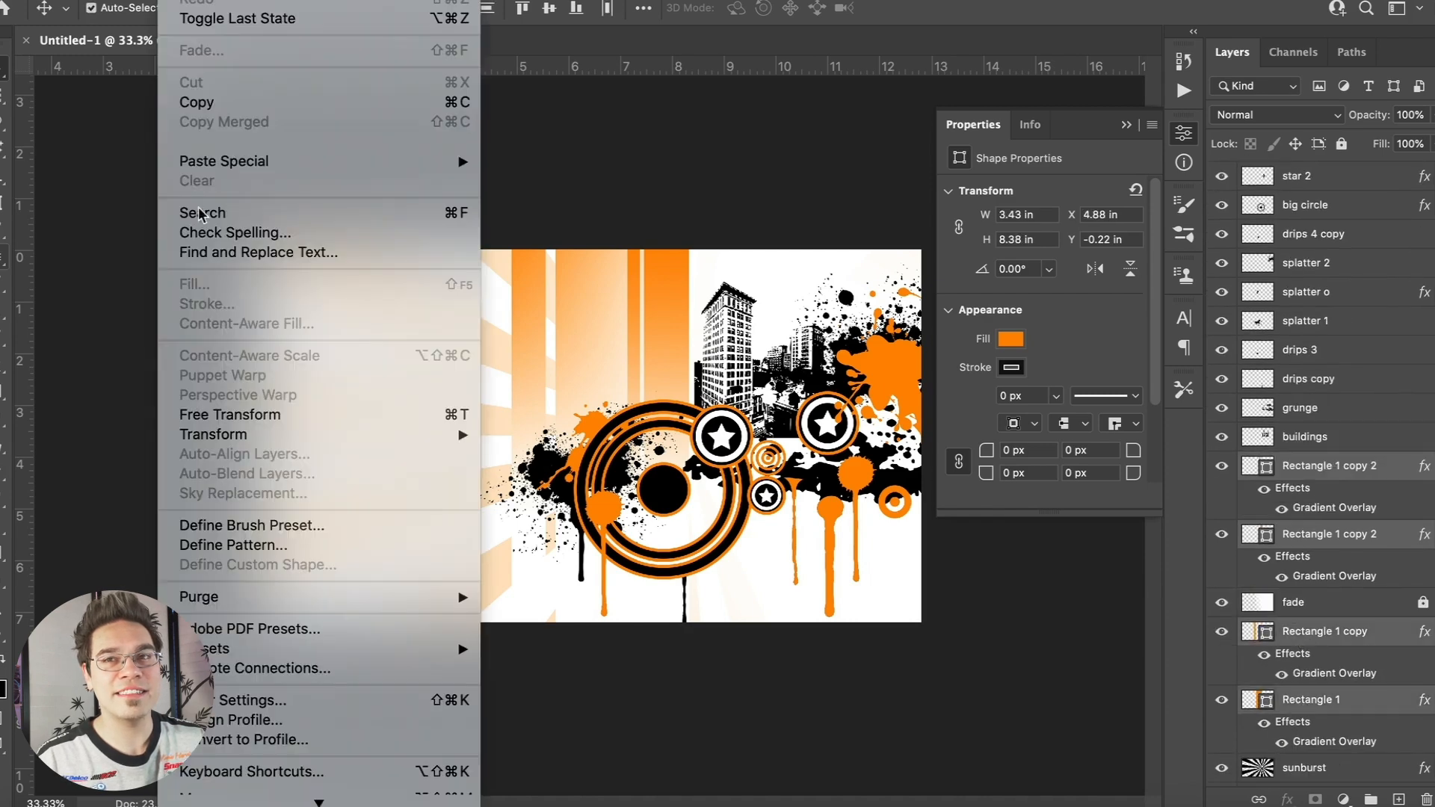
click(314, 410)
drag(393, 160, 372, 173)
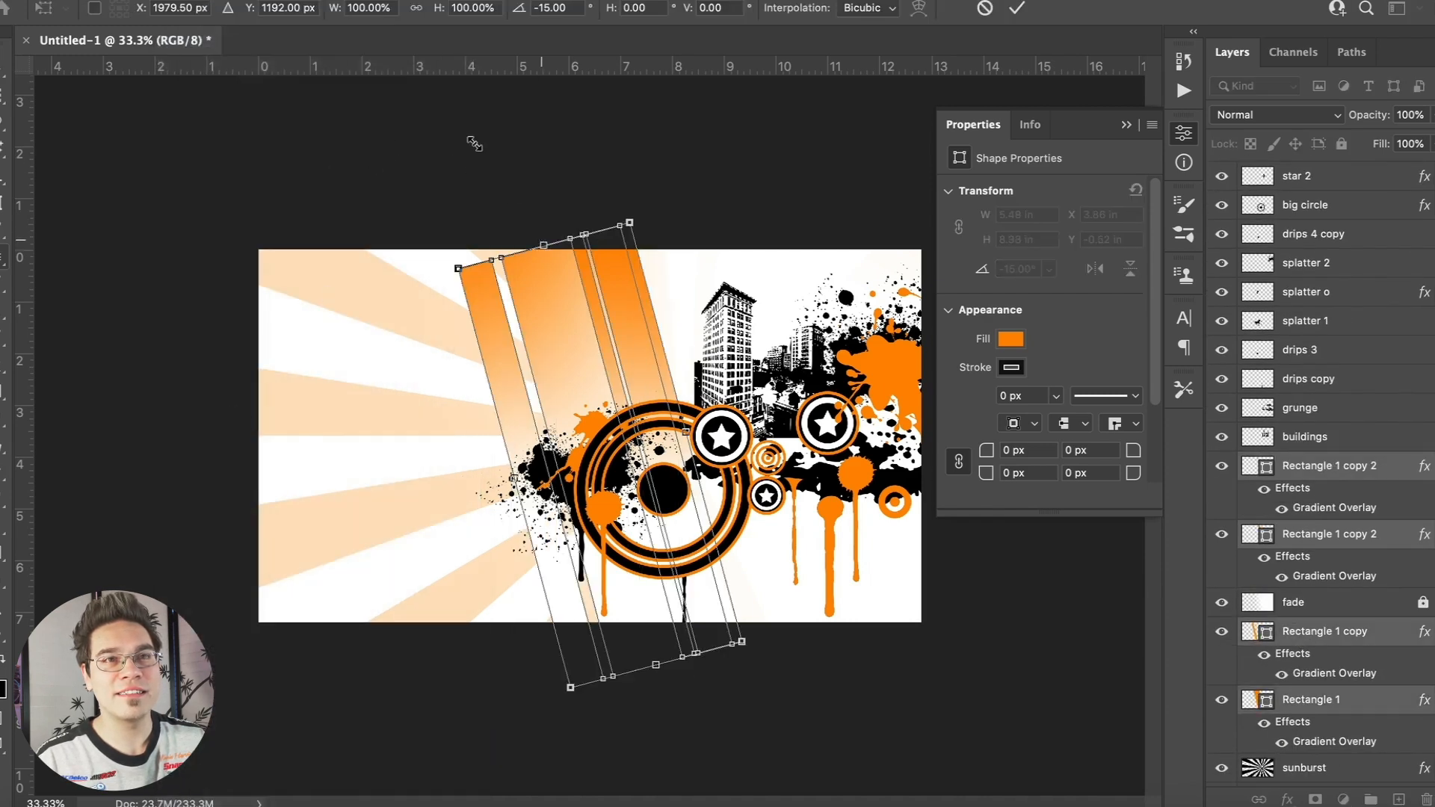
drag(458, 270, 422, 129)
drag(313, 139, 227, 217)
drag(401, 331, 585, 279)
key(Return)
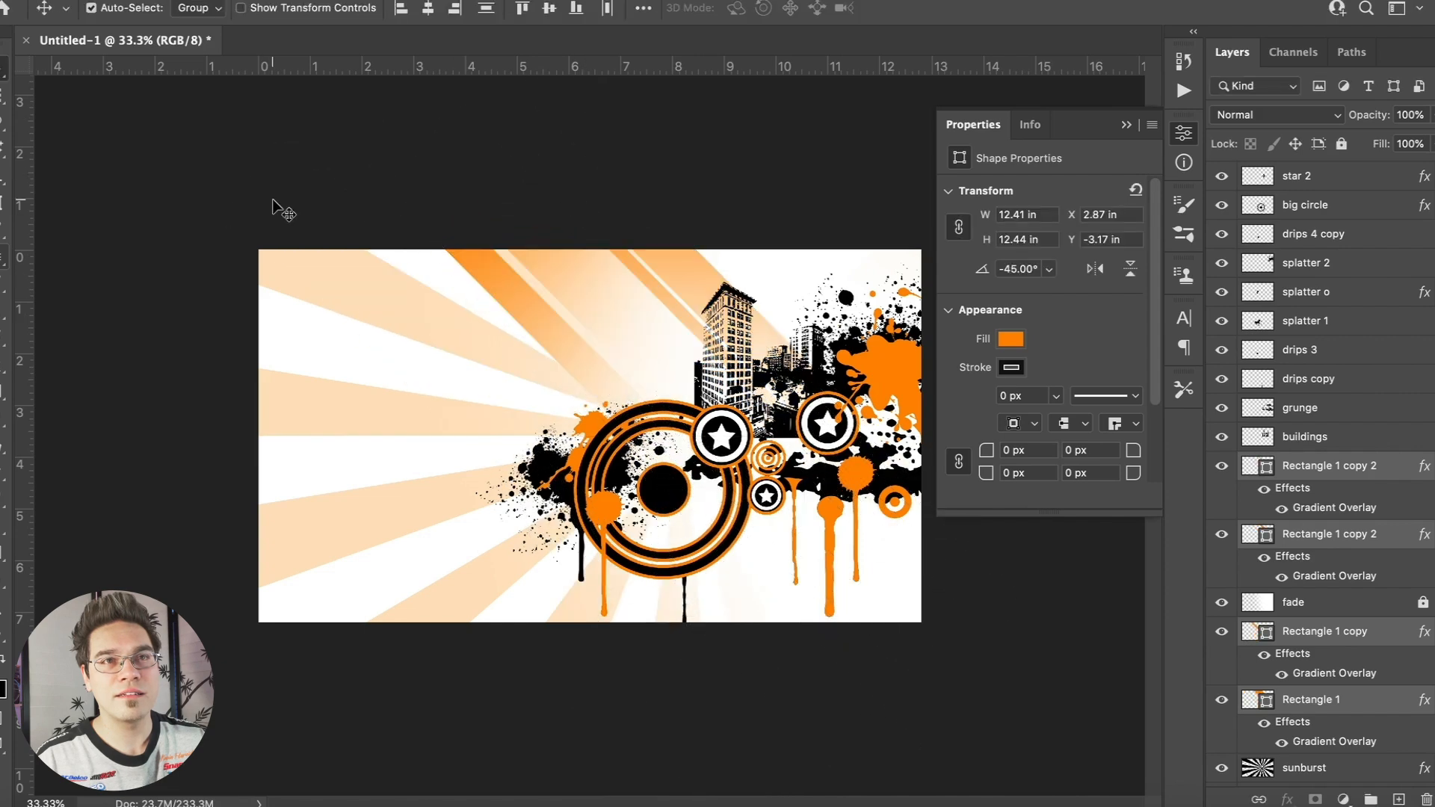
key(super+z)
super+click(699, 225)
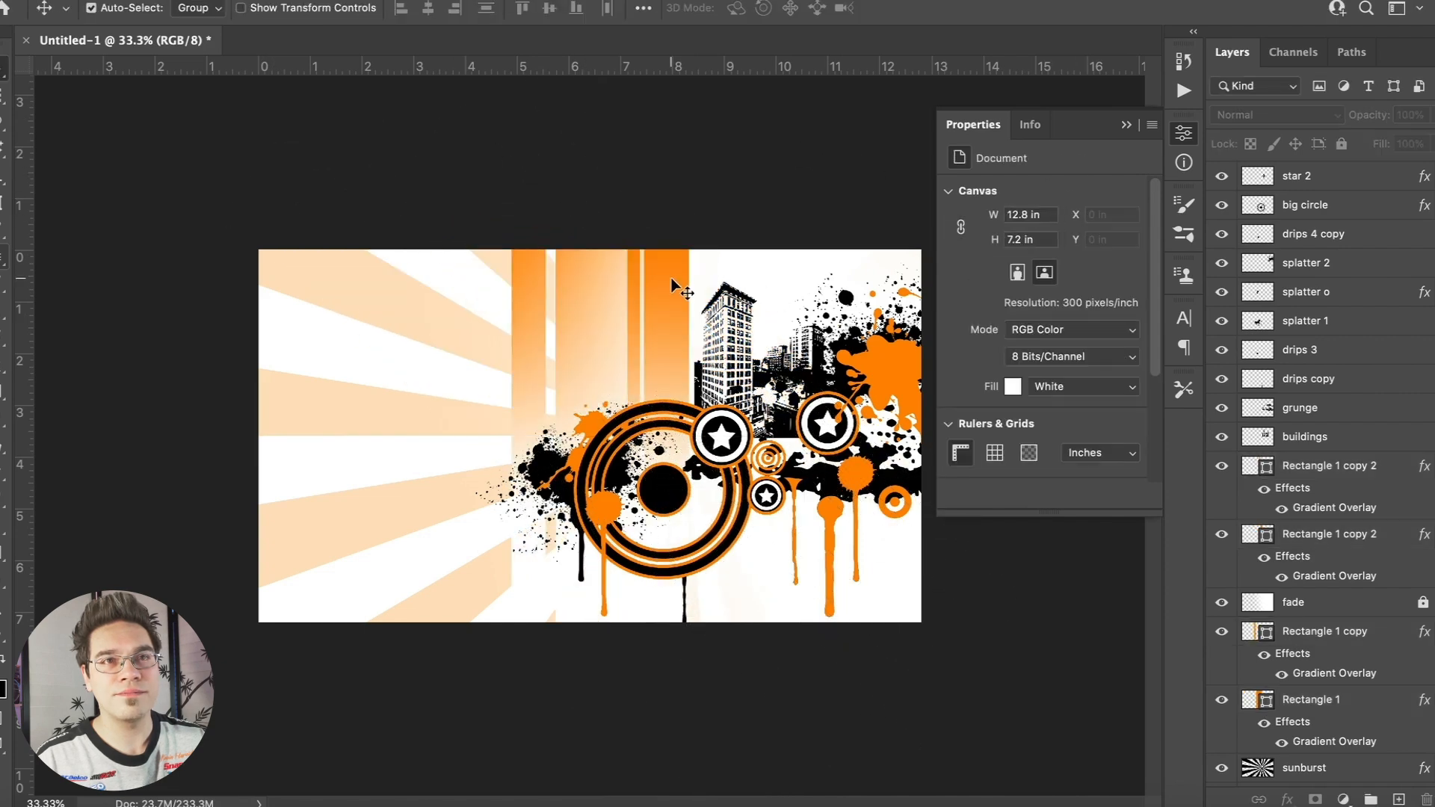
Duplicate the wide gradient stripe and place the copy behind the smaller buildings and the black splatter, above the fade layer.
super+click(673, 282)
super+click(587, 338)
drag(587, 338, 828, 278)
key(super+minus)
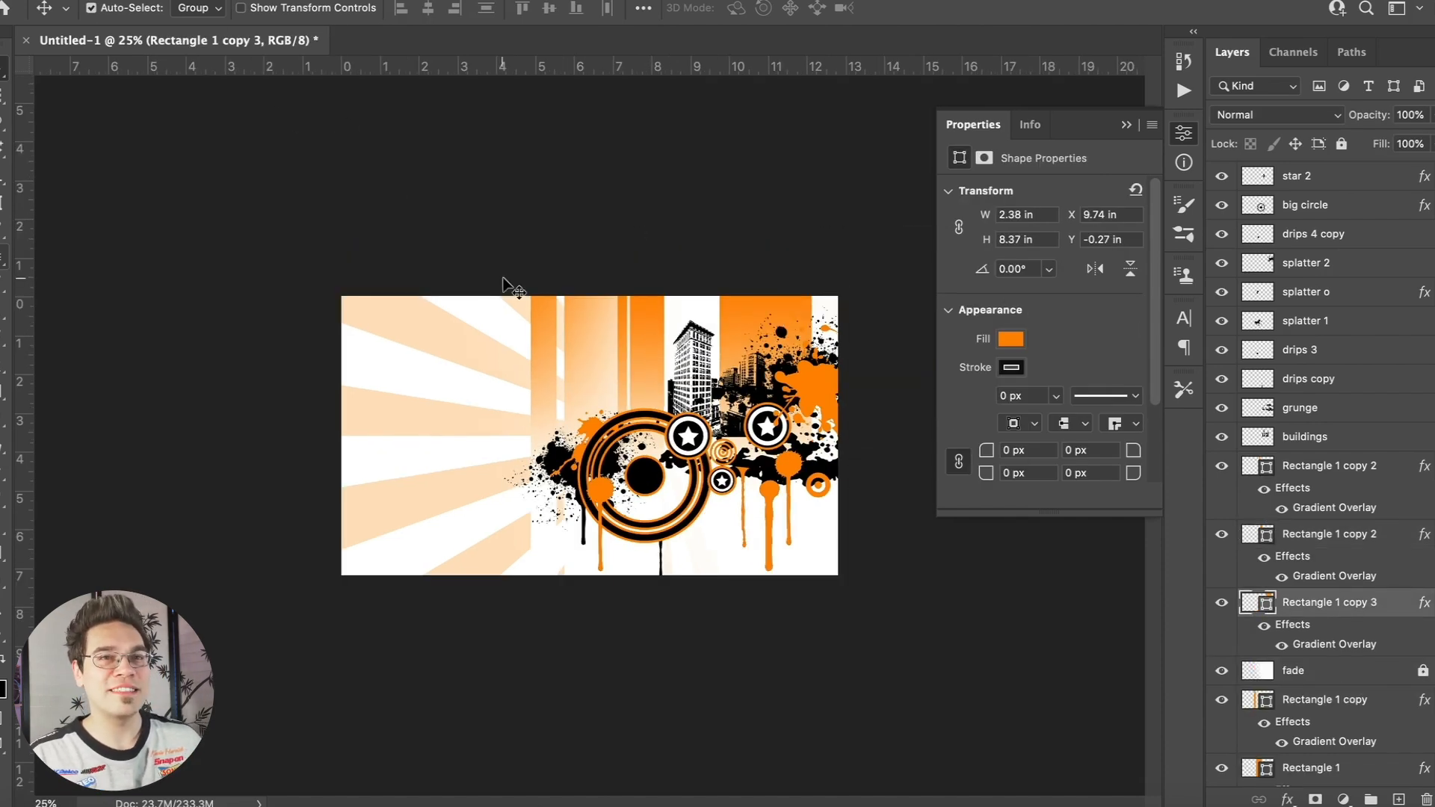
click(921, 358)
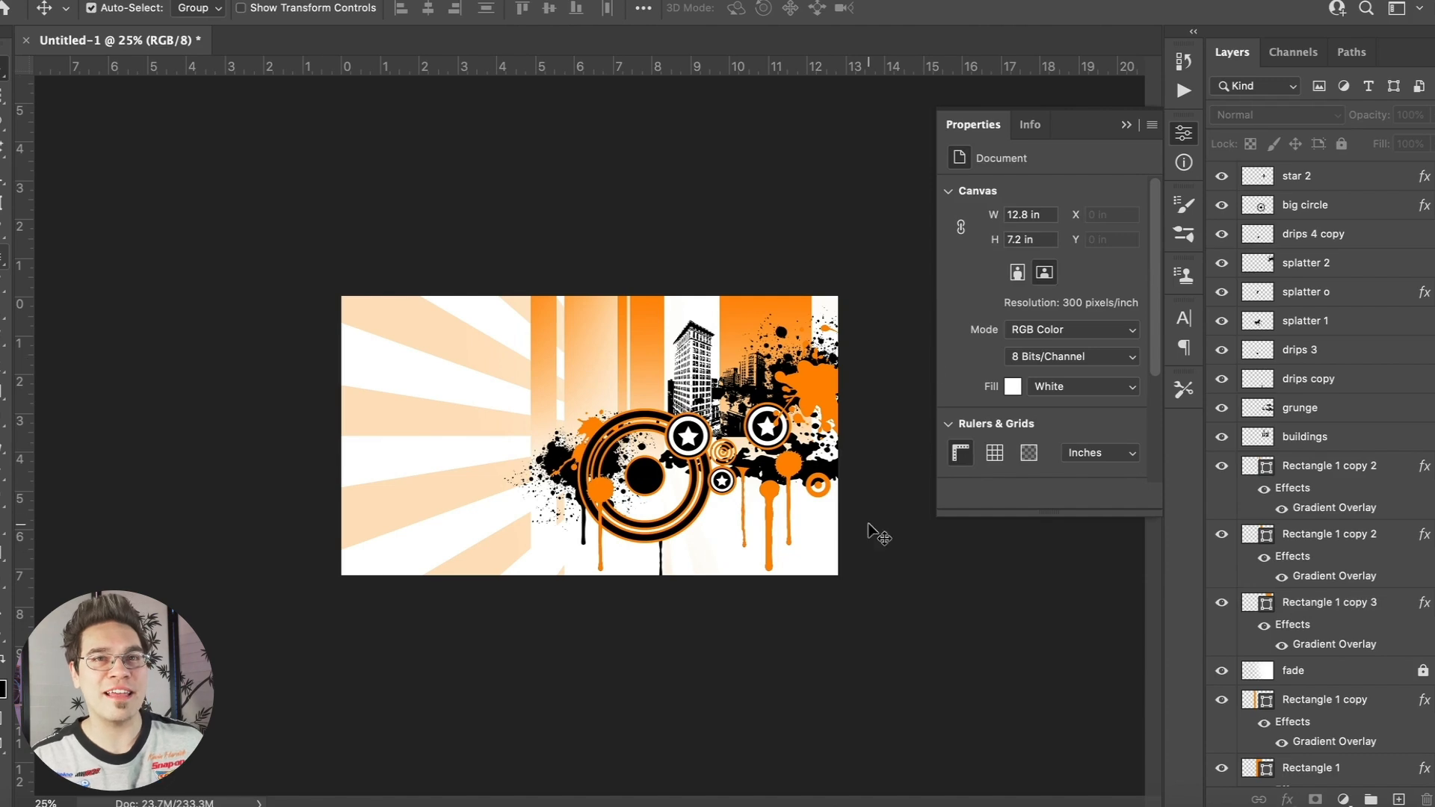
Duplicate the grunge, scale the copy to 29.60%, rotate it upright and place it against the tall building's left side.
click(723, 308)
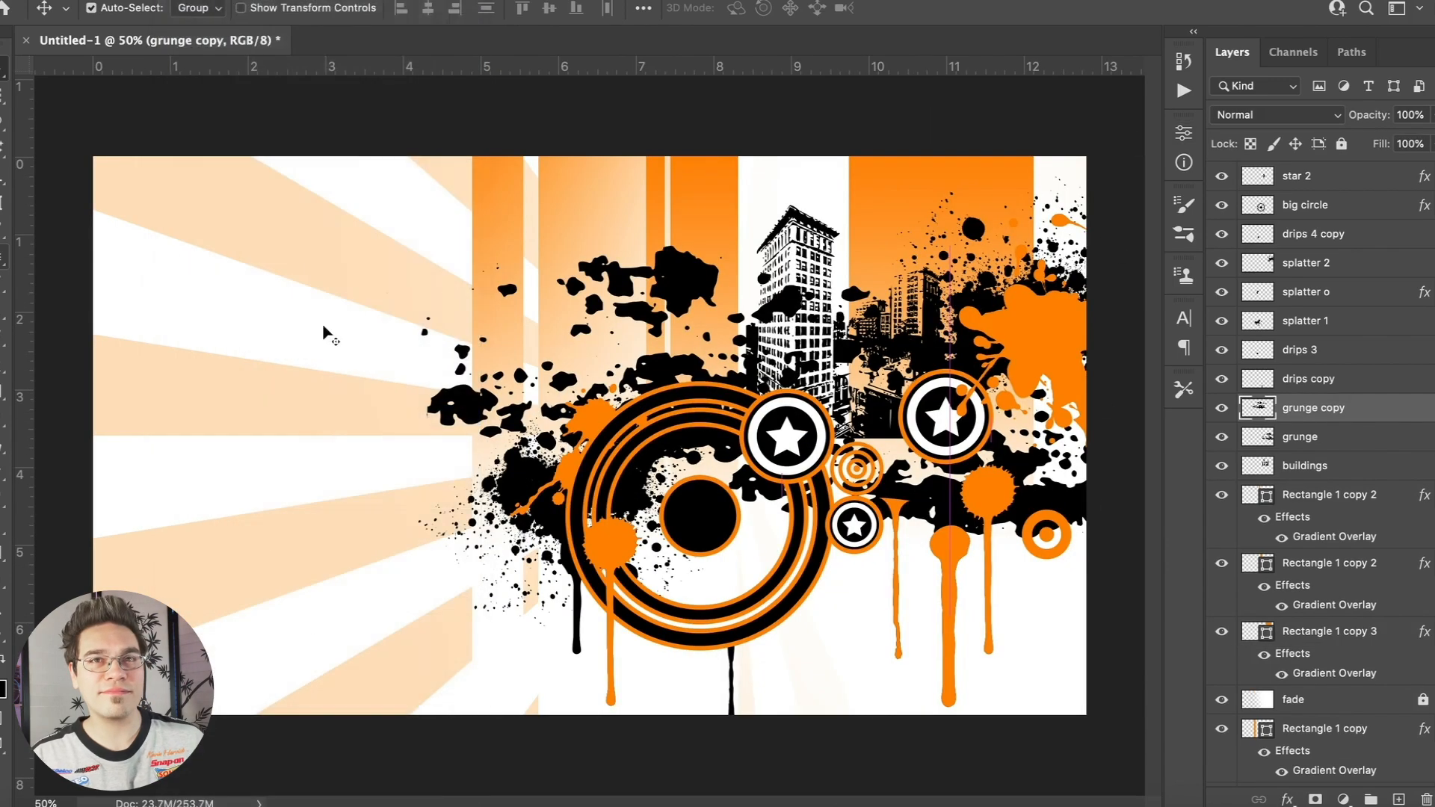
key(ctrl+t)
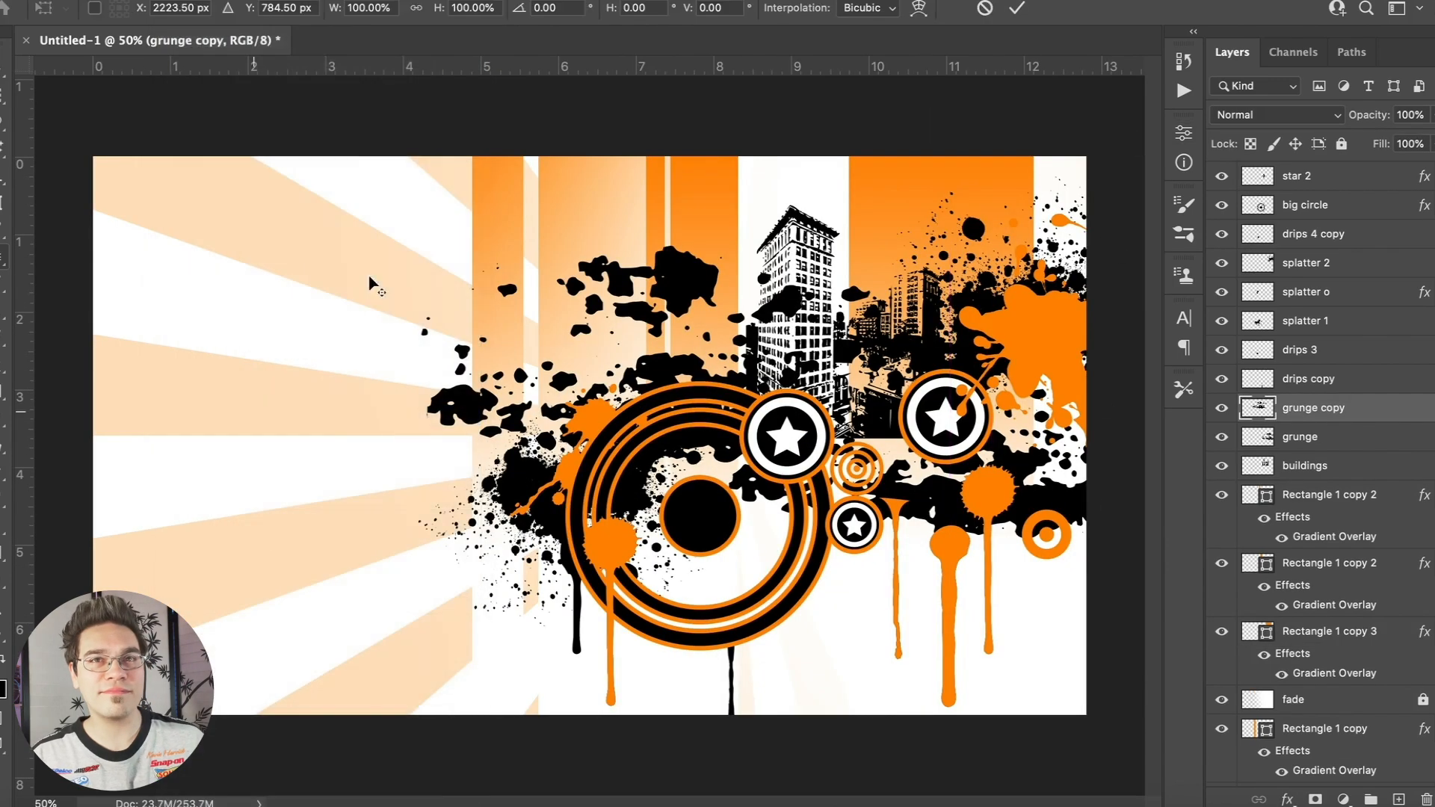
drag(474, 249, 582, 266)
key(super+z)
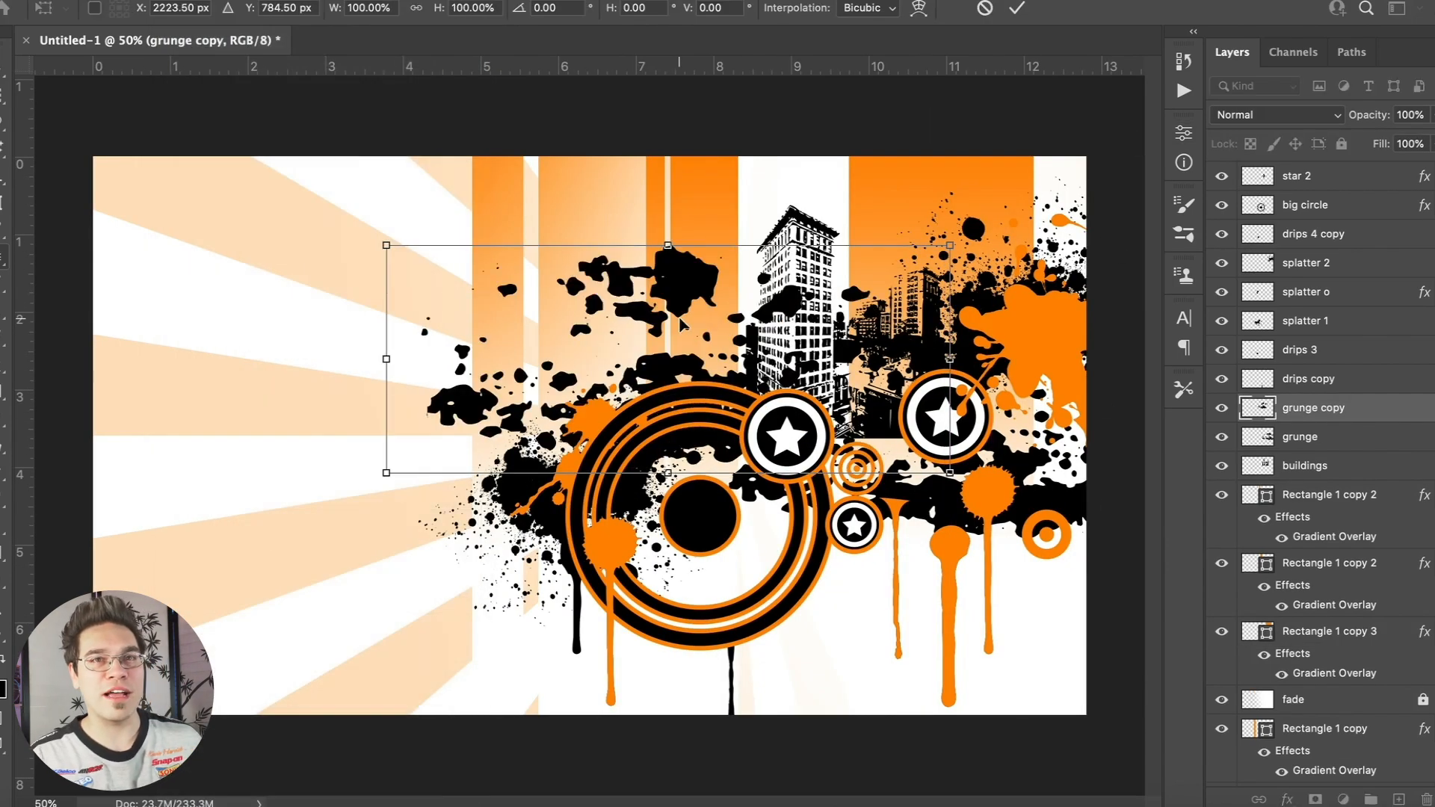
drag(375, 256, 606, 271)
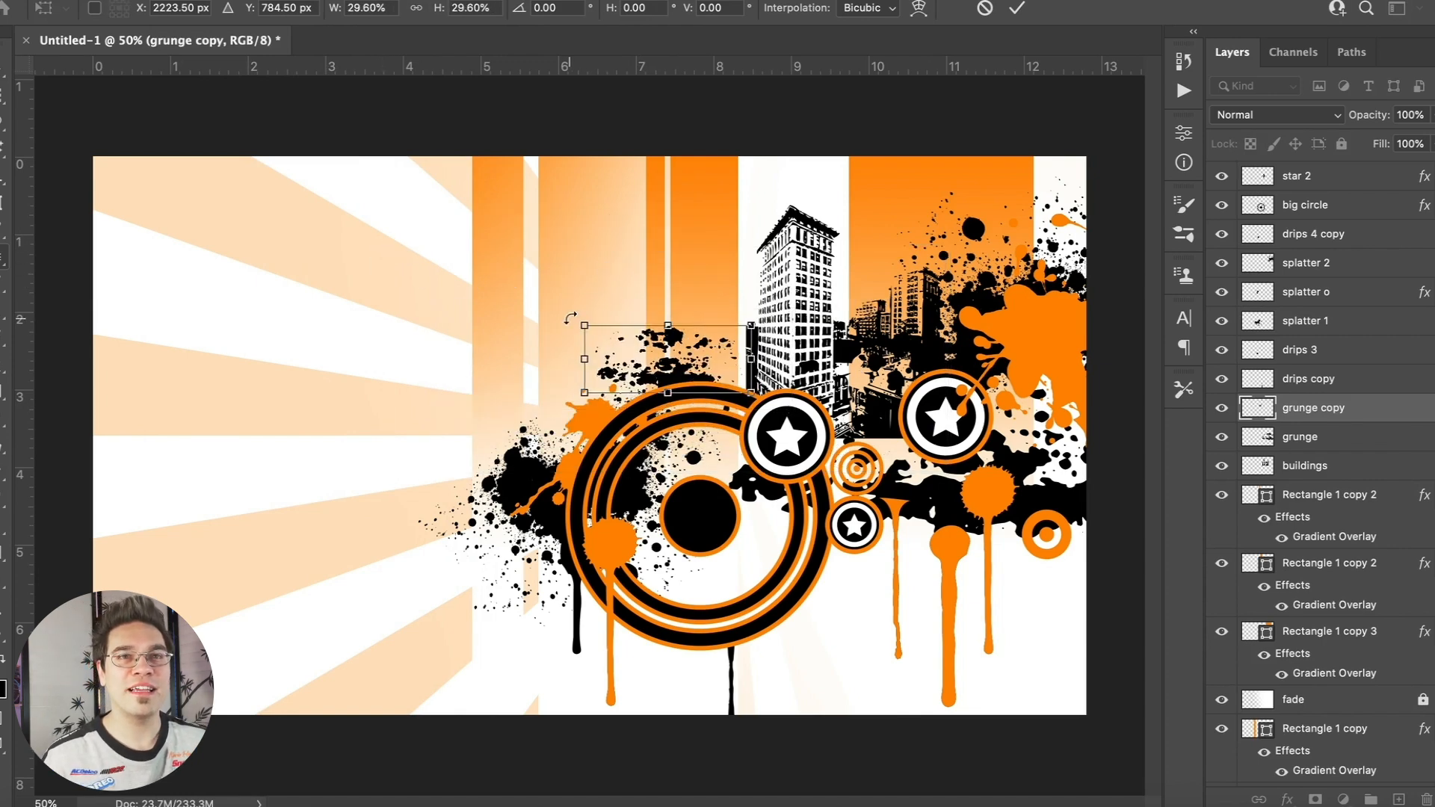
drag(571, 319, 576, 482)
mouse_move(715, 363)
mouse_down()
mouse_move(748, 346)
mouse_move(733, 380)
mouse_up()
key(Return)
key(ctrl+minus)
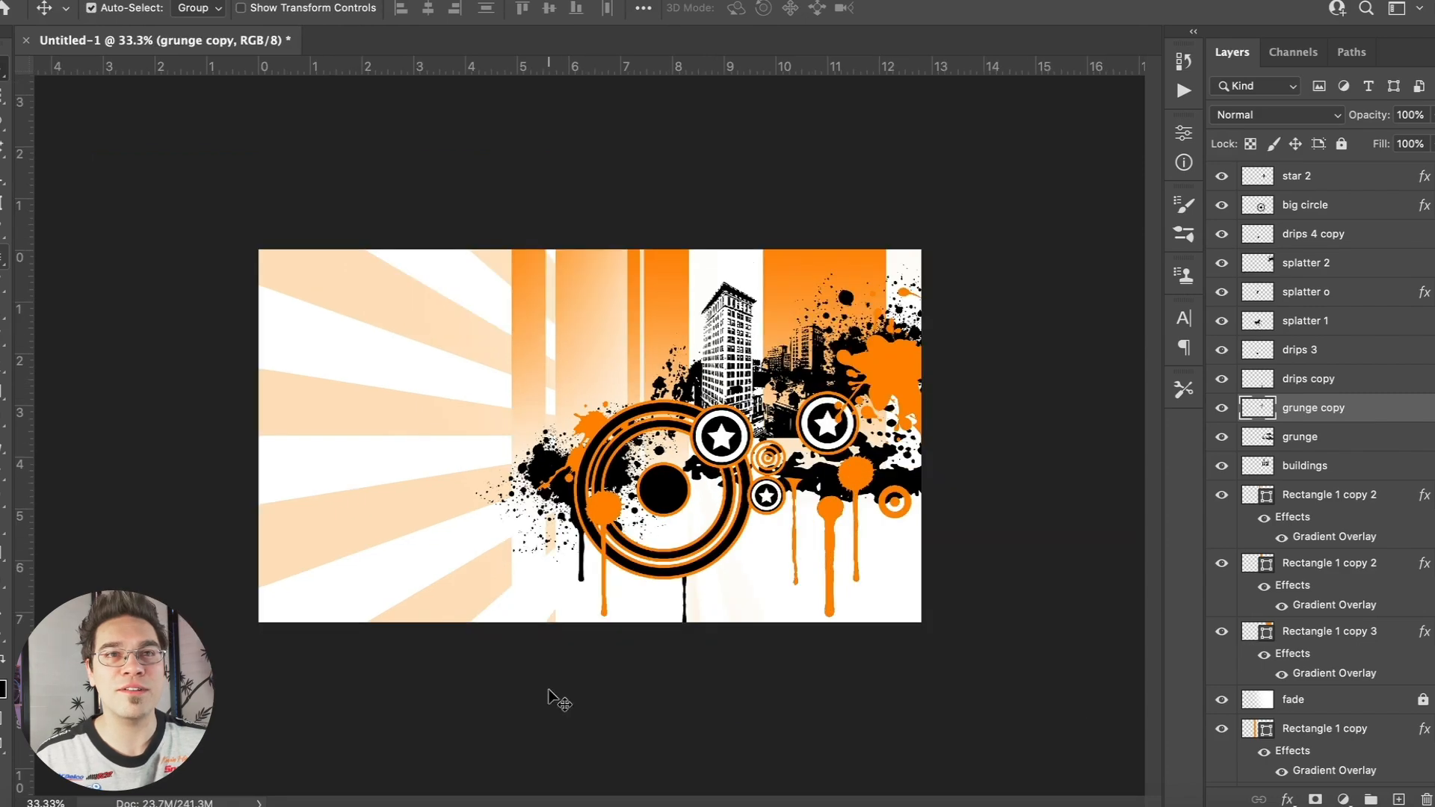
Switch to Illustrator and look through the MetroGrunge kit's artboards for floral swirl ornaments.
right_click(476, 803)
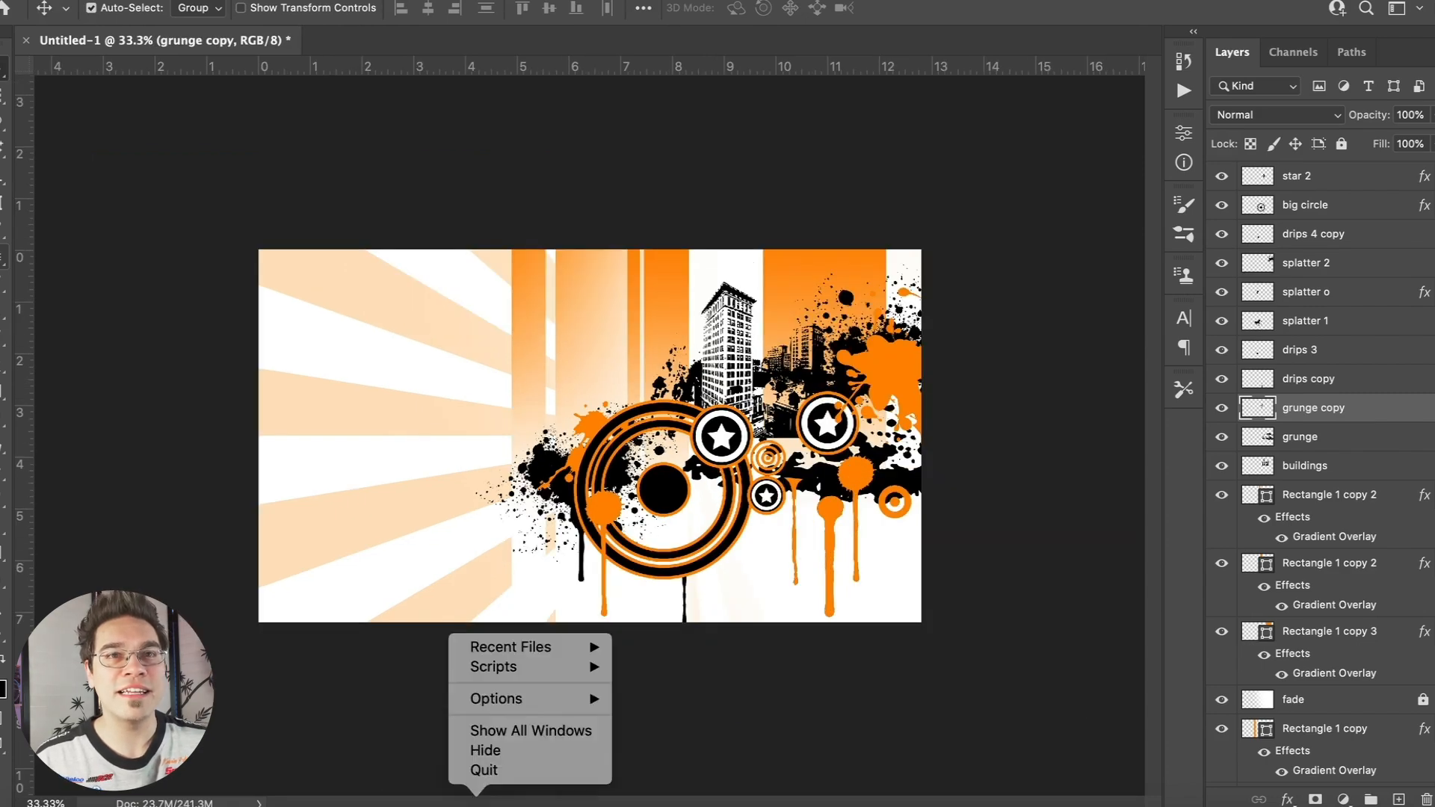
click(413, 725)
click(475, 803)
key(super+minus)
scroll(512, 231, left, 6)
scroll(513, 231, down, 3)
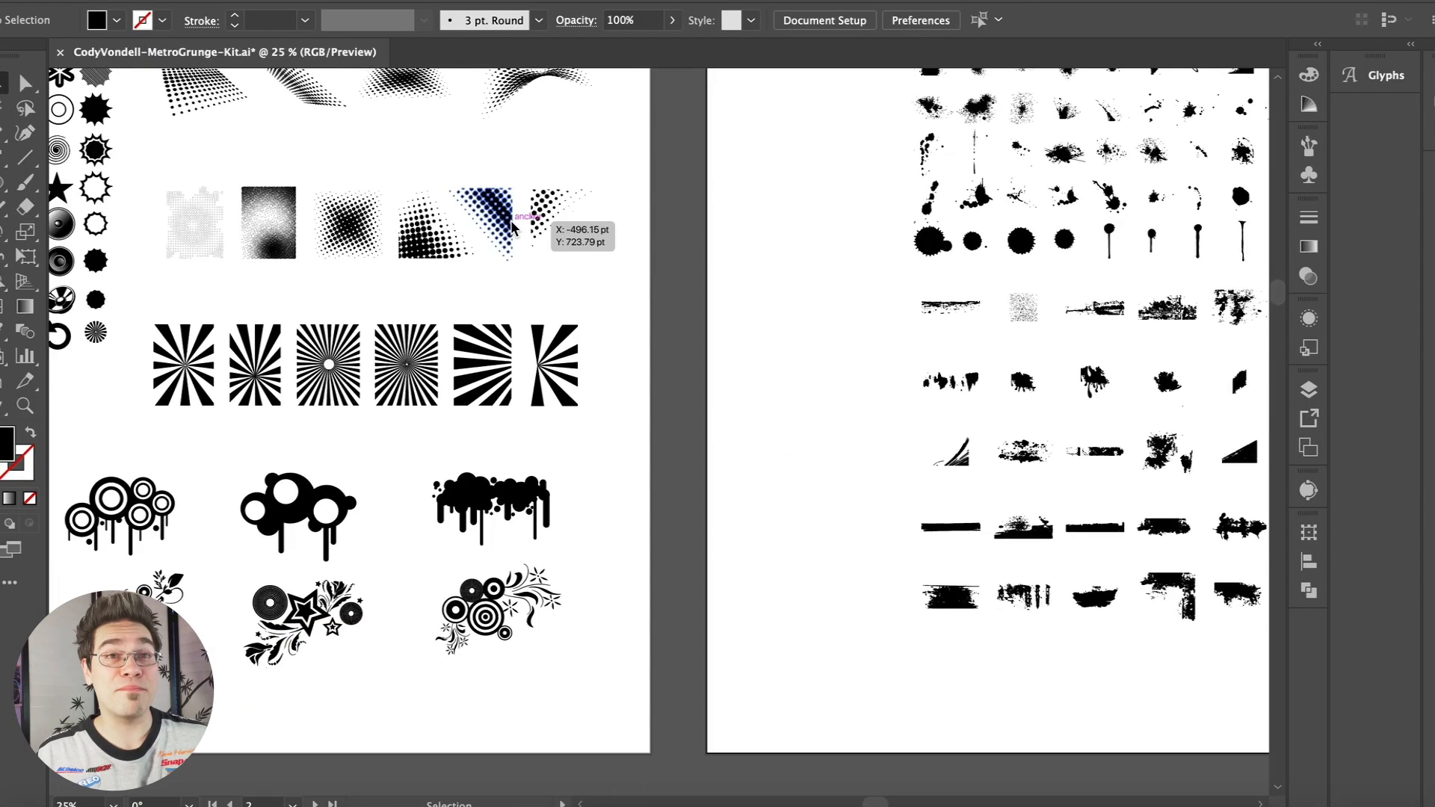
scroll(533, 439, left, 5)
scroll(533, 440, down, 6)
key(super+minus)
key(super+minus)
key(super+equal)
key(super+equal)
scroll(533, 434, right, 7)
key(super+equal)
key(super+equal)
key(super+equal)
key(super+equal)
scroll(534, 440, down, 6)
scroll(534, 440, right, 4)
key(super+minus)
scroll(533, 441, up, 3)
scroll(533, 441, left, 3)
key(super+minus)
scroll(533, 441, up, 10)
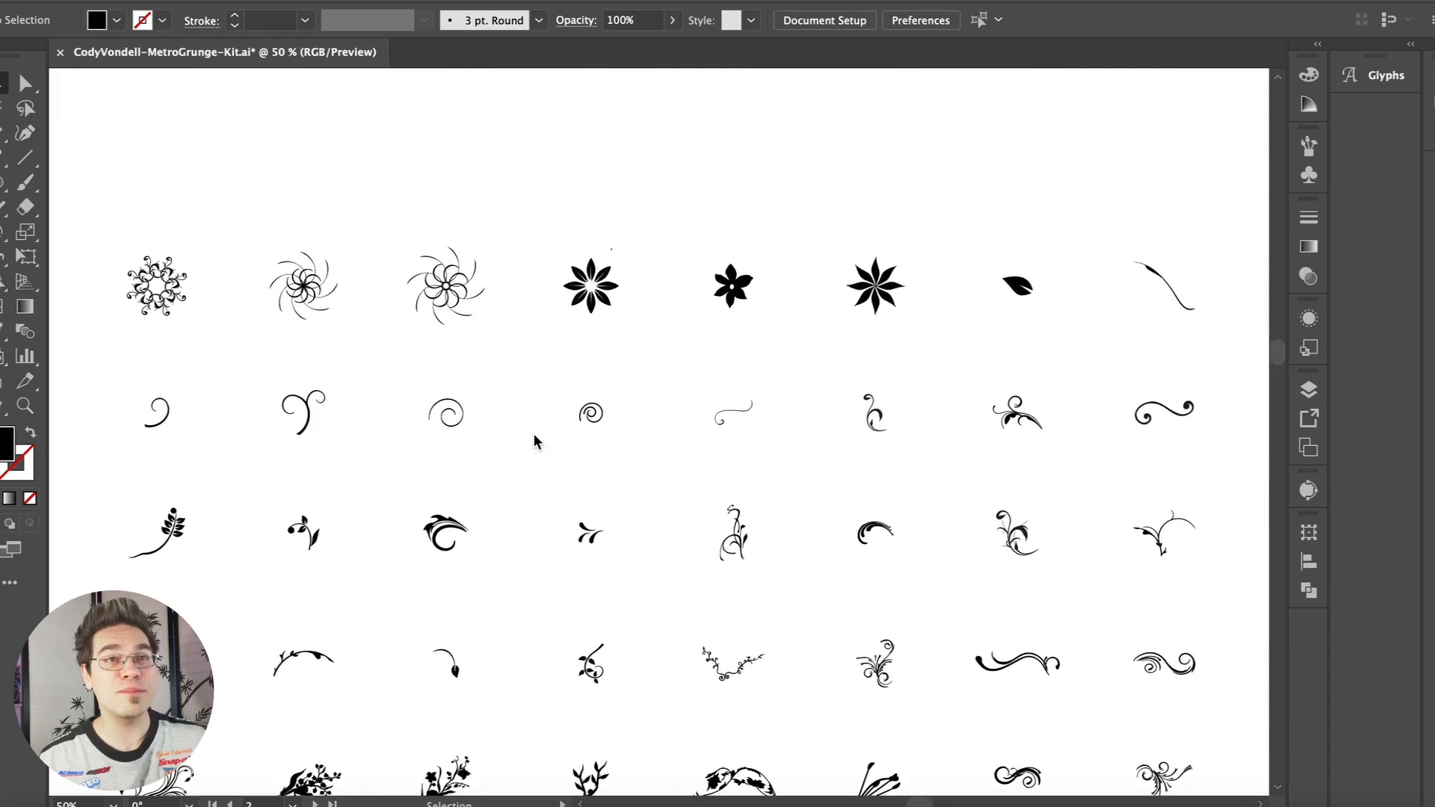
Copy three swirl flourishes from the kit's floral artboard and place them above the loose drips on the pasteboard.
scroll(533, 441, down, 5)
key(a)
drag(688, 295, 766, 404)
drag(698, 318, 1161, 374)
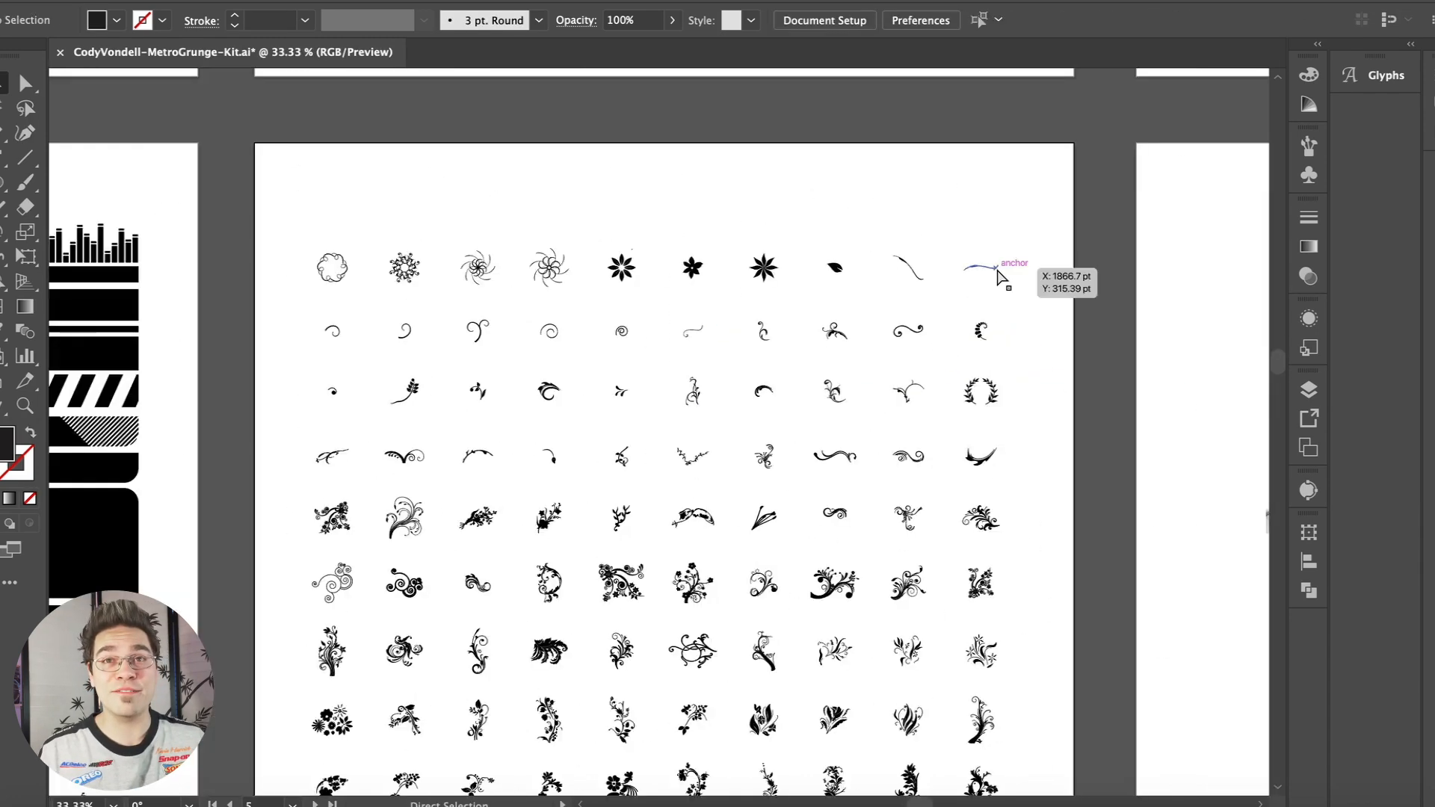
key(super+minus)
scroll(999, 276, up, 10)
key(super+plus)
key(super+v)
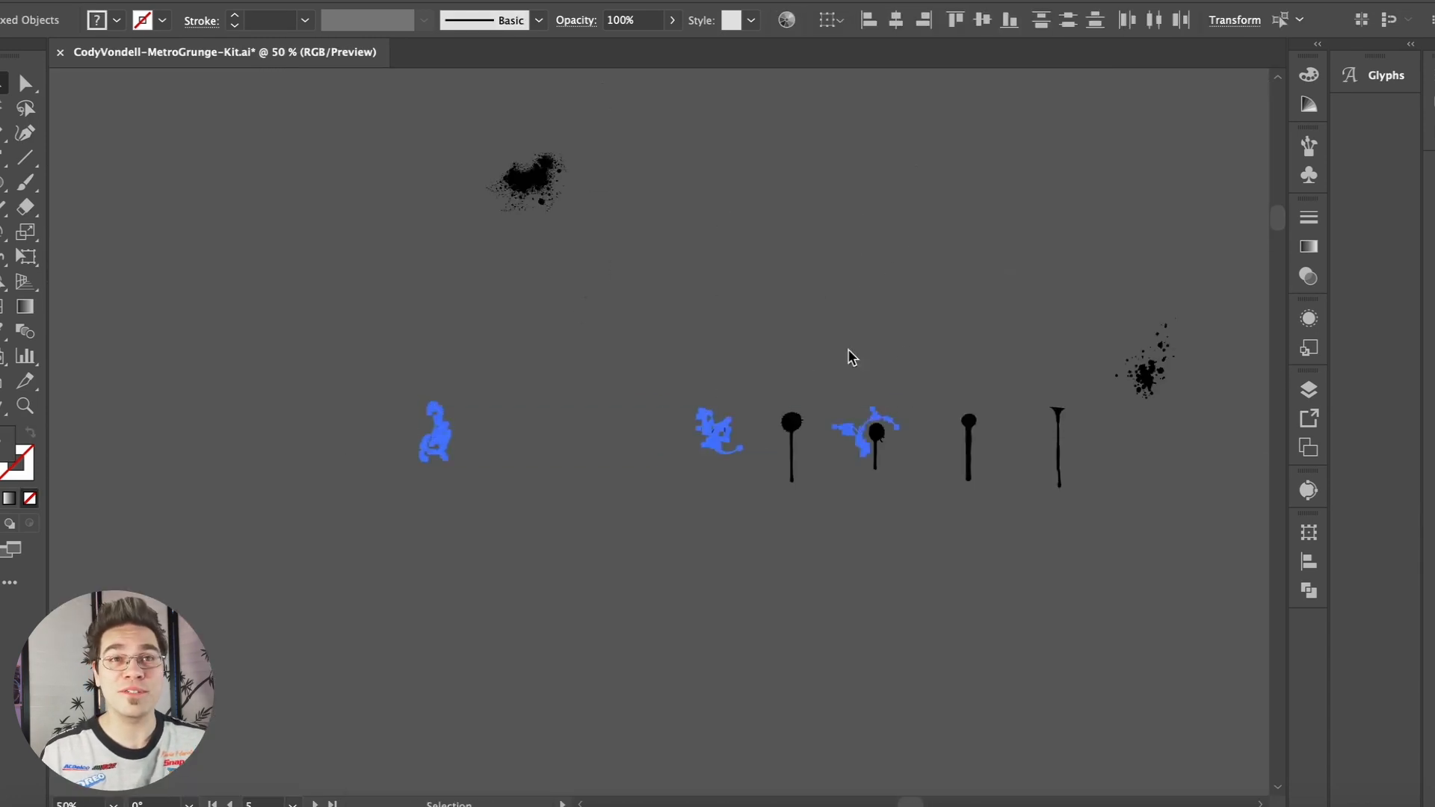
drag(714, 426, 702, 321)
Copy the first flourish into Photoshop, enlarge it to about 328%, rotate it -105° and place it at the big circle's lower left.
click(453, 280)
click(429, 334)
click(522, 805)
key(super+v)
key(Return)
drag(577, 411, 425, 602)
drag(541, 376, 553, 532)
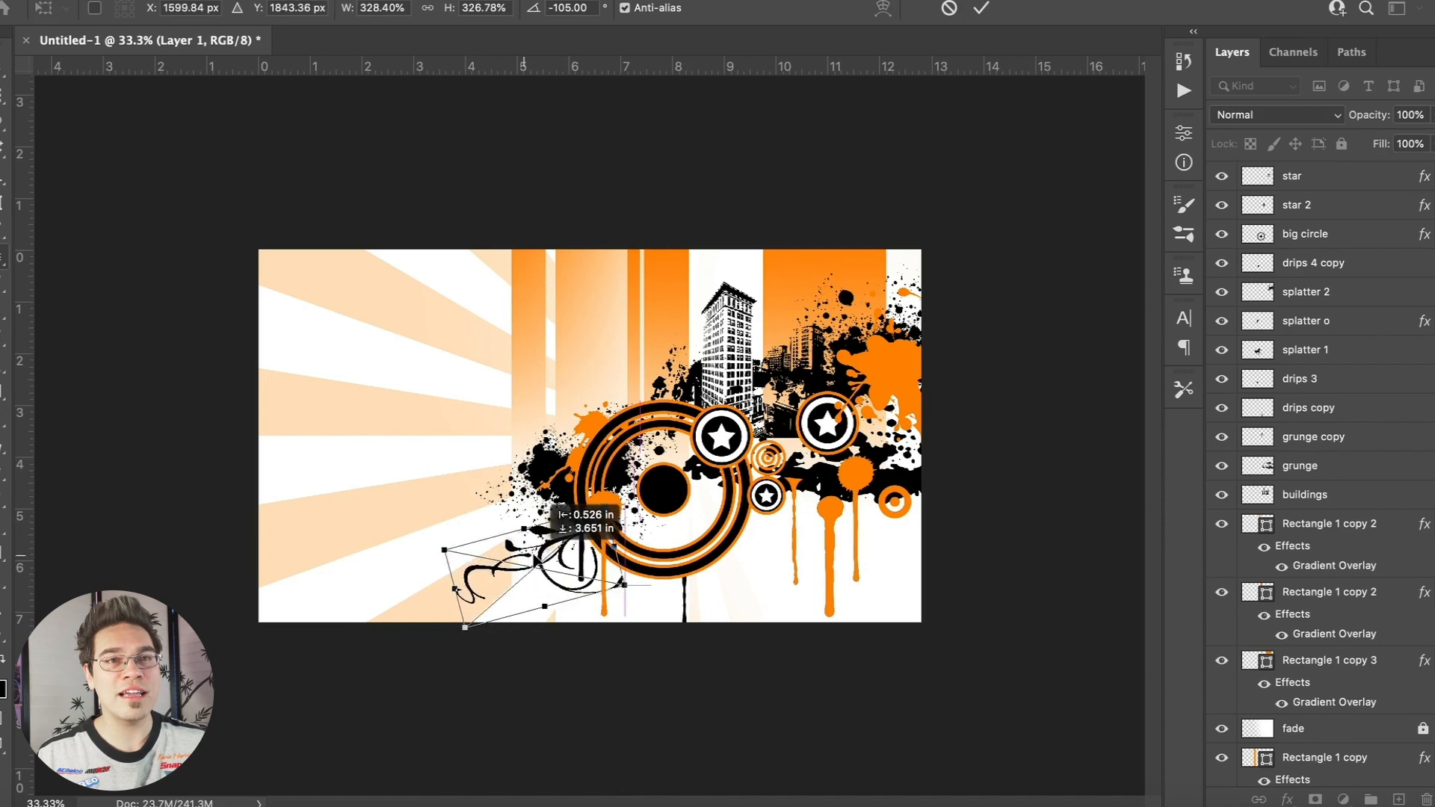
key(Return)
Copy the middle flourish from Illustrator into Photoshop, enlarge it and place it over the orange splatter at the canvas's upper right.
click(472, 804)
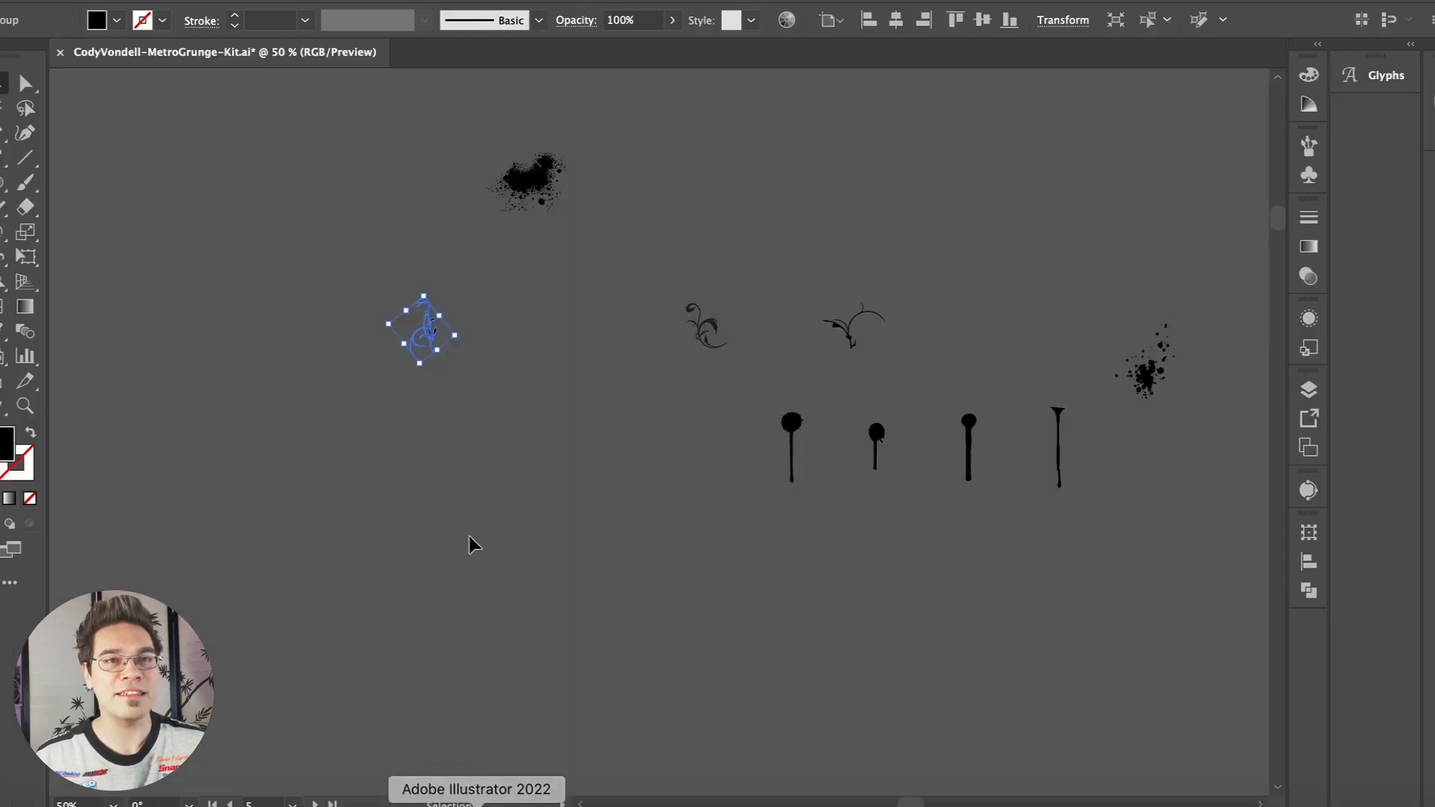
click(520, 804)
key(ctrl+v)
key(Return)
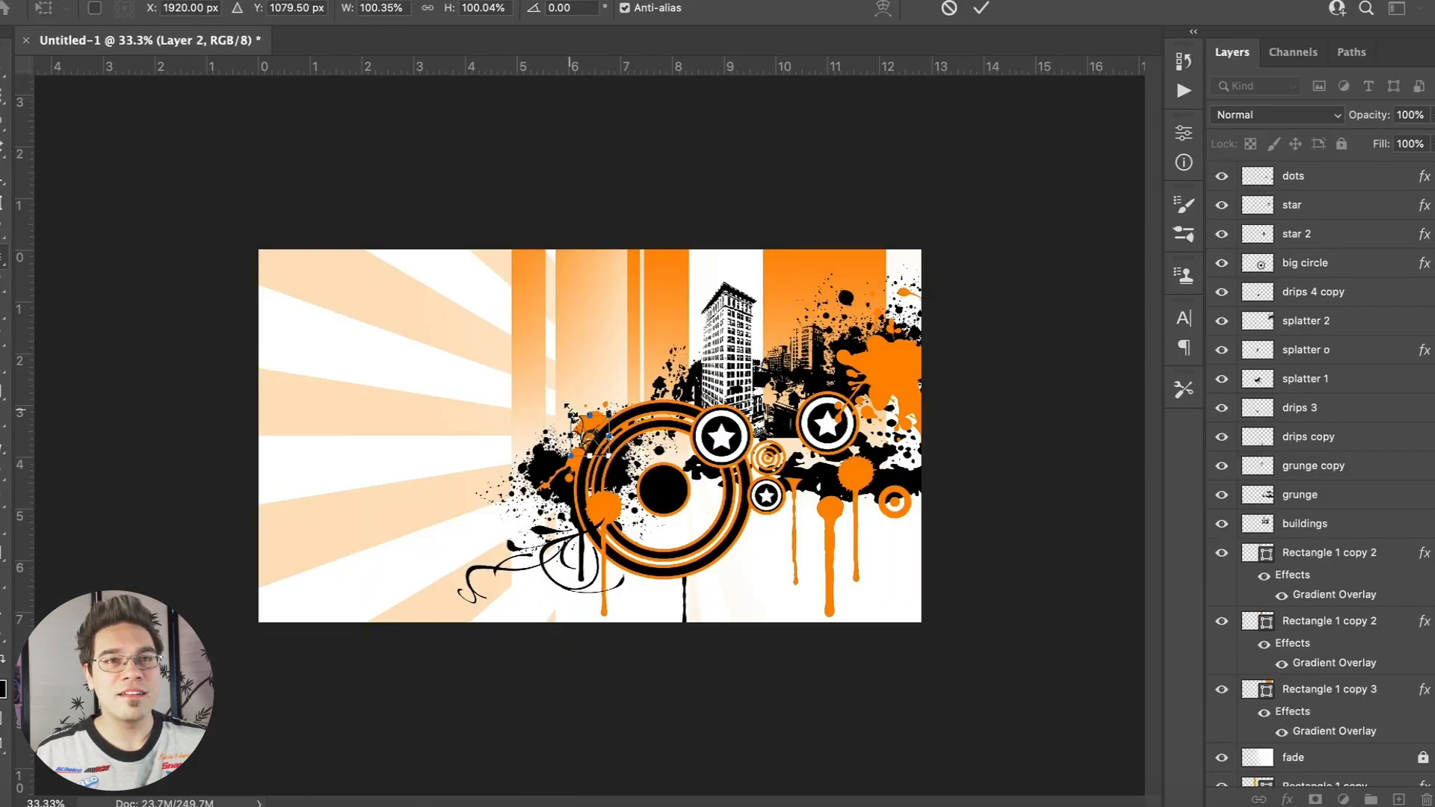
drag(508, 360, 807, 292)
drag(890, 365, 907, 365)
key(Return)
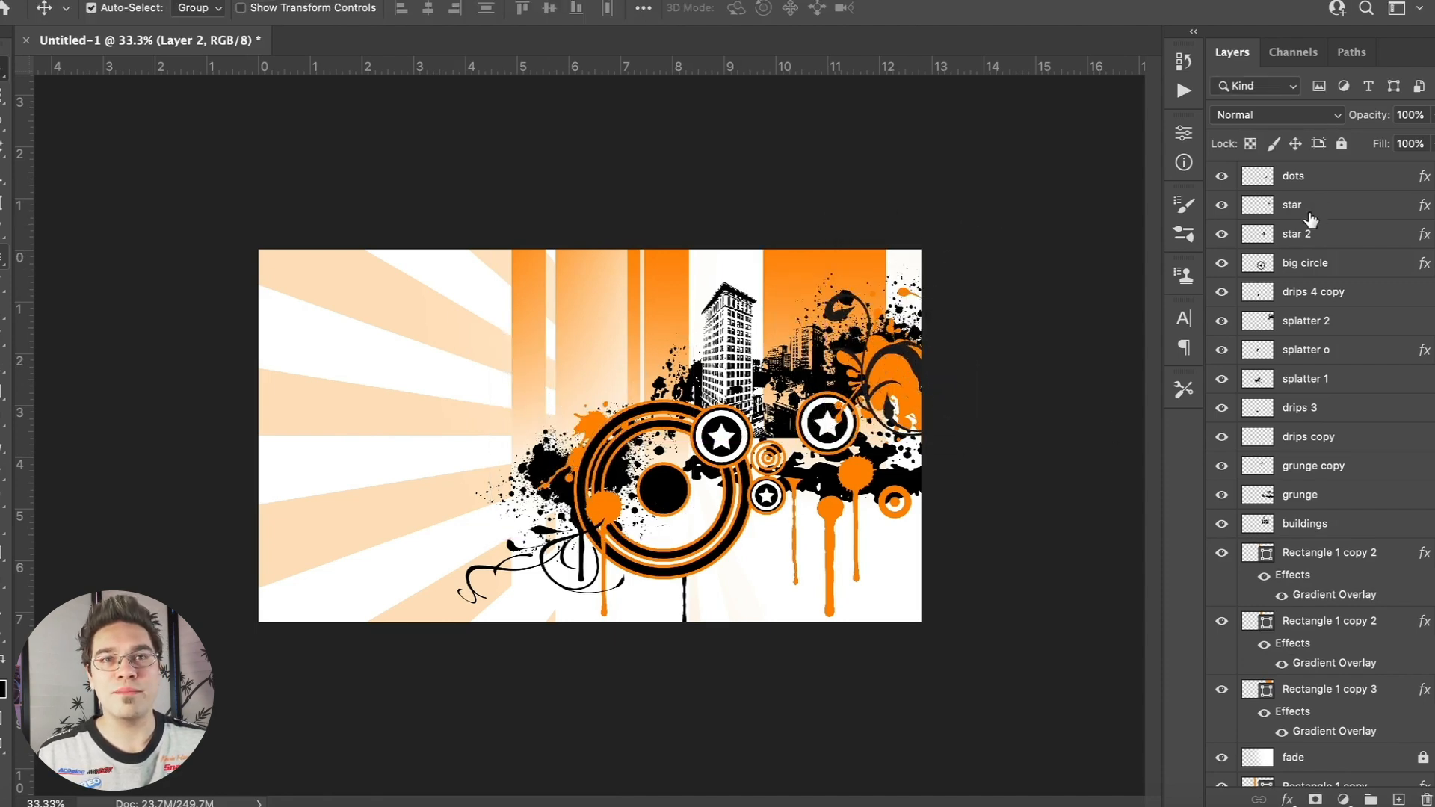
Add a Color Overlay to the upper-right flourish, rasterize its layer style and move it up about 0.8 in.
scroll(1307, 230, up, 5)
double_click(1342, 180)
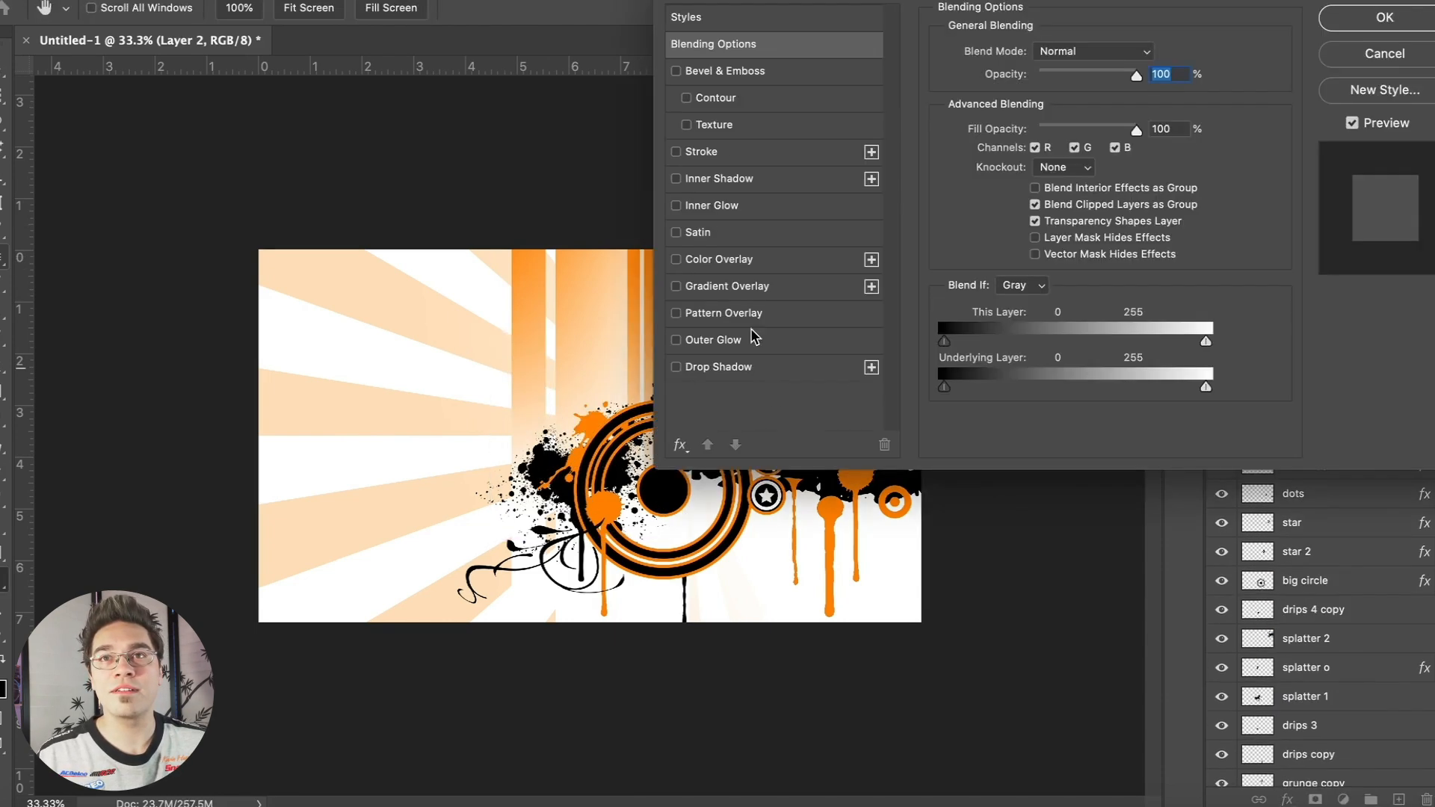
click(705, 261)
click(1239, 56)
click(927, 699)
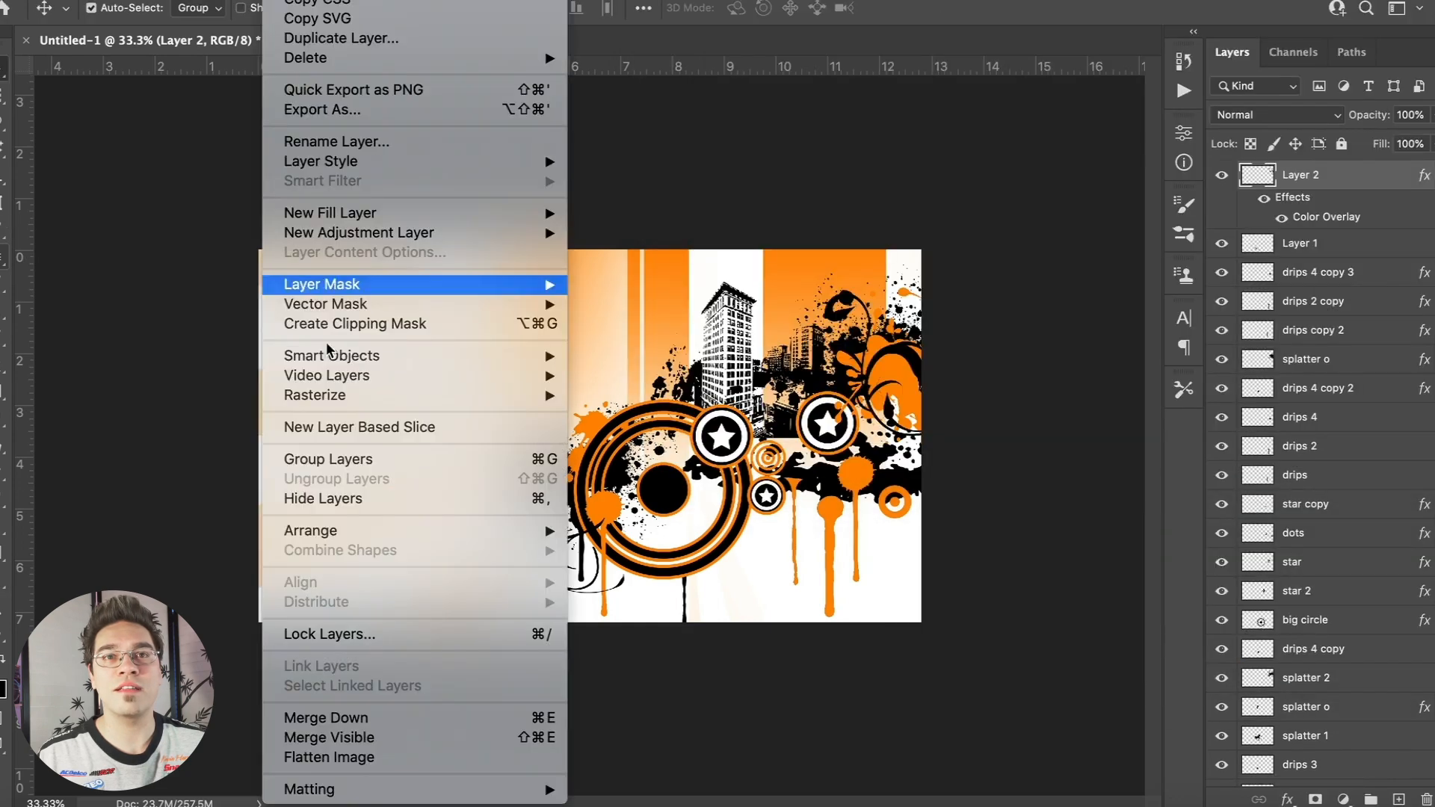
mouse_move(523, 395)
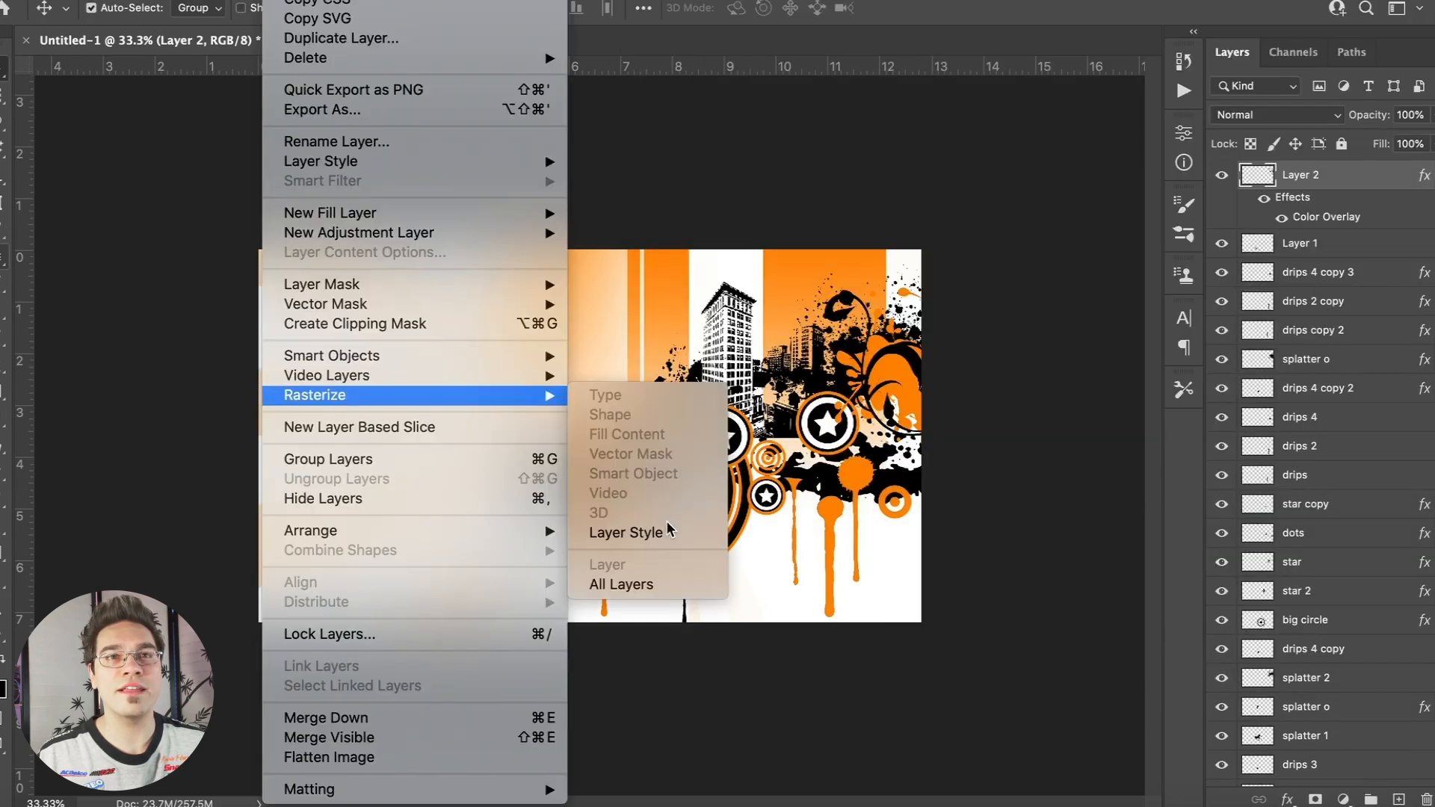
click(668, 521)
drag(899, 364, 903, 322)
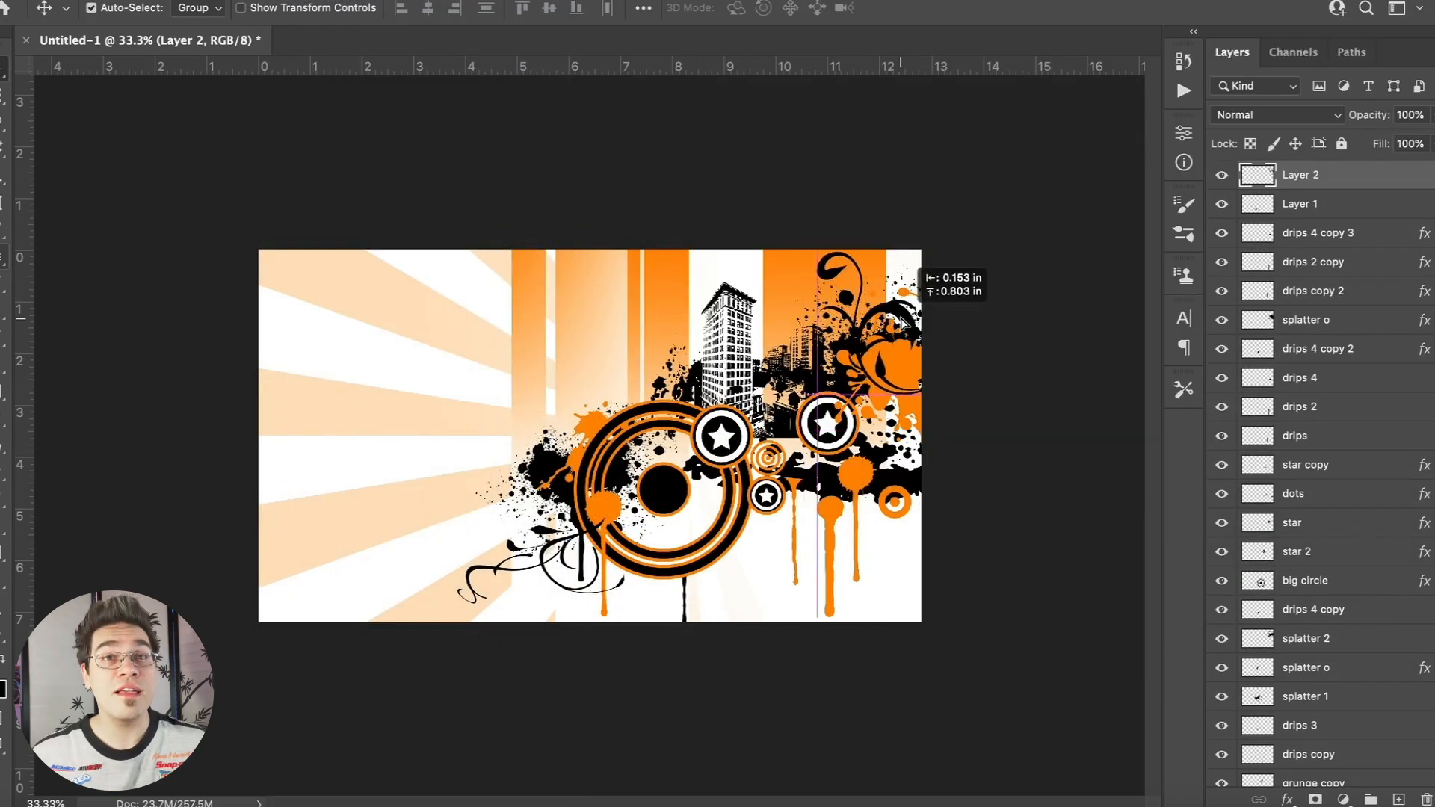
Copy the arched flourish from Illustrator, paste it into Photoshop just above Rectangle 1 and transform it beside the big circle.
click(476, 805)
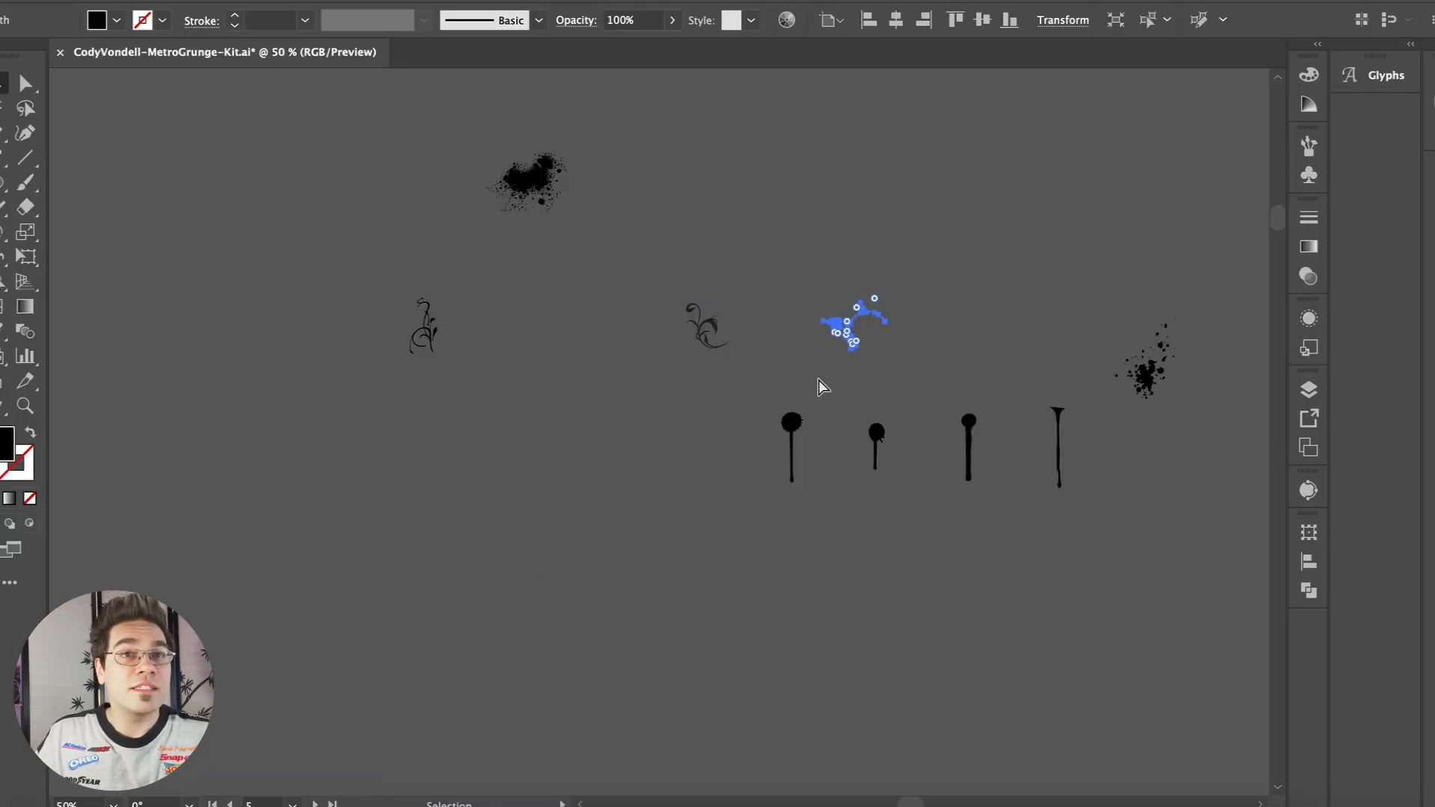
click(516, 805)
key(super+v)
key(Return)
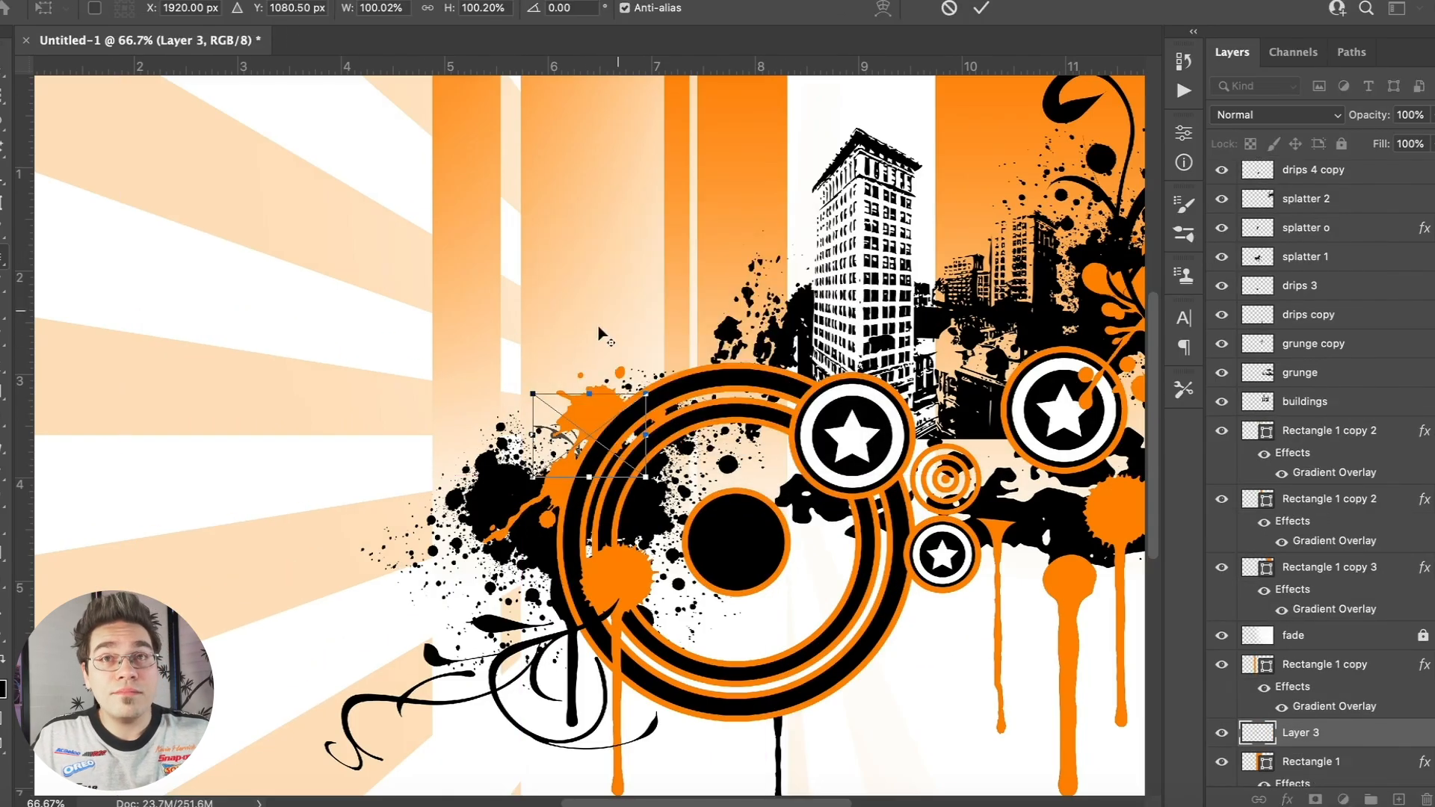
drag(580, 426, 503, 109)
drag(458, 201, 648, 385)
key(Return)
Move the arched flourish beneath the small star circle and black grunge, bring its layer forward and adjust it with Free Transform.
drag(859, 537, 1061, 611)
key(super+bracketright)
key(super+bracketright)
key(super+bracketright)
key(super+bracketright)
key(super+minus)
key(super+minus)
key(super+plus)
click(170, 2)
click(262, 416)
drag(716, 582, 752, 652)
key(Return)
Move the thick orange drip under the small orange ring on the right and send its layer back to just above Rectangle 1 copy 3.
drag(949, 541, 1033, 504)
key(super+bracketleft)
key(super+bracketleft)
key(super+bracketleft)
key(super+bracketleft)
key(super+bracketleft)
key(super+bracketleft)
key(super+bracketleft)
key(super+bracketleft)
key(super+bracketleft)
key(super+bracketleft)
key(super+bracketleft)
key(super+bracketleft)
key(super+bracketleft)
key(super+bracketleft)
key(super+bracketleft)
key(super+bracketleft)
key(super+bracketleft)
key(super+bracketleft)
key(super+bracketleft)
key(super+bracketleft)
key(super+bracketleft)
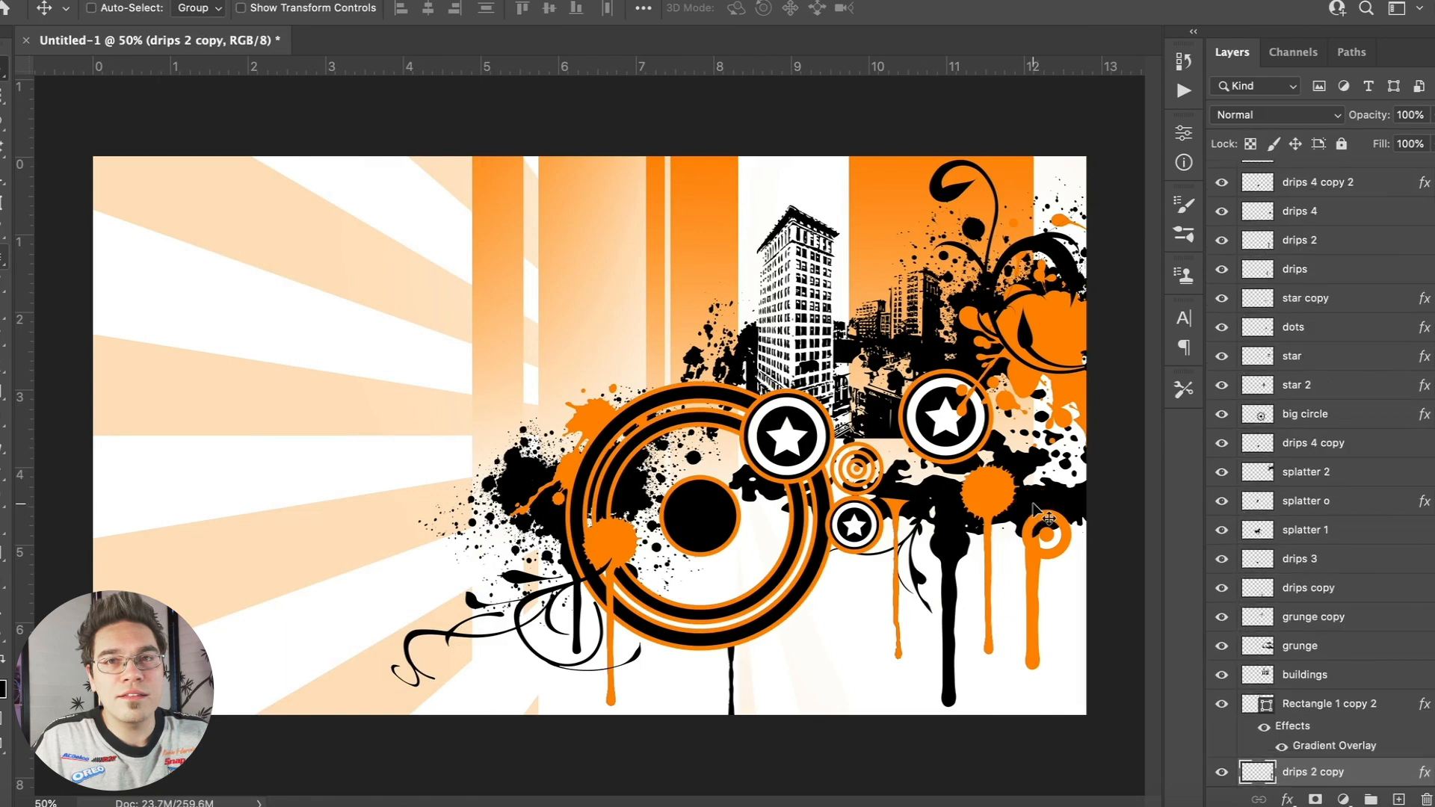
key(super+bracketleft)
key(super+bracketleft)
key(super+bracketleft)
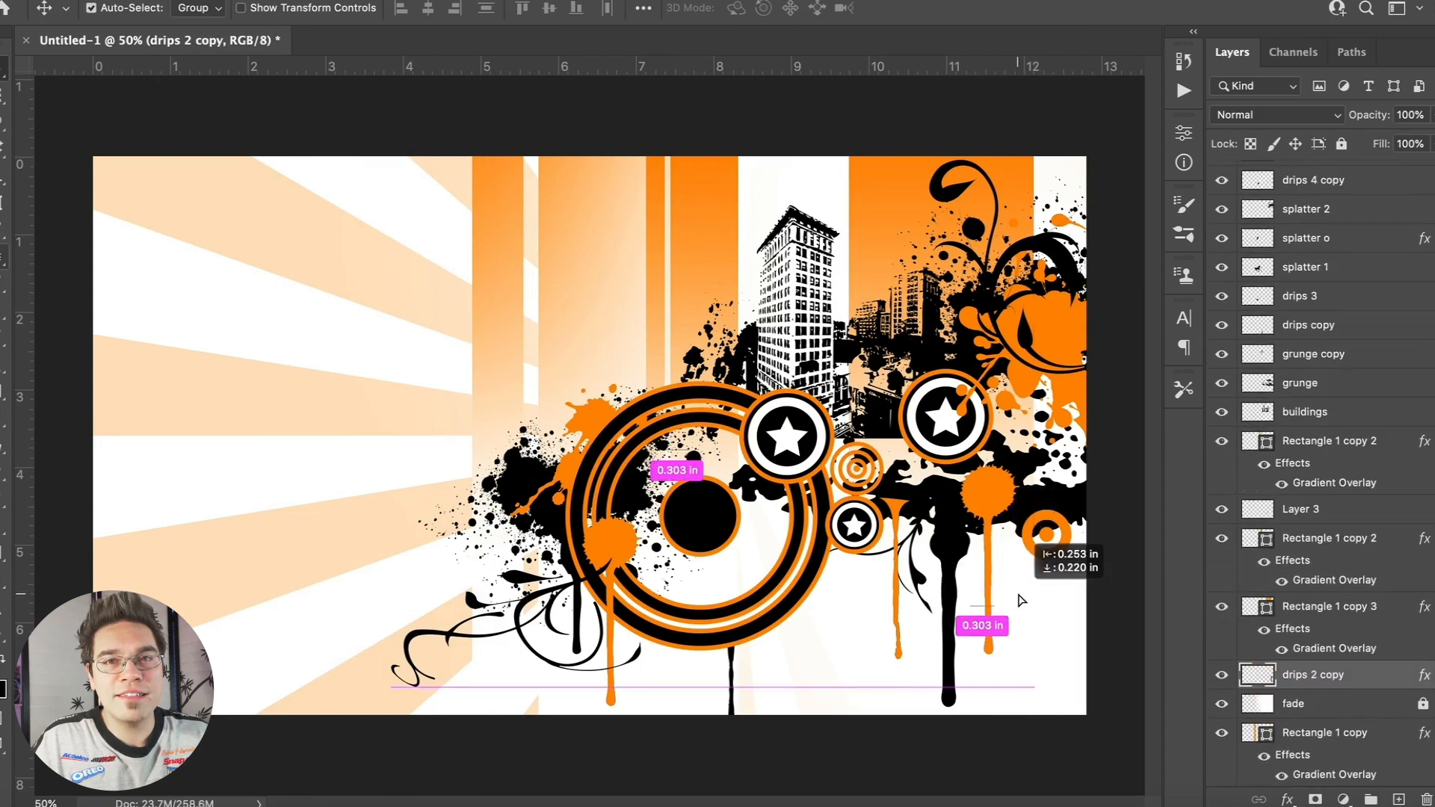
key(super+bracketright)
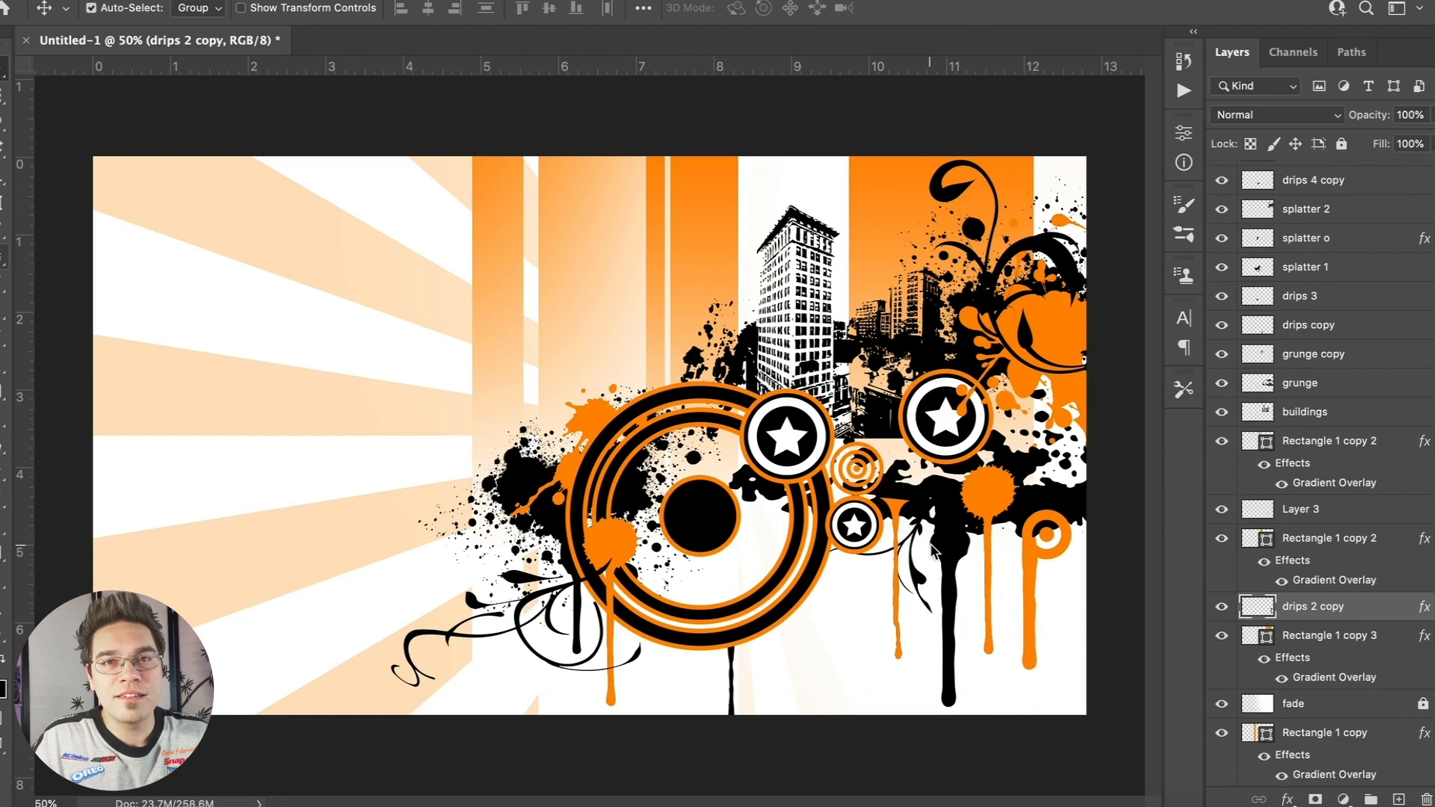
Move the right orange splat drip to the big circle's lower left, scale it down and stack it between grunge copy and grunge.
drag(1000, 537, 625, 578)
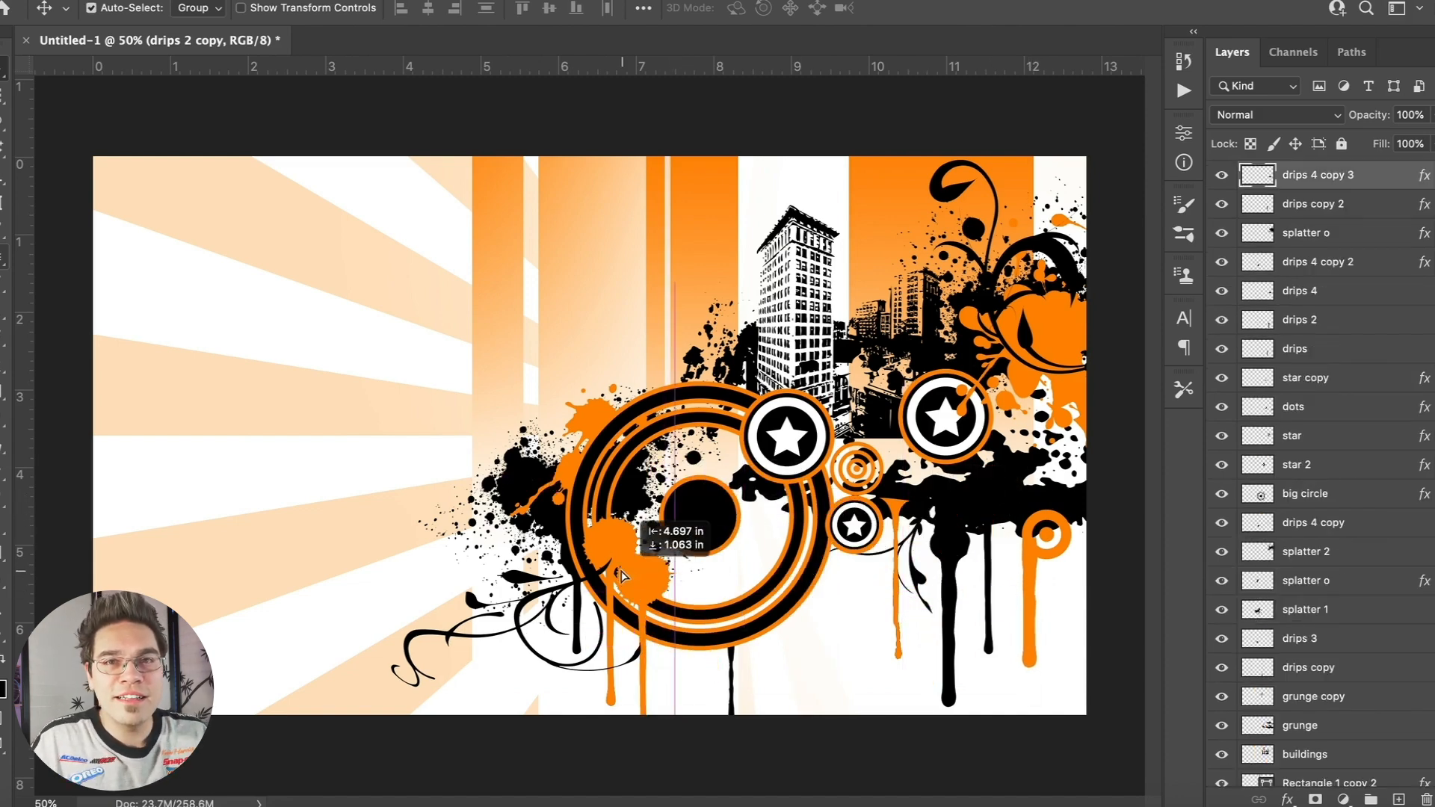
click(200, 415)
drag(556, 509, 570, 544)
key(Return)
drag(1316, 175, 1321, 711)
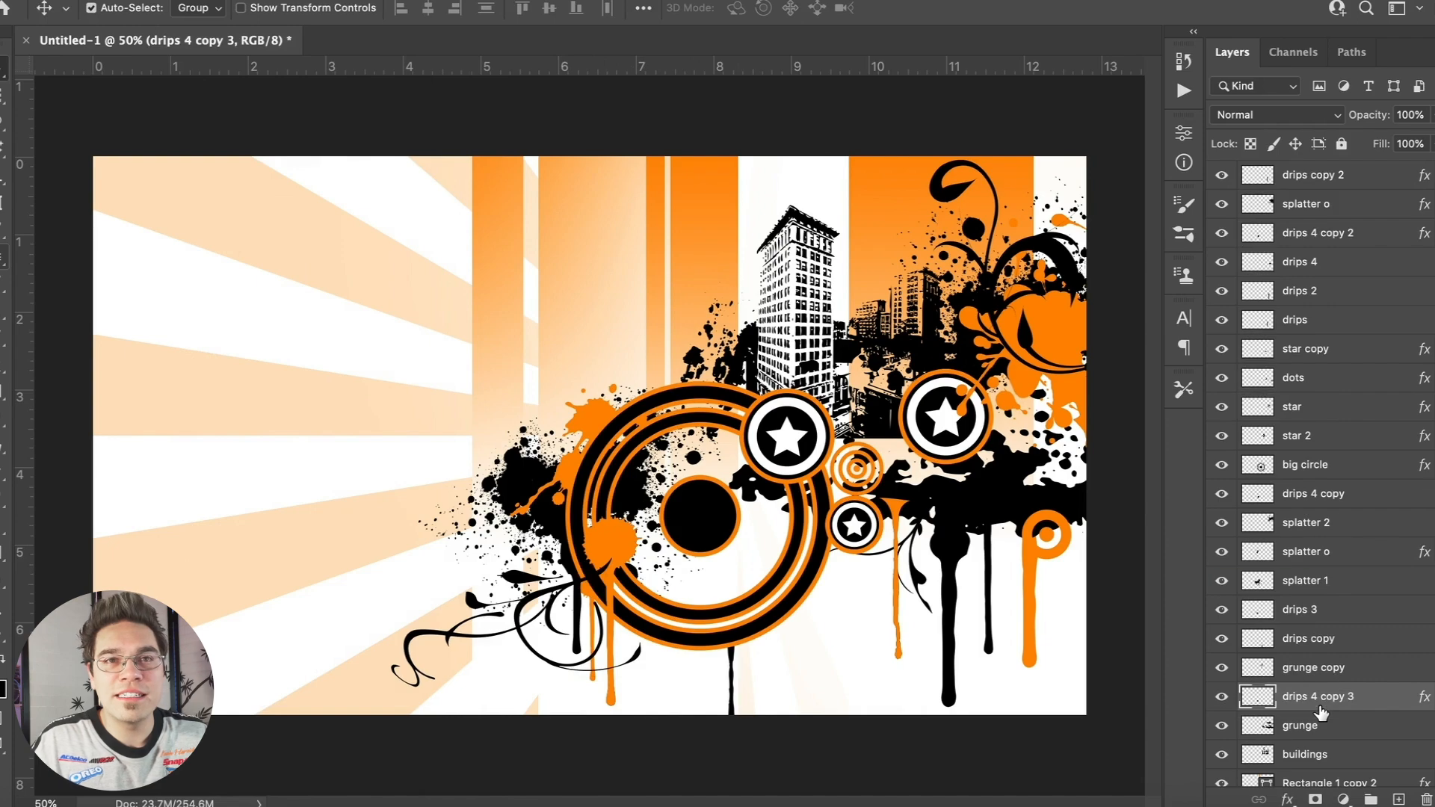
Shift the black drip behind the left orange drip right and up, and raise the thick black drip on the right slightly.
click(623, 550)
key(super+1)
scroll(628, 681, down, 5)
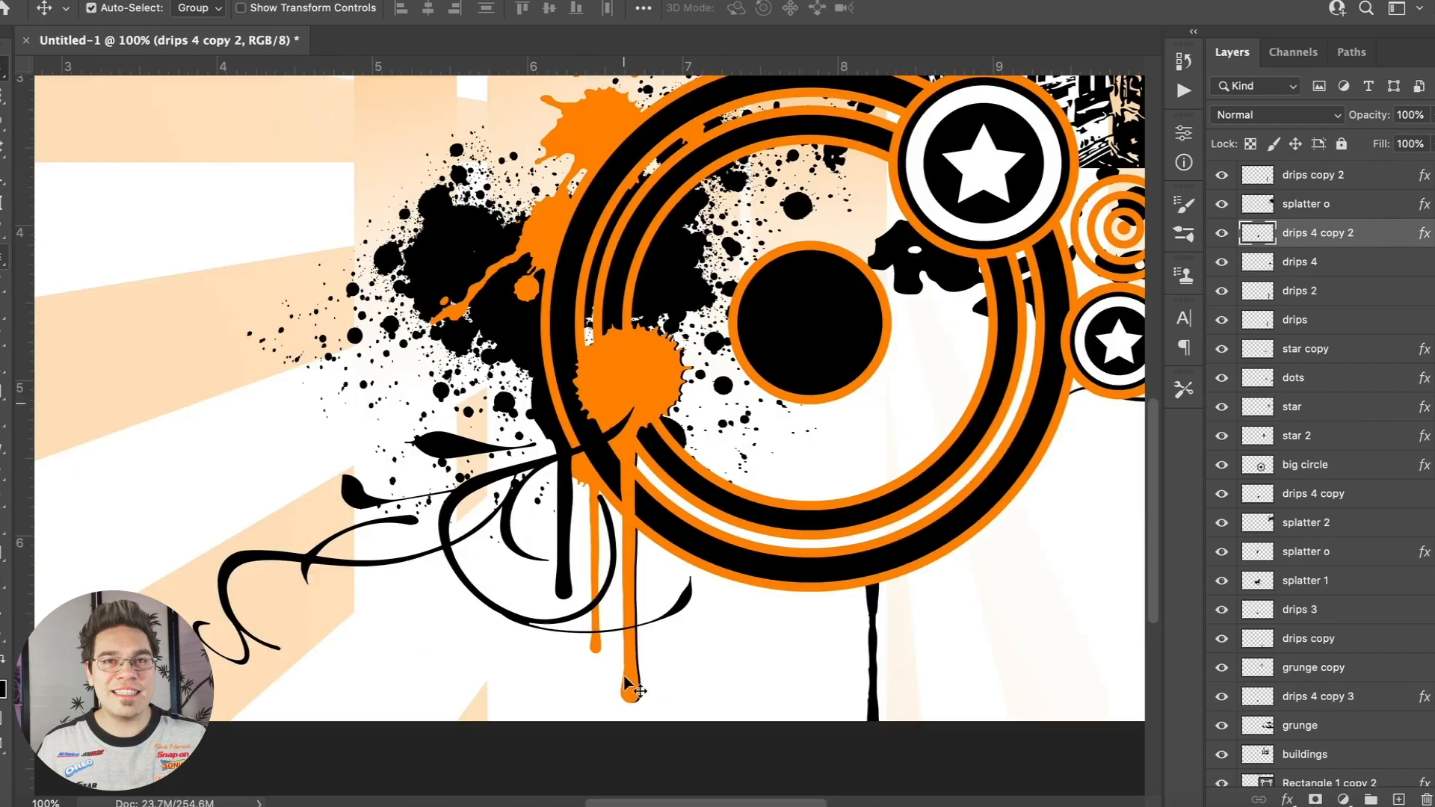
drag(640, 671, 671, 632)
key(super+minus)
key(super+minus)
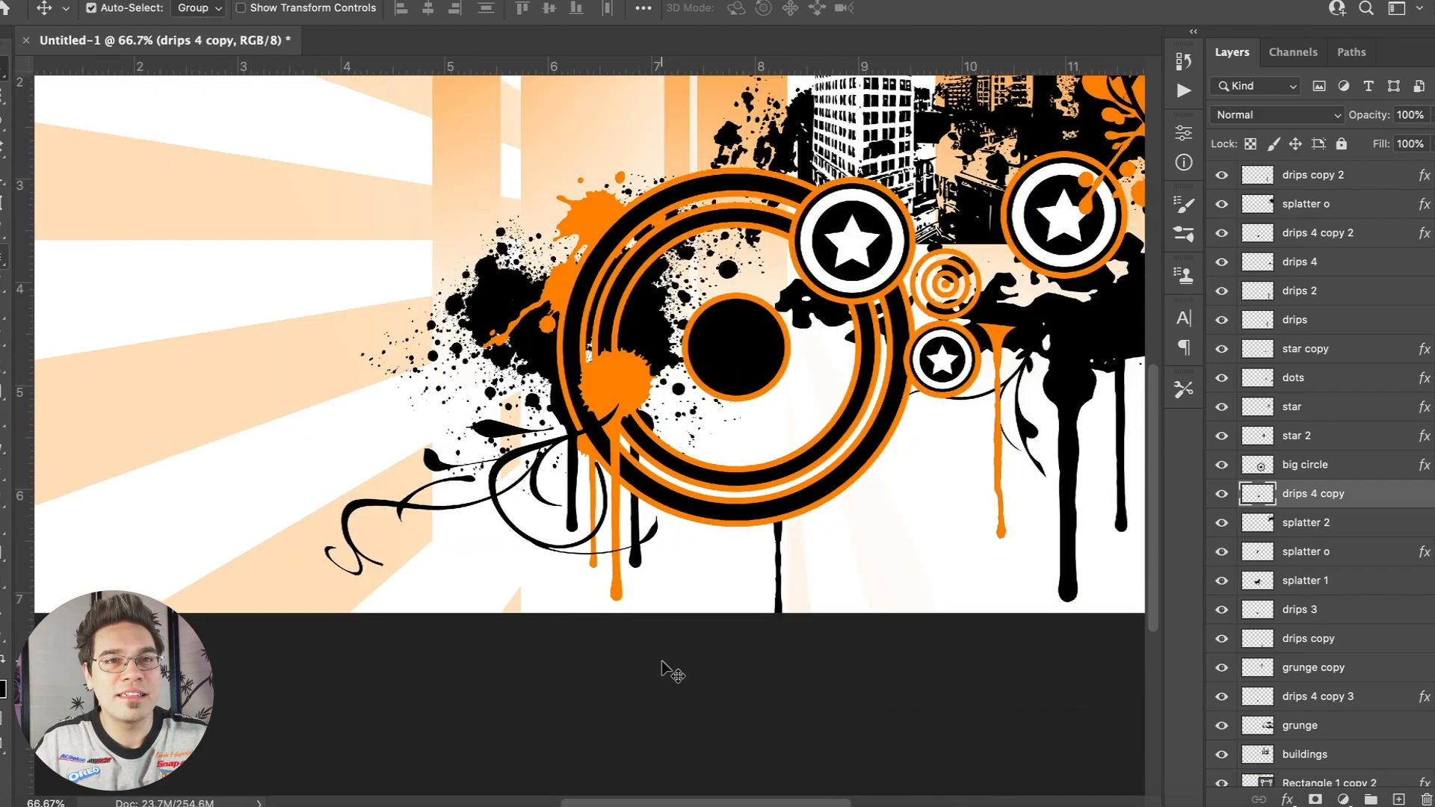
mouse_move(953, 542)
mouse_down()
mouse_move(932, 512)
mouse_move(963, 501)
mouse_move(954, 524)
mouse_up()
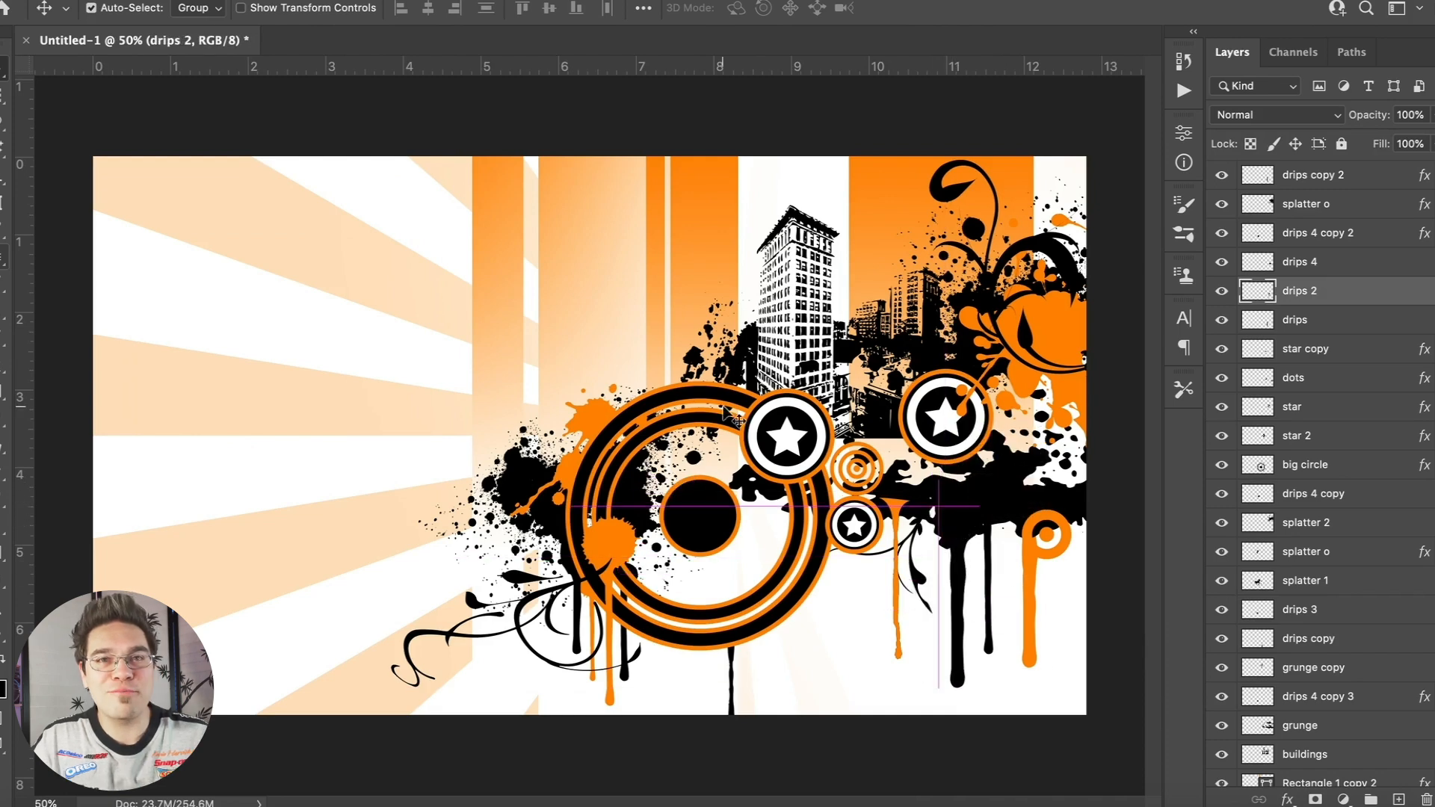
click(730, 652)
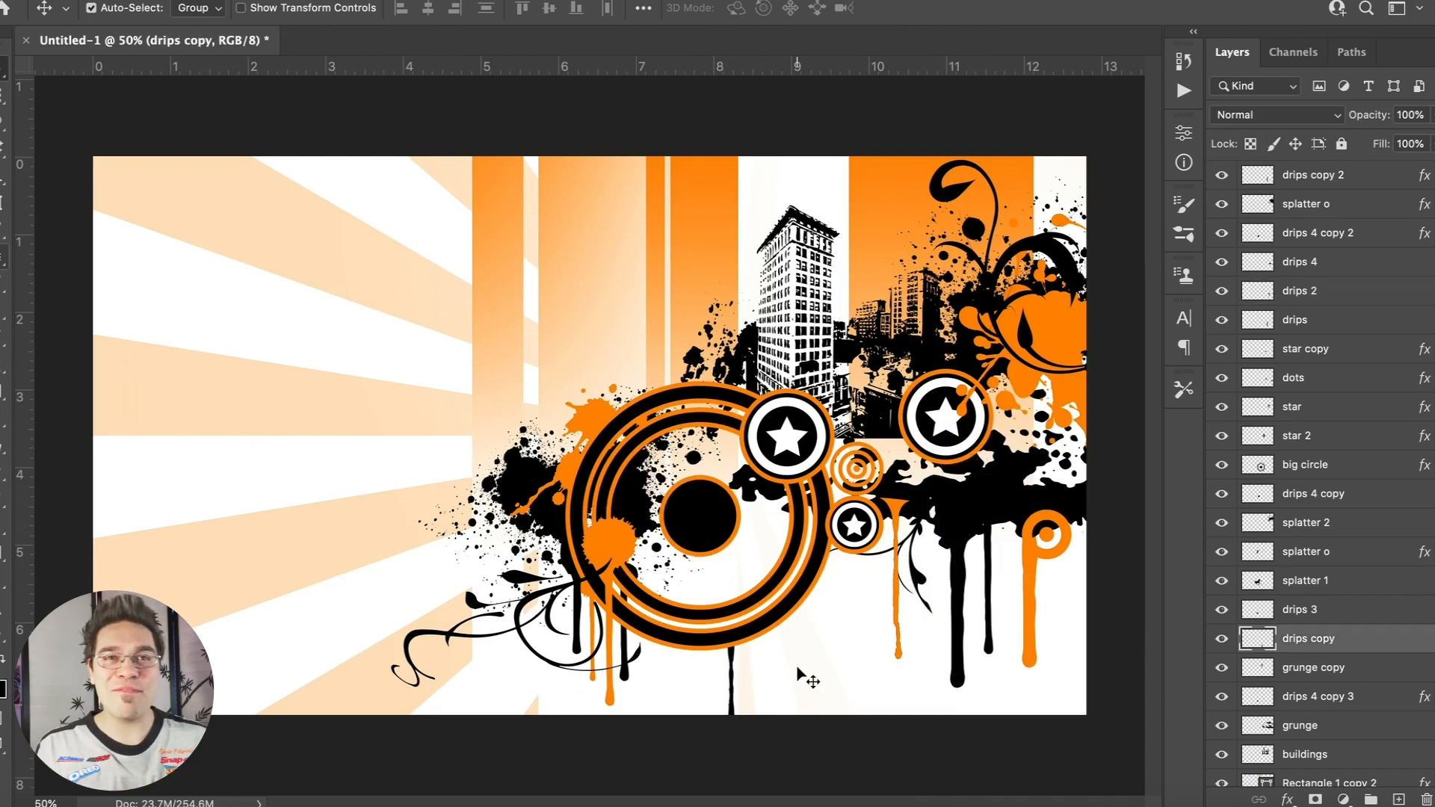
Move the narrow orange drip from the right grunge to the big circle's centre and send its layer behind the buildings.
drag(908, 511, 722, 543)
key(super+bracketleft)
key(super+bracketleft)
key(super+bracketleft)
key(super+bracketleft)
key(super+bracketleft)
key(super+bracketleft)
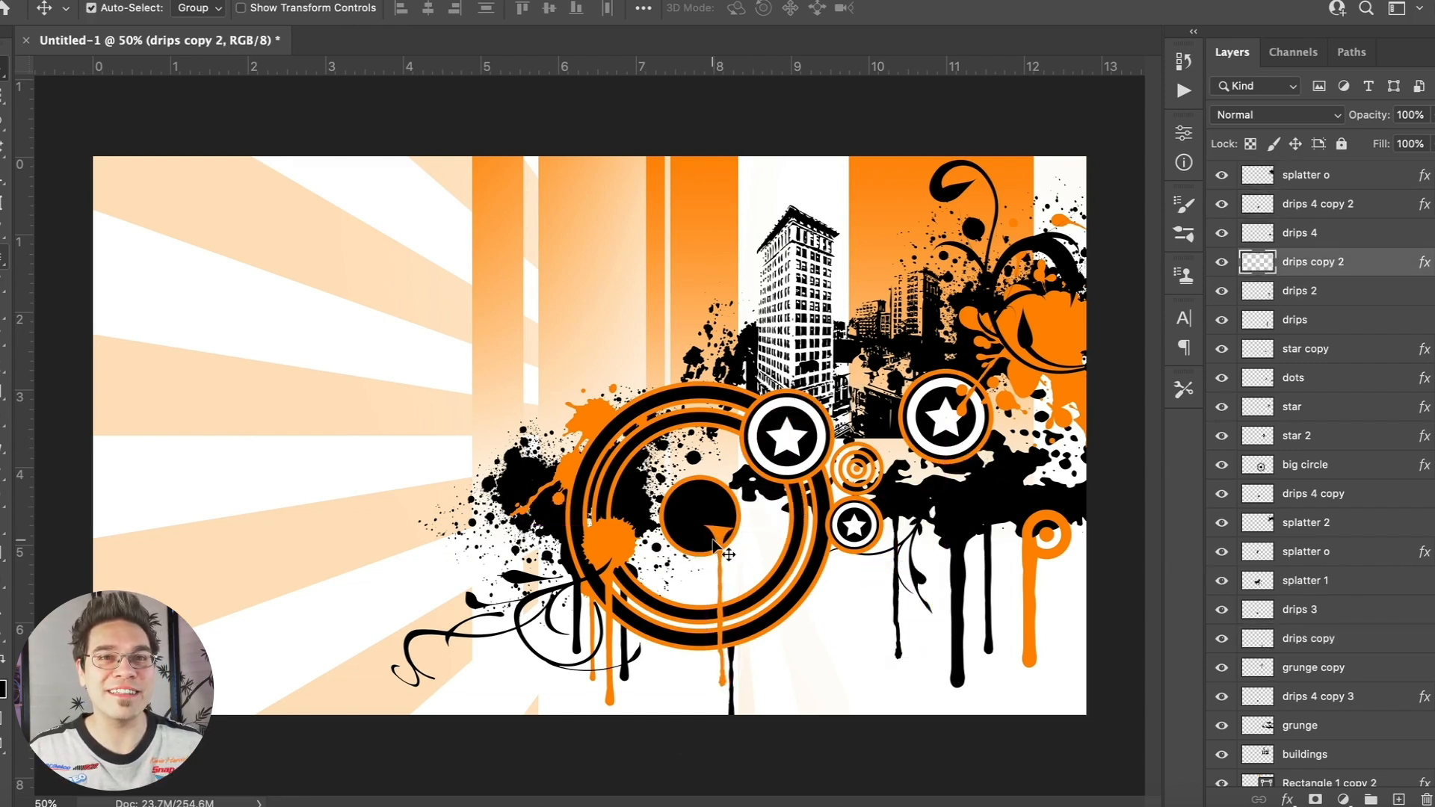
drag(1307, 348, 1300, 759)
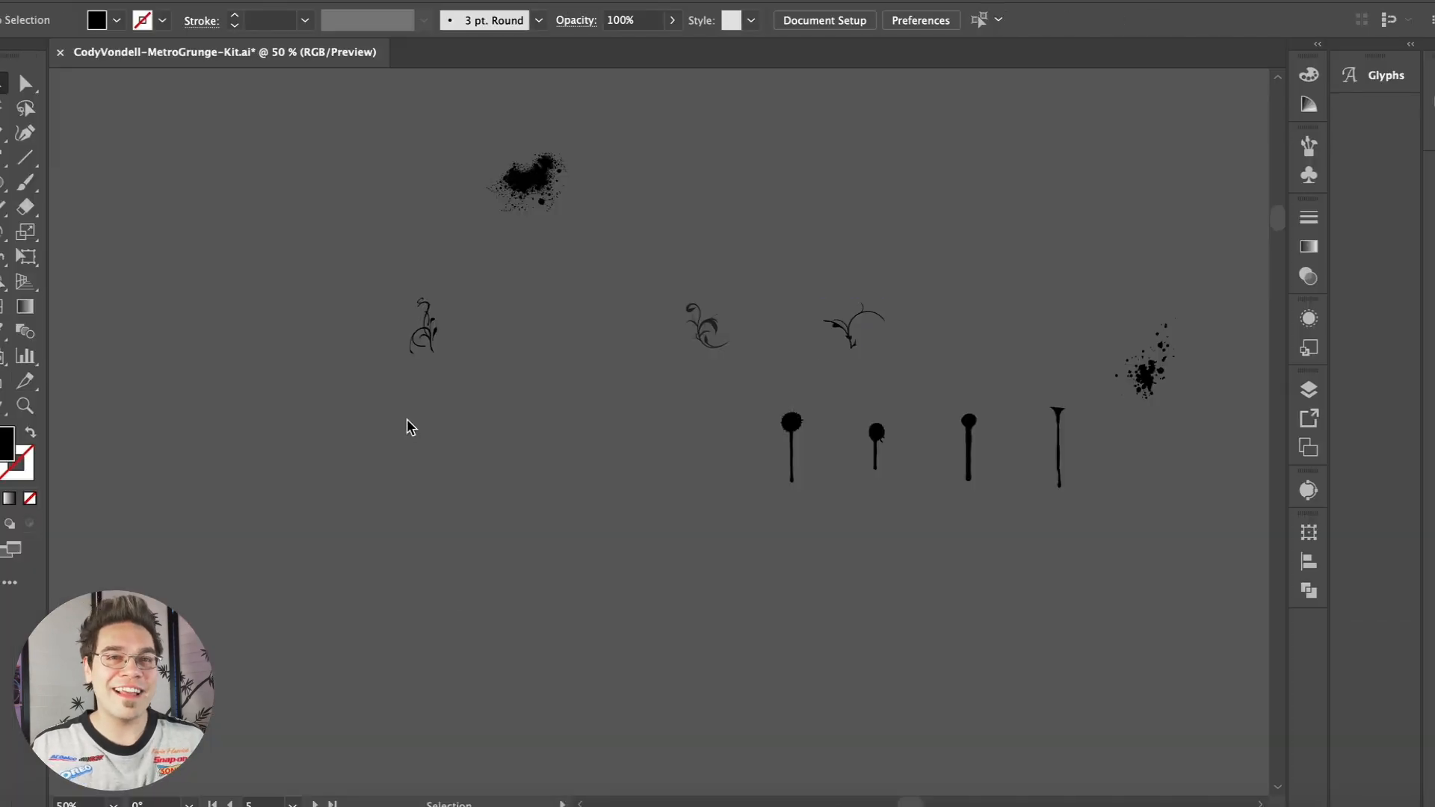
Switch to Illustrator and copy the square halftone dot pattern that fades out from its dark centre.
scroll(407, 423, left, 10)
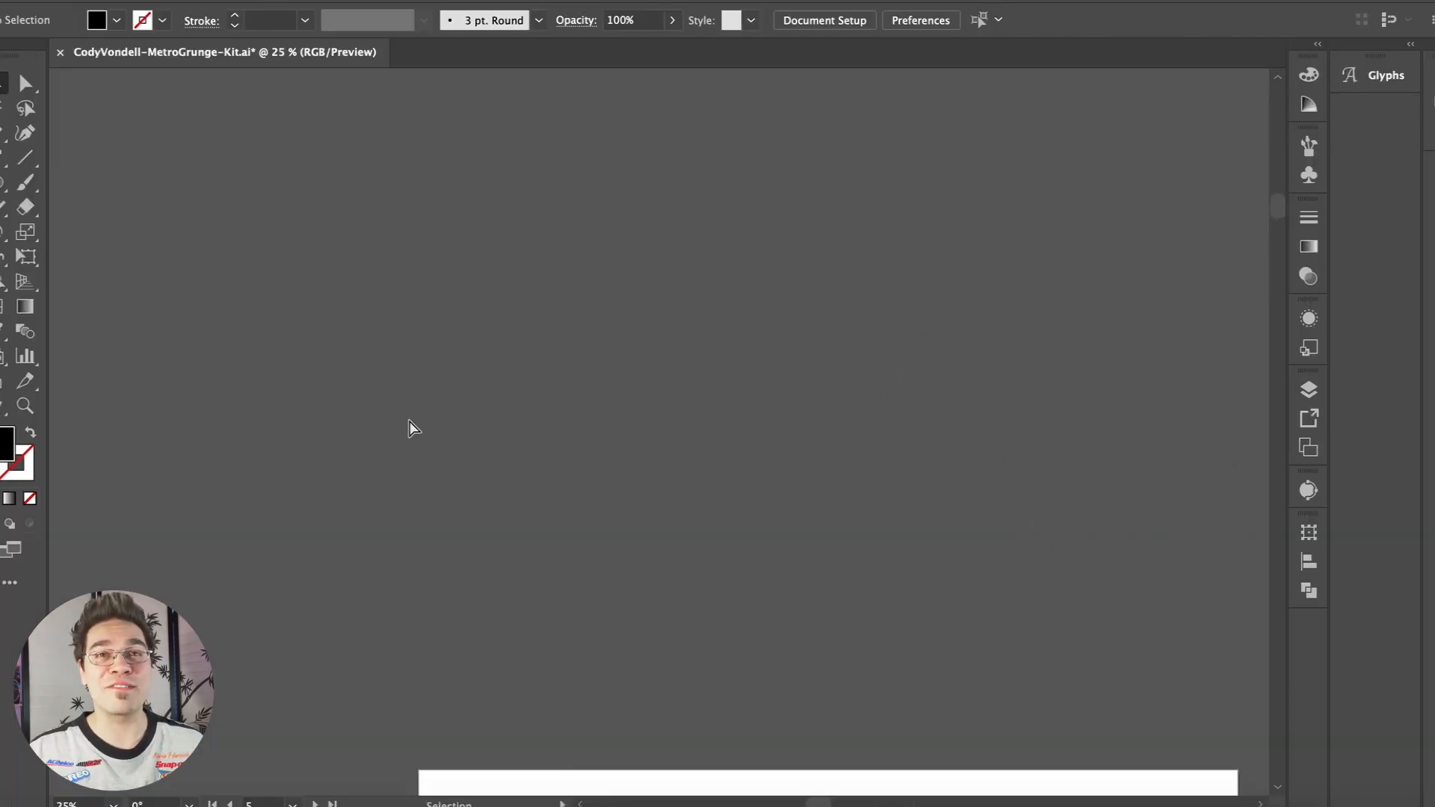
scroll(409, 423, up, 2)
scroll(409, 425, down, 8)
scroll(410, 426, up, 2)
scroll(410, 426, down, 4)
scroll(410, 425, left, 5)
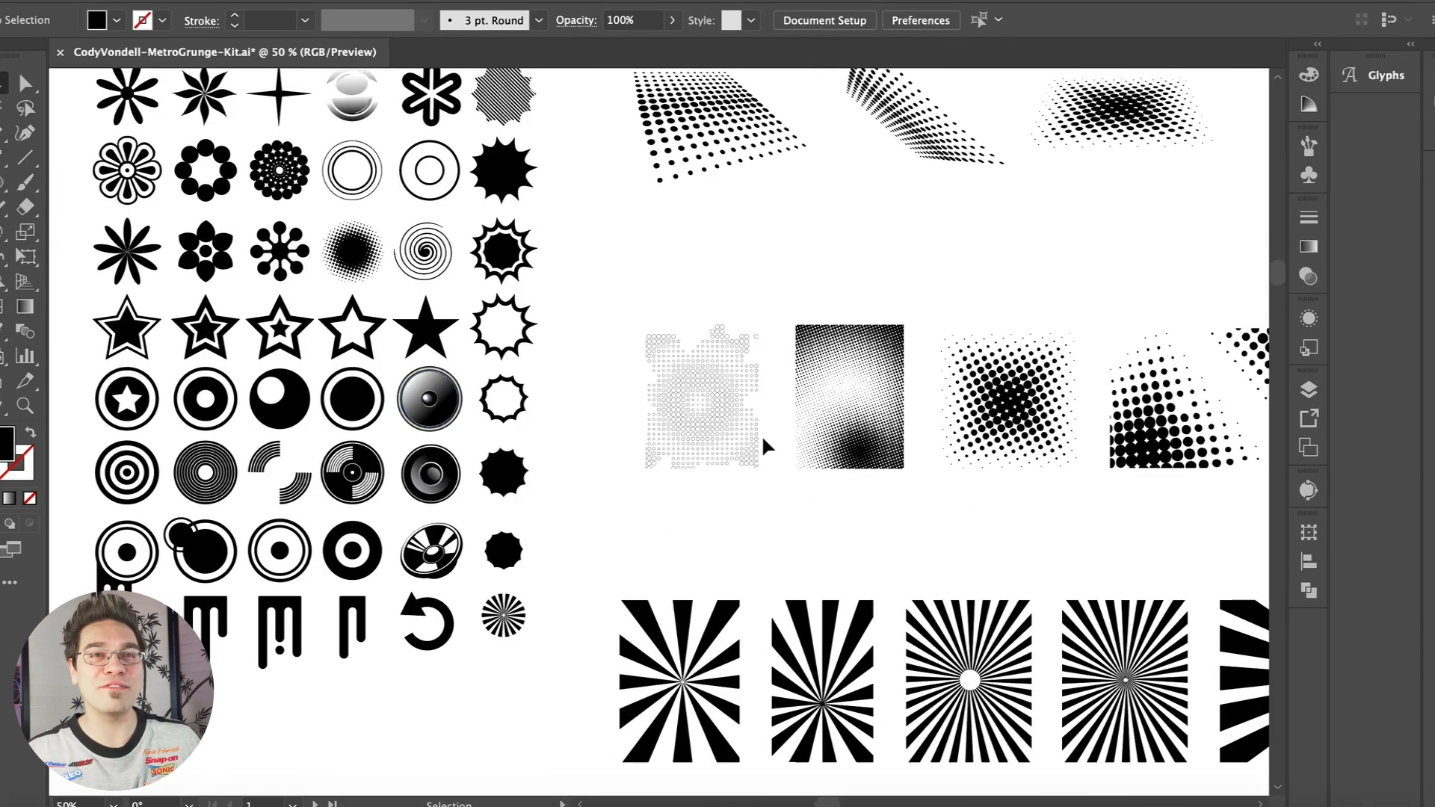
scroll(757, 231, right, 5)
scroll(757, 231, up, 1)
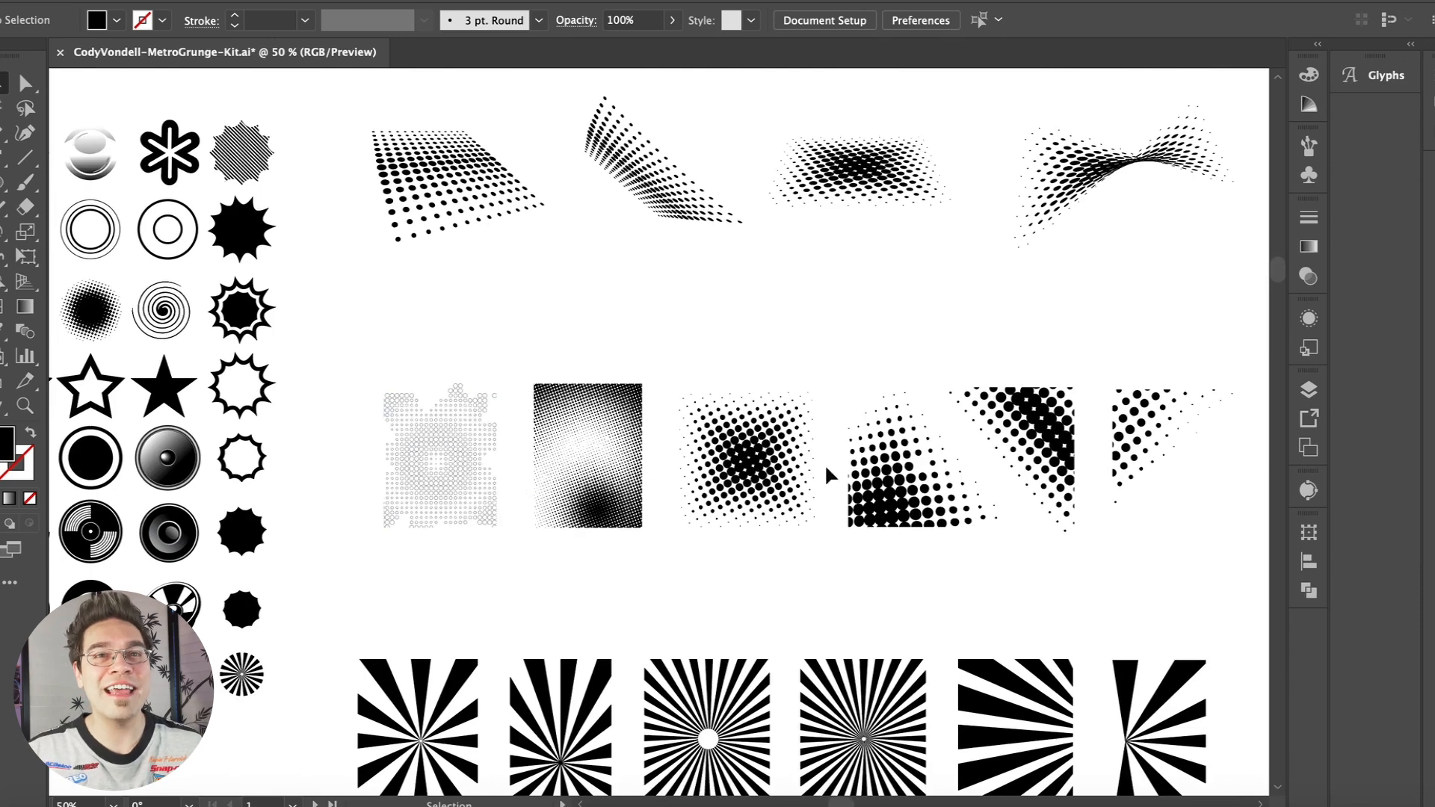
click(792, 471)
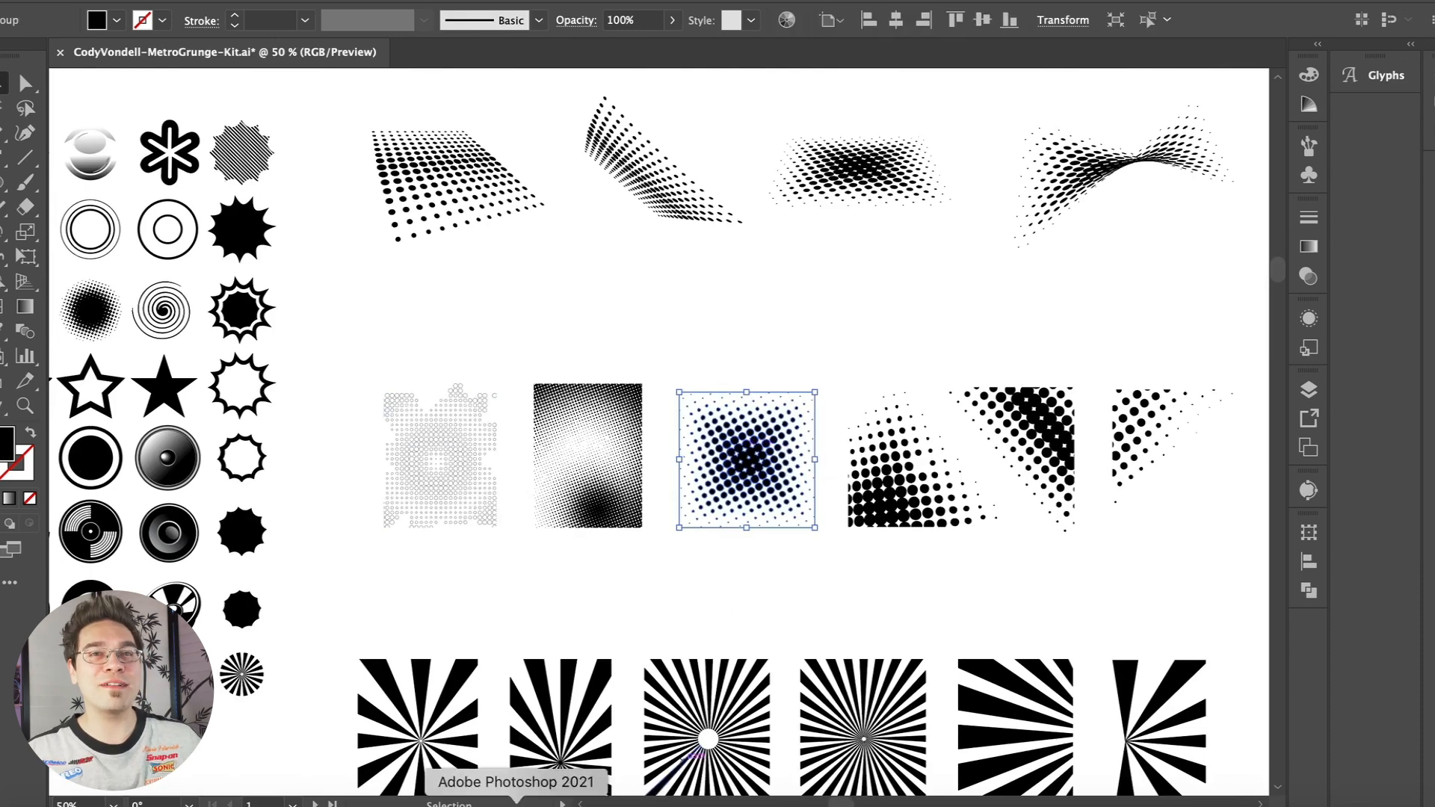
key(ctrl+c)
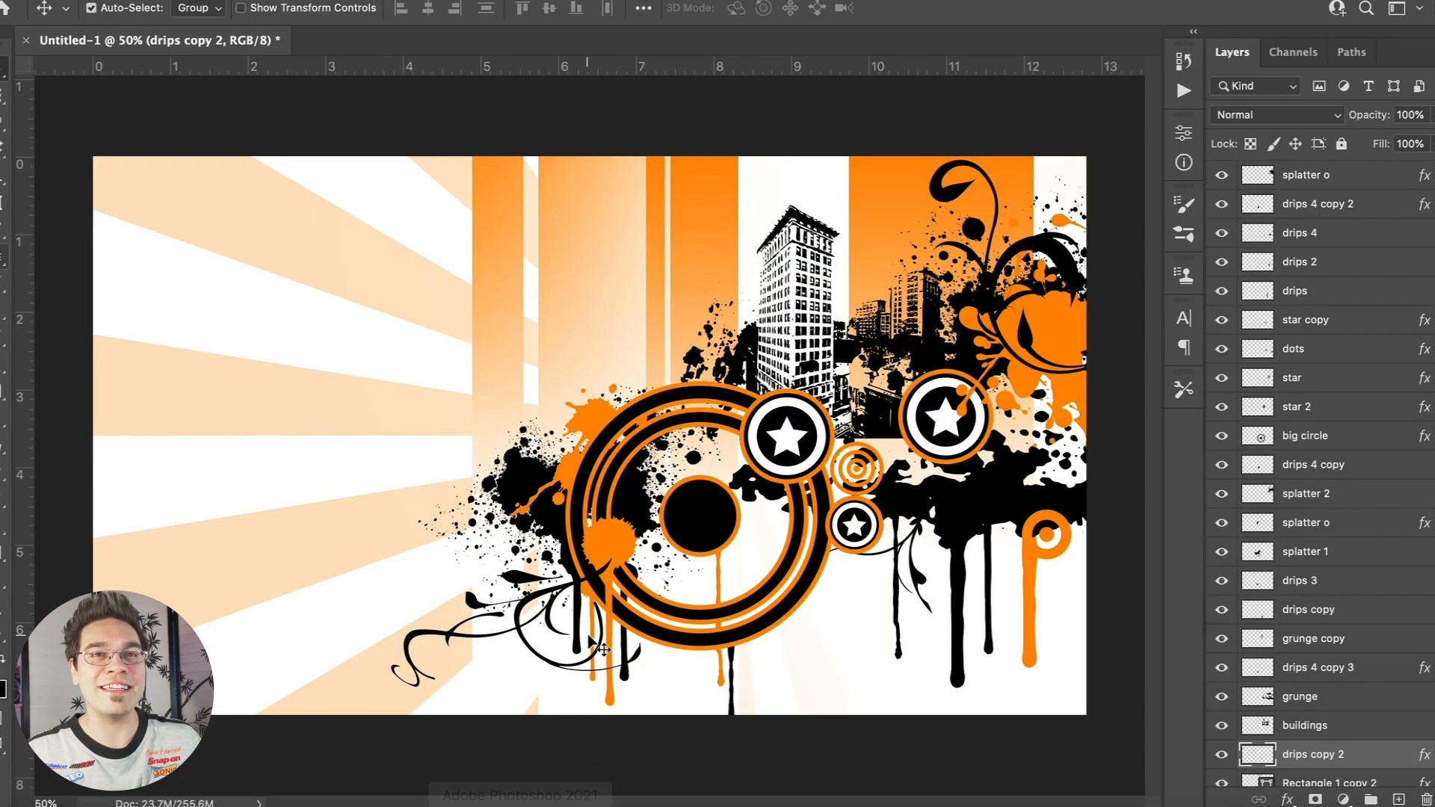
Paste the halftone into Photoshop, resize it behind the big circle's upper-left splatter and duplicate it below the grunge on the right.
key(ctrl+v)
key(Return)
drag(498, 345, 537, 383)
drag(571, 425, 535, 401)
key(Return)
drag(929, 518, 975, 549)
Delete the grunge copy beside the tall building and put a duplicate of the halftone in its place.
drag(834, 273, 738, 391)
key(super+z)
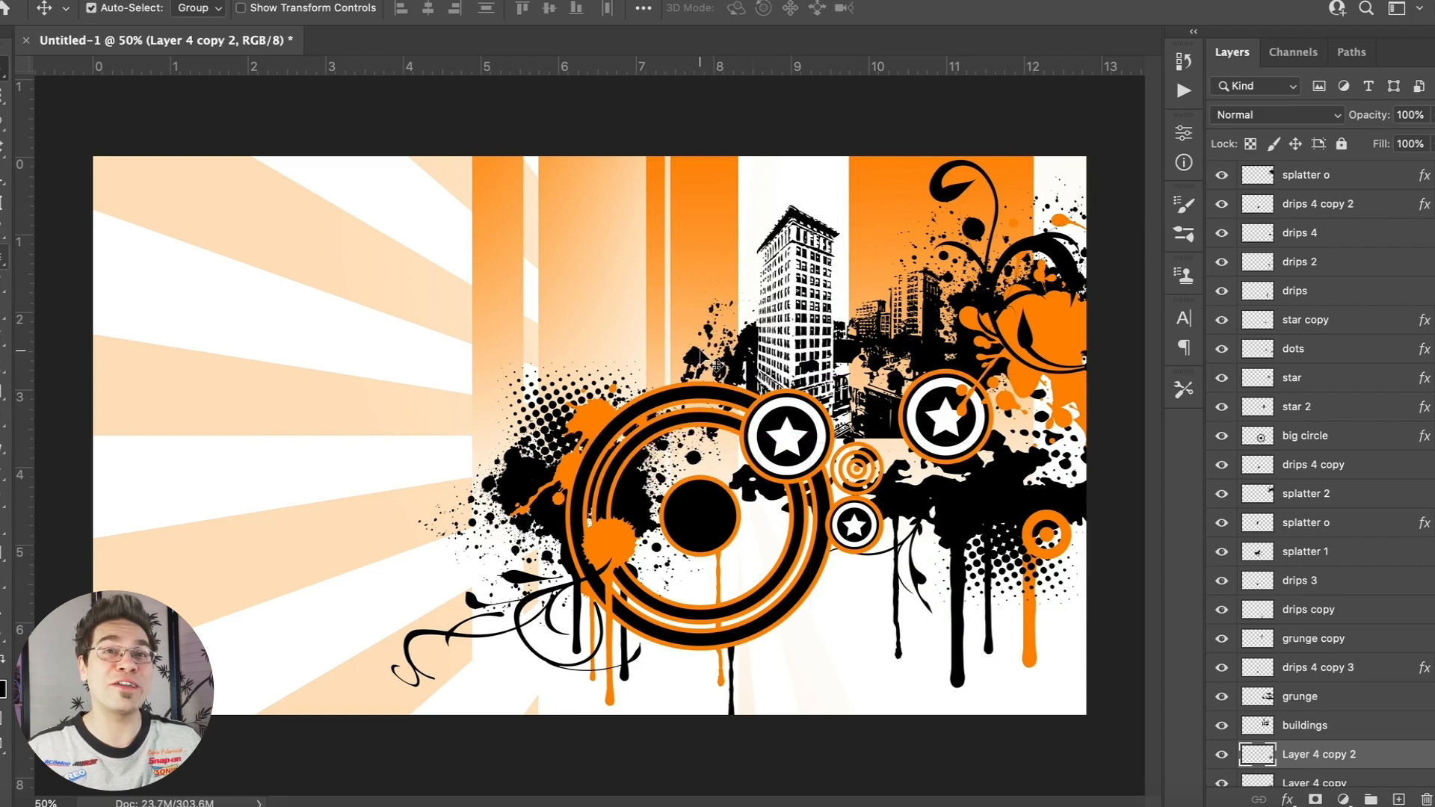
click(717, 364)
key(BackSpace)
drag(995, 549, 745, 389)
click(9, 97)
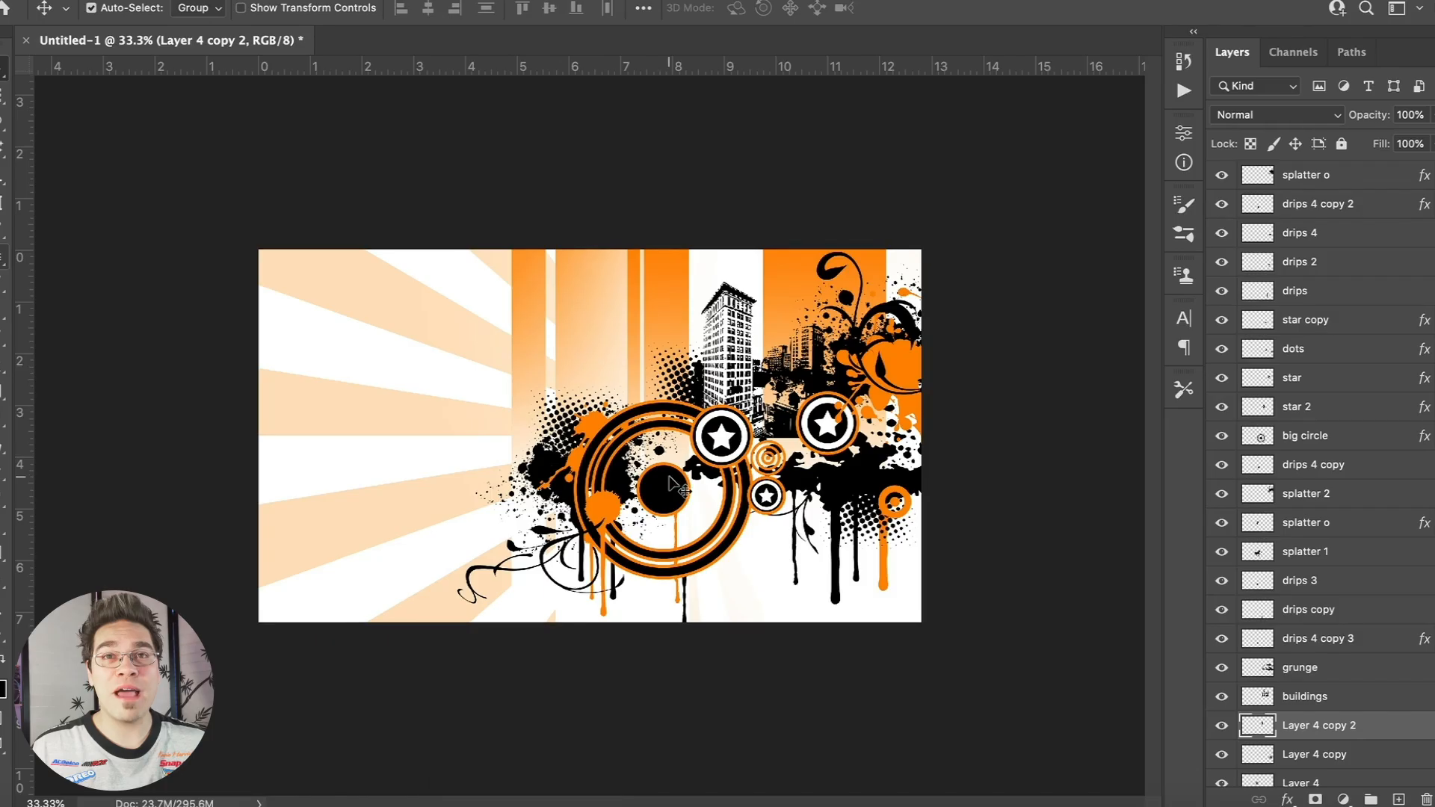
Paste the black dripping shape beneath the buildings layer, move it behind the star circles and resize it.
key(super+v)
drag(575, 431, 746, 474)
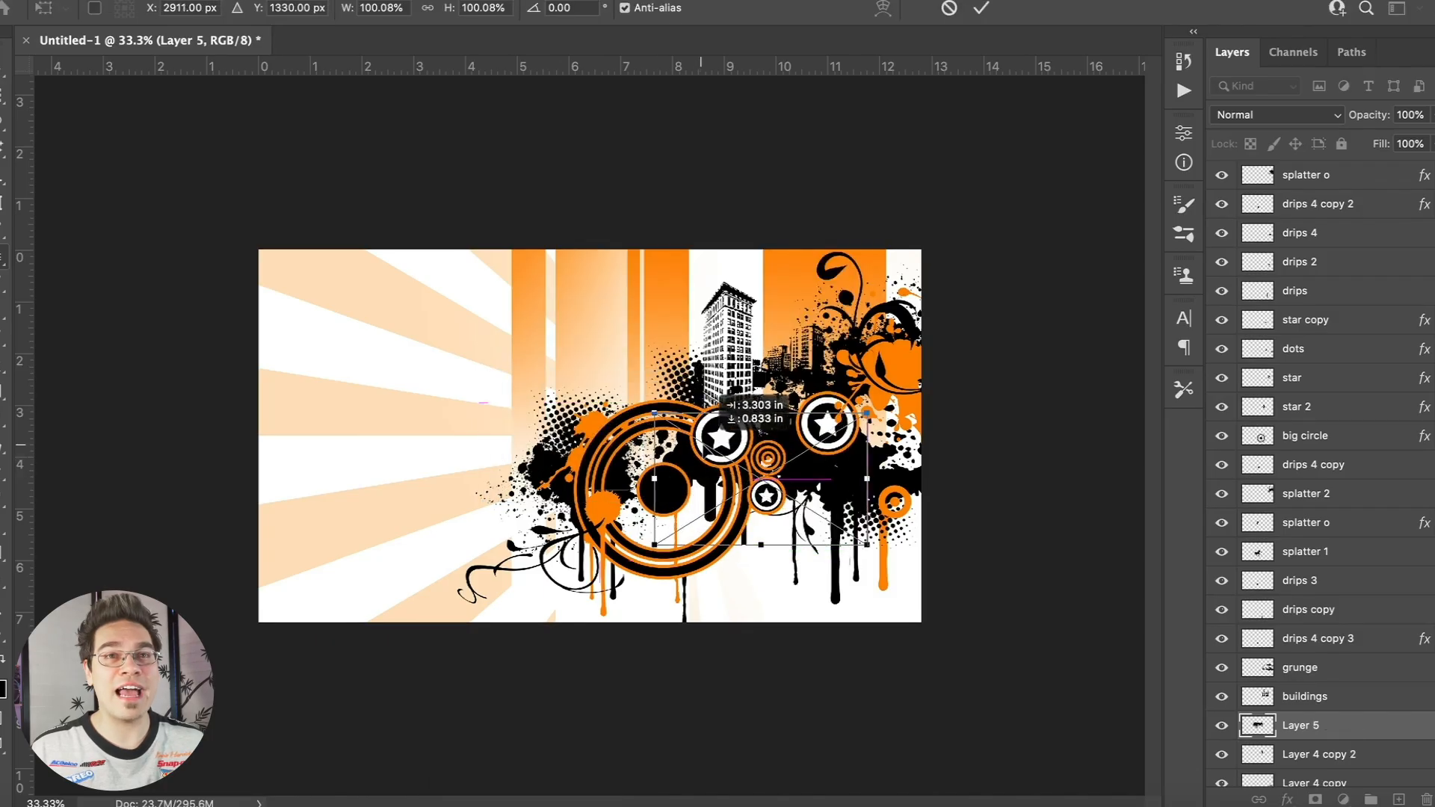
drag(656, 543, 628, 570)
key(Return)
Add another black dripping shape behind the star circles and scale it to 72.20%.
click(173, 1)
mouse_move(317, 434)
click(620, 779)
drag(695, 499, 704, 523)
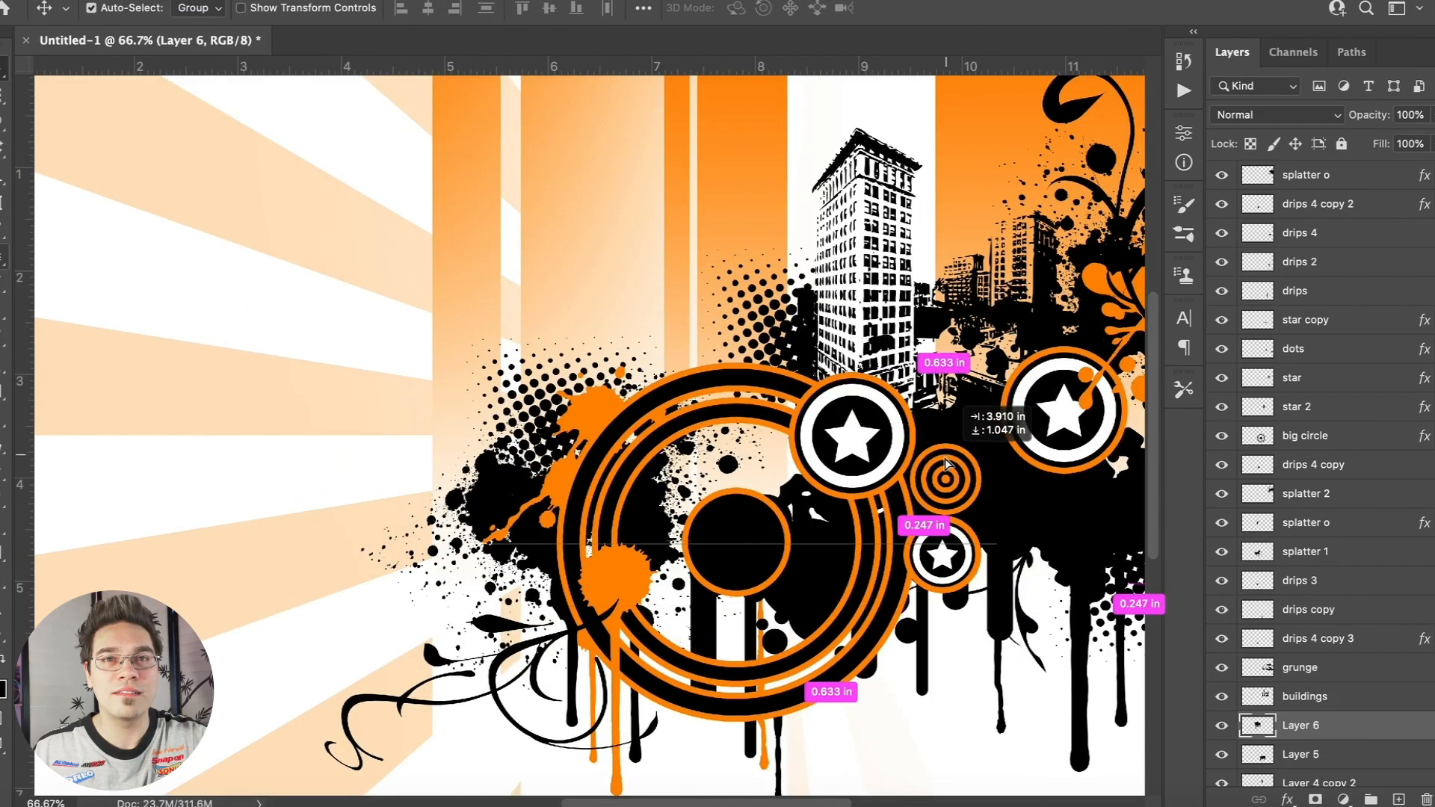
drag(946, 463, 949, 496)
click(170, 1)
click(227, 416)
key(super+minus)
key(super+minus)
drag(863, 574, 845, 561)
drag(809, 514, 810, 464)
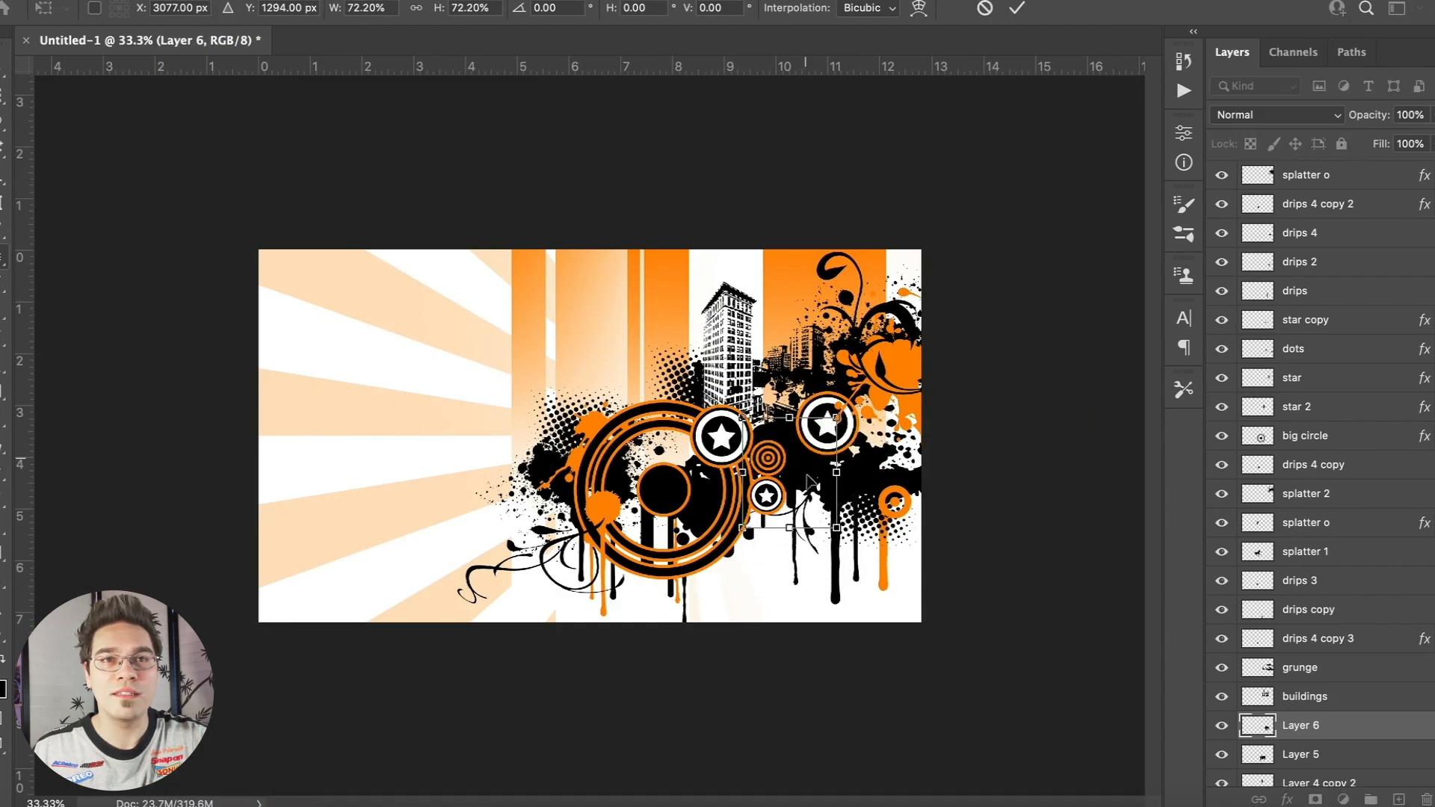
key(Return)
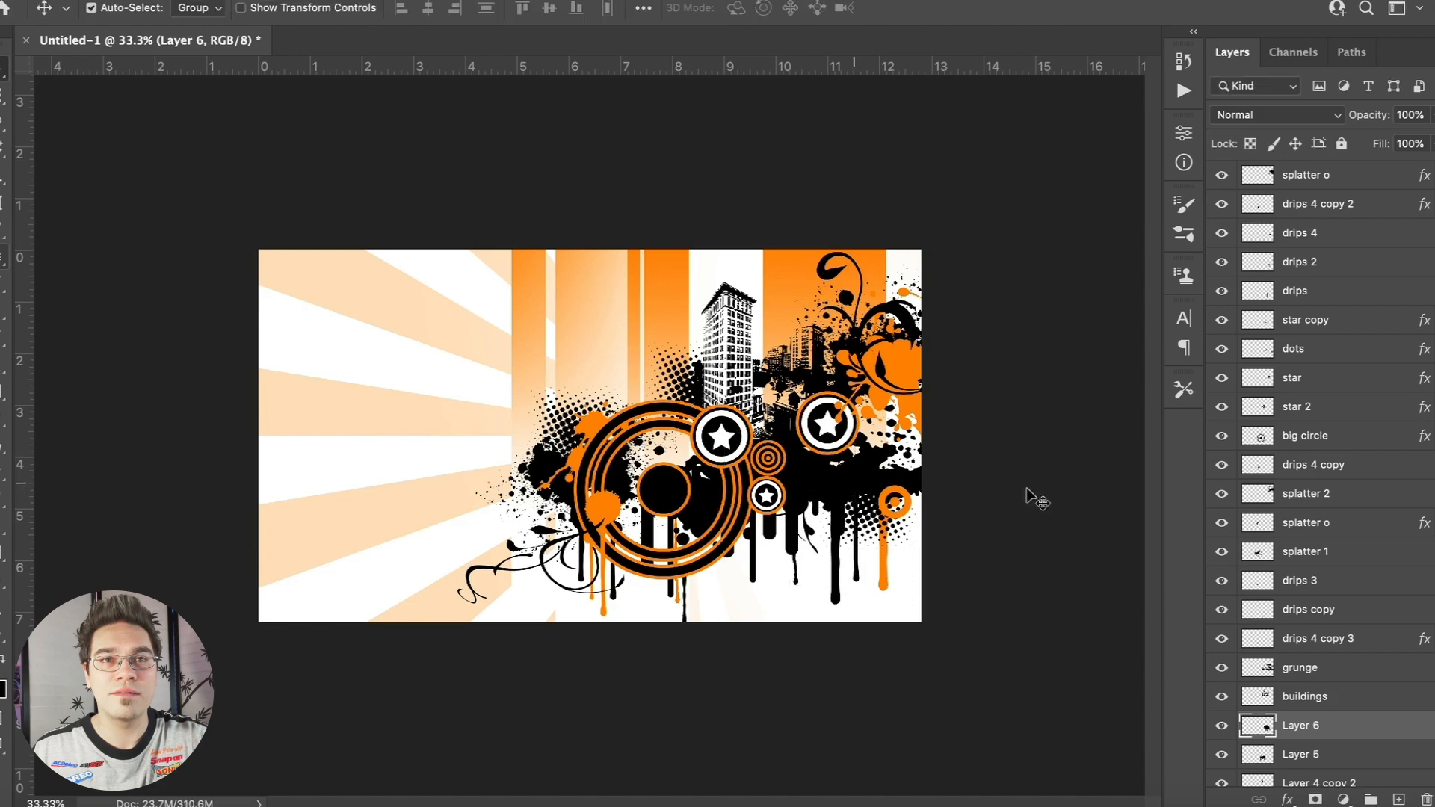
Apply an orange Color Overlay to the new dripping shape and bring it in front of the buildings layer.
double_click(1348, 735)
click(745, 256)
click(1148, 54)
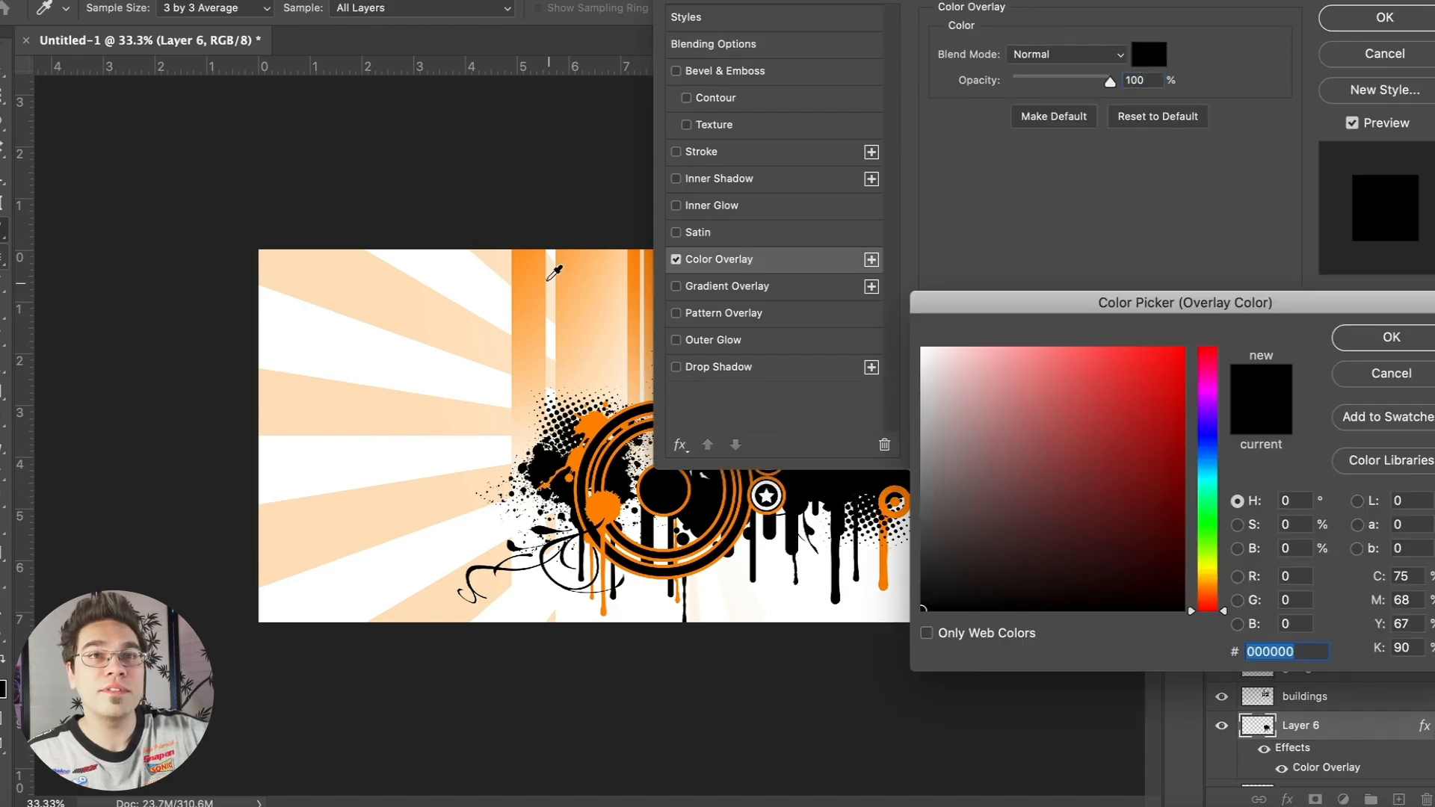
key(Return)
key(Return)
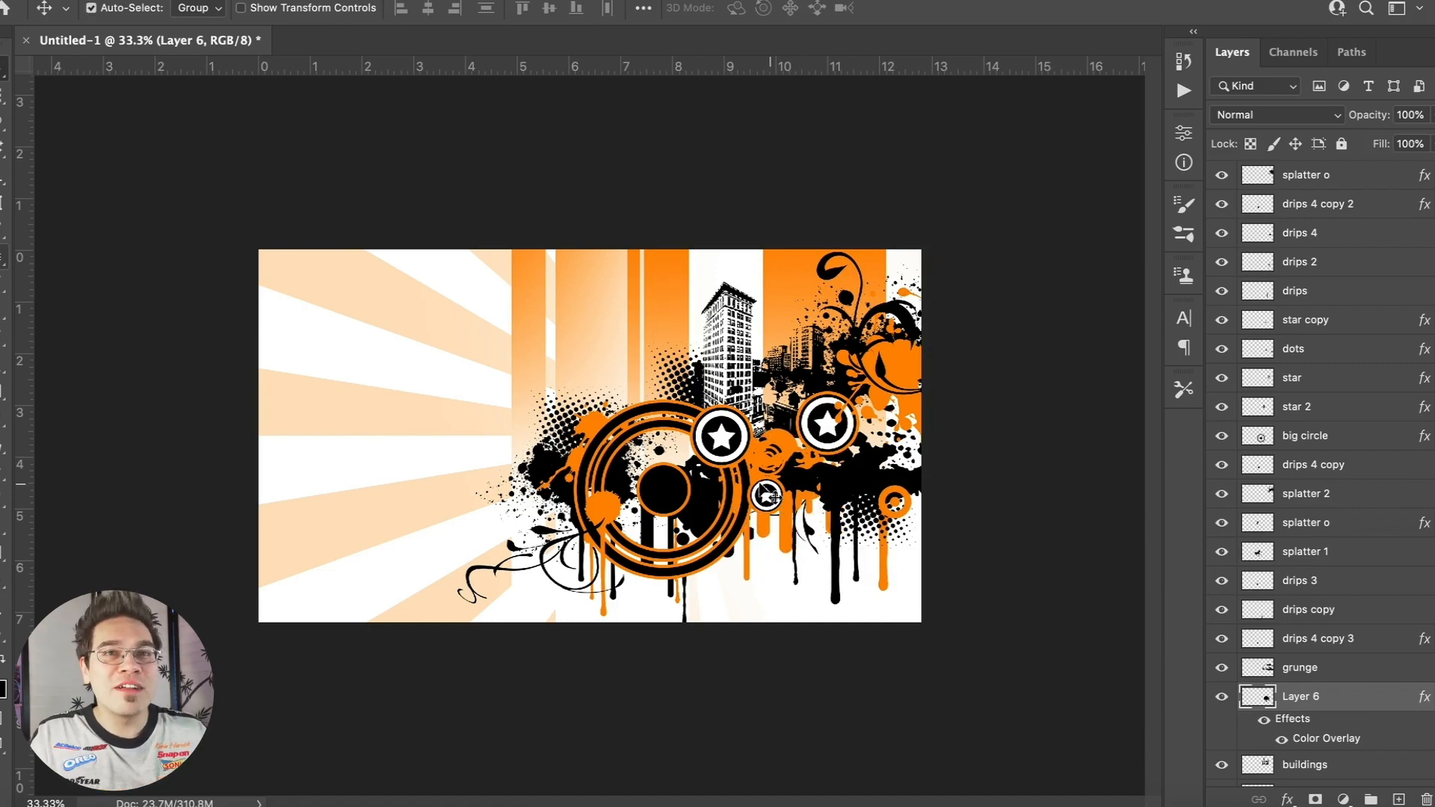
Place a black splatter over the orange dripping shape and swap the small orange ring with the concentric circles.
key(super+equal)
key(super+equal)
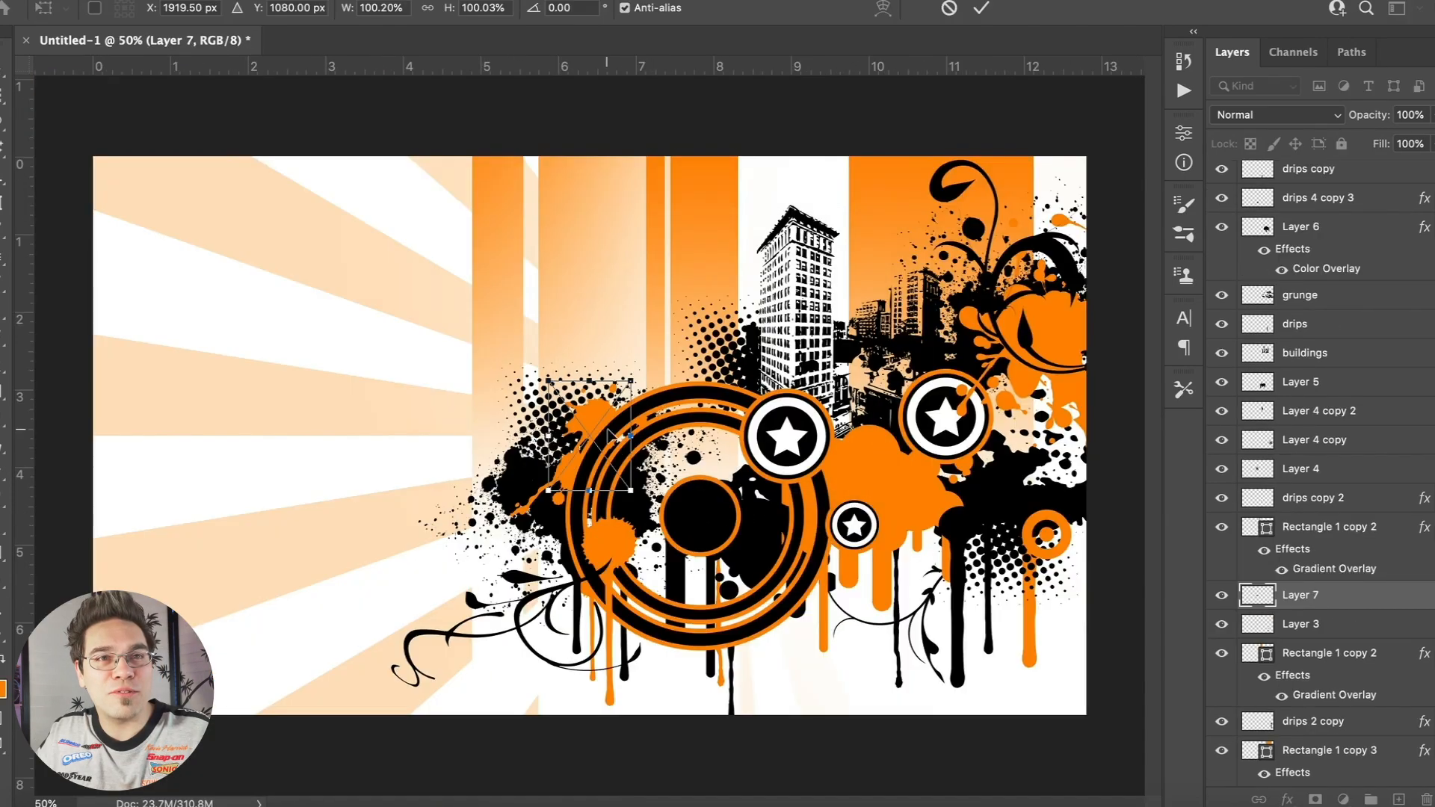
drag(880, 457, 893, 463)
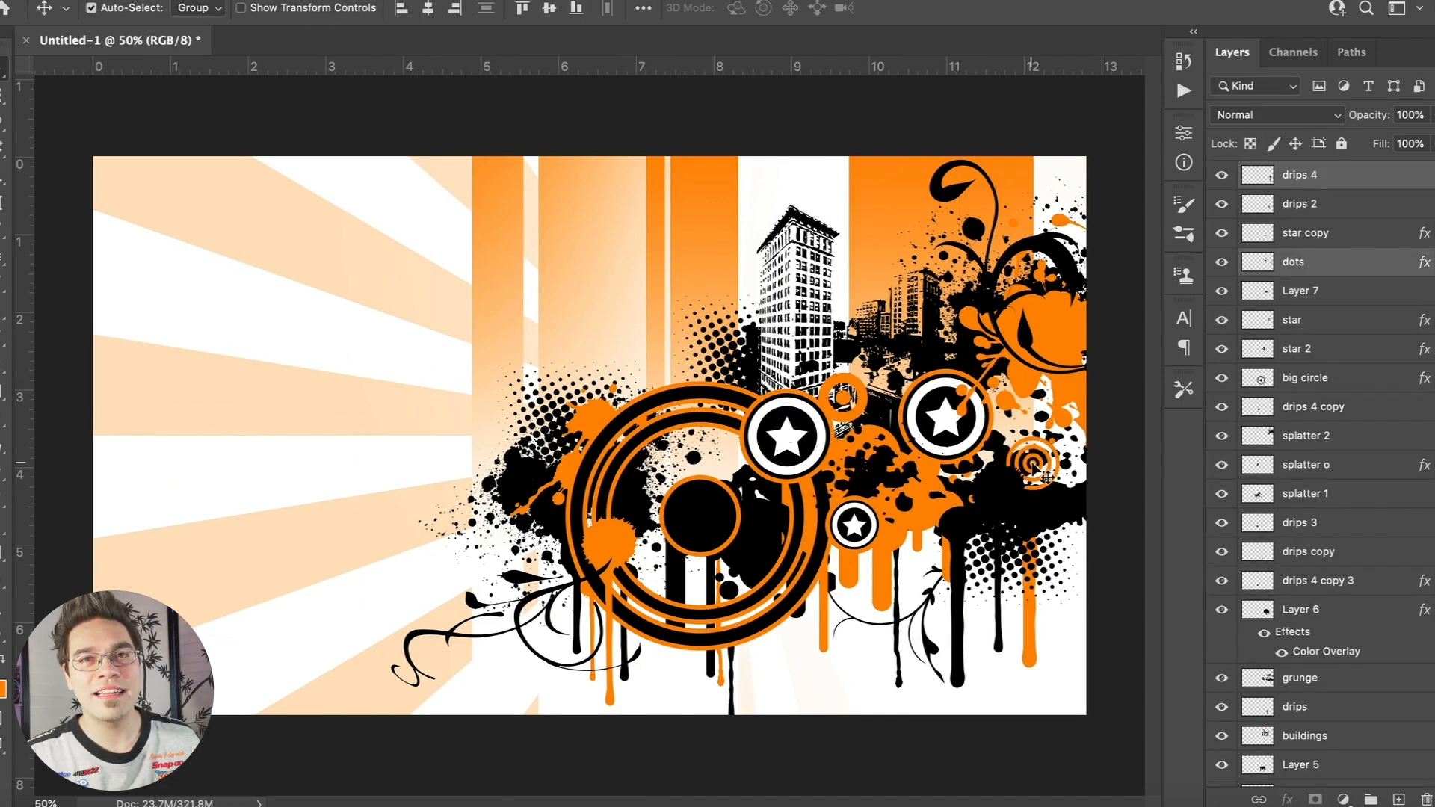
click(1135, 525)
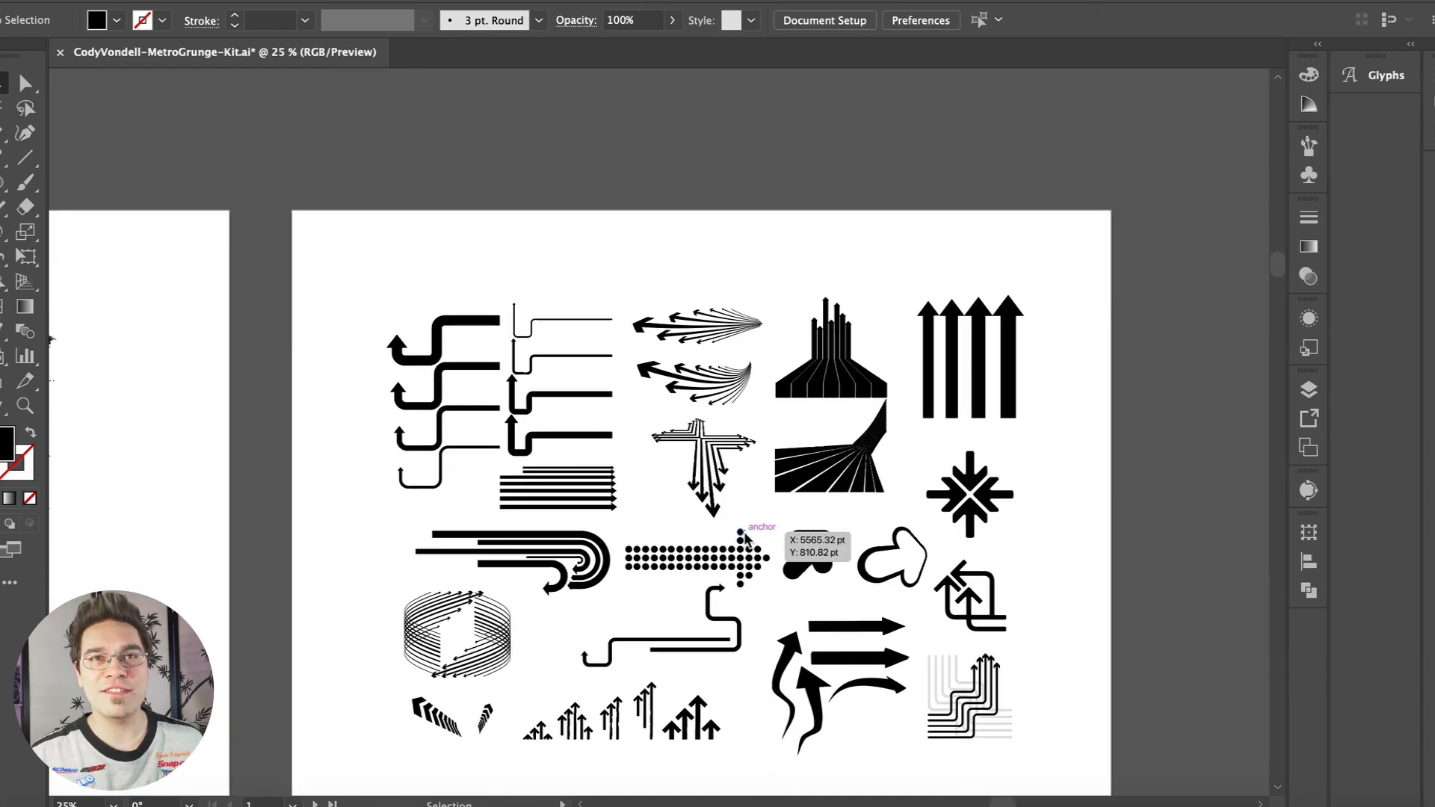
Switch to Illustrator, set aside two clusters of upward arrows on the empty canvas and copy the five-arrow one.
key(super+=)
scroll(744, 538, down, 5)
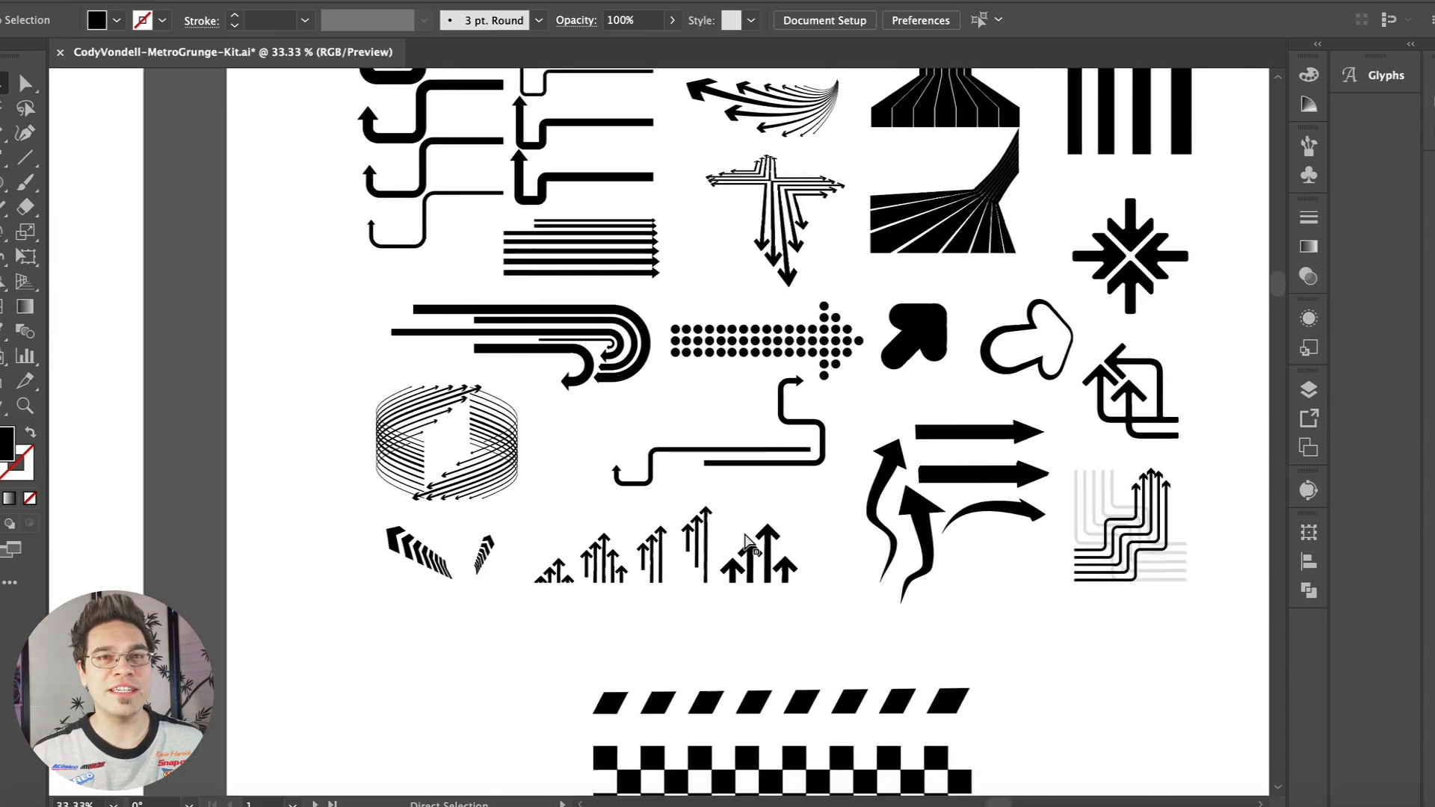
key(super+=)
click(607, 540)
shift+click(869, 598)
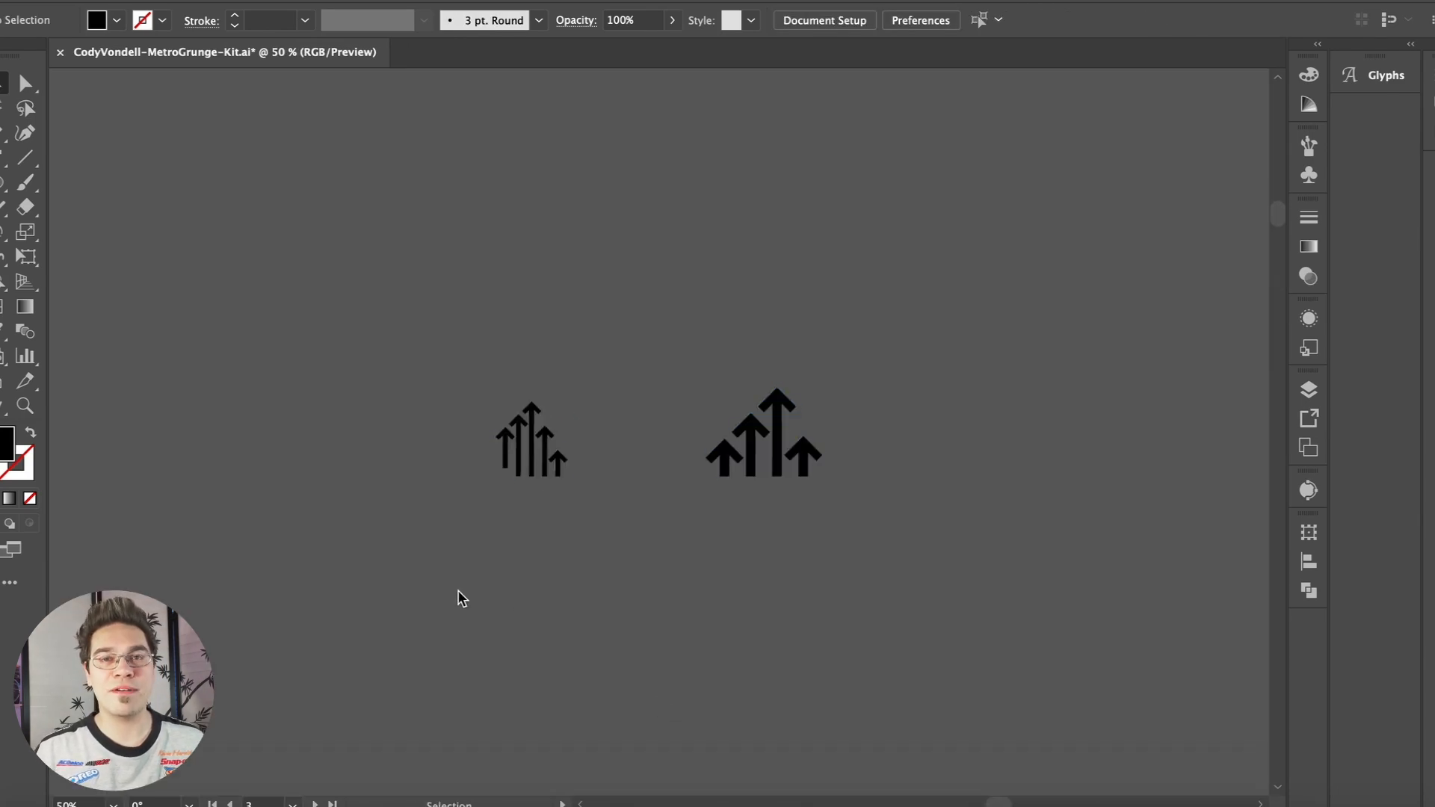
click(530, 456)
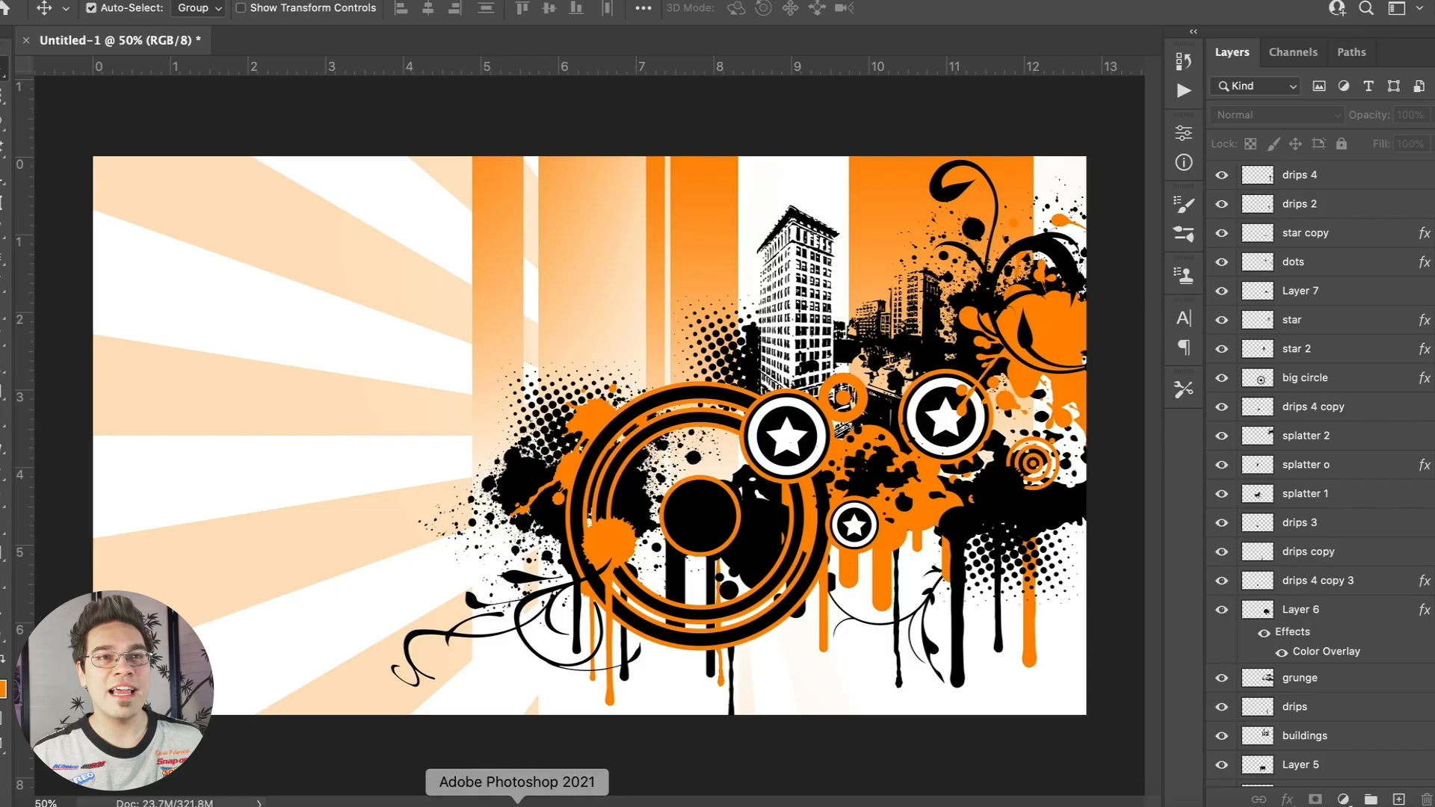
Paste the five arrows into Photoshop and place them at the big circle's upper-left edge, pointing diagonally up and left.
key(super+v)
key(Return)
drag(515, 348, 577, 383)
key(Return)
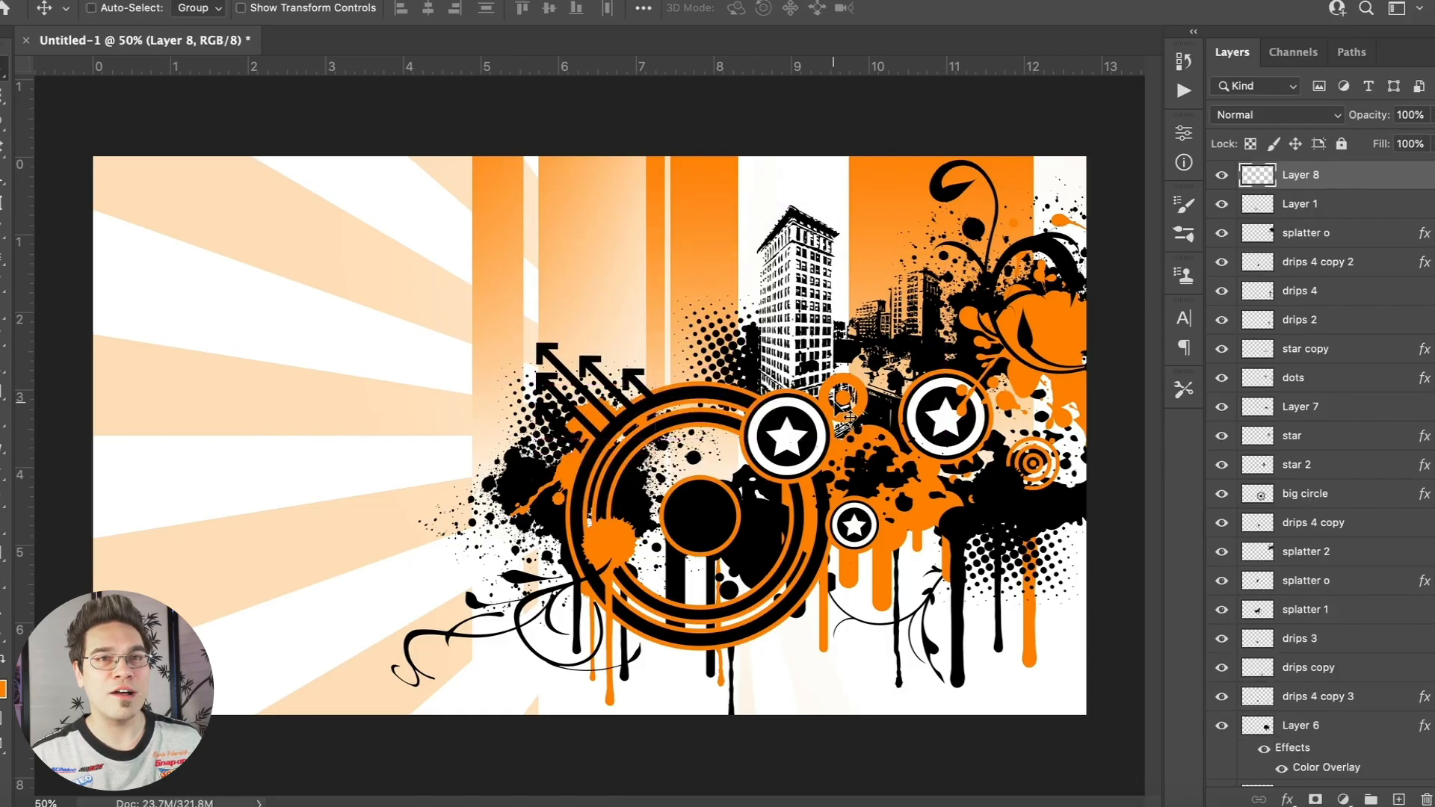
Move the halftone behind the arrows down behind the big circle's centre and enlarge the halftone below the right-hand grunge.
drag(562, 451, 641, 559)
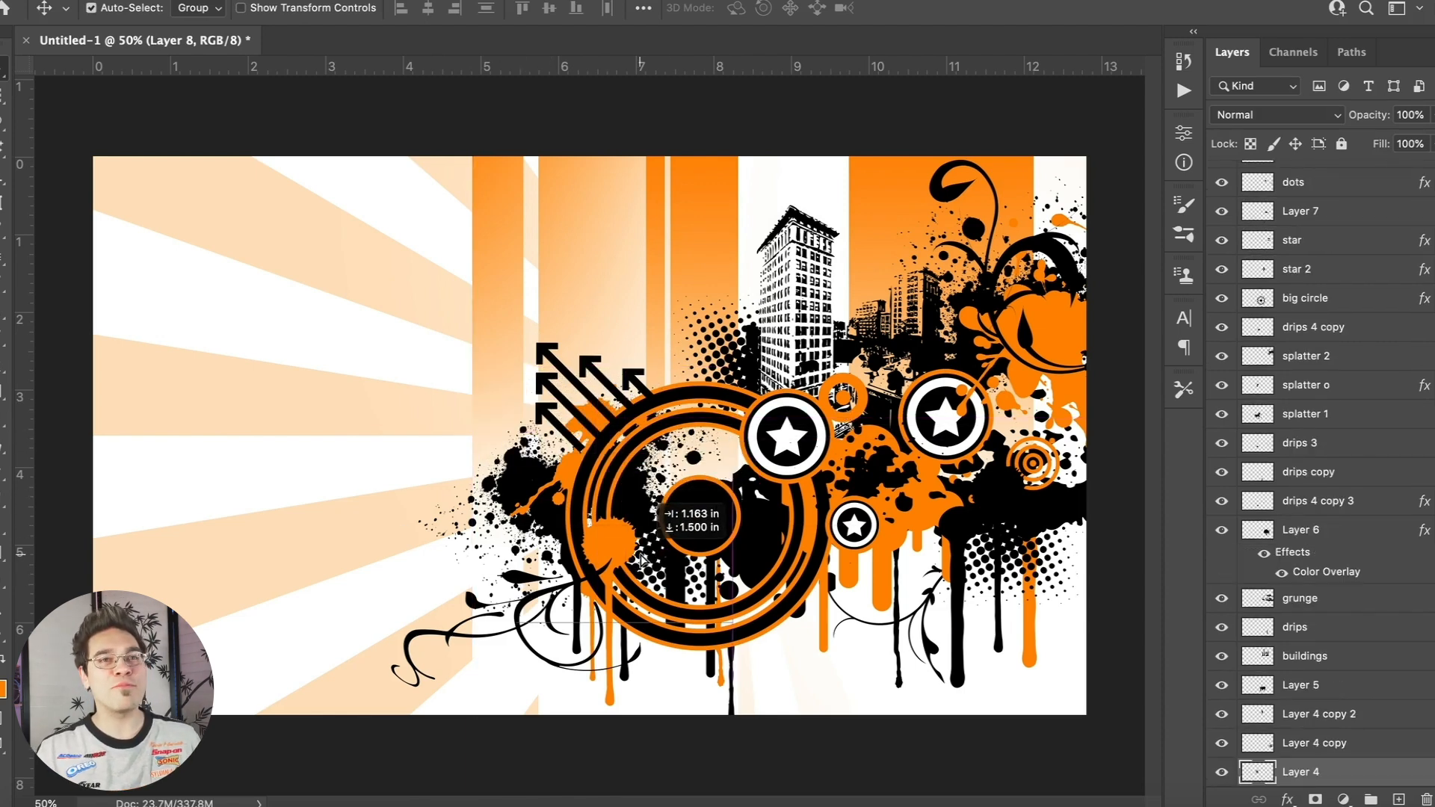
key(super+minus)
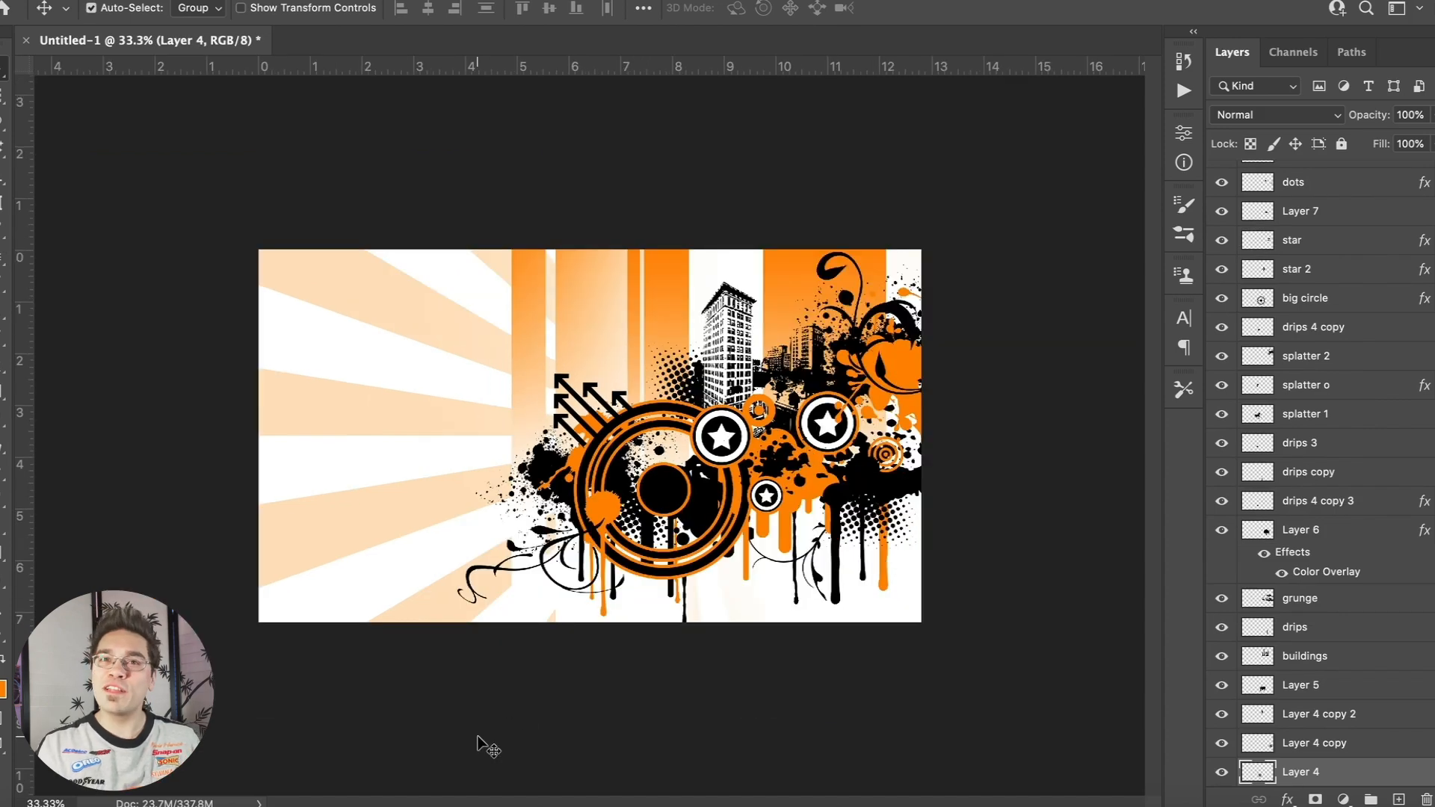
key(super+plus)
super+click(1009, 574)
key(super+minus)
click(184, 3)
click(285, 418)
drag(916, 549, 951, 576)
key(Return)
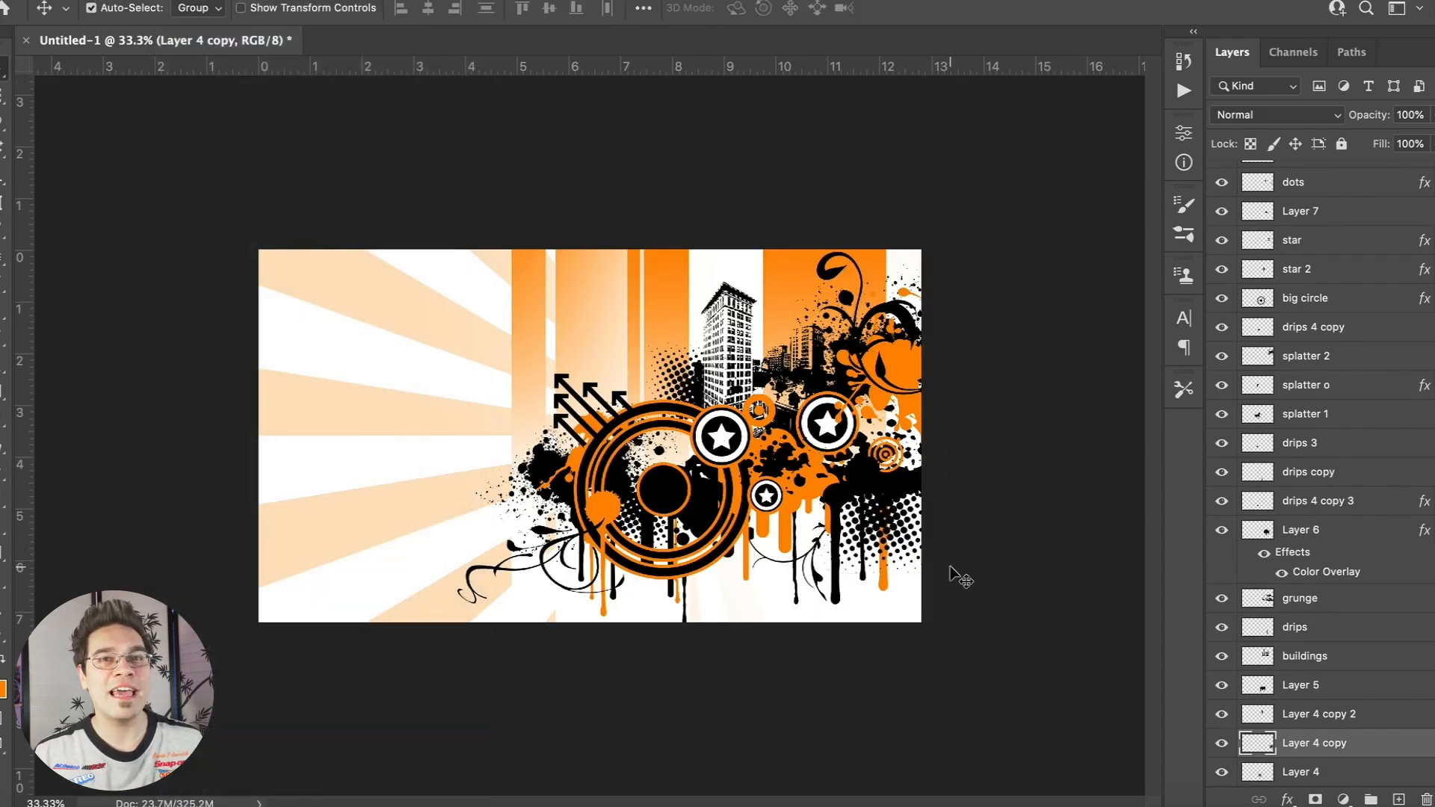
Send the enlarged right-hand halftone back beneath the gradient stripe layers.
key(super+bracketleft)
key(super+bracketleft)
key(super+bracketleft)
key(super+bracketleft)
key(super+bracketleft)
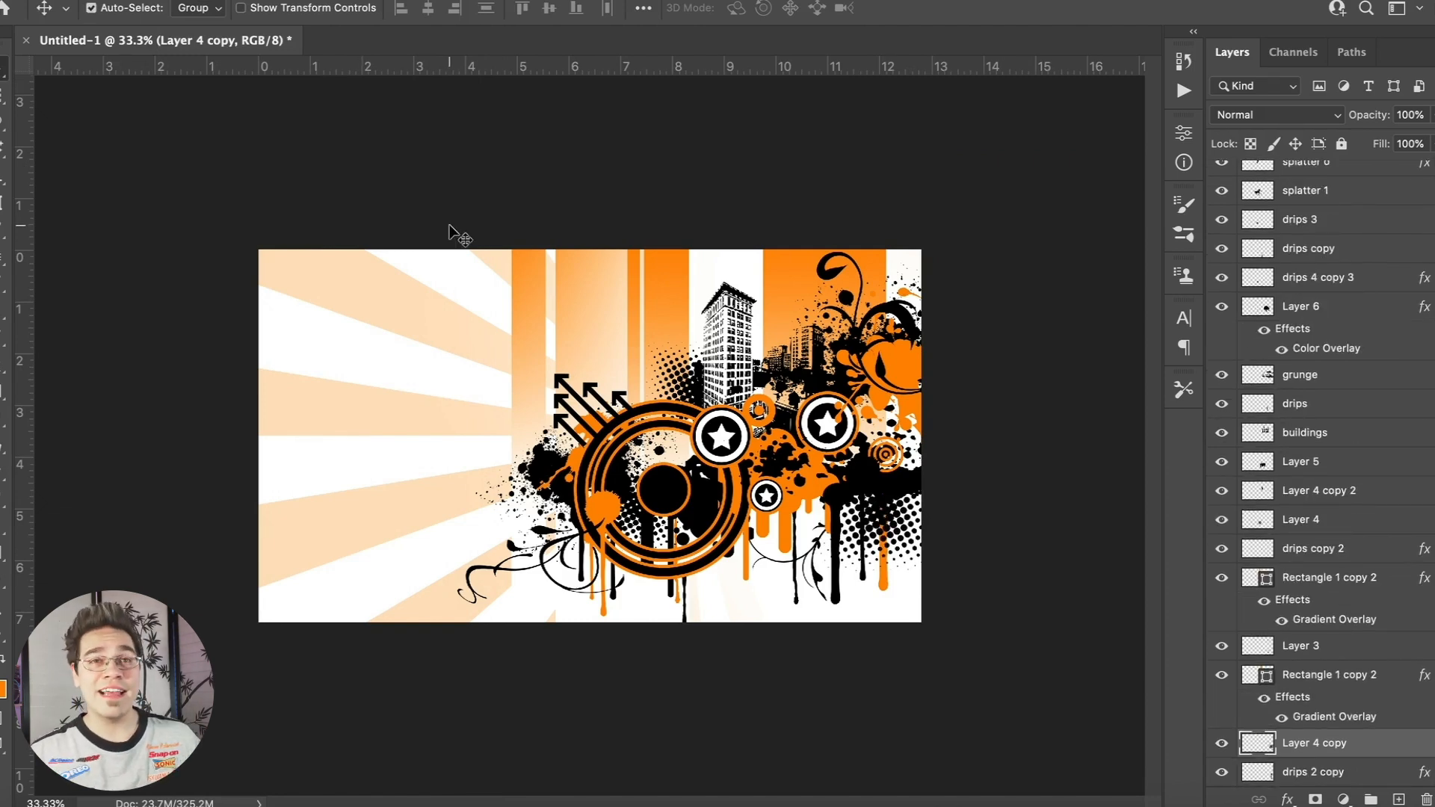
key(super+minus)
key(super+minus)
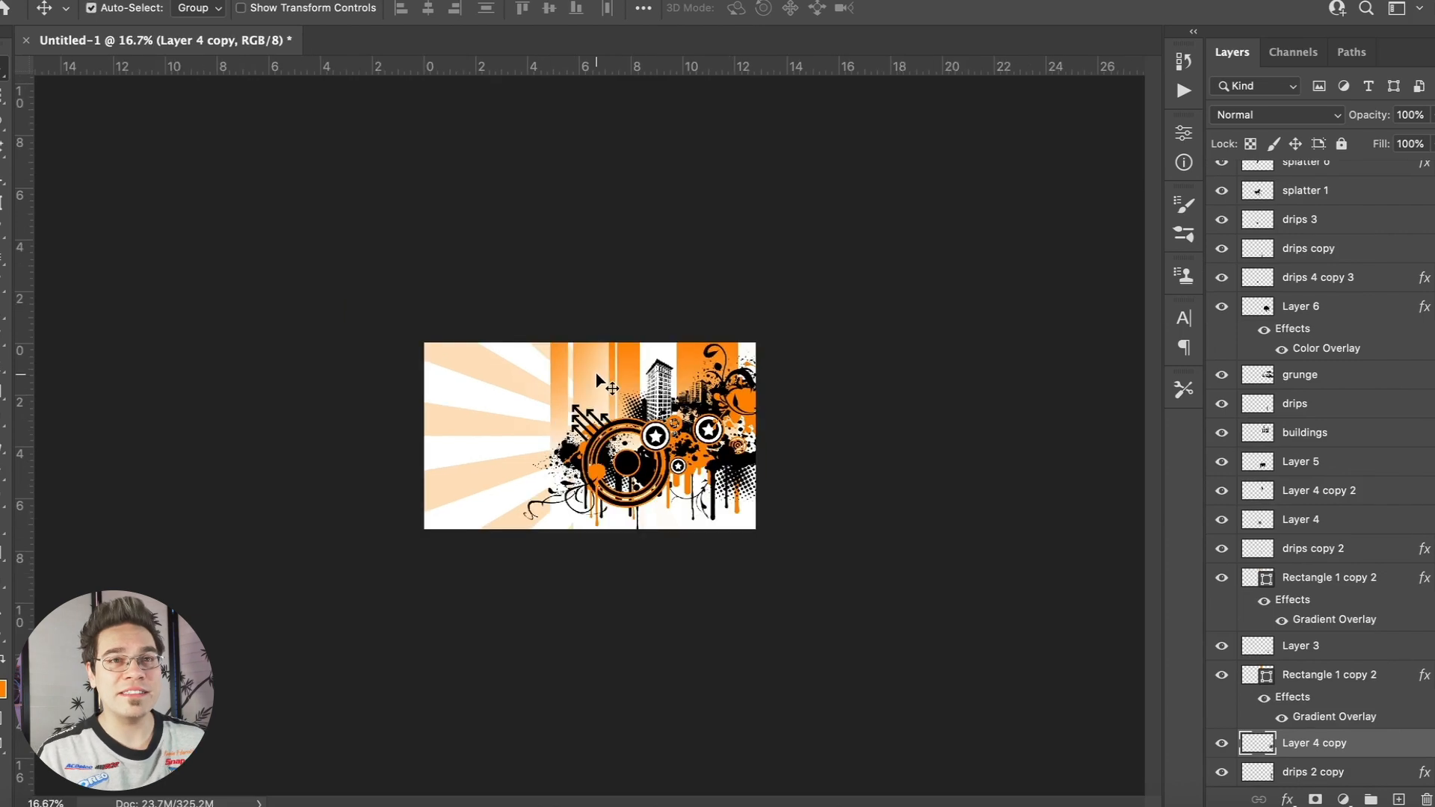
key(super+plus)
key(super+plus)
key(super+minus)
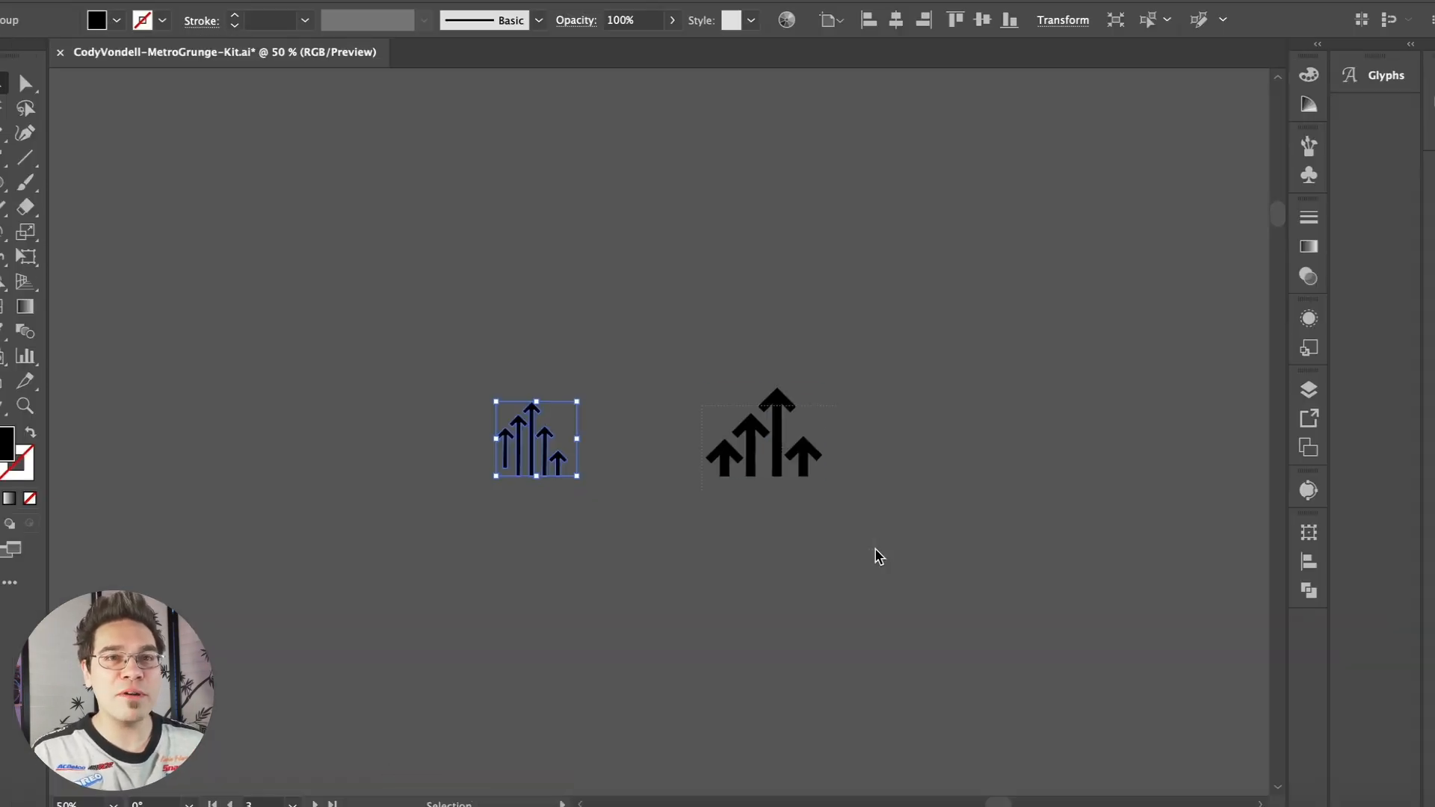
Copy the rotated four-arrow cluster from Illustrator, then paste it as pixels into Photoshop behind the black arrows and the big circle.
click(777, 460)
drag(698, 388, 655, 444)
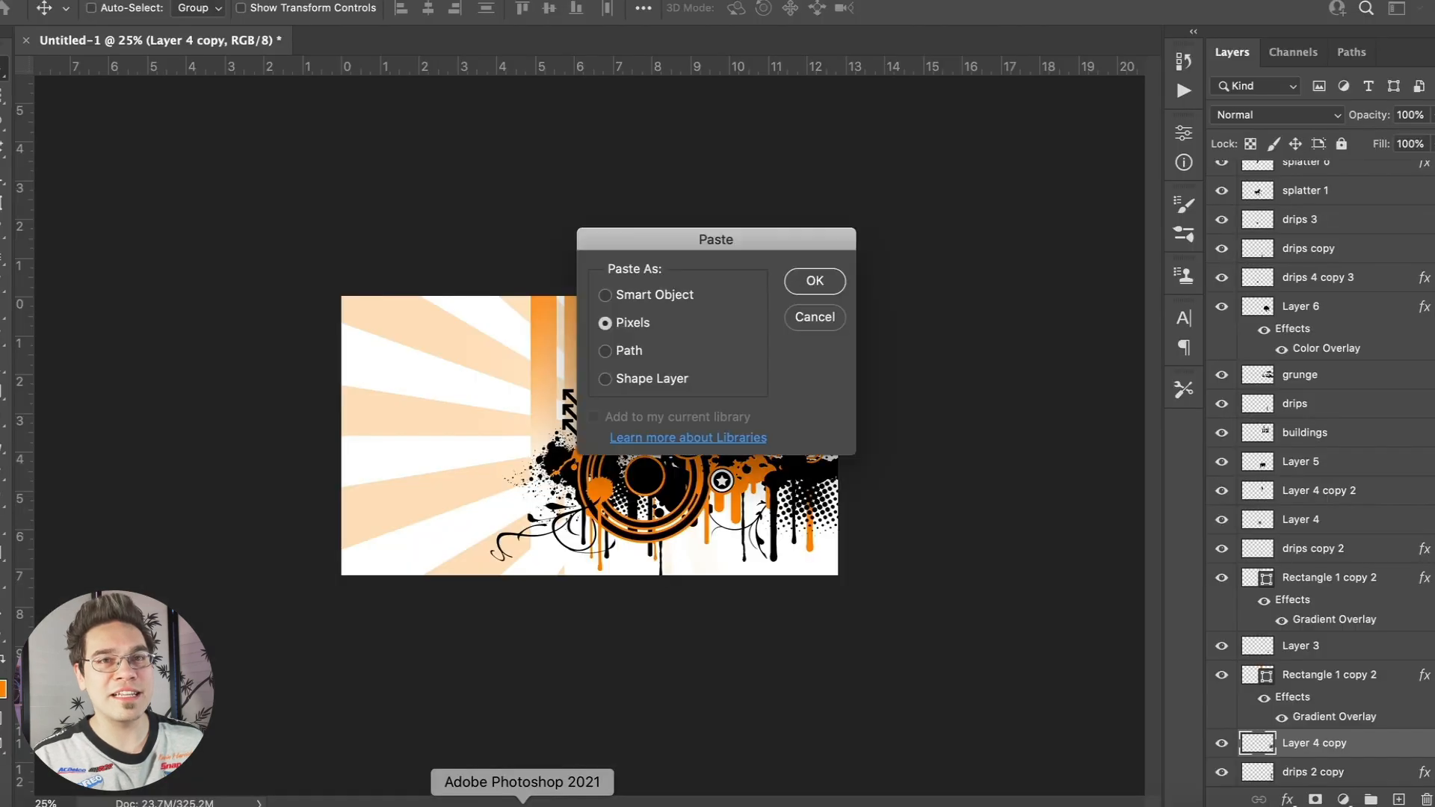
key(Return)
drag(621, 406, 658, 353)
key(Return)
key(super+bracketleft)
key(super+bracketleft)
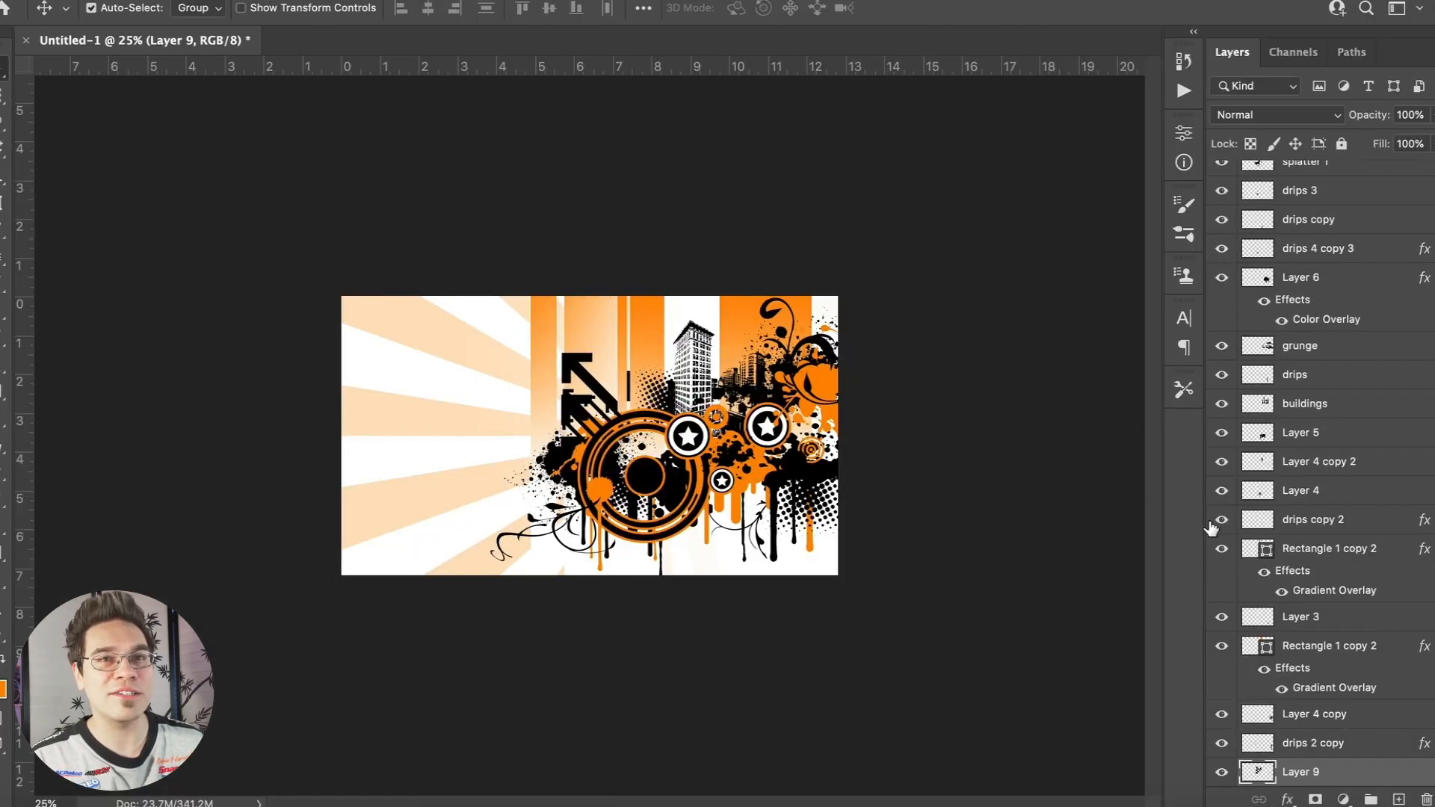
Give the large arrows an orange Color Overlay and bring their layer forward above the gradient stripes.
double_click(1354, 769)
click(795, 257)
key(Return)
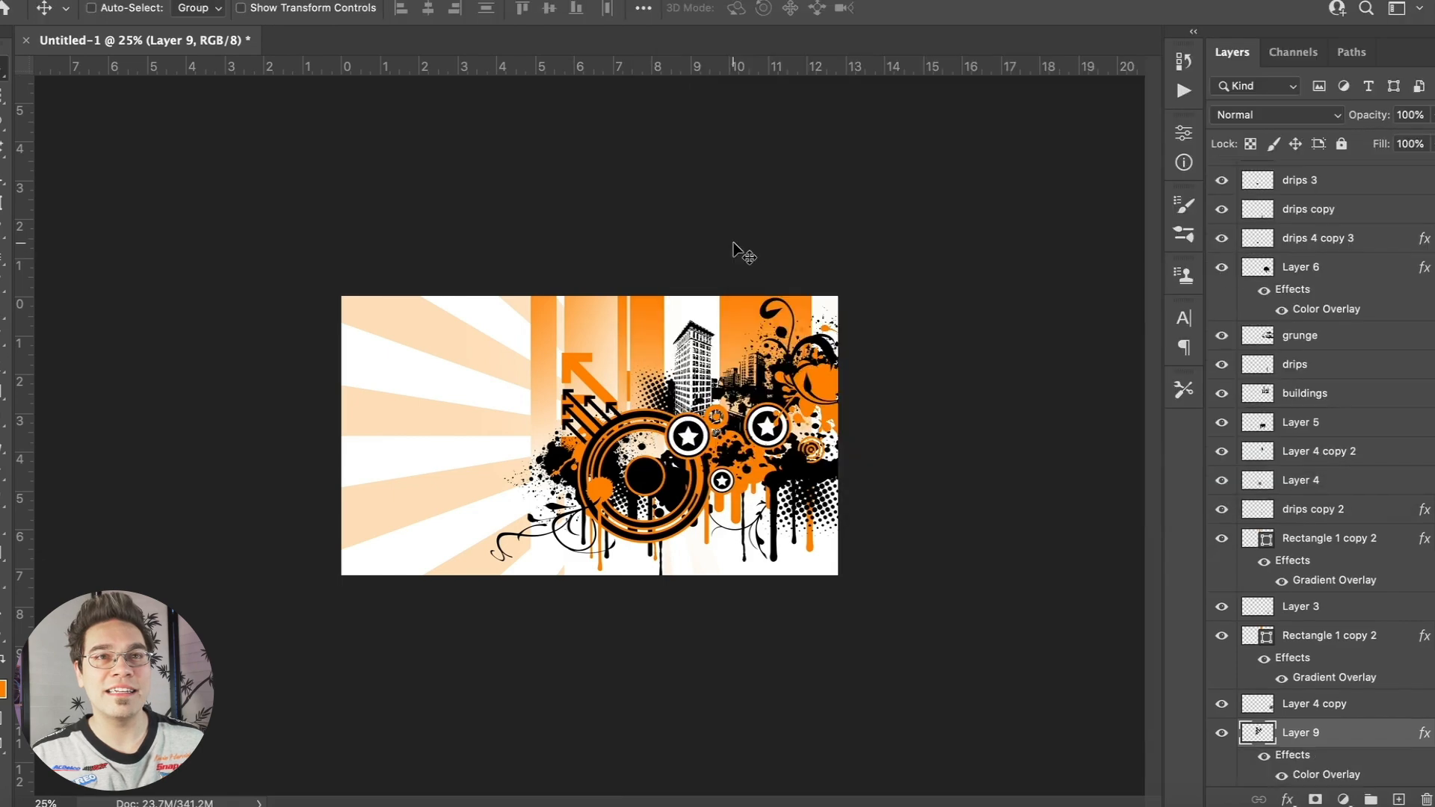
key(super+bracketright)
key(super+bracketright)
key(super+bracketright)
key(super+bracketright)
key(super+bracketright)
key(super+bracketright)
Draw a narrow vertical rectangle about 37 by 314 px over the orange arrows and apply an orange Color Overlay.
key(super+equal)
mouse_move(535, 284)
mouse_down()
mouse_move(563, 247)
mouse_move(521, 229)
mouse_move(483, 296)
mouse_move(463, 282)
mouse_move(458, 300)
mouse_move(465, 278)
mouse_move(551, 293)
mouse_move(538, 305)
mouse_up()
drag(585, 282, 641, 768)
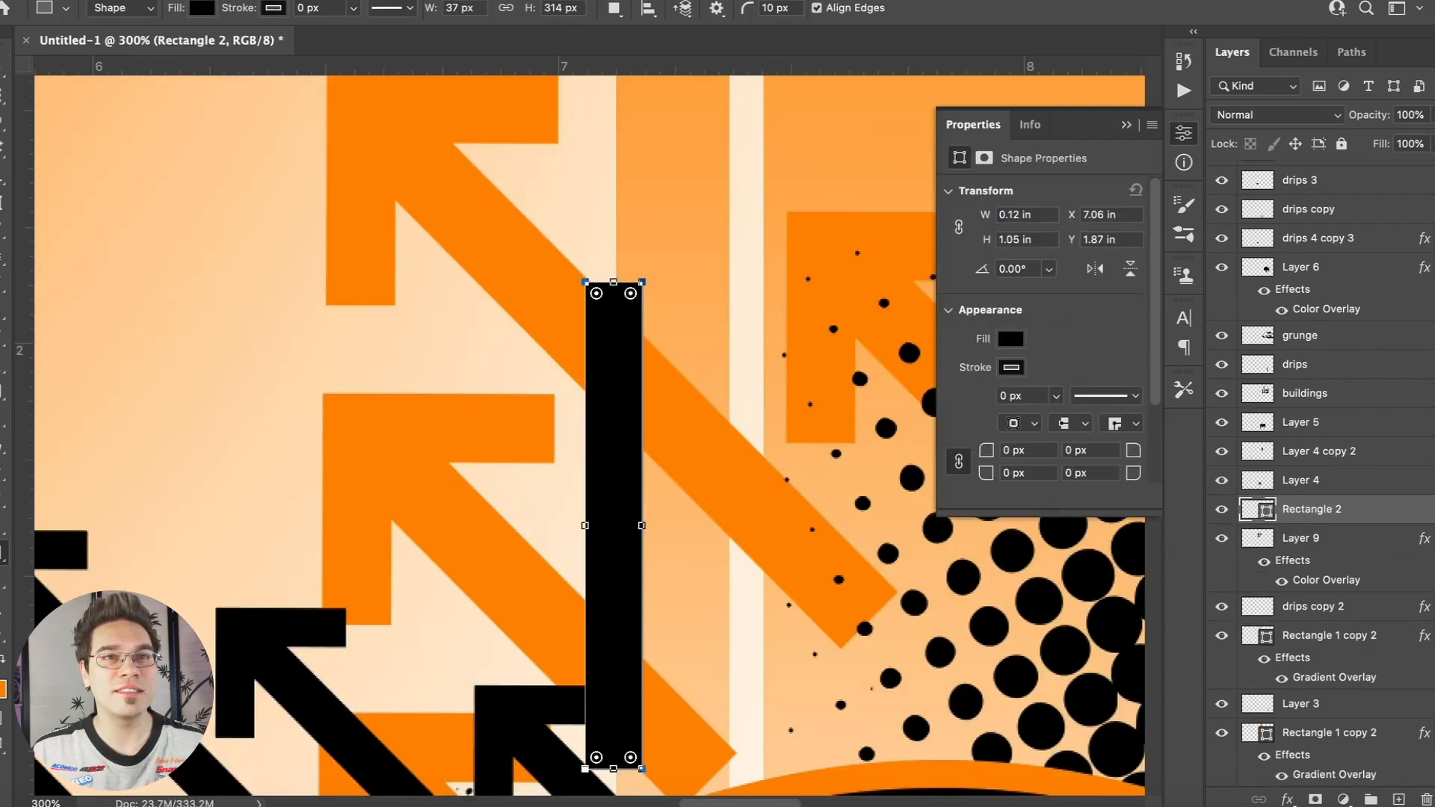
key(v)
double_click(1383, 508)
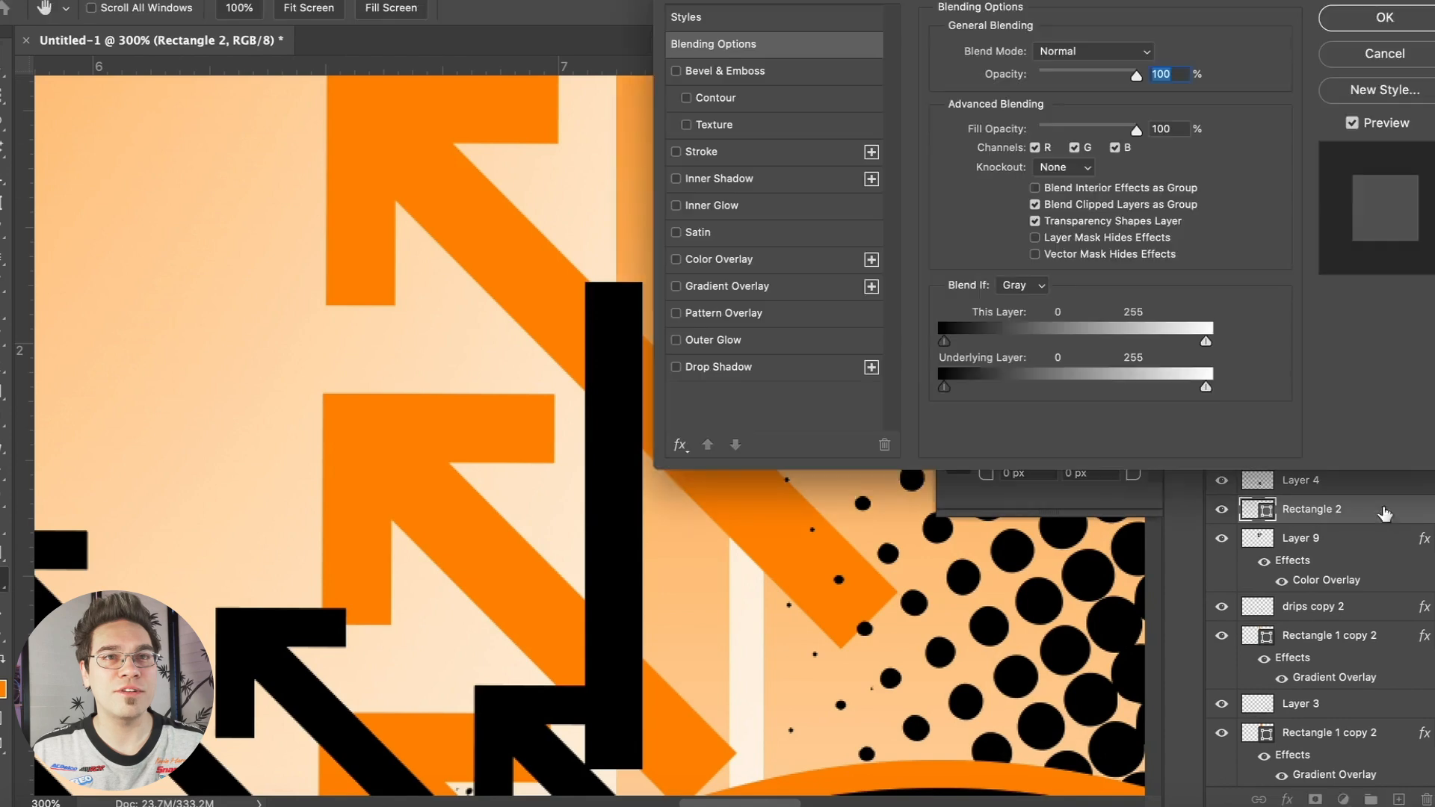
click(734, 261)
key(Return)
Rotate the rectangle to -45° and align it with an orange arrow's shaft to lengthen it to the big circle.
click(171, 2)
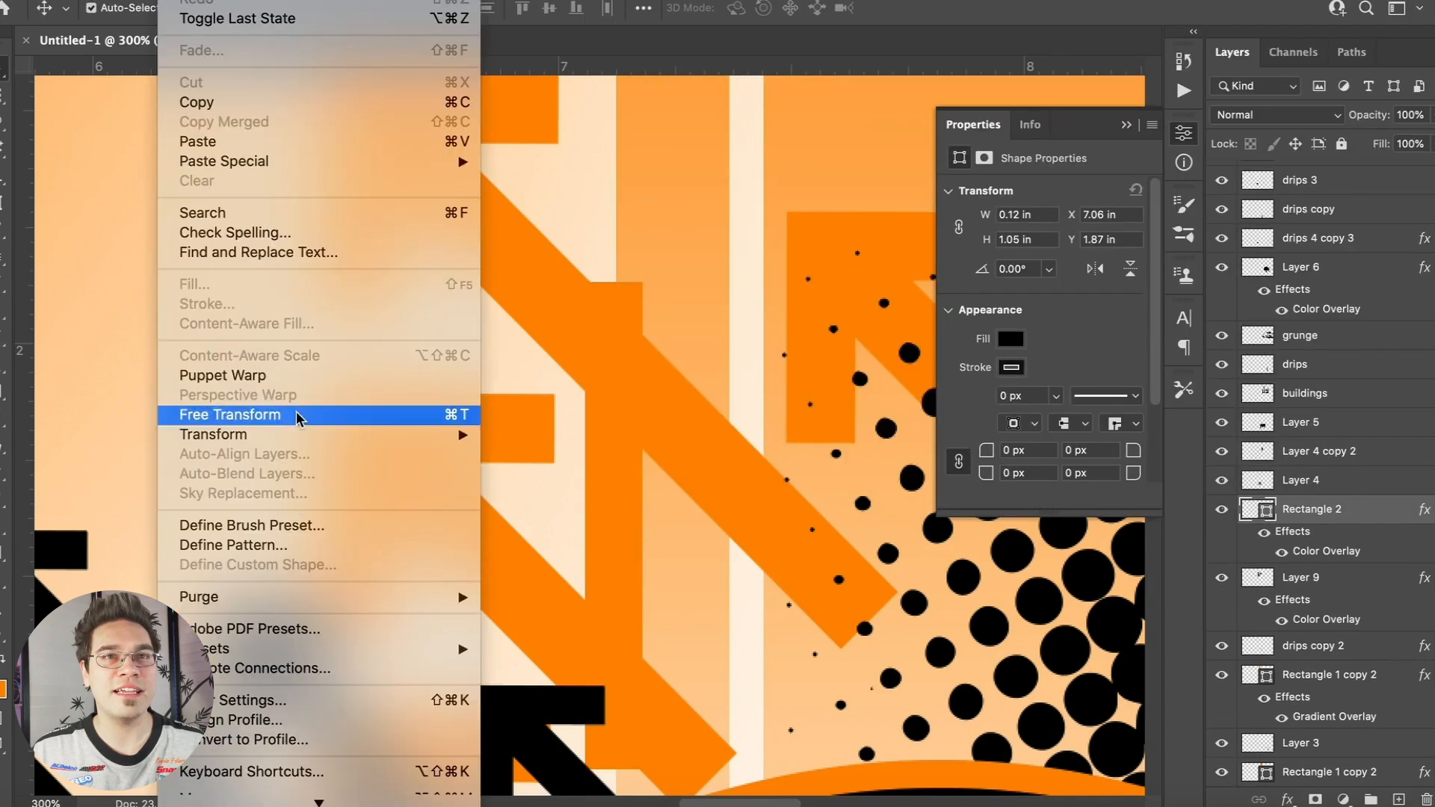
click(298, 418)
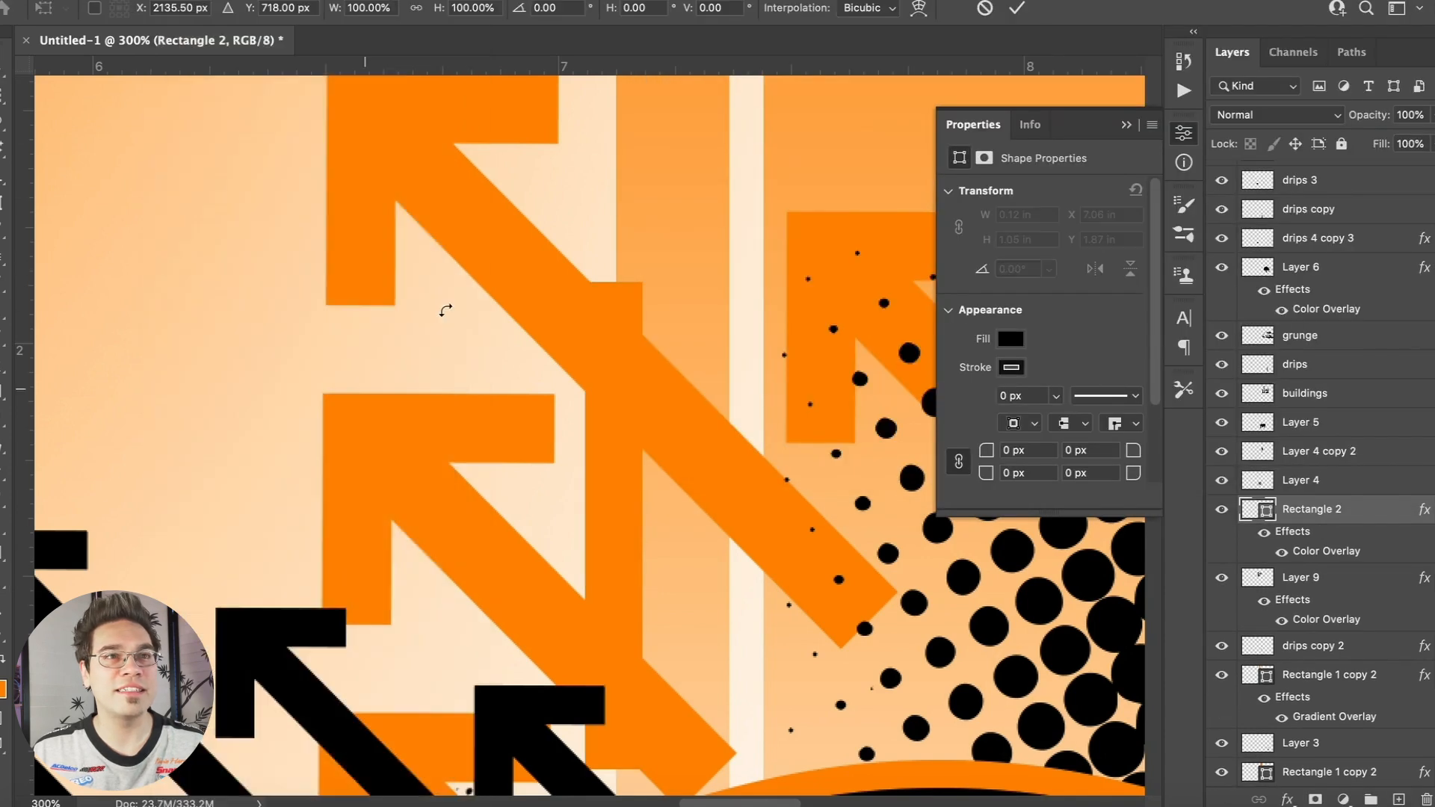
drag(428, 341, 314, 378)
drag(601, 458, 980, 713)
drag(835, 611, 722, 766)
key(Return)
Duplicate the diagonal rectangle to lengthen the shafts of the other orange arrows.
key(ctrl+j)
scroll(722, 766, right, 5)
scroll(722, 766, down, 5)
scroll(722, 766, down, 1)
scroll(722, 766, left, 1)
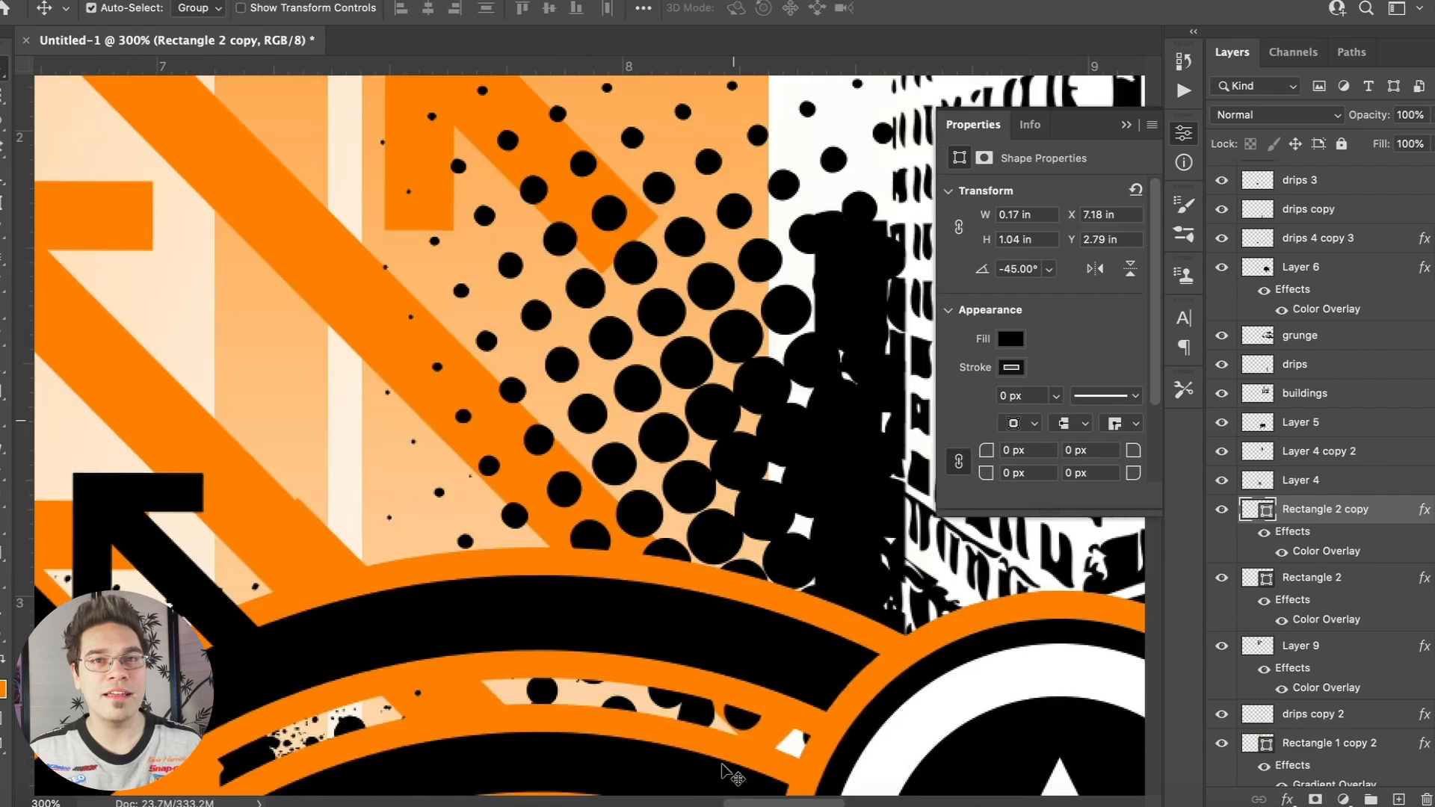
key(super+j)
drag(345, 514, 652, 241)
Rasterize the first rectangle copy and erase the part that shows inside the big circle.
click(306, 514)
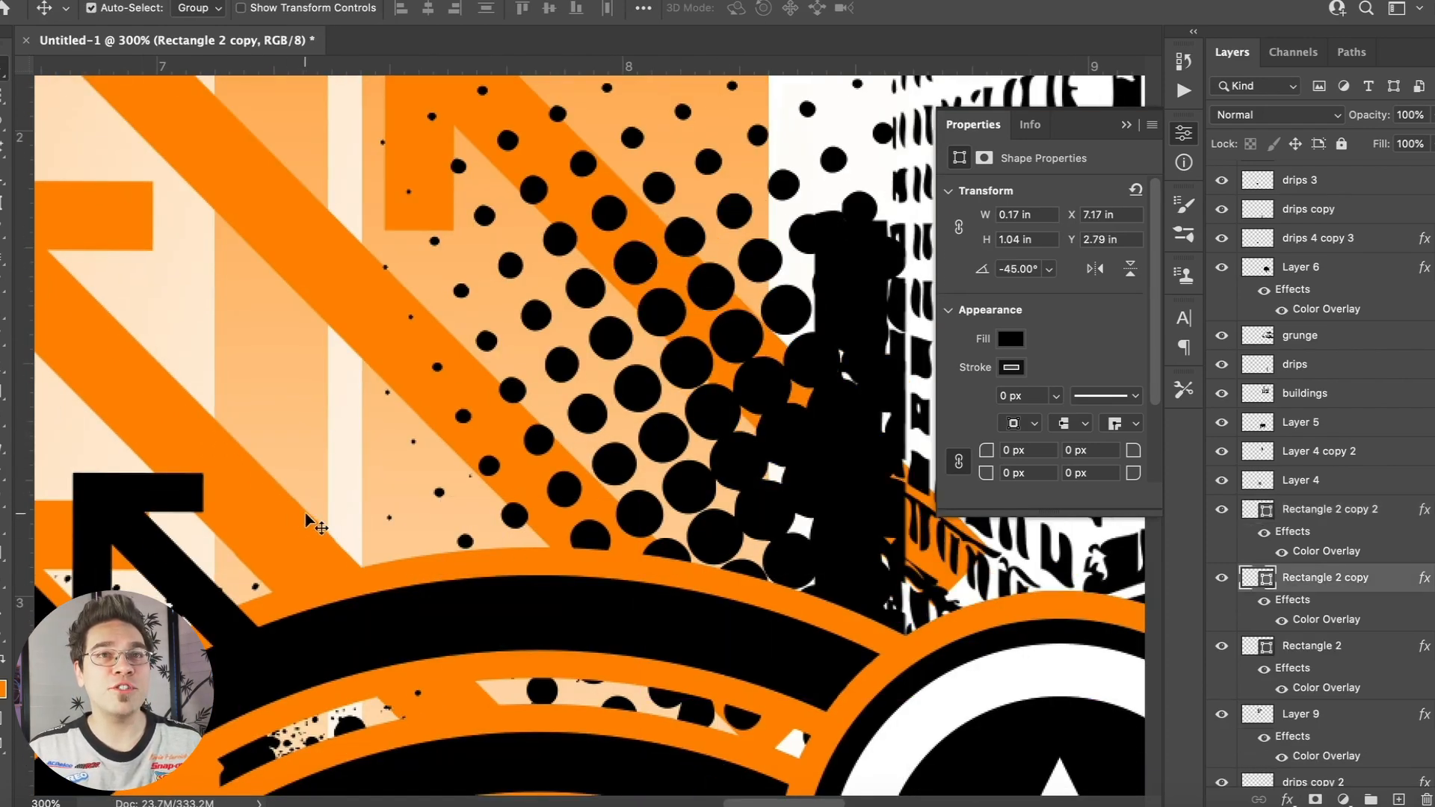
key(super+0)
click(4, 371)
click(278, 1)
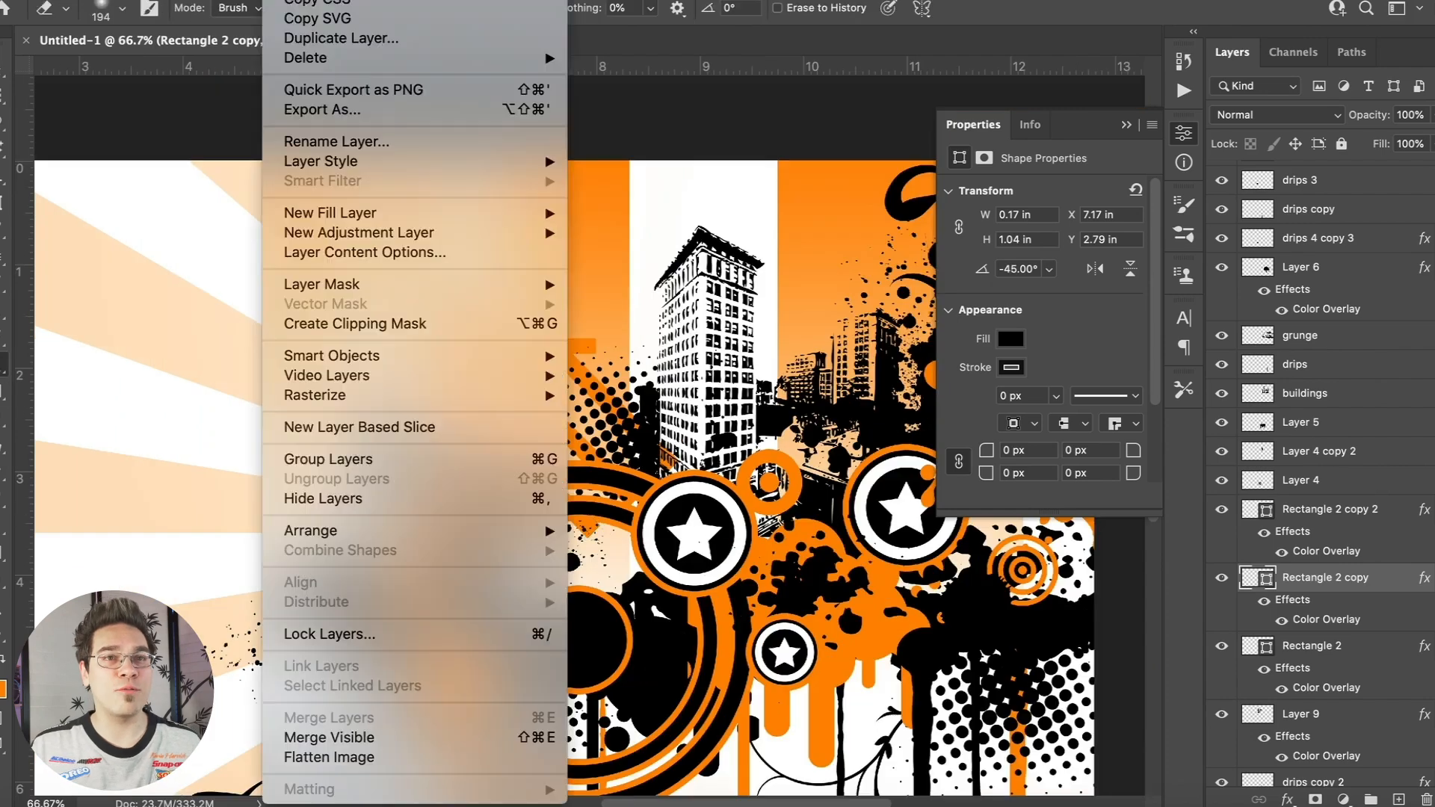
mouse_move(399, 408)
click(625, 418)
click(600, 525)
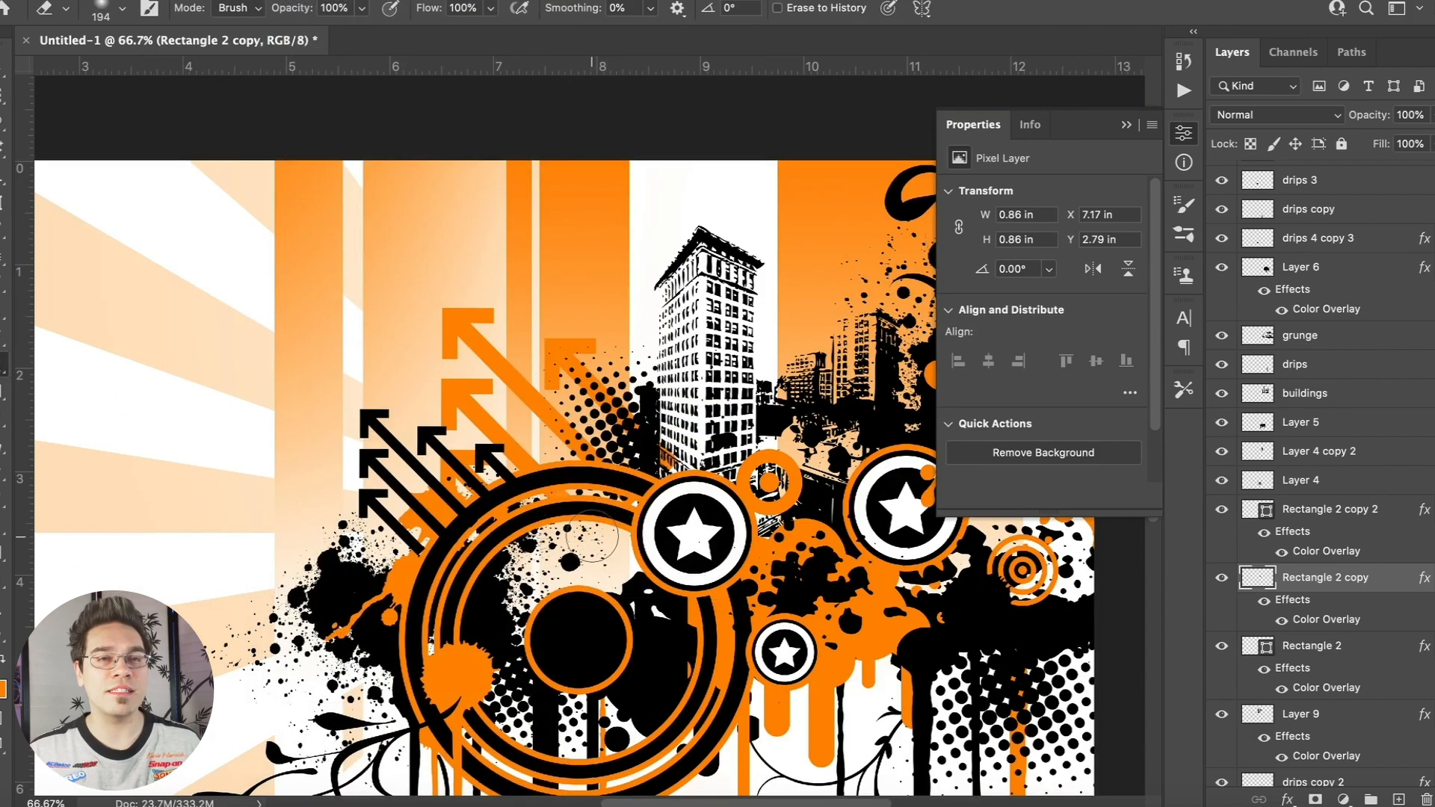
key(super+minus)
key(v)
click(1126, 125)
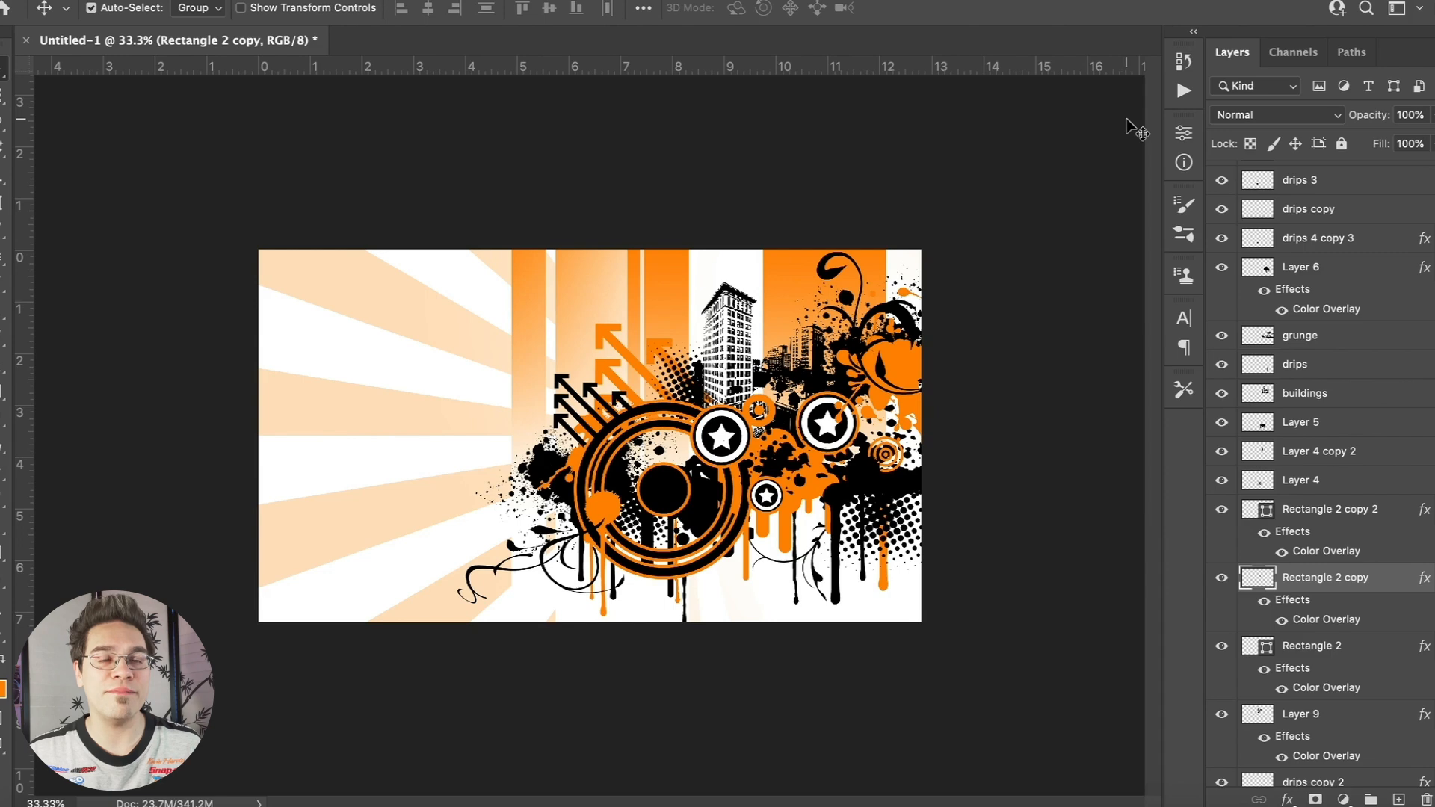
Duplicate the left black splatter into the lower-right corner, behind the stripes, with an orange Color Overlay.
key(super+plus)
click(519, 476)
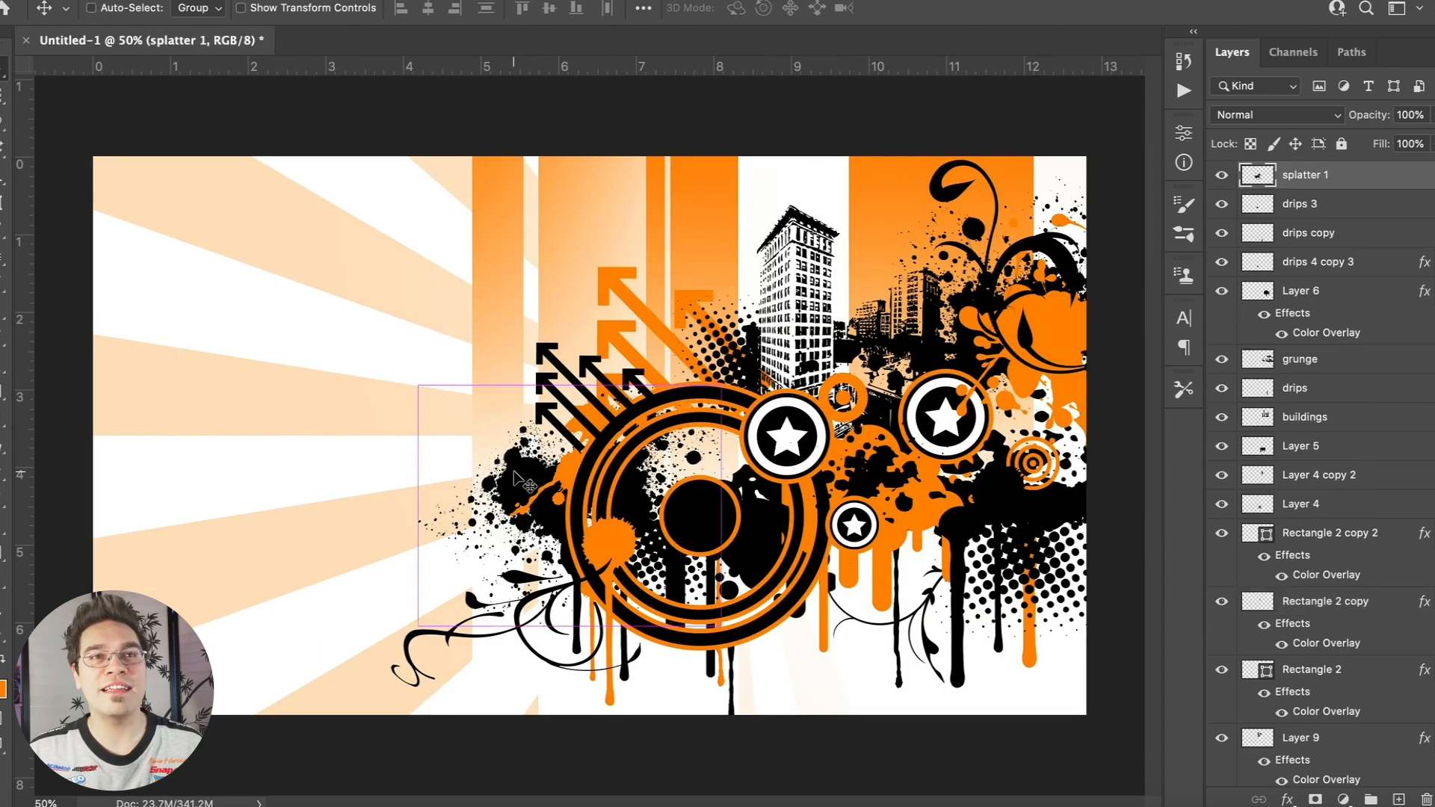
key(super+j)
drag(519, 476, 954, 621)
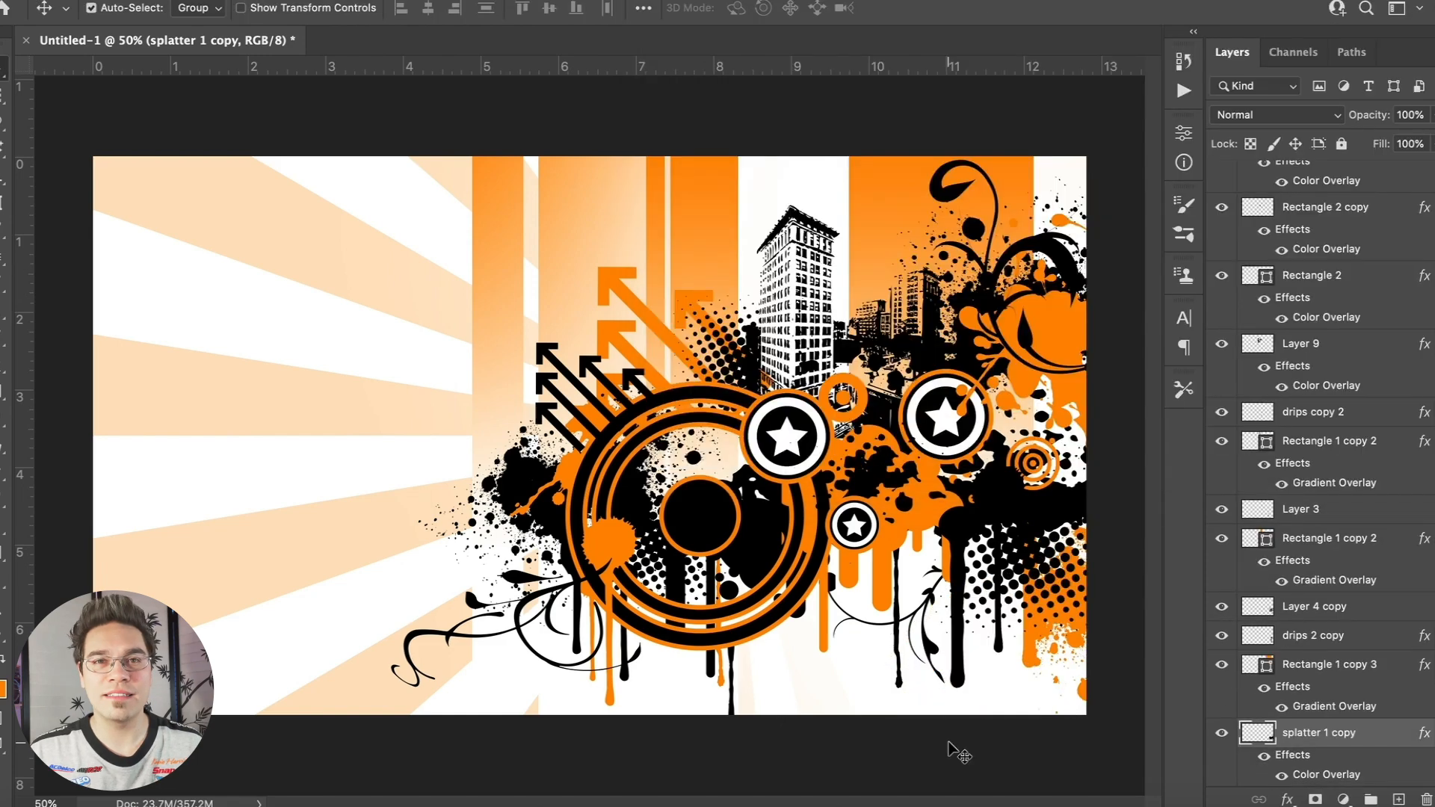
key(super+minus)
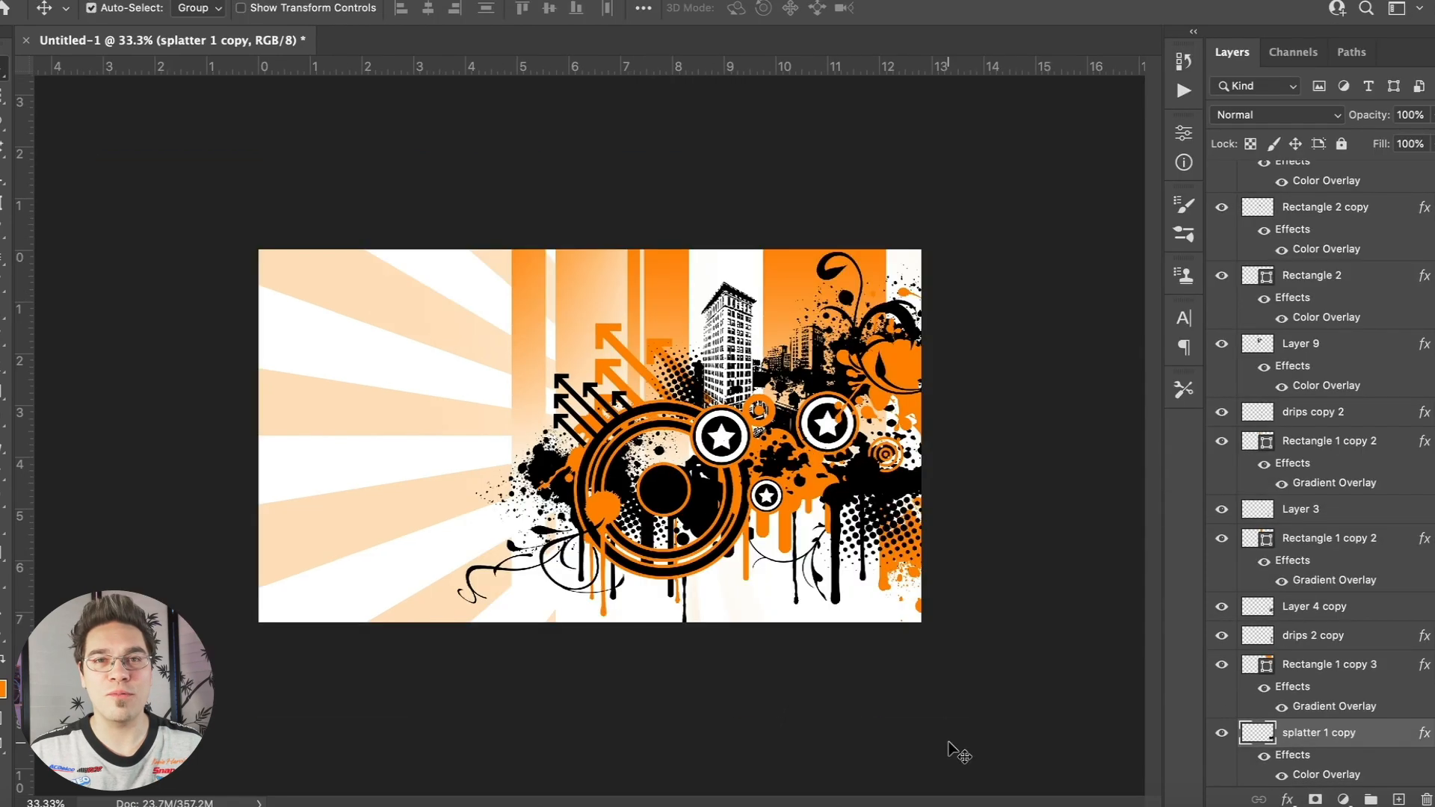
key(super+minus)
key(super+plus)
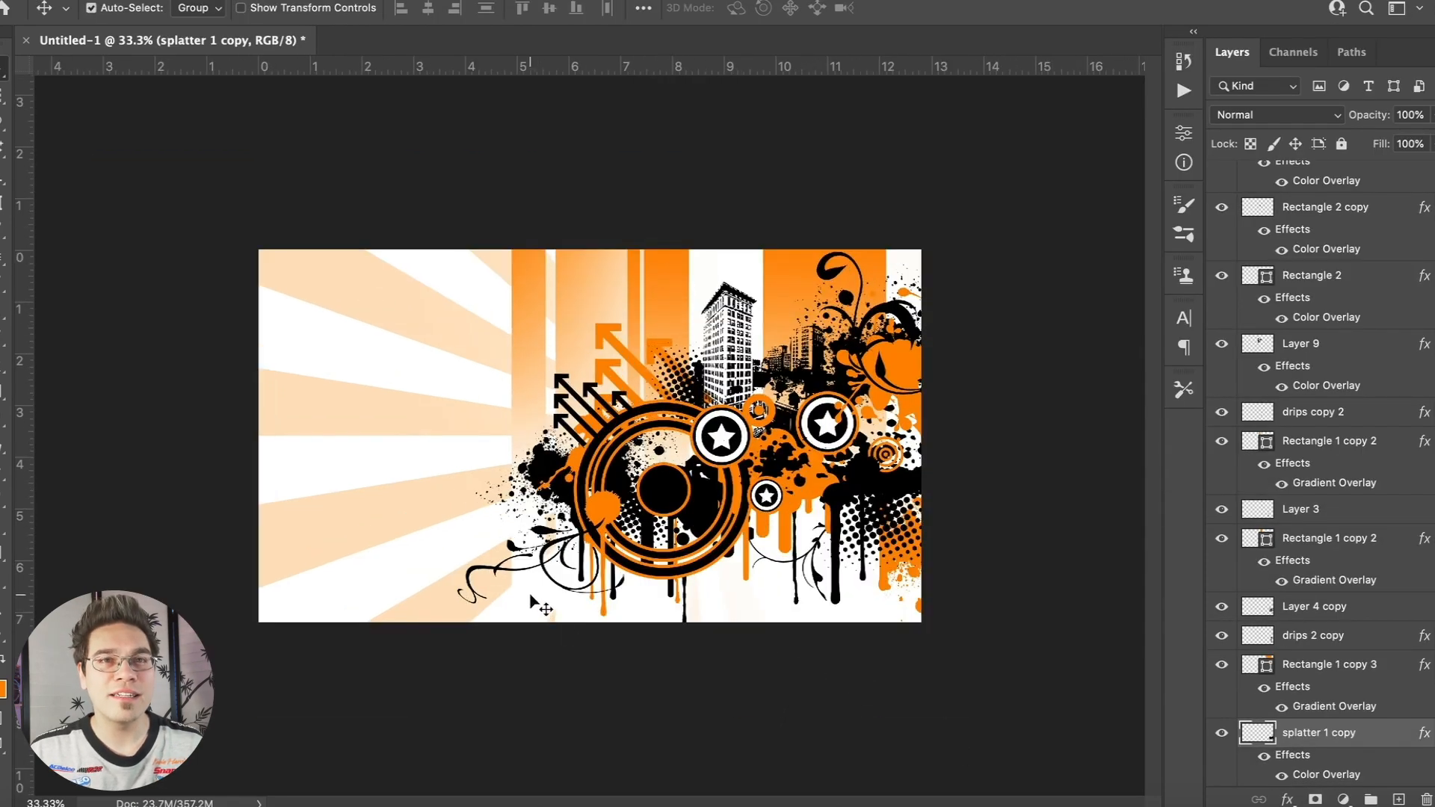
Adjust the artwork around the lower-left flourish with Free Transform.
click(533, 598)
click(131, 1)
mouse_move(179, 2)
click(256, 417)
drag(529, 672, 529, 529)
key(Return)
click(496, 715)
click(573, 614)
click(170, 1)
click(250, 416)
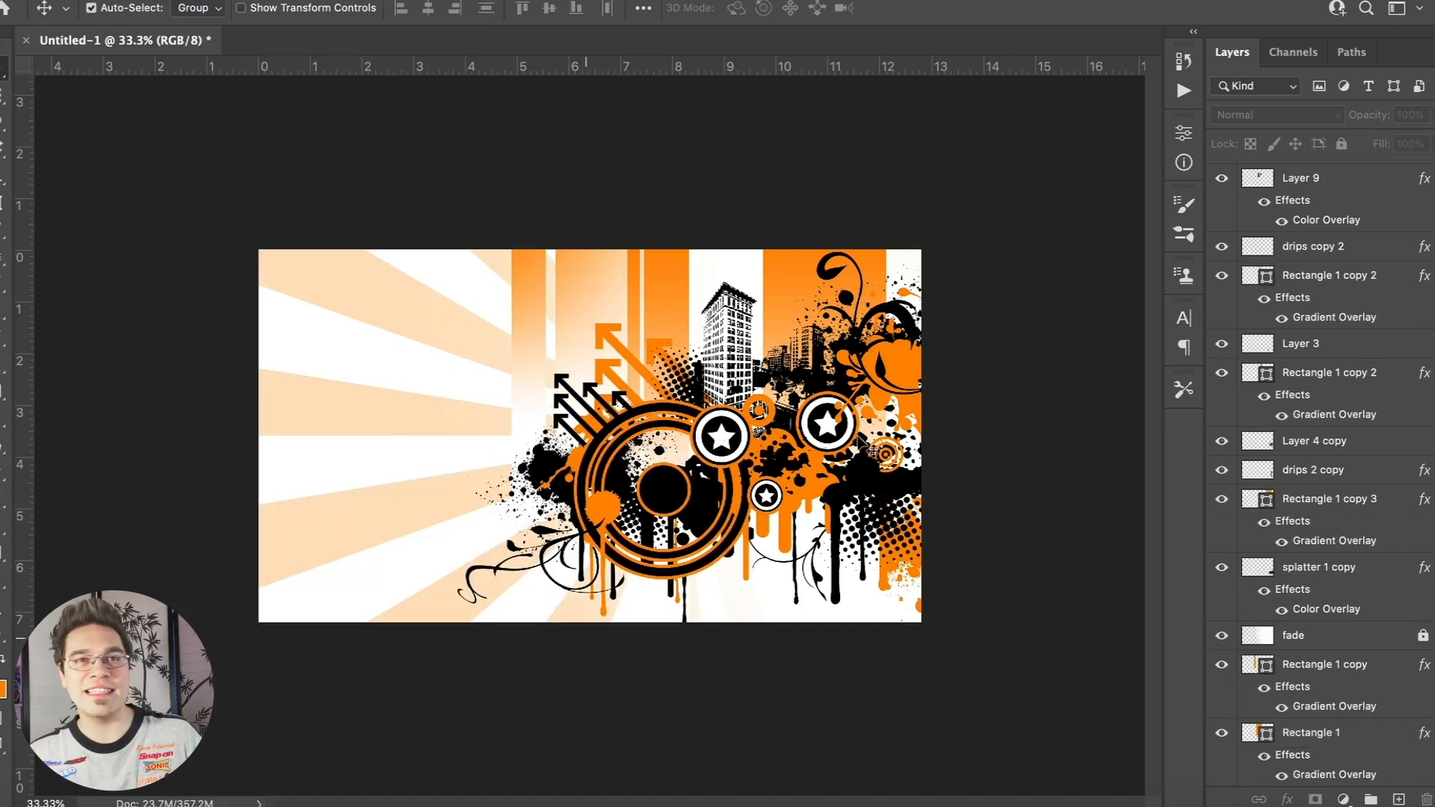
Duplicate all layers from the Background up to Layer 2 and merge the duplicates into one layer.
scroll(1280, 756, down, 2)
click(1287, 771)
scroll(1291, 776, up, 5)
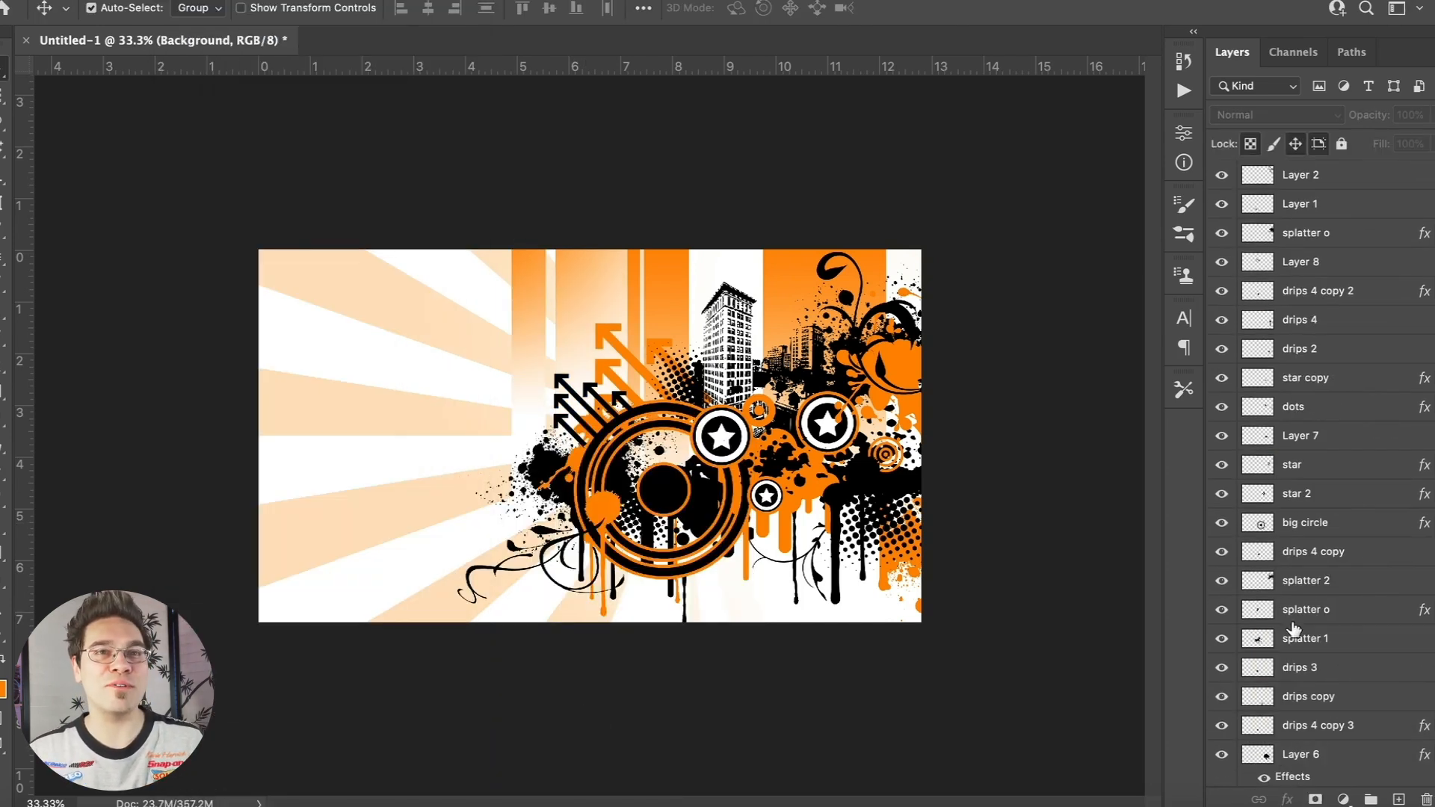
shift+click(1306, 173)
key(super+j)
click(276, 2)
click(351, 718)
Apply a filter to the merged copy of the artwork.
click(437, 1)
mouse_move(480, 311)
click(788, 316)
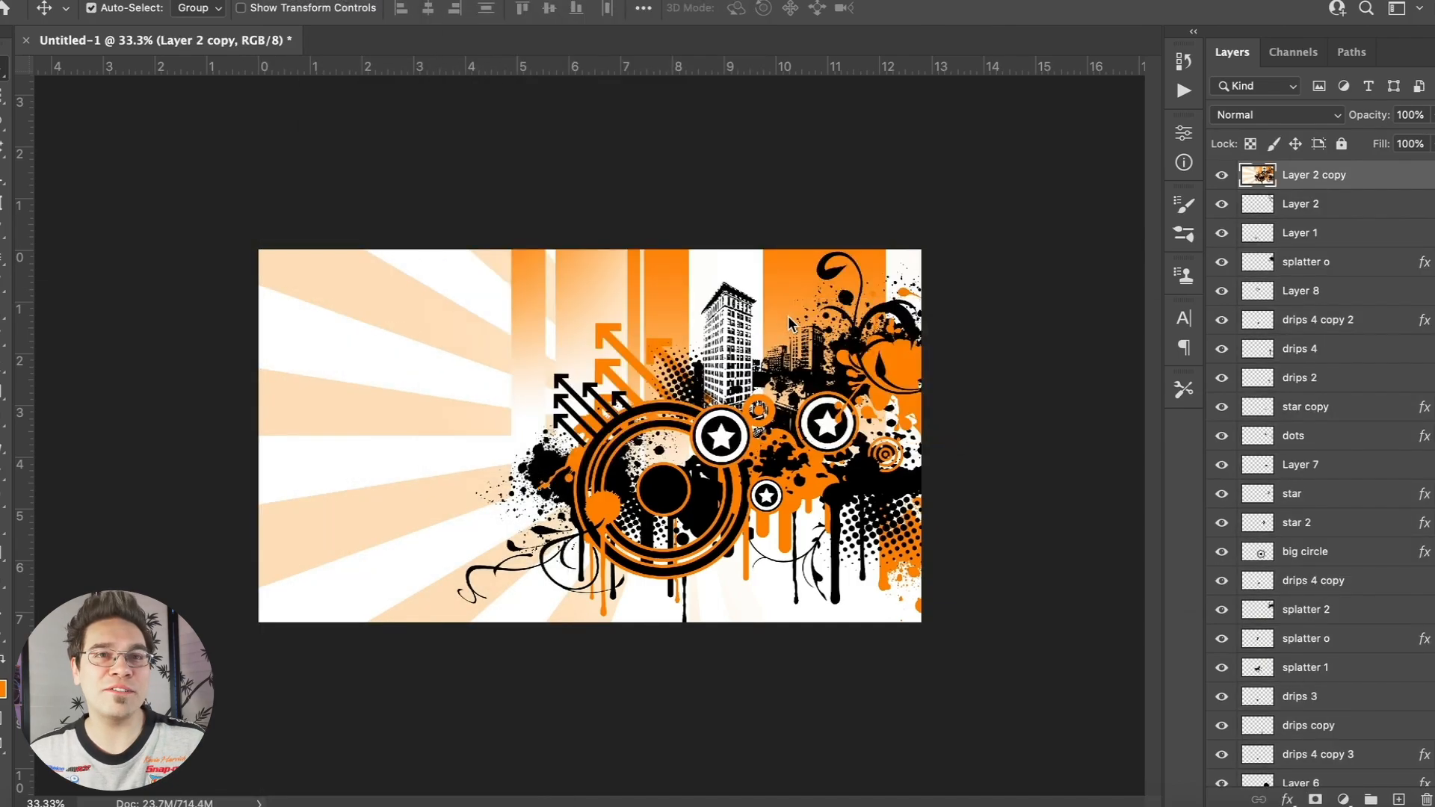
key(Return)
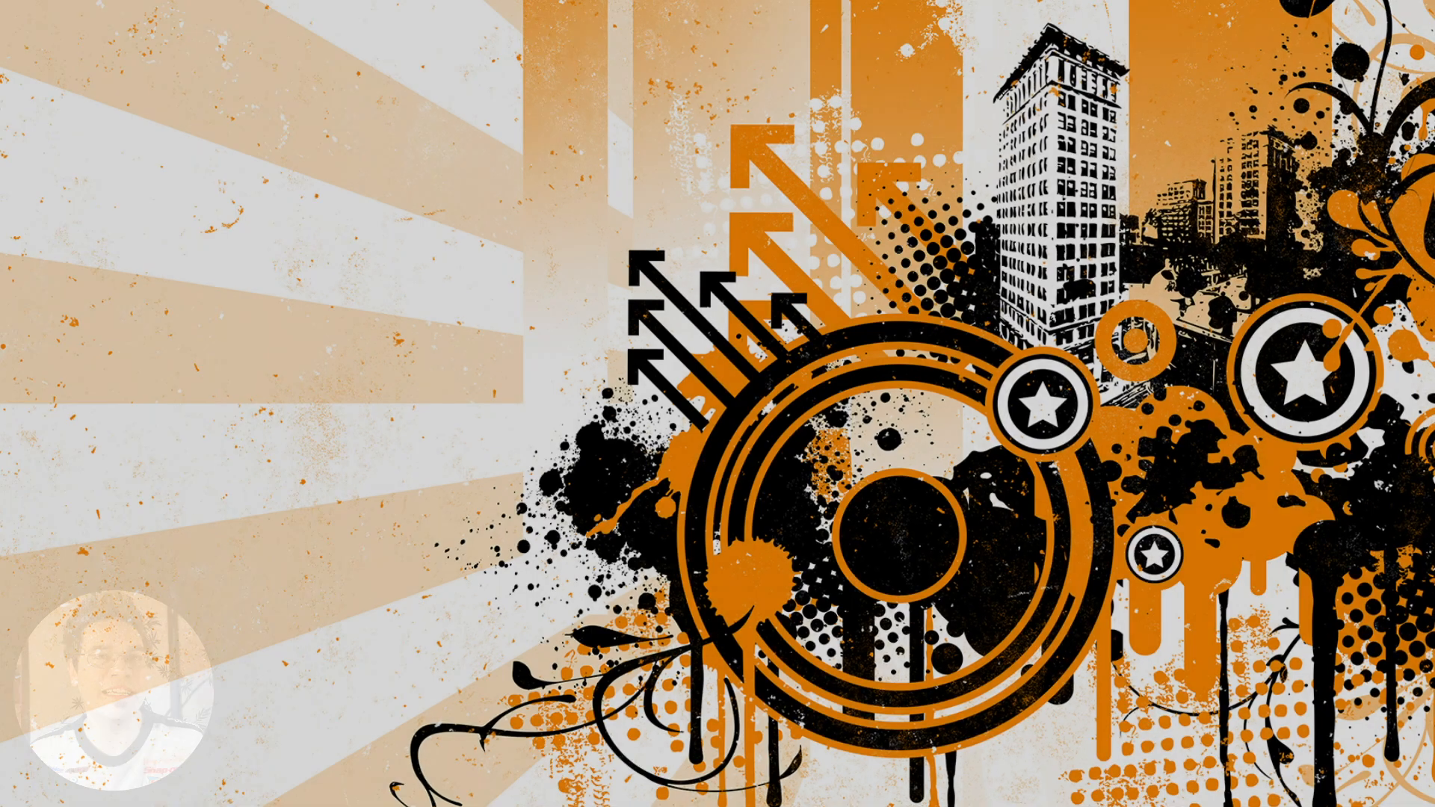